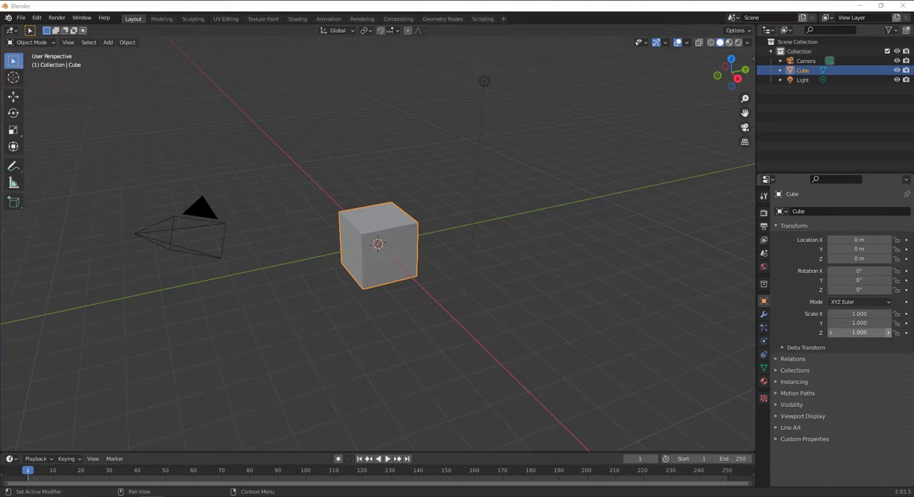
# Delete the camera and the light from the scene
pyautogui.click(627, 161)
pyautogui.click(806, 61)
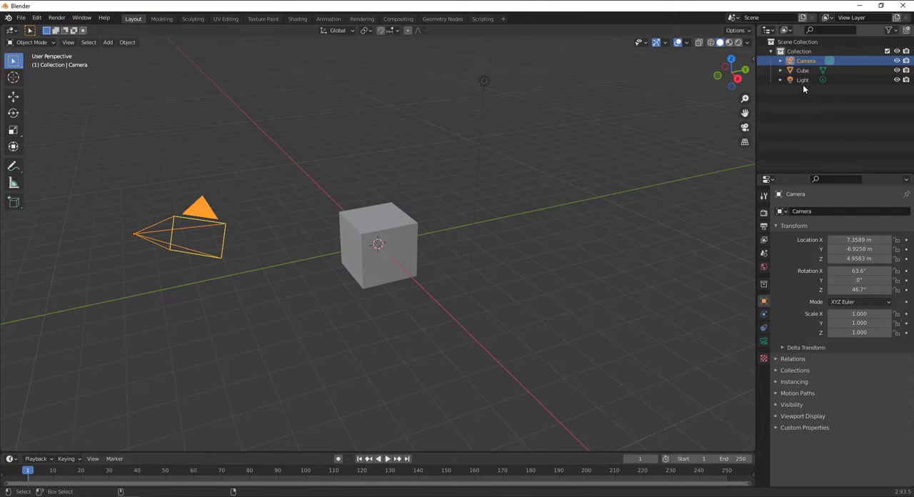
pyautogui.keyDown('ctrl'); pyautogui.click(803, 79); pyautogui.keyUp('ctrl')
pyautogui.rightClick(803, 80)
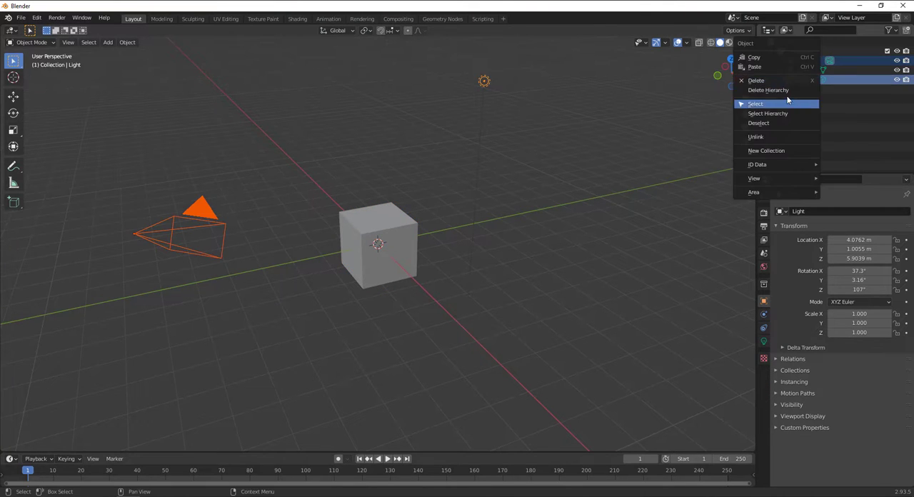
pyautogui.click(768, 90)
# Select the cube, compare its display in the Modeling workspace with Layout, and inspect it in Layout
pyautogui.click(410, 247)
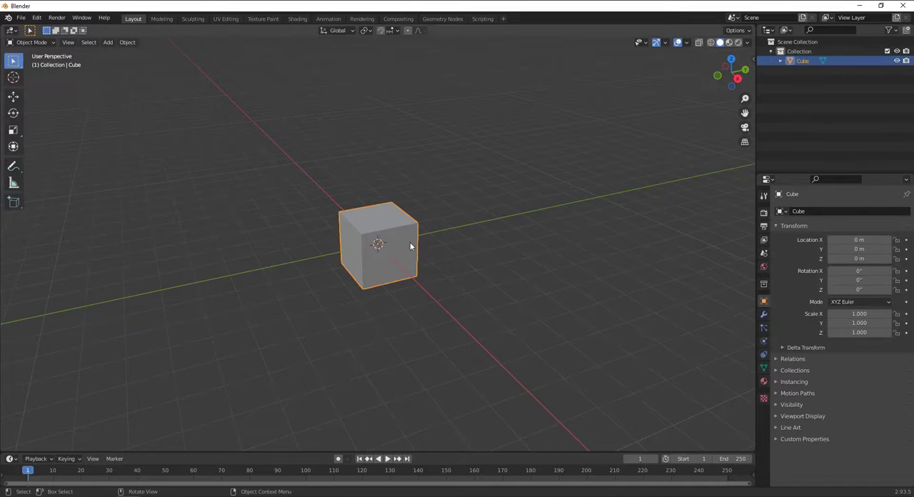
pyautogui.moveTo(410, 246); pyautogui.dragTo(439, 227, button='middle')
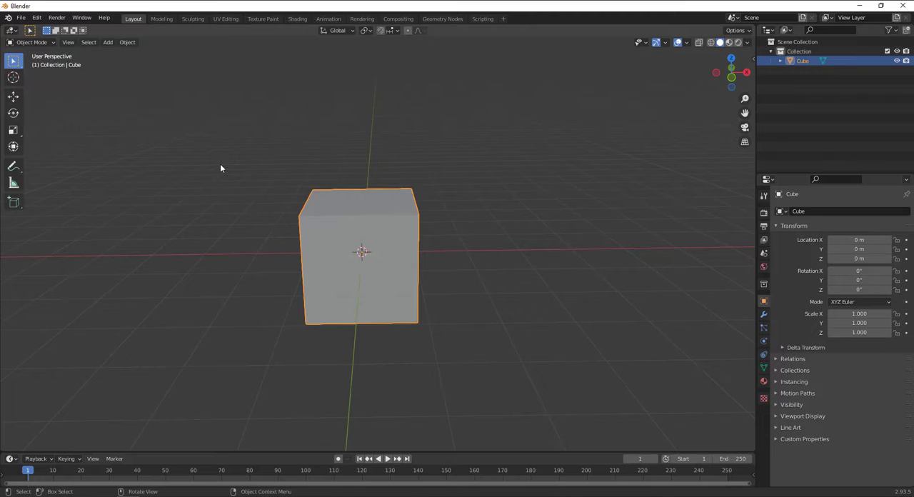
pyautogui.click(163, 20)
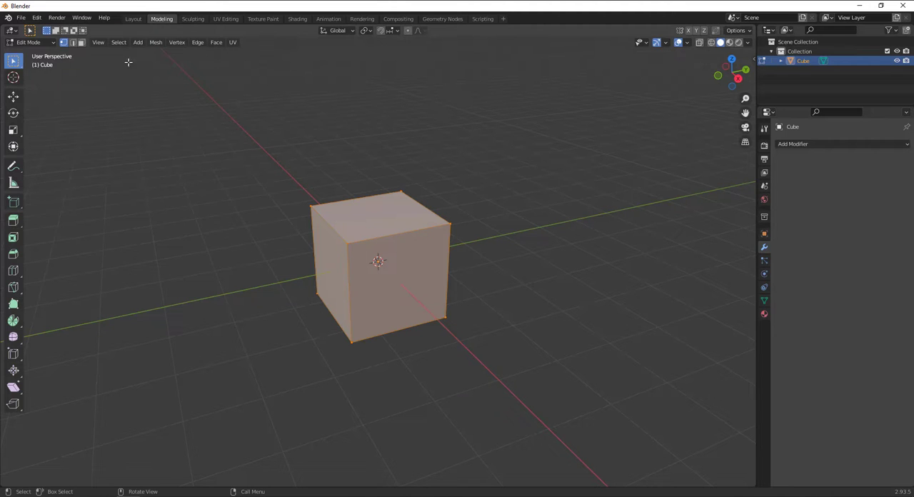
pyautogui.click(133, 20)
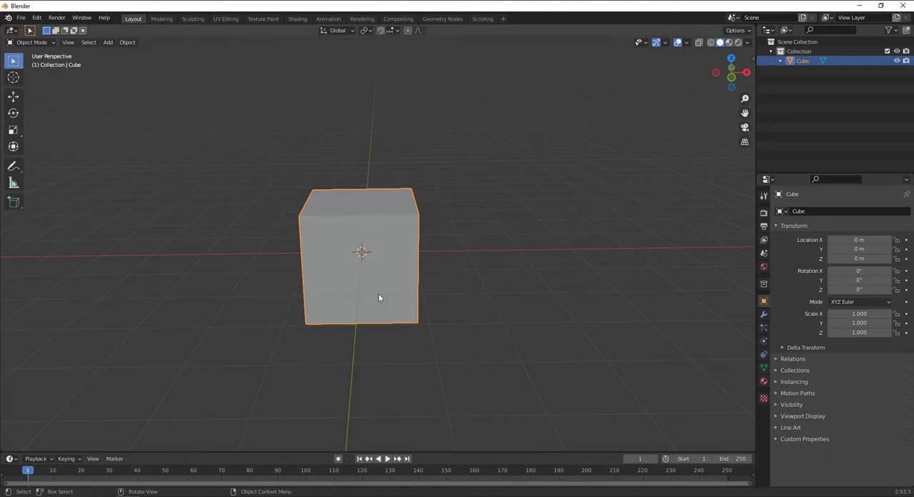
pyautogui.moveTo(379, 299); pyautogui.dragTo(339, 226, button='middle')
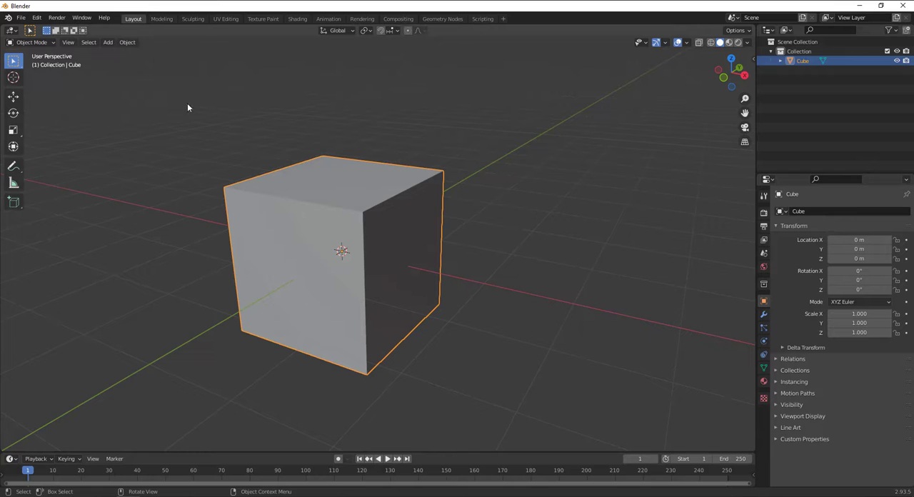
# Switch to the Modeling workspace and deselect all of the cube's geometry
pyautogui.click(162, 18)
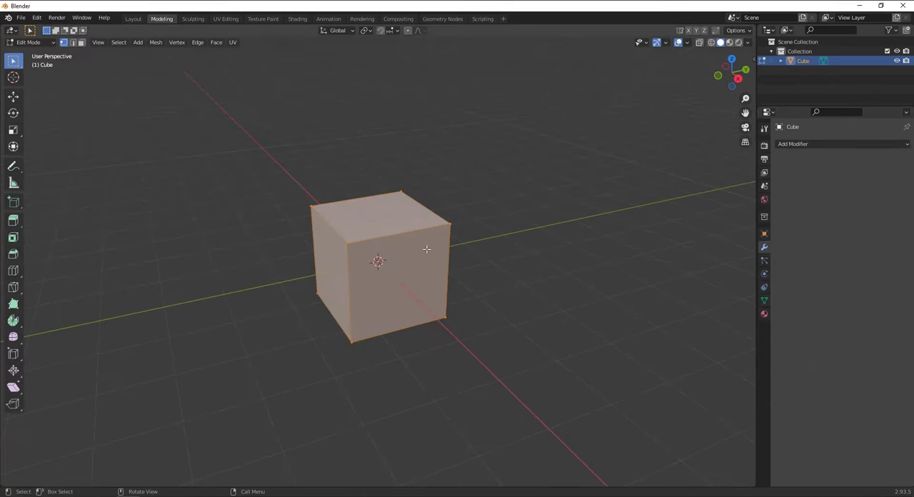
pyautogui.scroll(3, 428, 249)
pyautogui.click(357, 137)
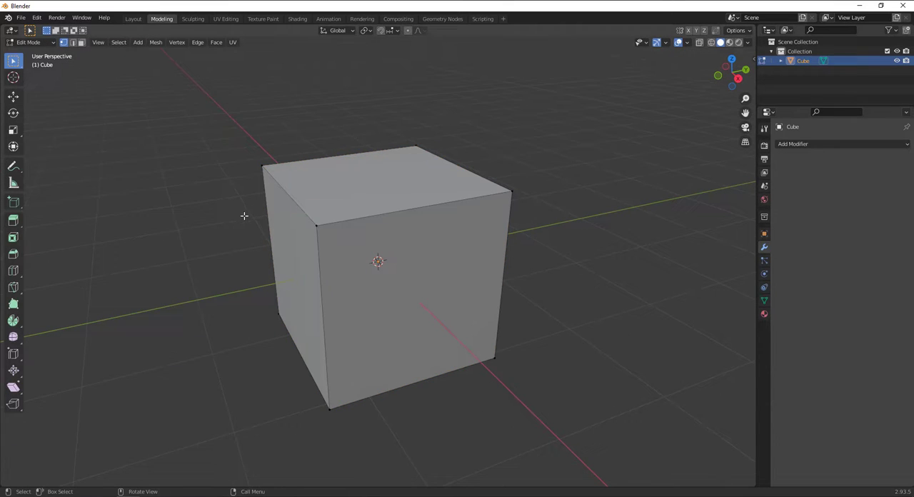
# Return to the Layout workspace and examine the interaction modes available for the cube
pyautogui.click(133, 19)
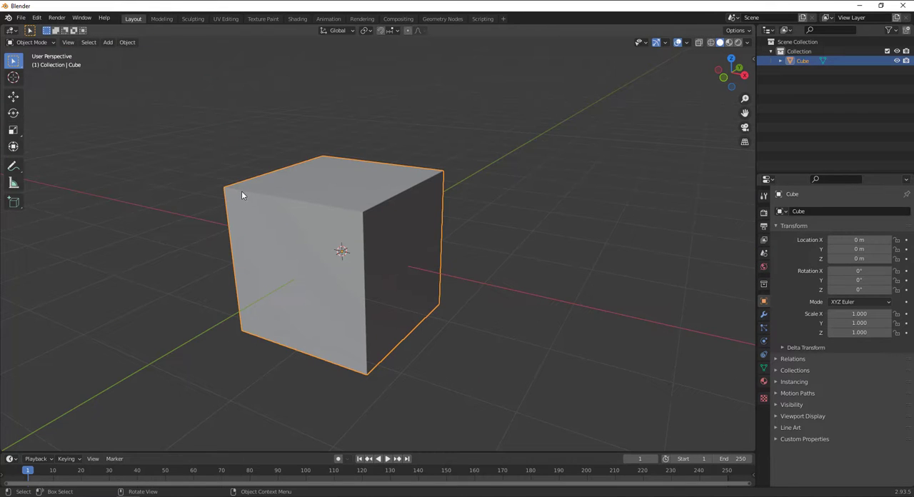
pyautogui.click(41, 43)
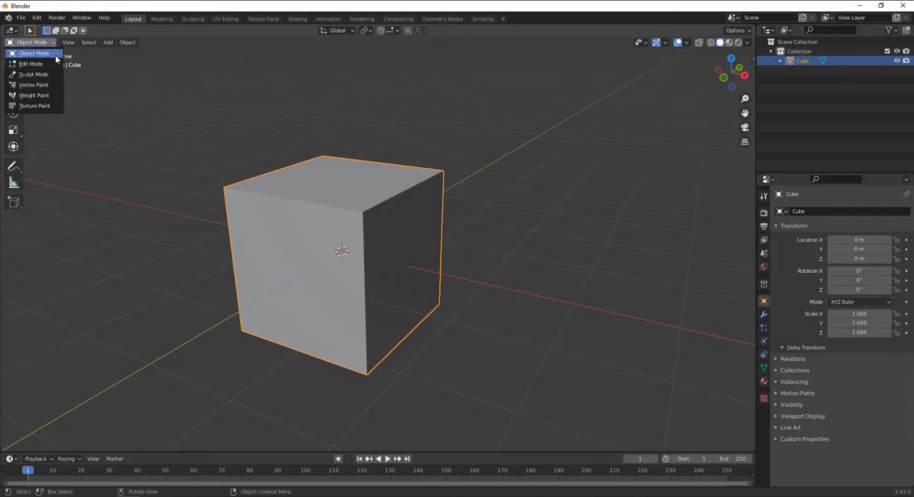
pyautogui.click(108, 60)
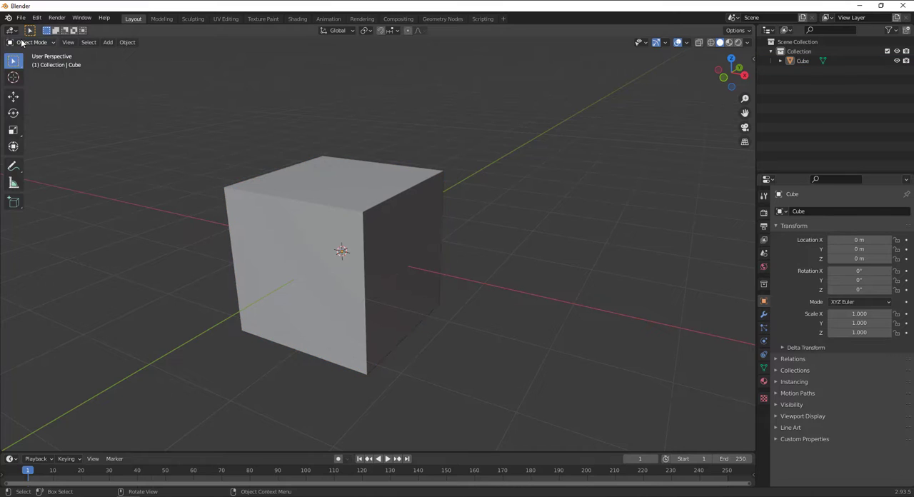
pyautogui.click(54, 45)
pyautogui.click(345, 226)
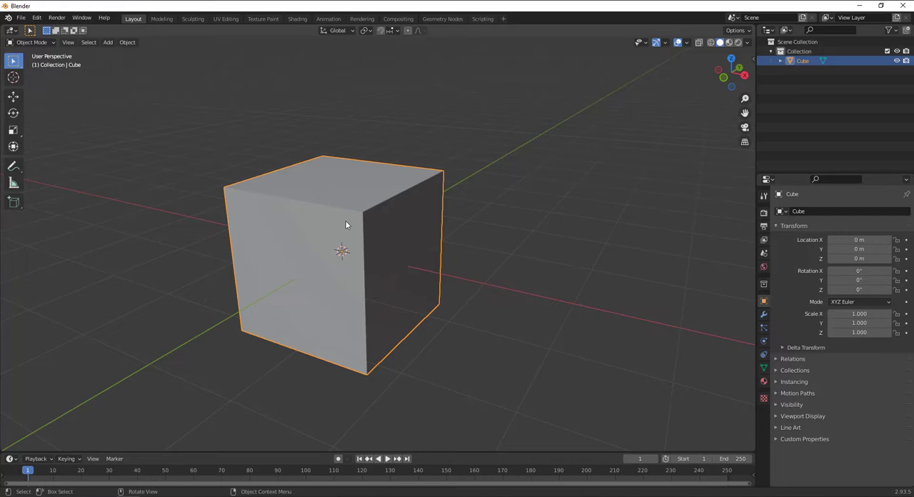
pyautogui.click(30, 43)
# Look through the Sculpting, Modeling and Animation workspaces, ending back in Layout
pyautogui.click(191, 19)
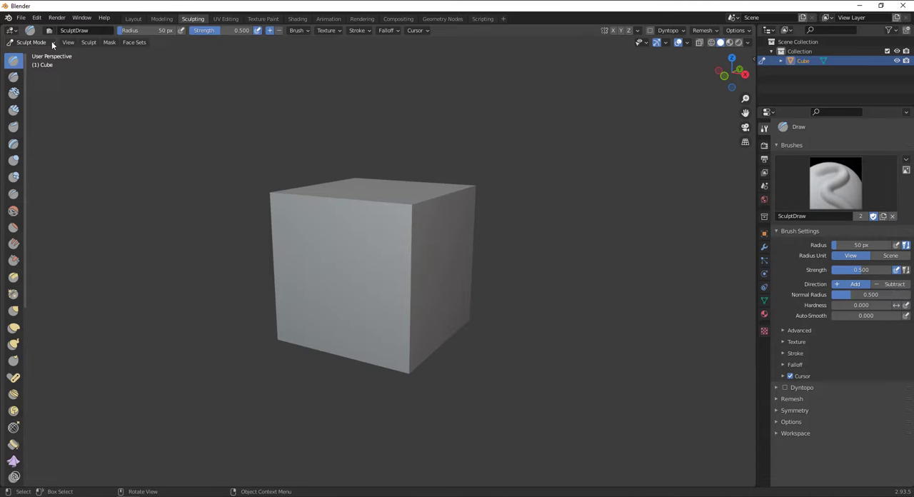
pyautogui.click(169, 19)
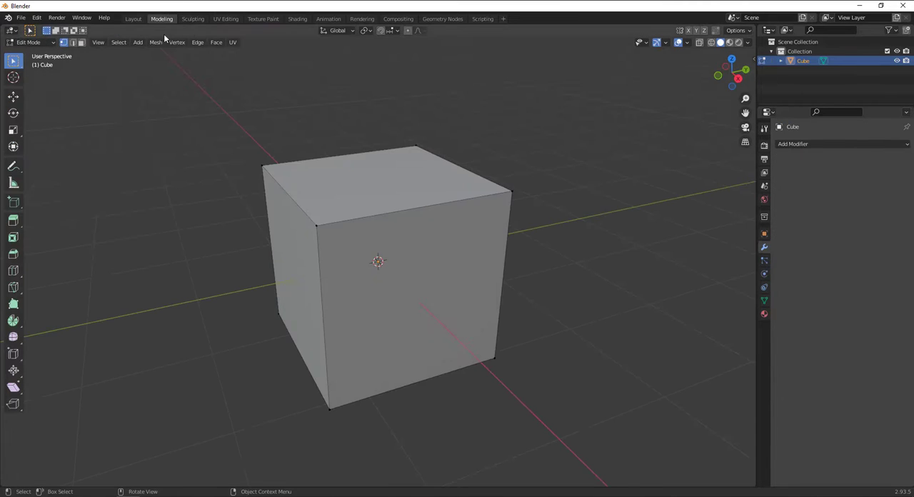
pyautogui.click(329, 18)
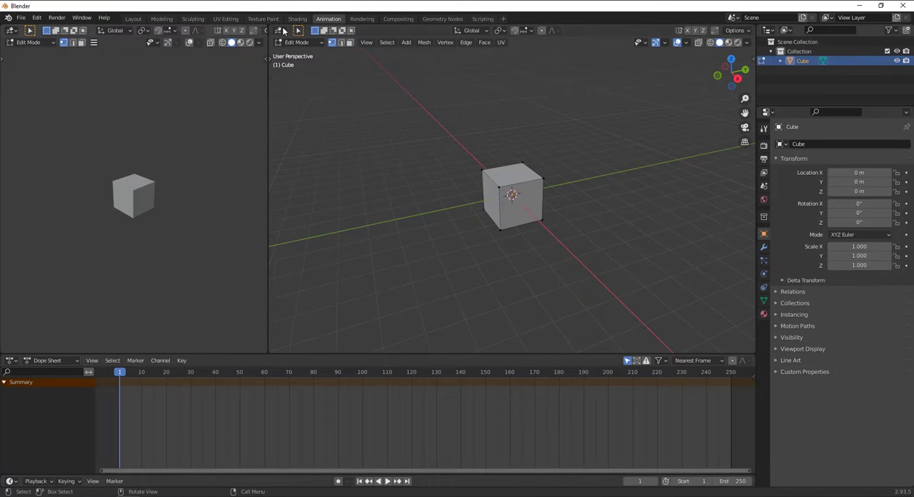
pyautogui.click(135, 18)
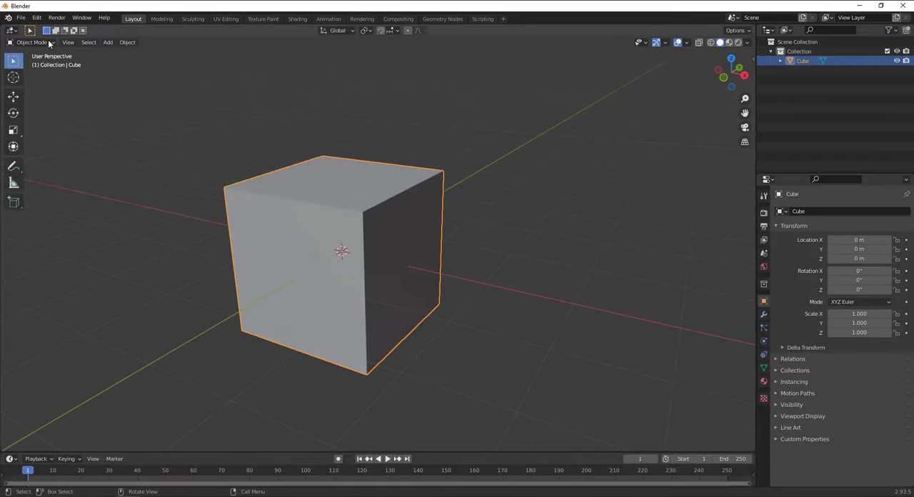
# Compare the interaction mode used in the Layout workspace with the one in Modeling
pyautogui.click(36, 43)
pyautogui.click(43, 45)
pyautogui.click(170, 19)
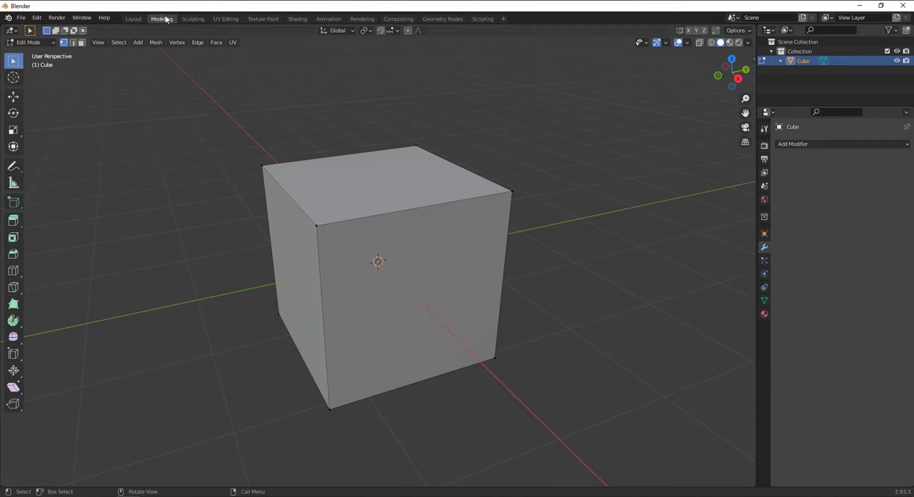
pyautogui.click(130, 21)
# Switch the cube from Object Mode to Edit Mode within the Layout workspace
pyautogui.click(30, 42)
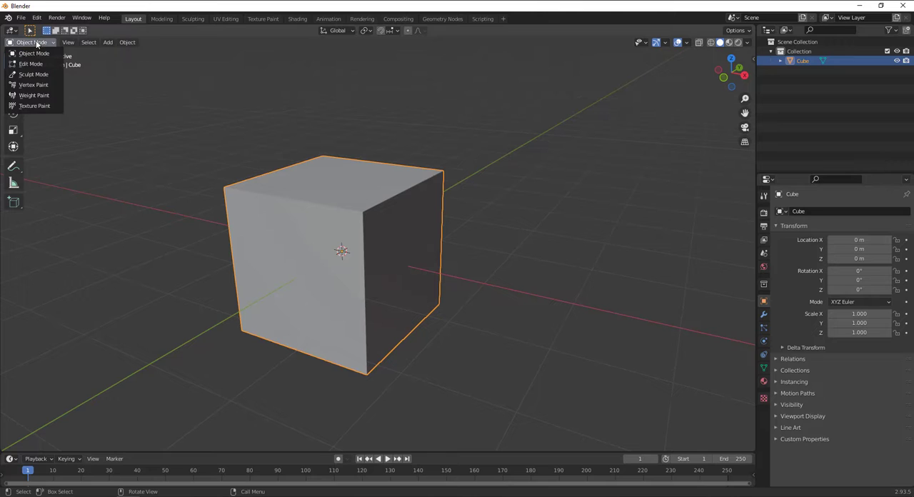
pyautogui.click(30, 60)
pyautogui.click(27, 43)
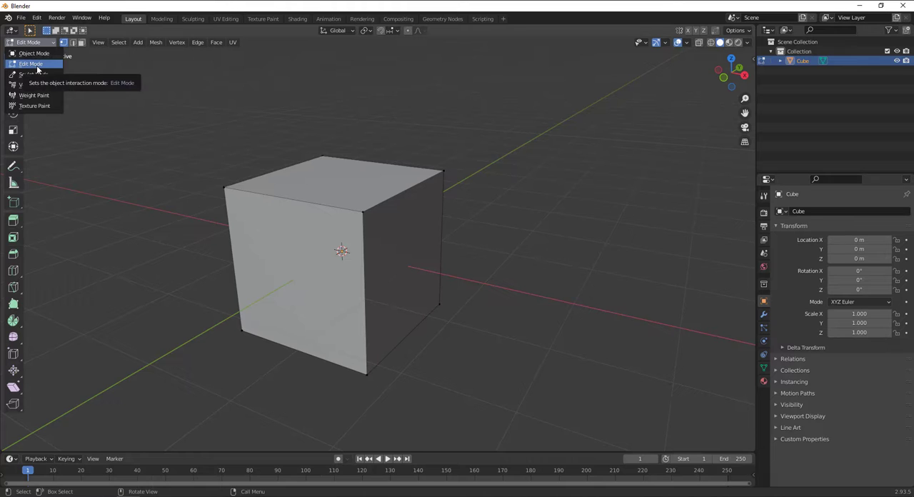
pyautogui.click(37, 69)
pyautogui.scroll(-2, 240, 281)
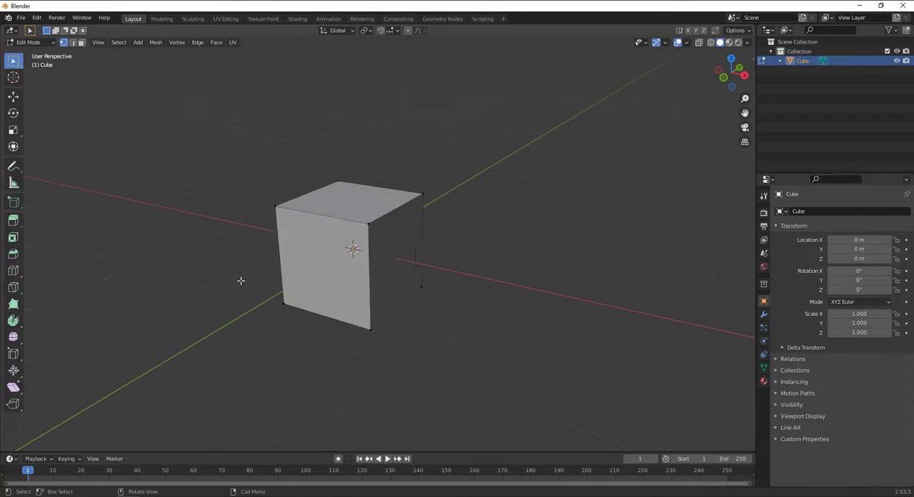
pyautogui.scroll(2, 241, 281)
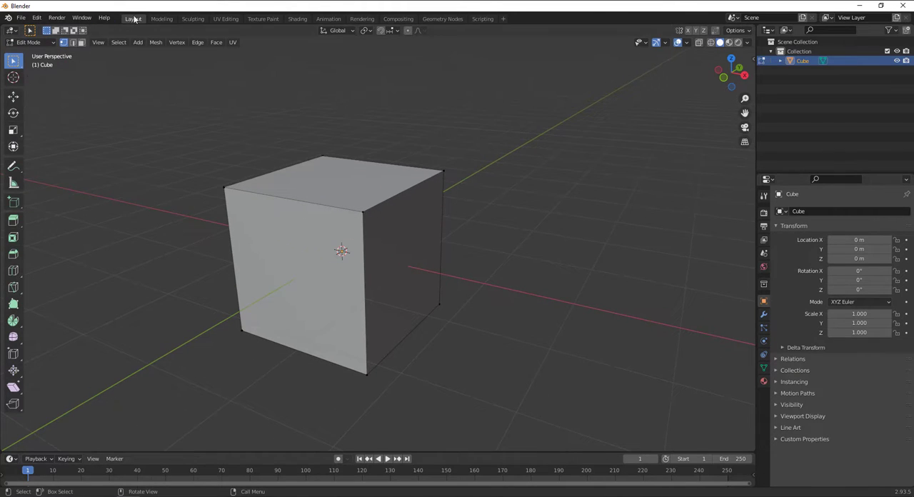
# Open the Modeling workspace and switch the cube to Object Mode there
pyautogui.click(160, 20)
pyautogui.click(133, 19)
pyautogui.click(164, 19)
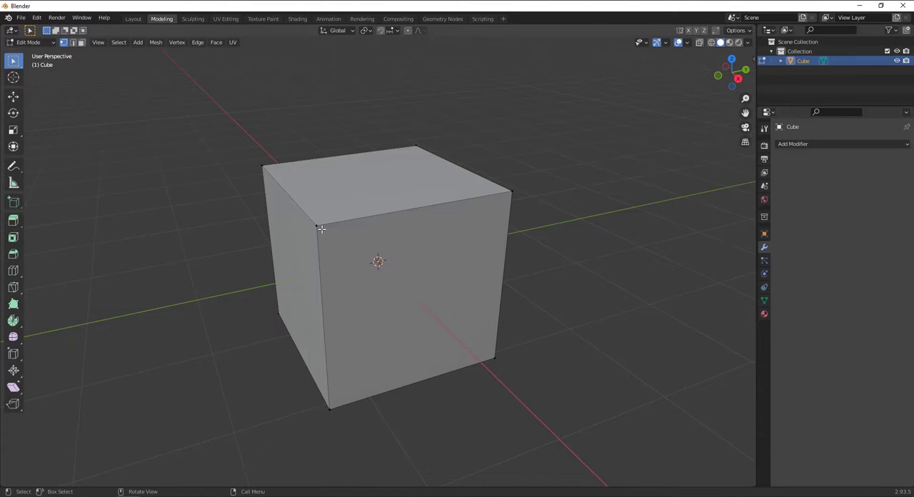
pyautogui.click(32, 43)
pyautogui.click(30, 58)
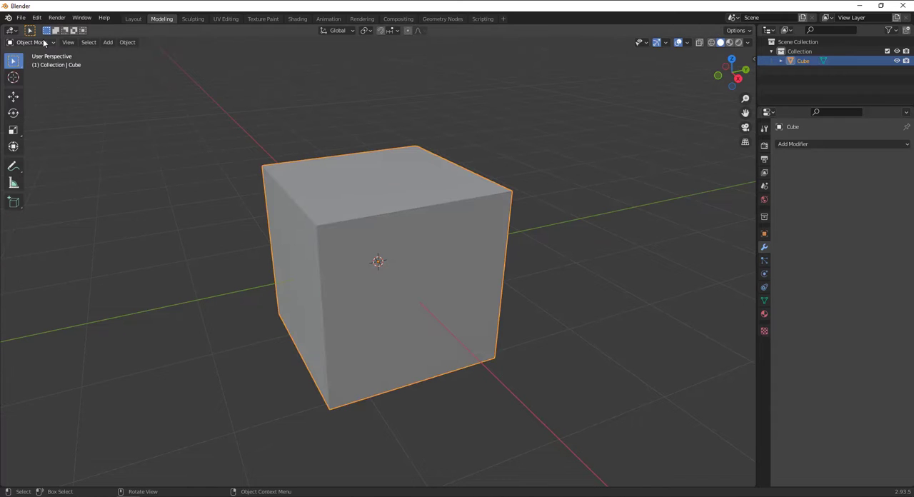
# Review the interaction modes in the Modeling workspace and put the cube back into Edit Mode
pyautogui.click(43, 42)
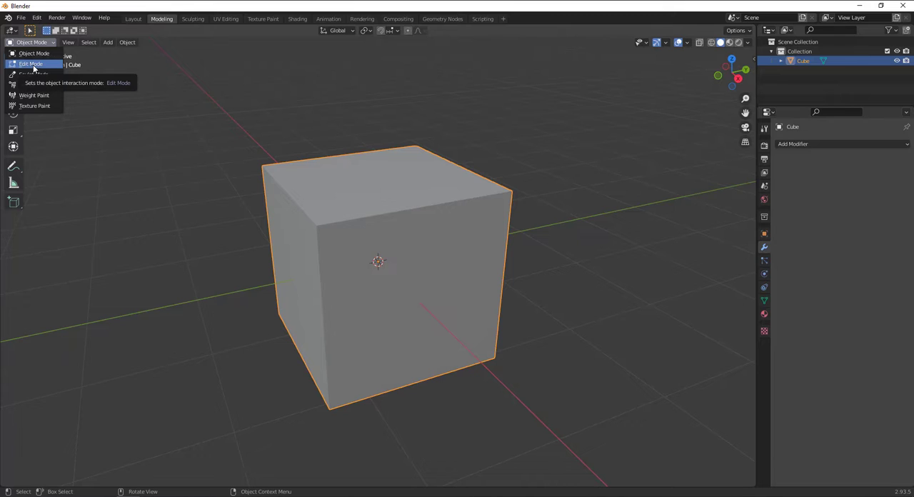
pyautogui.rightClick(385, 205)
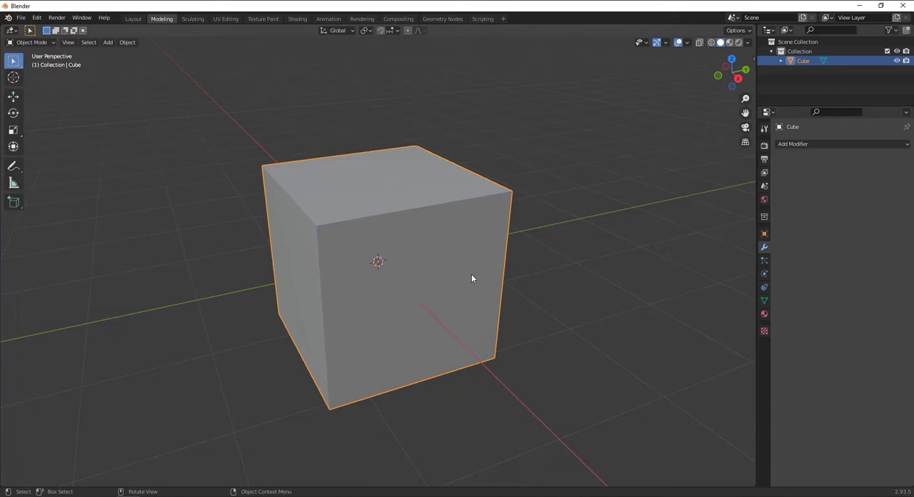
pyautogui.click(29, 42)
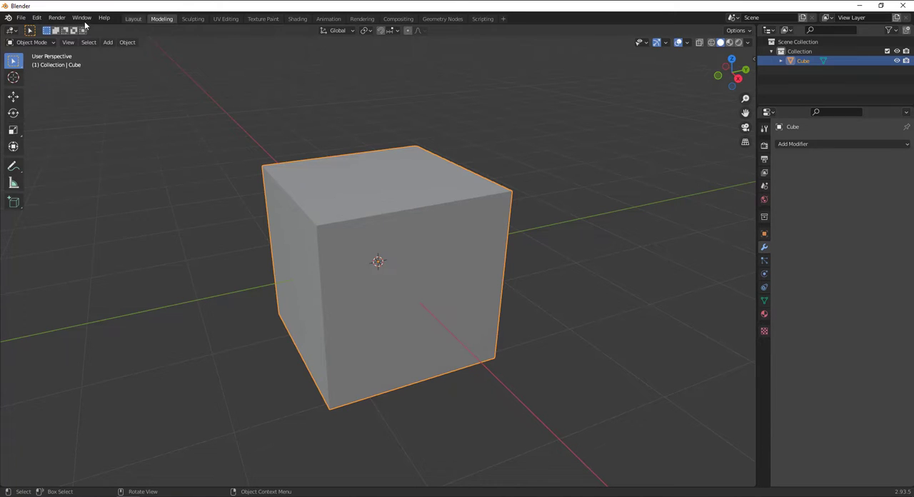
pyautogui.click(32, 43)
pyautogui.click(32, 65)
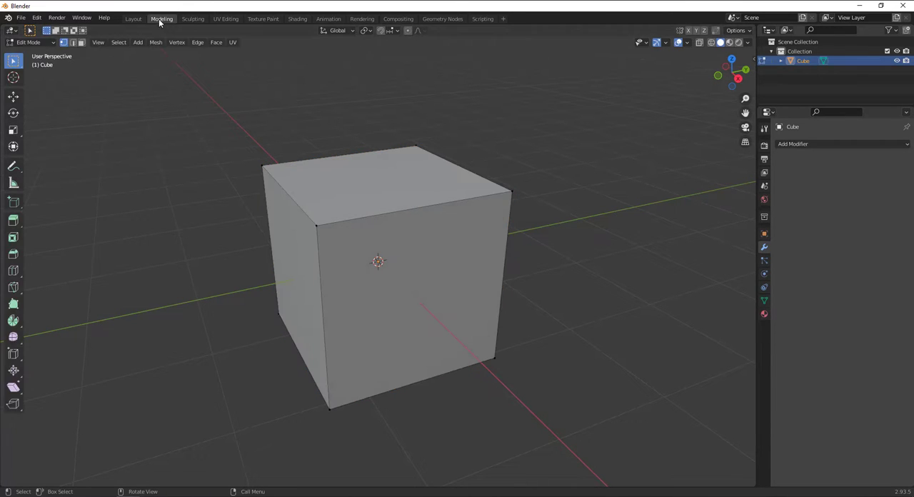
# Revisit Layout, reopen the Modeling workspace and examine the pop-up list of mesh editing tools
pyautogui.click(133, 20)
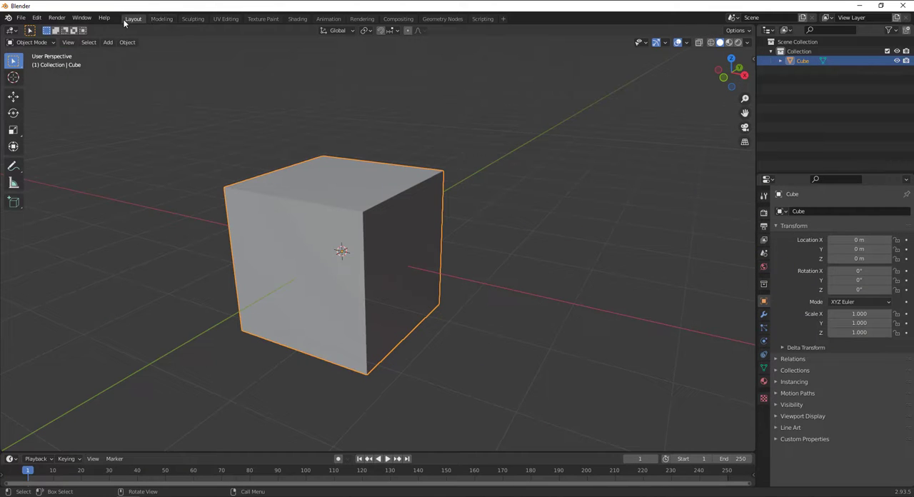
pyautogui.click(162, 19)
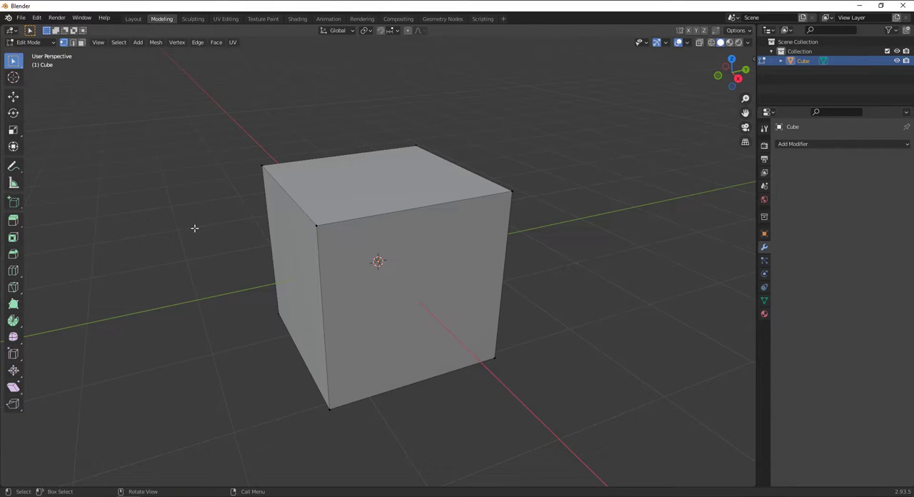
pyautogui.hotkey('shift', 'space')
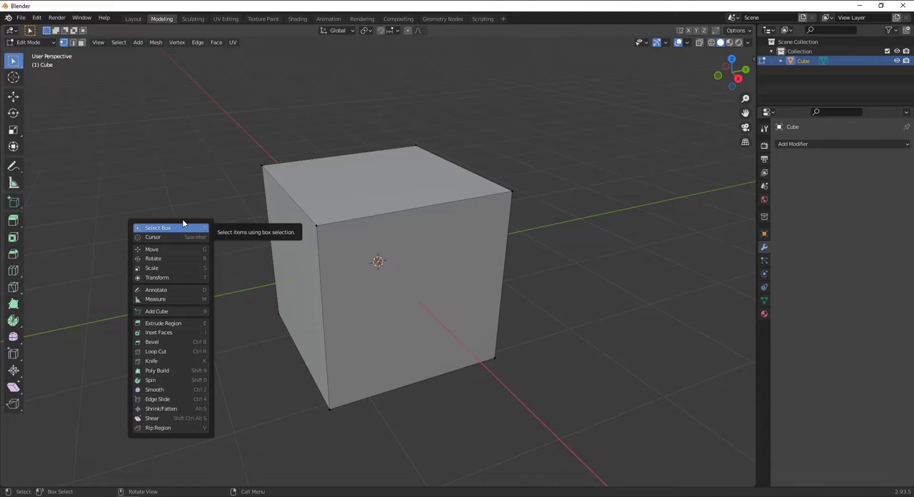
pyautogui.hotkey('shift', 'space')
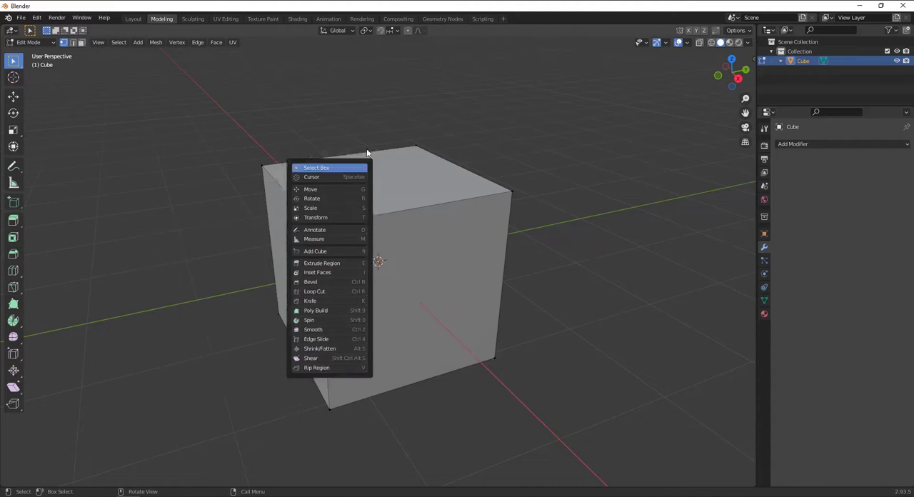
pyautogui.hotkey('shift', 'space')
pyautogui.press('Escape')
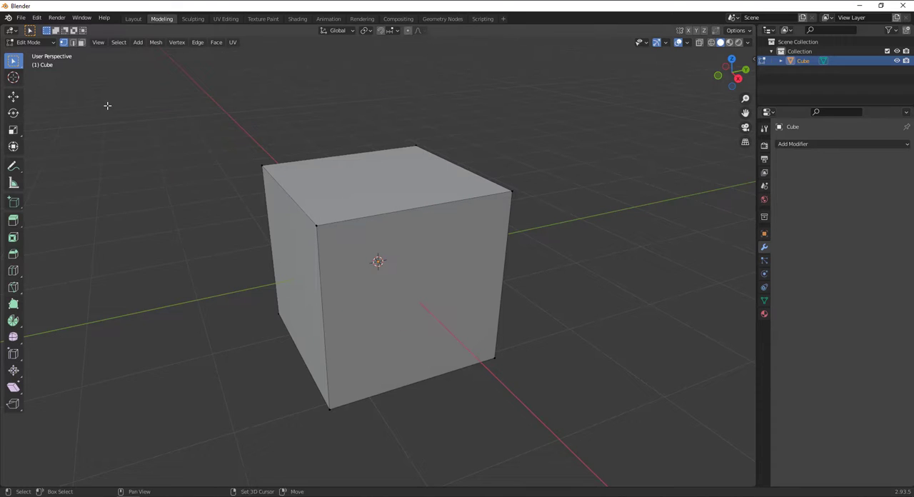
pyautogui.hotkey('shift', 'space')
pyautogui.press('Escape')
pyautogui.hotkey('shift', 'space')
pyautogui.hotkey('shift', 'space')
pyautogui.hotkey('shift', 'space')
pyautogui.hotkey('shift', 'space')
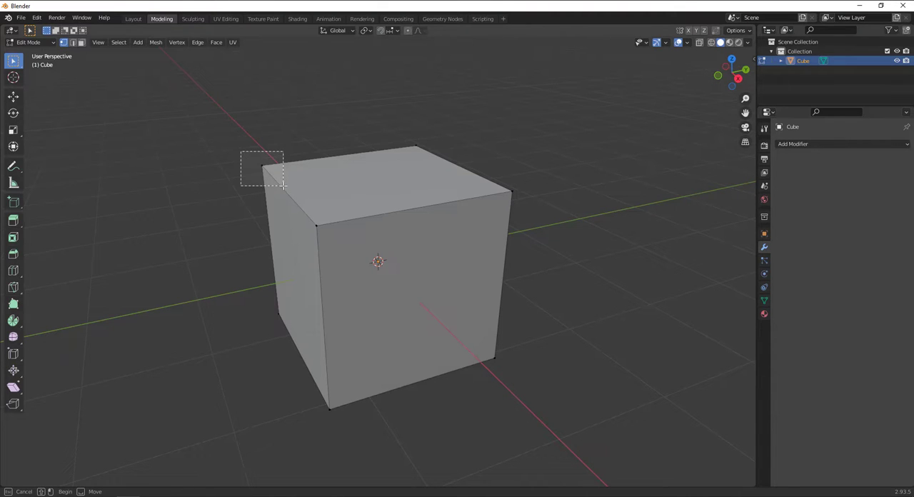
# Box-select the cube's upper far-left corner vertex, frame the view on it and inspect it from another angle
pyautogui.moveTo(284, 185); pyautogui.dragTo(284, 186)
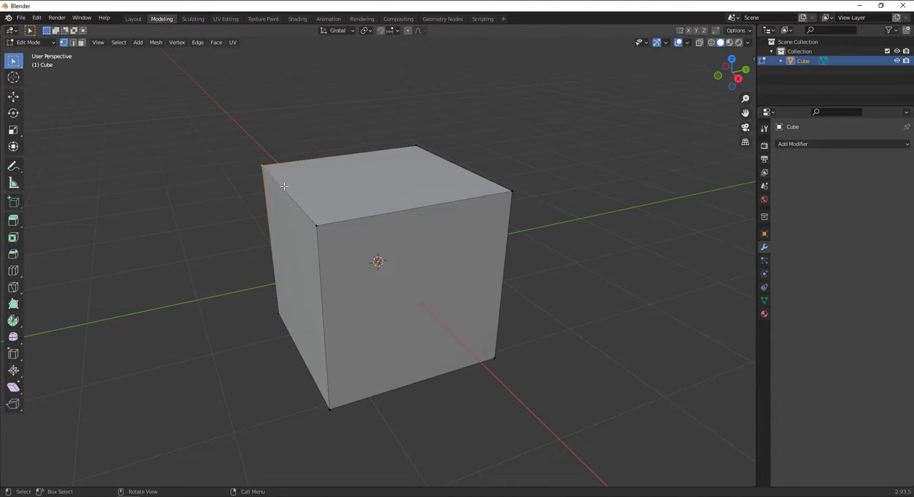
pyautogui.press('KP_Decimal')
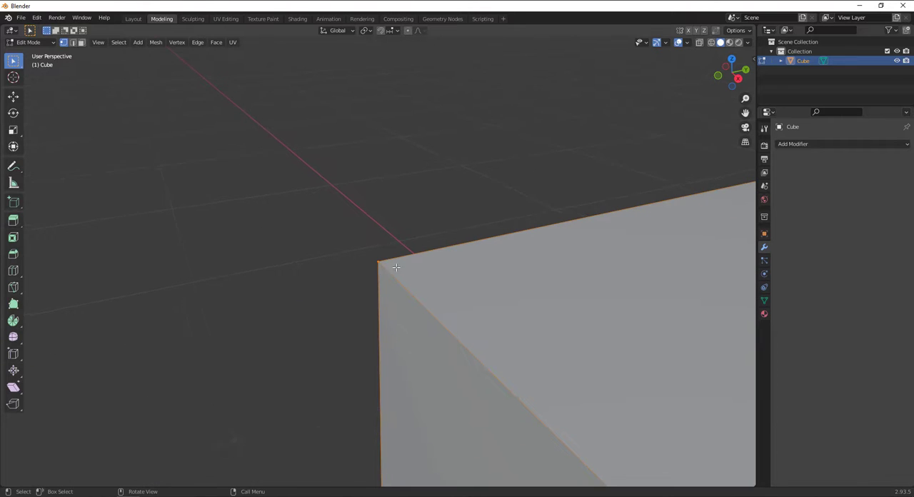
pyautogui.scroll(-8, 399, 269)
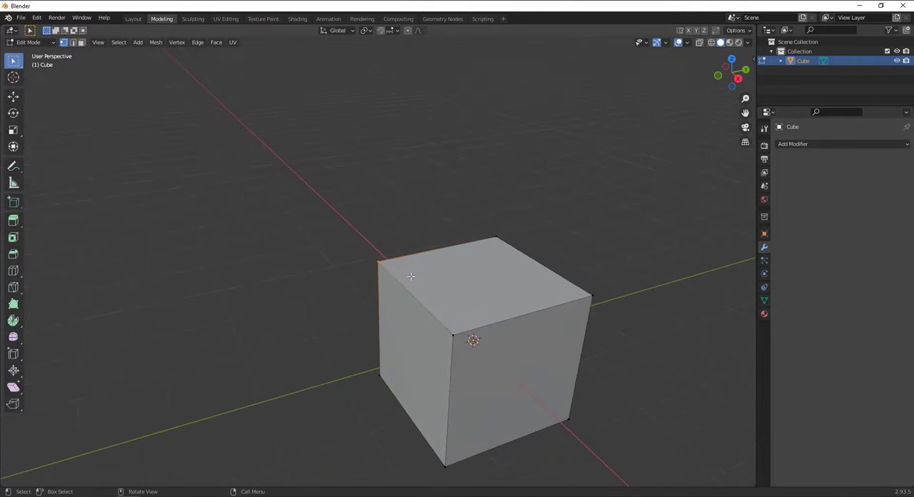
pyautogui.moveTo(391, 279); pyautogui.dragTo(278, 190, button='middle')
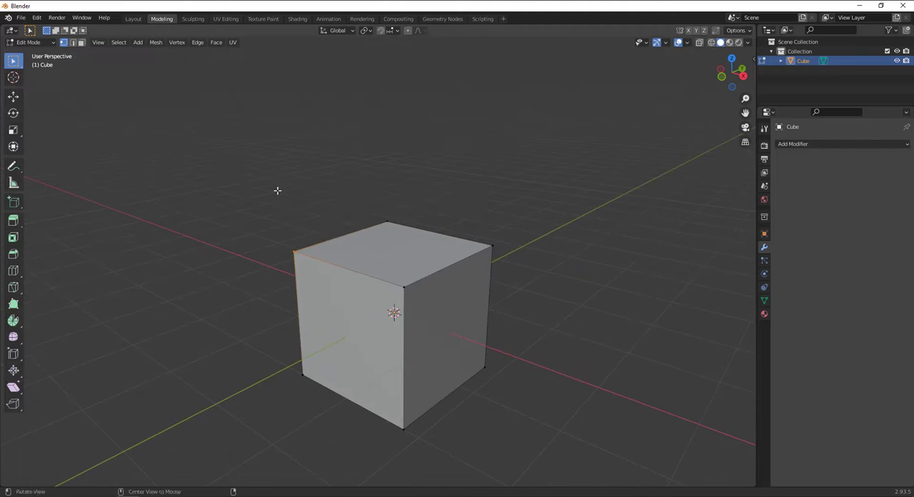
# Switch to edge selection and select individual edges around the cube's front corner, finishing with the front-right edge of the top face
pyautogui.click(75, 43)
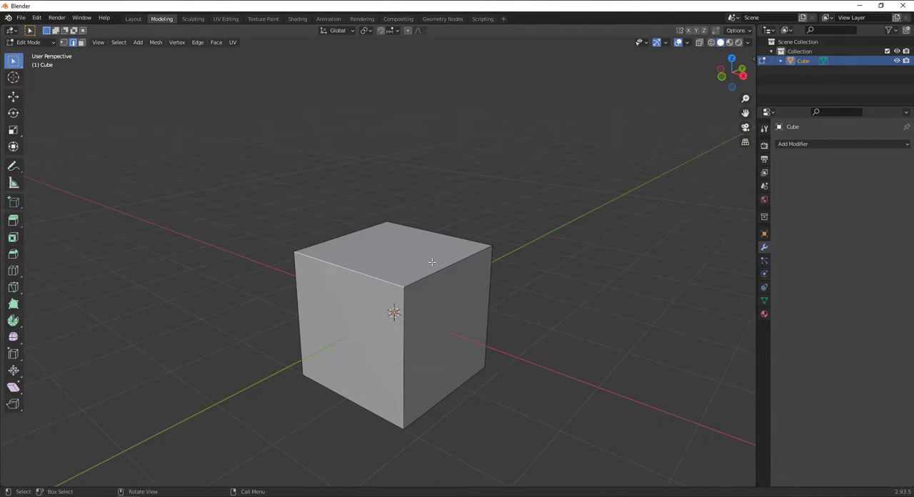
pyautogui.click(362, 225)
pyautogui.click(354, 279)
pyautogui.click(417, 283)
pyautogui.click(404, 338)
pyautogui.click(364, 300)
pyautogui.keyDown('shift'); pyautogui.click(426, 275); pyautogui.keyUp('shift')
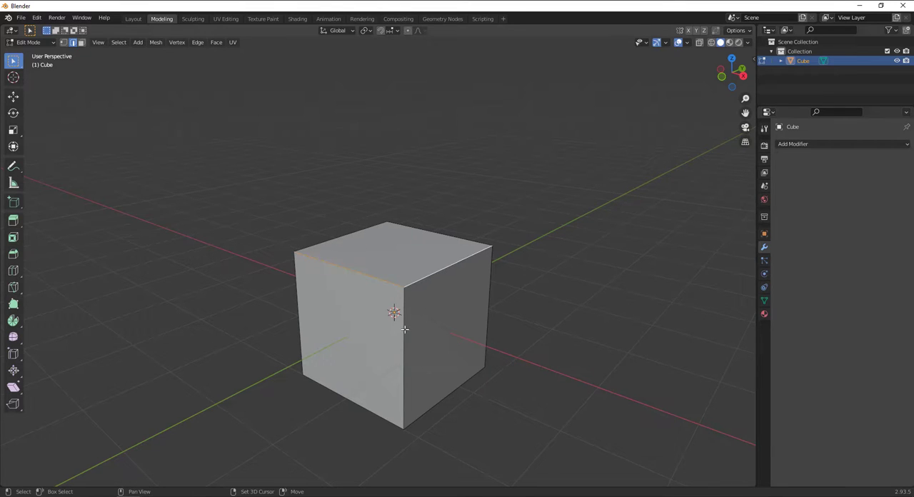
pyautogui.click(361, 281)
pyautogui.click(423, 282)
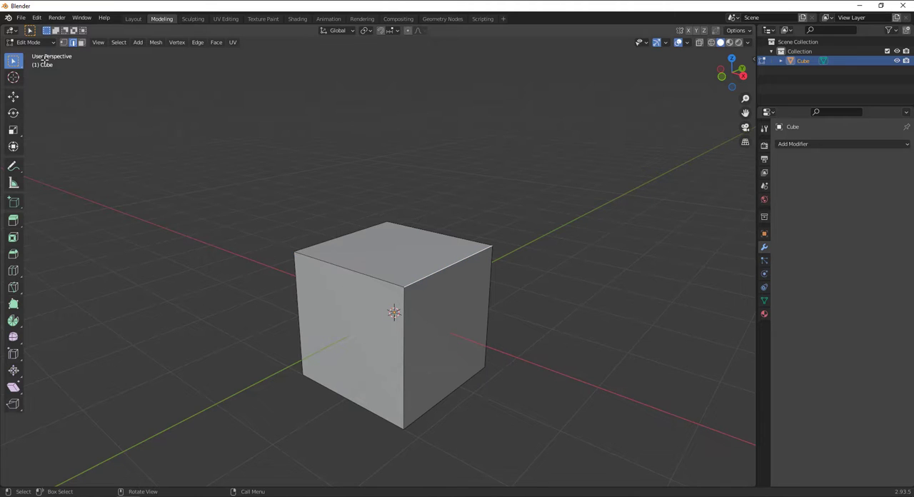
# Cycle through the vertex, edge and face selection modes and try selecting parts of the cube
pyautogui.click(64, 42)
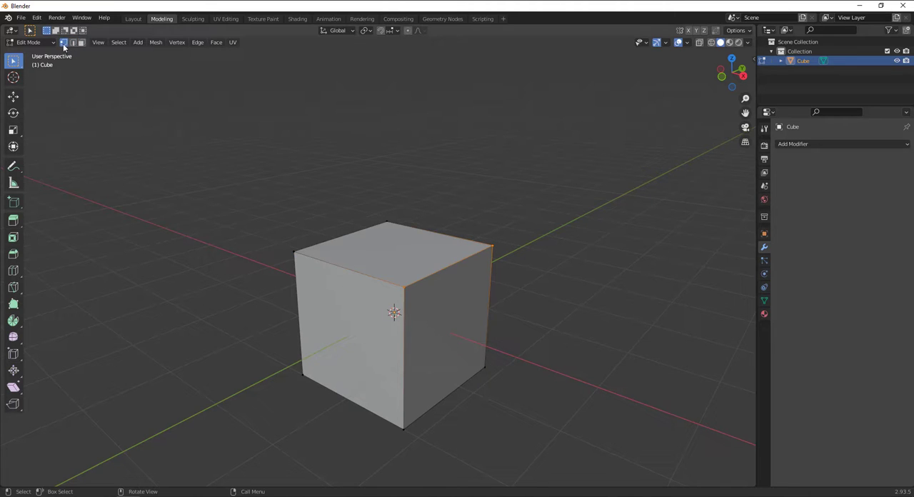
pyautogui.click(73, 43)
pyautogui.click(82, 45)
pyautogui.click(64, 44)
pyautogui.click(75, 43)
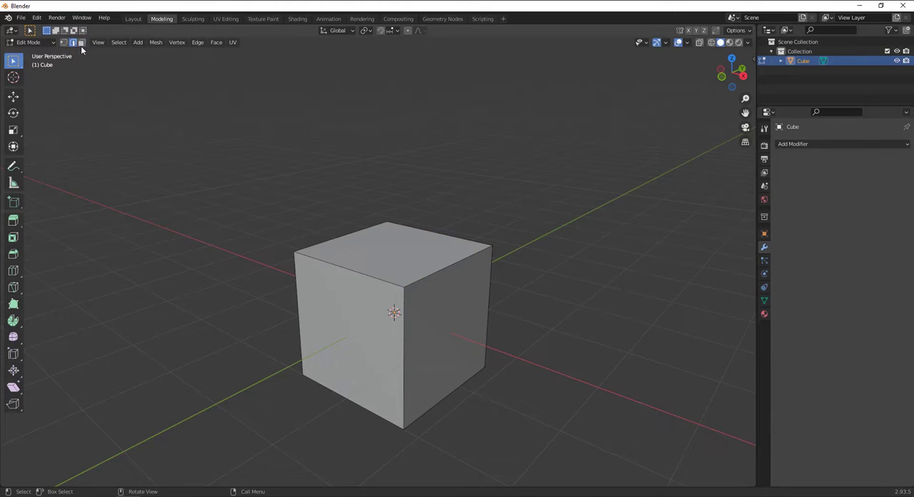
pyautogui.click(83, 43)
pyautogui.click(387, 222)
pyautogui.click(528, 253)
# Return to edge selection and try selecting different edges on the cube's top and sides
pyautogui.click(74, 43)
pyautogui.click(351, 272)
pyautogui.click(445, 270)
pyautogui.click(405, 317)
pyautogui.click(360, 267)
pyautogui.click(346, 346)
pyautogui.click(465, 315)
pyautogui.click(380, 240)
pyautogui.click(343, 298)
# Switch to face selection and select the cube's top and side faces one at a time, ending with the front-right face
pyautogui.click(82, 44)
pyautogui.click(346, 281)
pyautogui.click(394, 252)
pyautogui.click(343, 336)
pyautogui.moveTo(343, 336); pyautogui.dragTo(410, 347, button='middle')
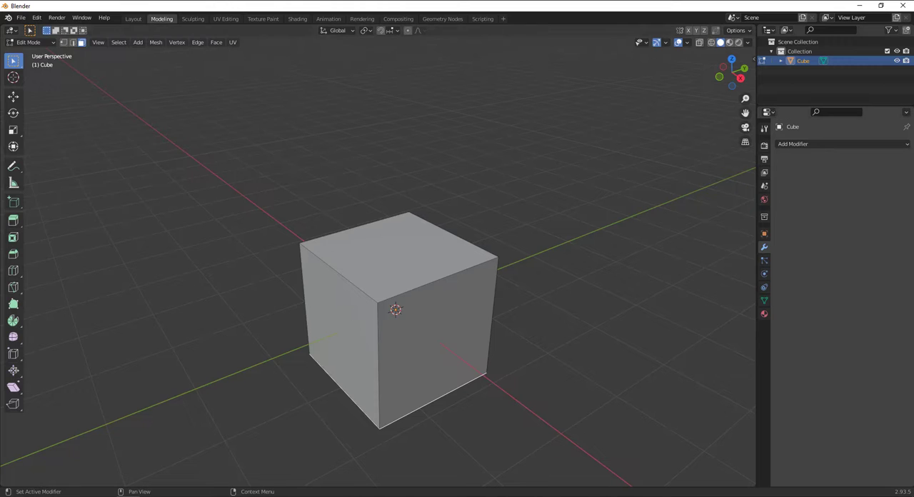
pyautogui.scroll(3, 316, 307)
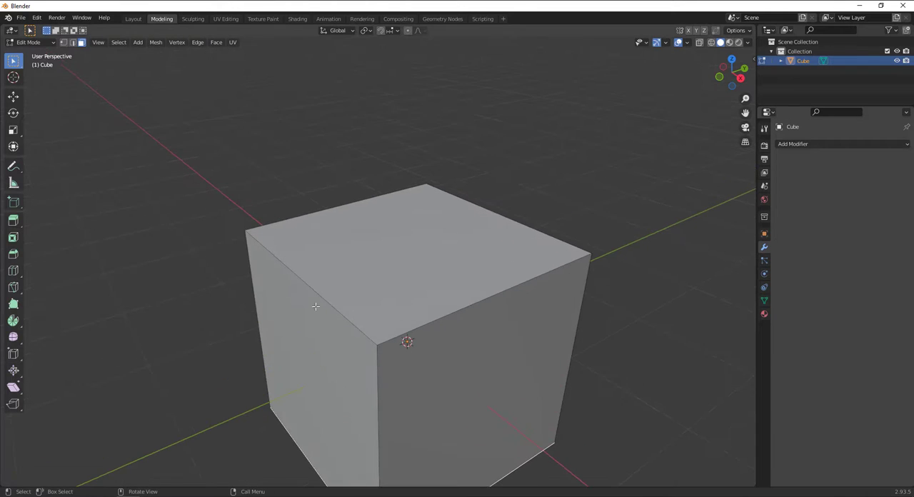
pyautogui.click(327, 316)
pyautogui.scroll(-2, 335, 328)
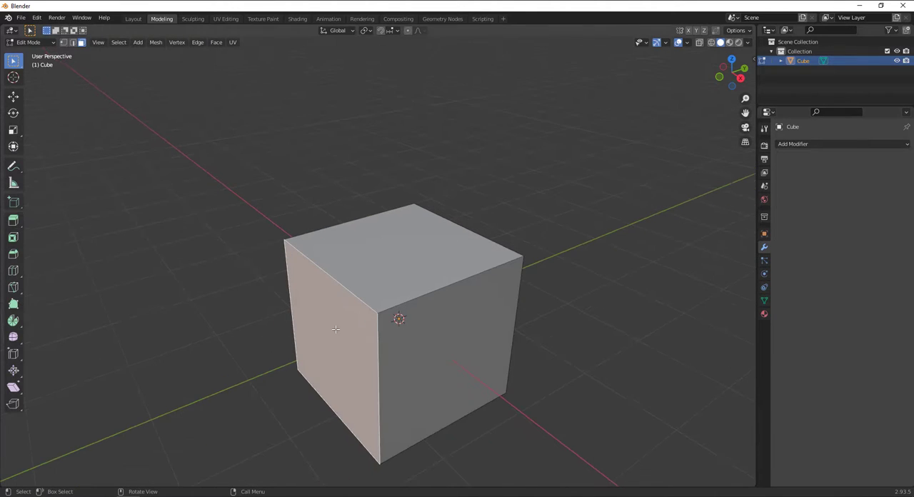
pyautogui.click(452, 349)
pyautogui.click(420, 259)
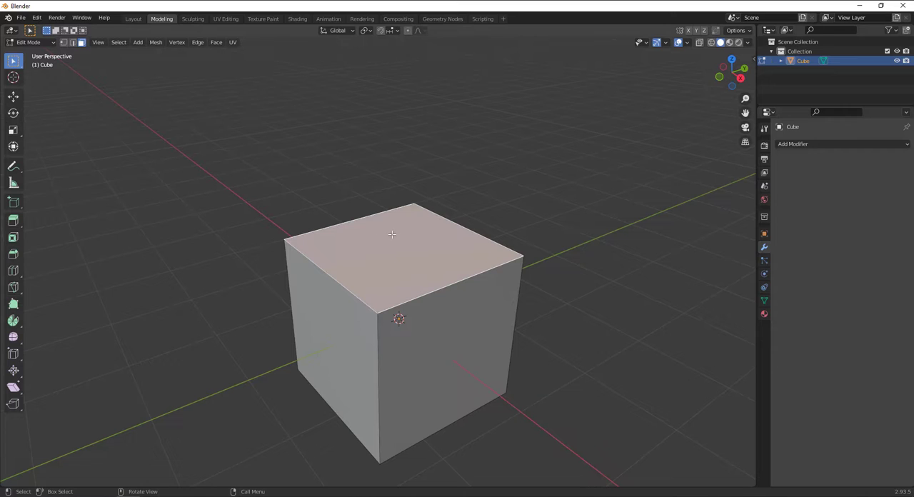
pyautogui.click(278, 276)
pyautogui.click(388, 285)
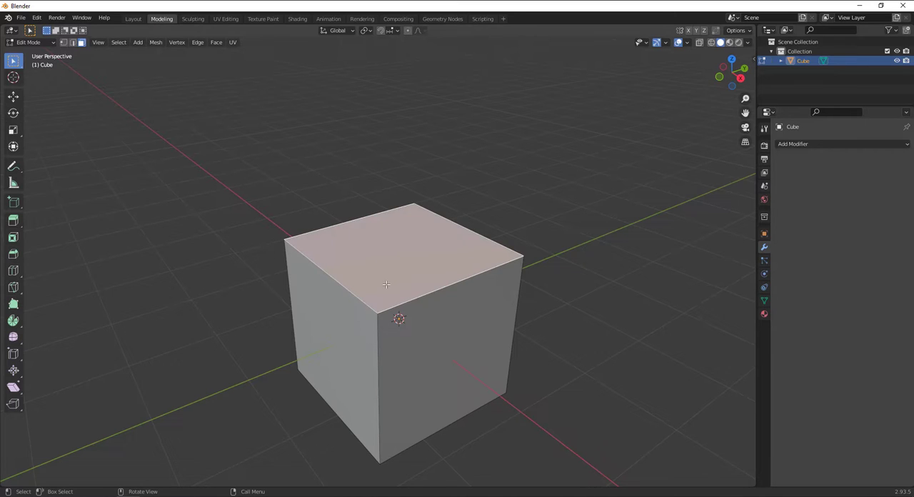
pyautogui.click(354, 320)
pyautogui.click(363, 270)
pyautogui.click(379, 323)
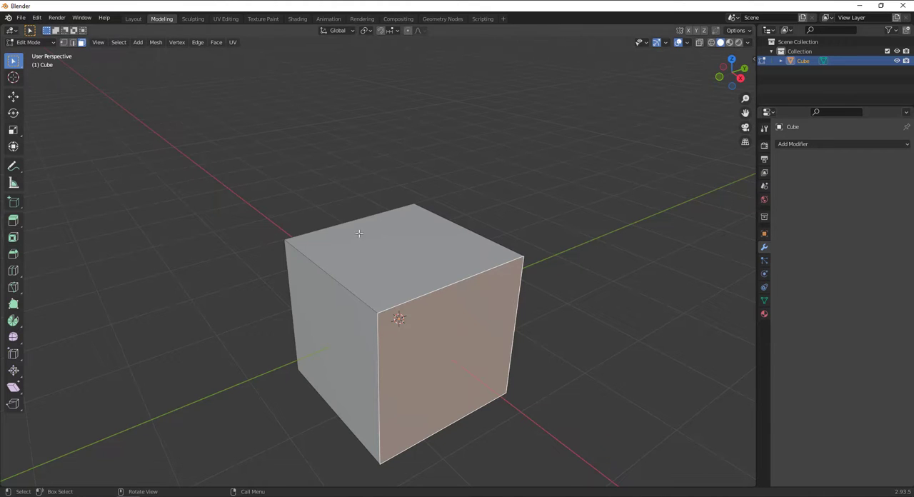
# Compare vertex and edge selection by picking the top face's left corner and several top edges, and return to vertex selection
pyautogui.click(64, 43)
pyautogui.click(287, 242)
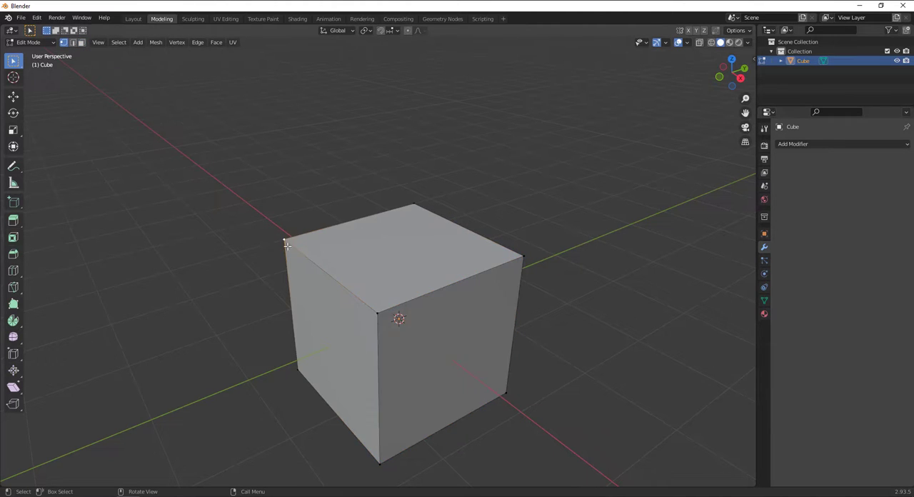
pyautogui.click(72, 43)
pyautogui.click(281, 248)
pyautogui.click(325, 262)
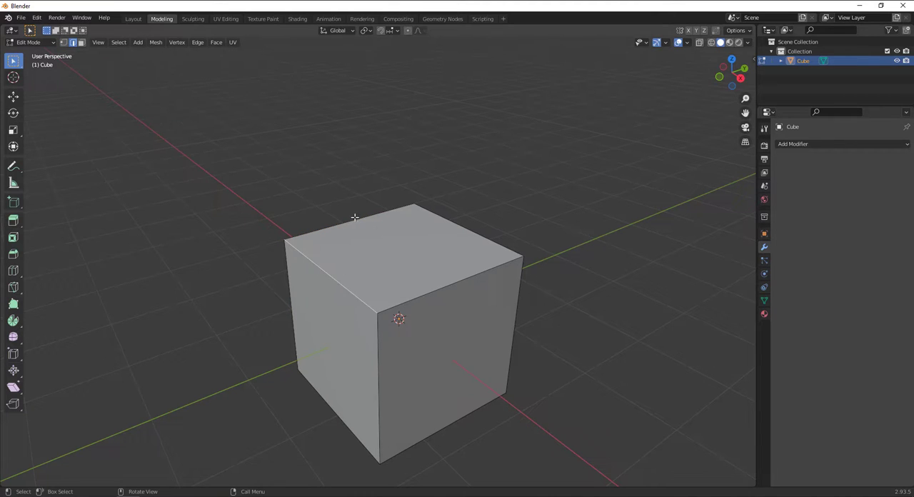
pyautogui.click(482, 213)
pyautogui.click(461, 281)
pyautogui.click(63, 43)
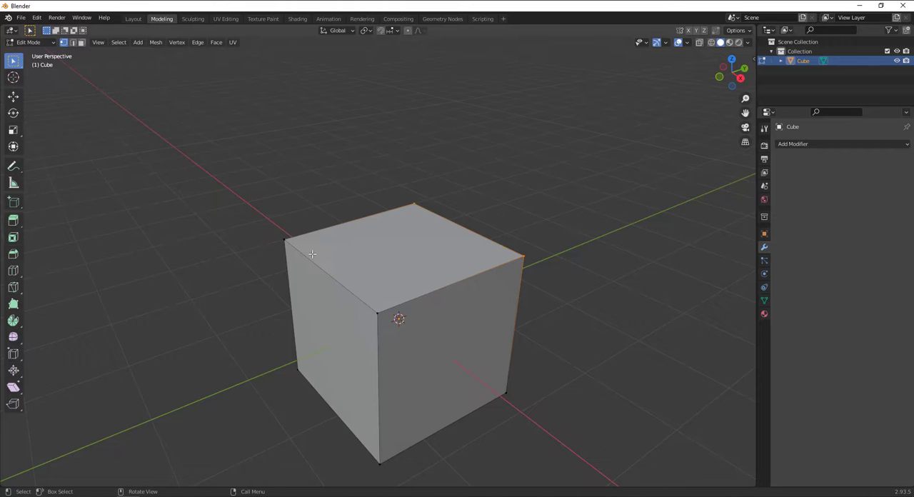
pyautogui.scroll(-1, 173, 256)
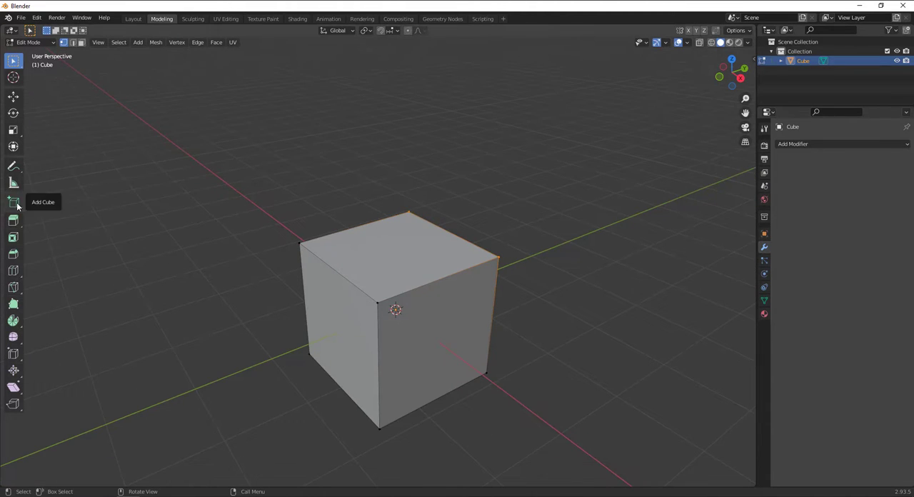
# Activate face selection and alternate between the cube's top face and its two visible side faces
pyautogui.click(84, 44)
pyautogui.click(424, 263)
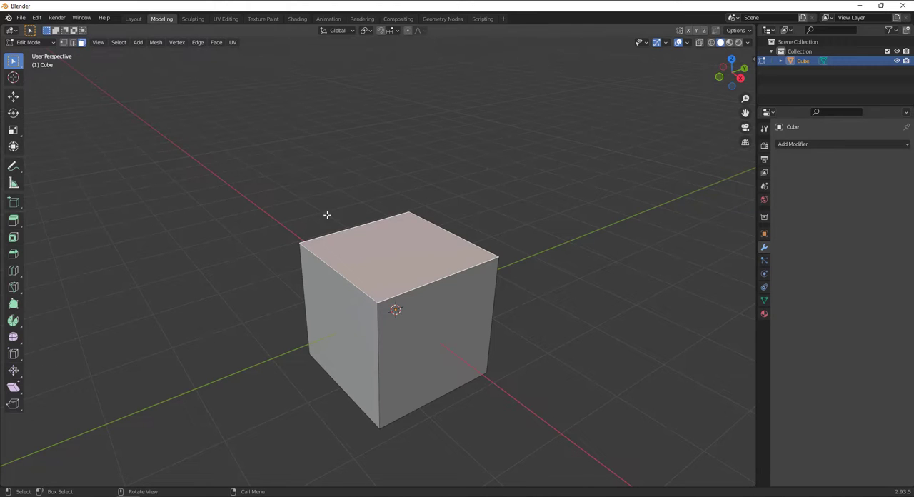
pyautogui.click(436, 311)
pyautogui.click(365, 280)
pyautogui.click(376, 265)
pyautogui.click(443, 328)
pyautogui.click(382, 256)
pyautogui.click(343, 302)
pyautogui.click(375, 275)
pyautogui.click(438, 316)
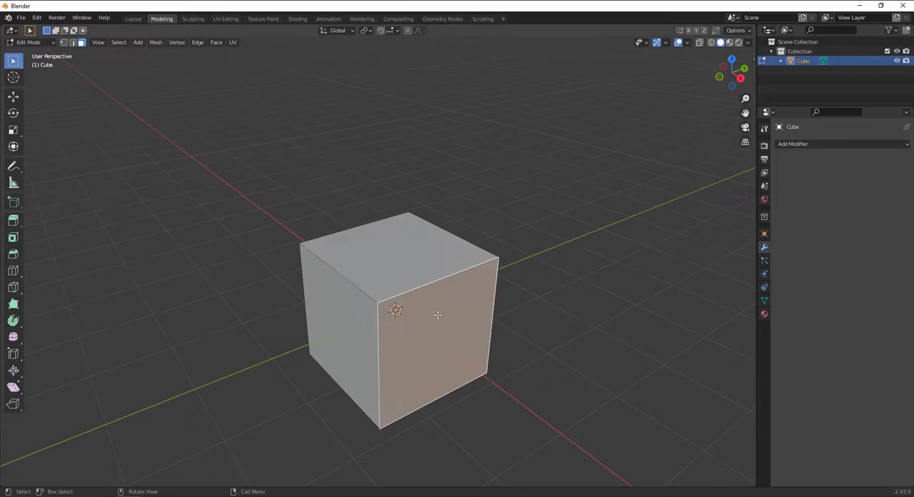
# Move the cube's top face down along Z to flatten the cube into a thin slab, and clear the selection
pyautogui.click(419, 277)
pyautogui.click(13, 95)
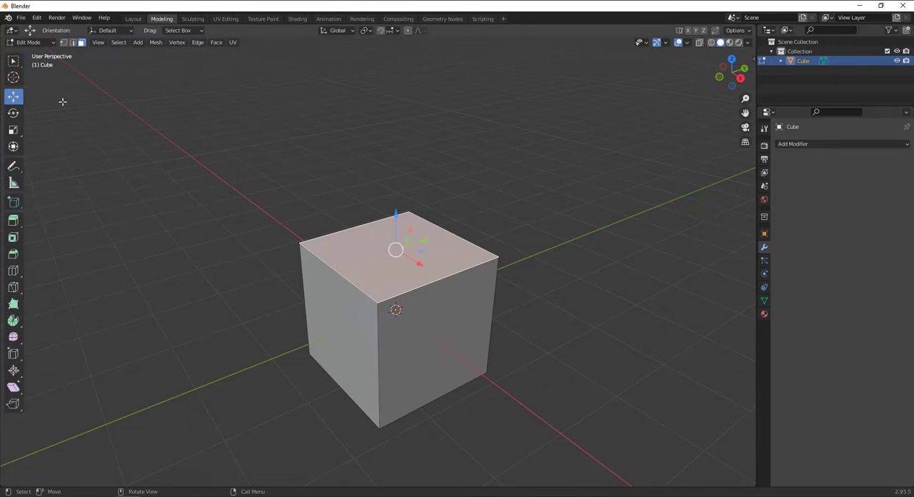
pyautogui.moveTo(420, 249); pyautogui.dragTo(436, 214, button='middle')
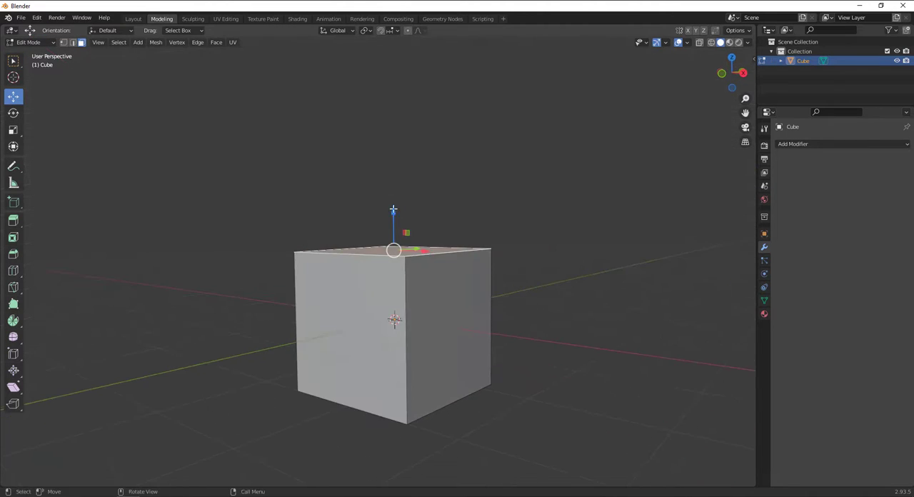
pyautogui.moveTo(394, 209); pyautogui.dragTo(402, 321)
pyautogui.moveTo(404, 318); pyautogui.dragTo(434, 263, button='middle')
pyautogui.hotkey('alt', 'a')
# Switch to Object Mode and move the whole slab up along the Z axis
pyautogui.click(30, 42)
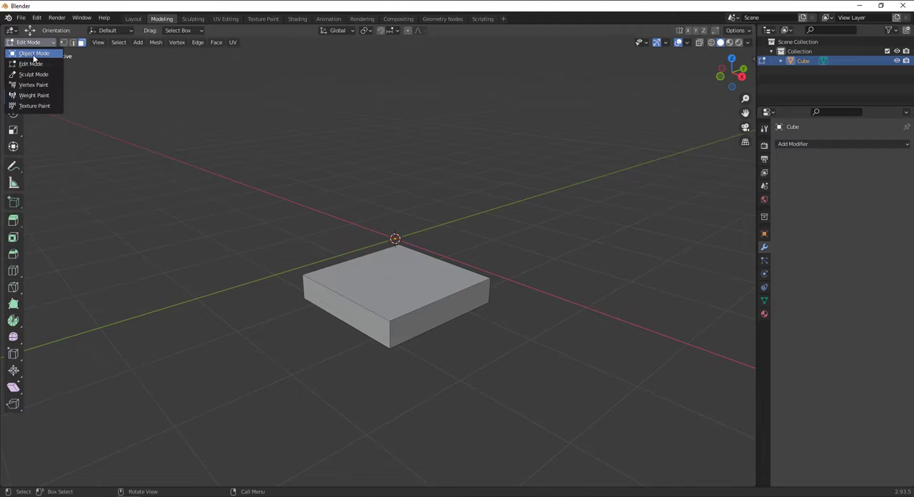
pyautogui.click(32, 54)
pyautogui.click(14, 98)
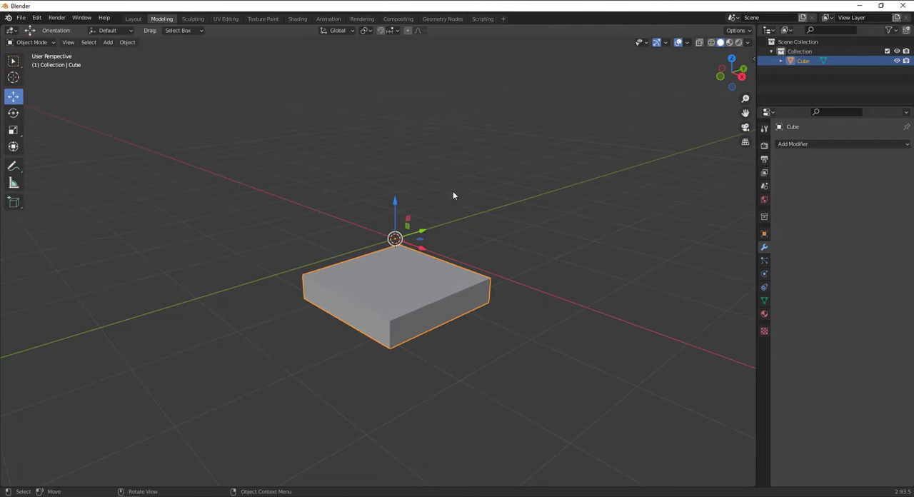
pyautogui.moveTo(400, 209); pyautogui.dragTo(404, 116)
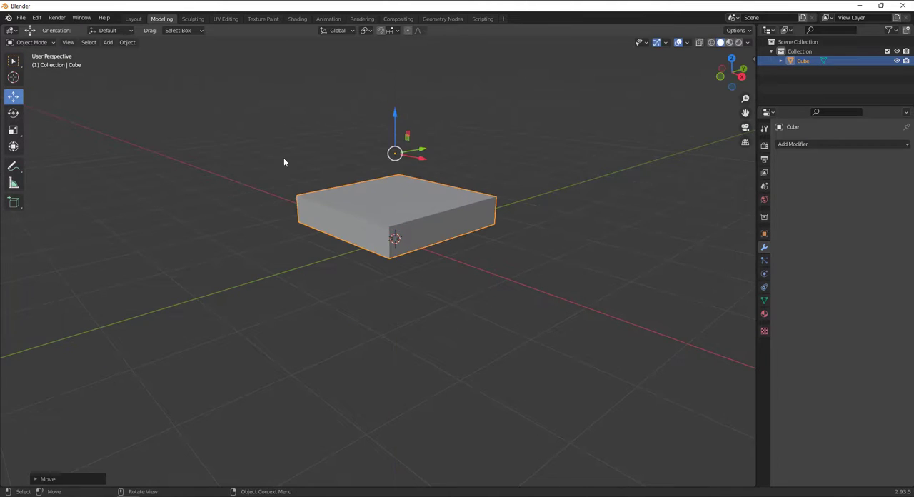
pyautogui.moveTo(284, 158); pyautogui.dragTo(282, 223, button='middle')
# Put the slab back into Edit Mode and select its top face
pyautogui.click(30, 43)
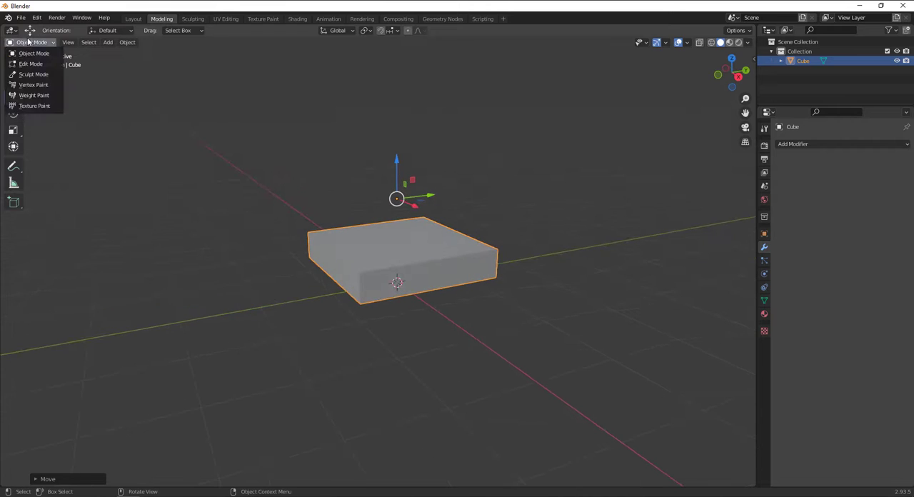
pyautogui.click(28, 65)
pyautogui.moveTo(159, 112); pyautogui.dragTo(449, 235, button='middle')
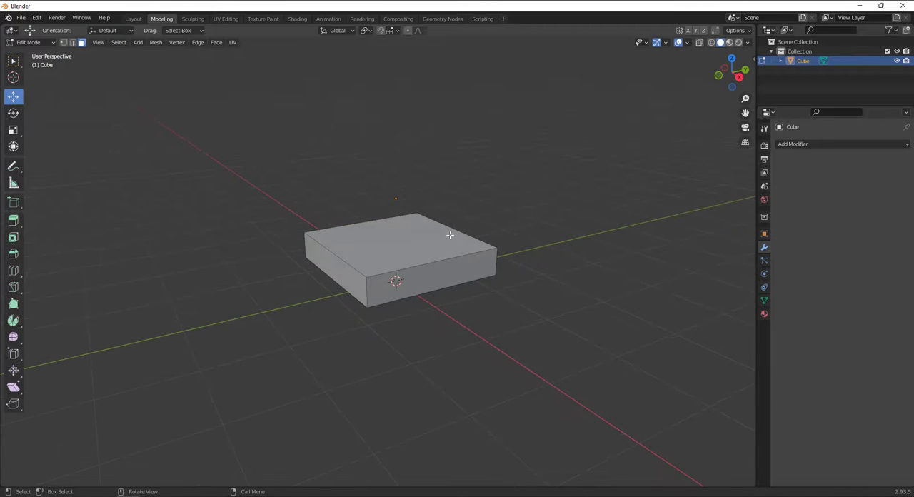
pyautogui.click(449, 236)
pyautogui.moveTo(451, 270); pyautogui.dragTo(615, 293, button='middle')
pyautogui.scroll(3, 407, 260)
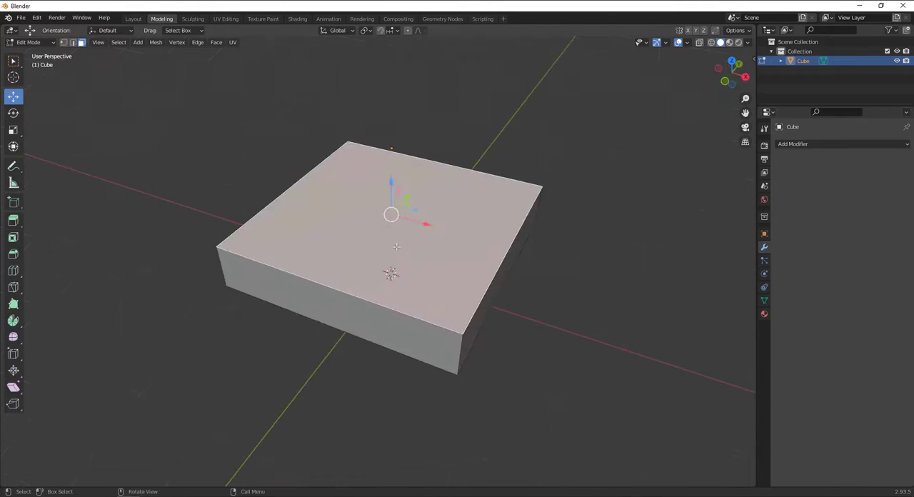
pyautogui.moveTo(403, 263); pyautogui.dragTo(392, 226, button='middle')
pyautogui.scroll(-2, 407, 257)
pyautogui.moveTo(423, 296); pyautogui.dragTo(412, 292, button='middle')
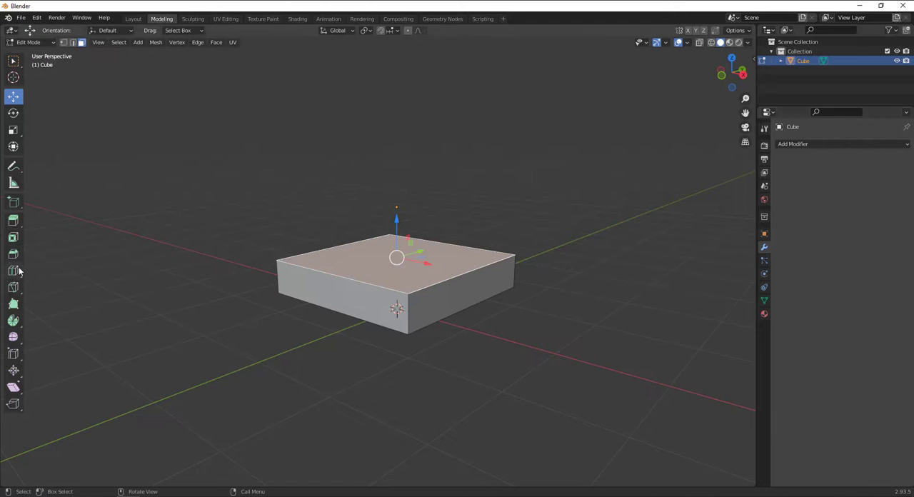
# Extrude the slab's top face upward twice with the Extrude Region tool to add two stacked sections
pyautogui.click(16, 220)
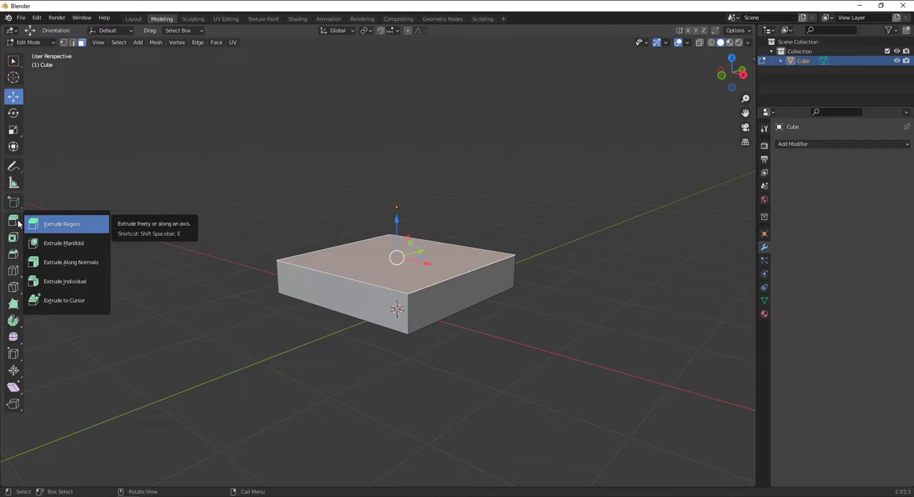
pyautogui.click(63, 225)
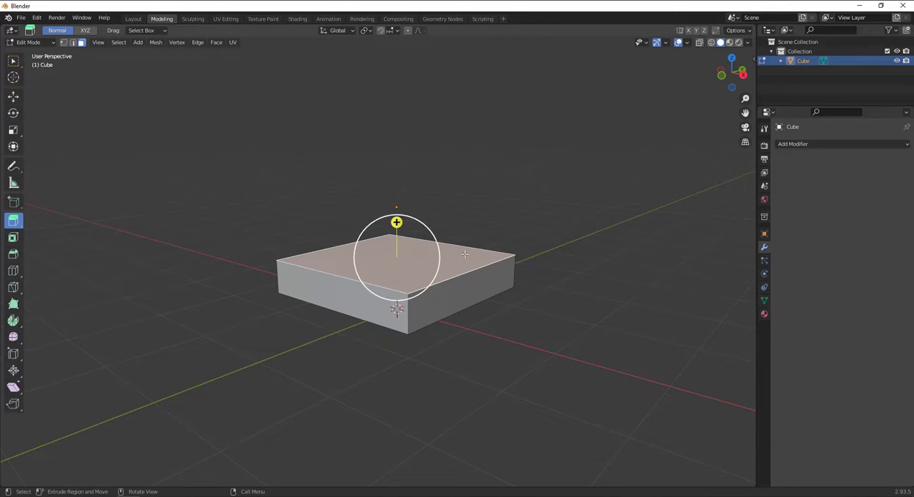
pyautogui.moveTo(389, 236)
pyautogui.mouseDown(button='middle')
pyautogui.moveTo(459, 225)
pyautogui.moveTo(443, 225)
pyautogui.moveTo(393, 270)
pyautogui.moveTo(410, 258)
pyautogui.moveTo(389, 223)
pyautogui.mouseUp(button='middle')
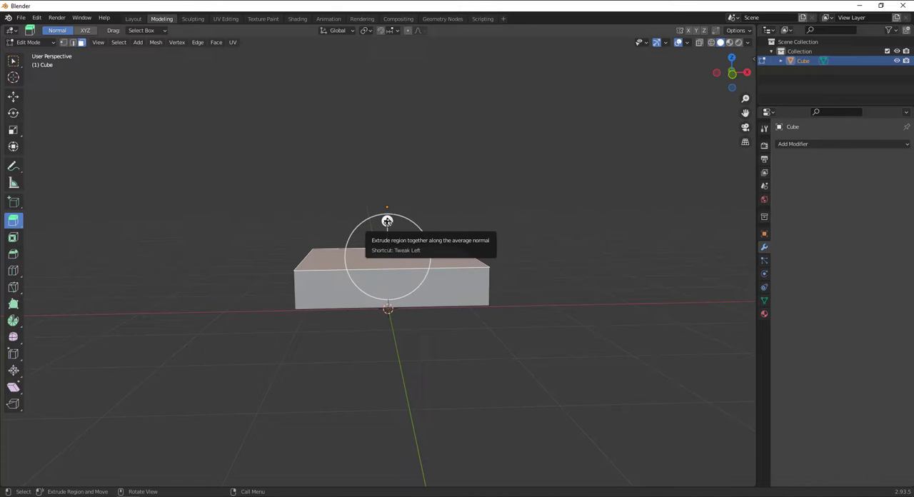
pyautogui.moveTo(388, 221); pyautogui.dragTo(381, 183)
pyautogui.moveTo(587, 257); pyautogui.dragTo(517, 264, button='middle')
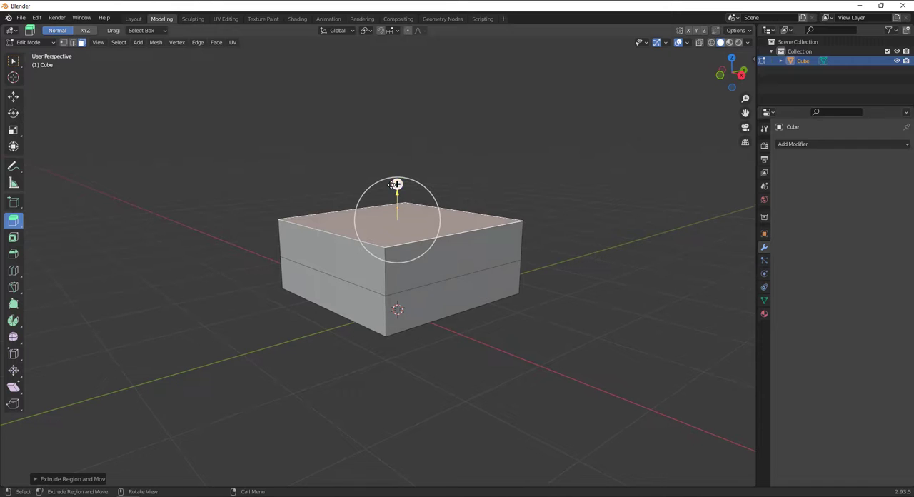
pyautogui.moveTo(397, 184); pyautogui.dragTo(429, 132)
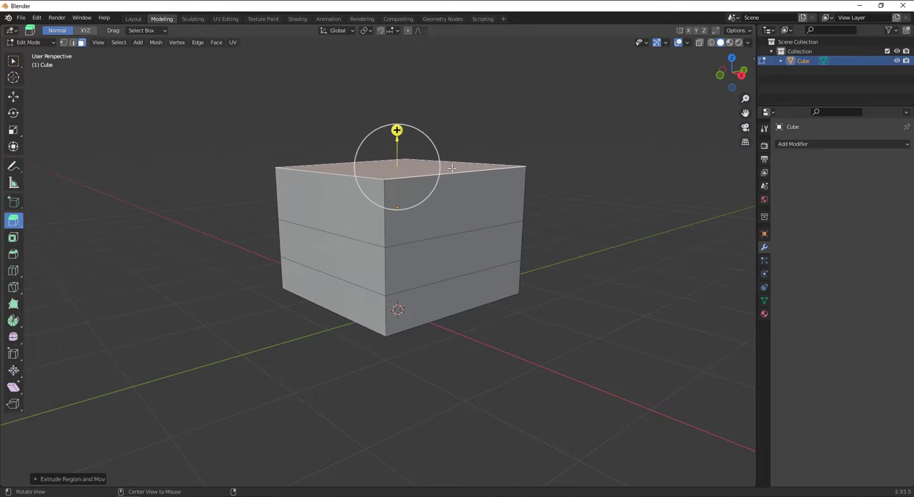
# Extrude the block's upper side face outward along the X axis in two sections with Extrude Region
pyautogui.click(473, 205)
pyautogui.click(457, 279)
pyautogui.click(328, 246)
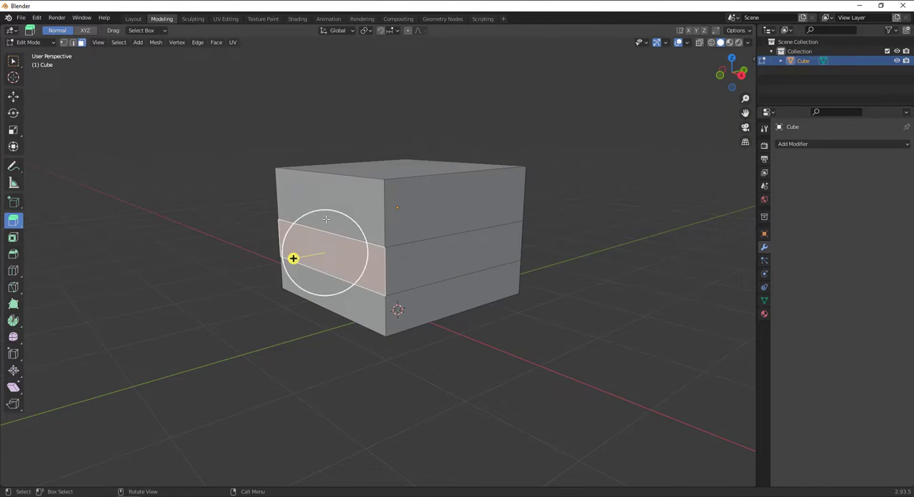
pyautogui.click(327, 218)
pyautogui.moveTo(423, 222); pyautogui.dragTo(476, 273, button='middle')
pyautogui.click(436, 178)
pyautogui.click(471, 207)
pyautogui.moveTo(516, 197); pyautogui.dragTo(598, 233)
pyautogui.moveTo(601, 201); pyautogui.dragTo(661, 217)
# Extrude the outer section's top face upward twice to form a vertical column
pyautogui.moveTo(672, 224); pyautogui.dragTo(531, 267, button='middle')
pyautogui.moveTo(493, 319); pyautogui.dragTo(476, 243, button='middle')
pyautogui.moveTo(476, 238); pyautogui.dragTo(532, 105)
pyautogui.keyDown('shift'); pyautogui.moveTo(517, 104); pyautogui.dragTo(513, 163, button='middle'); pyautogui.keyUp('shift')
pyautogui.moveTo(480, 161); pyautogui.dragTo(495, 117)
# Extrude the inner face at the column's upper end back over the base to form a C-shaped arm
pyautogui.press('a')
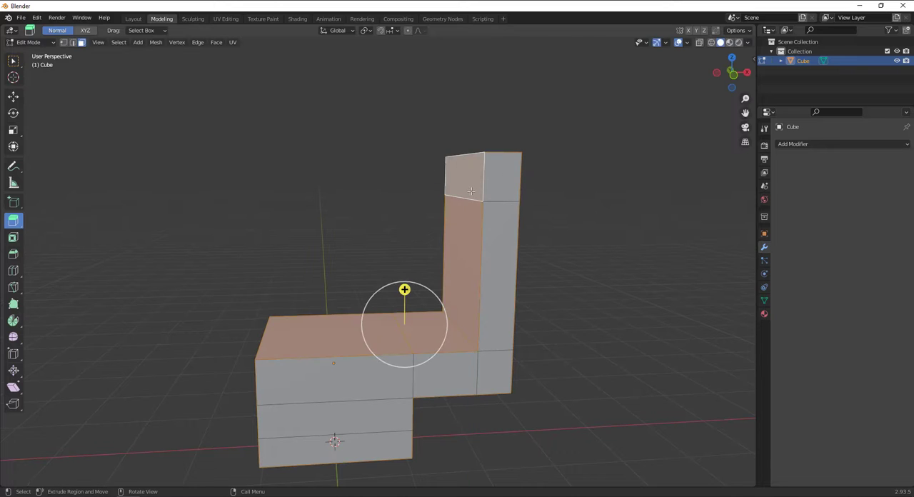
pyautogui.click(466, 175)
pyautogui.moveTo(427, 176); pyautogui.dragTo(336, 176)
pyautogui.moveTo(336, 176); pyautogui.dragTo(438, 241, button='middle')
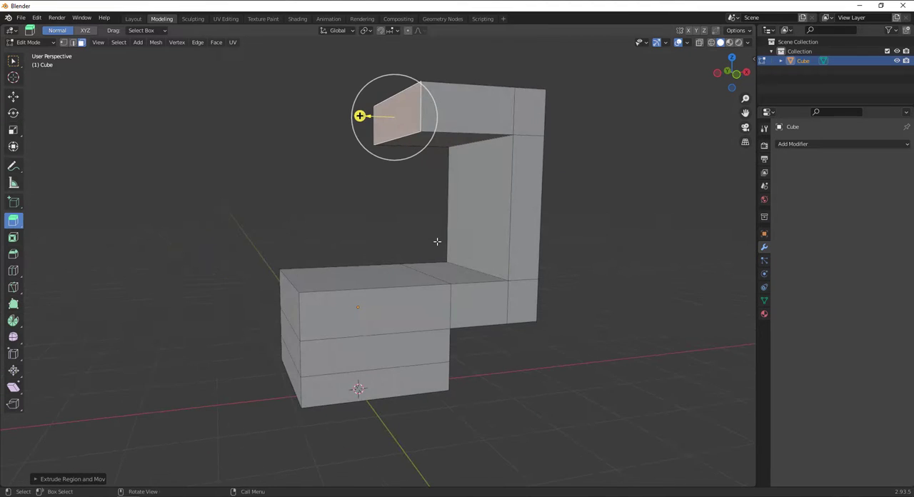
pyautogui.hotkey('alt', 'shift')
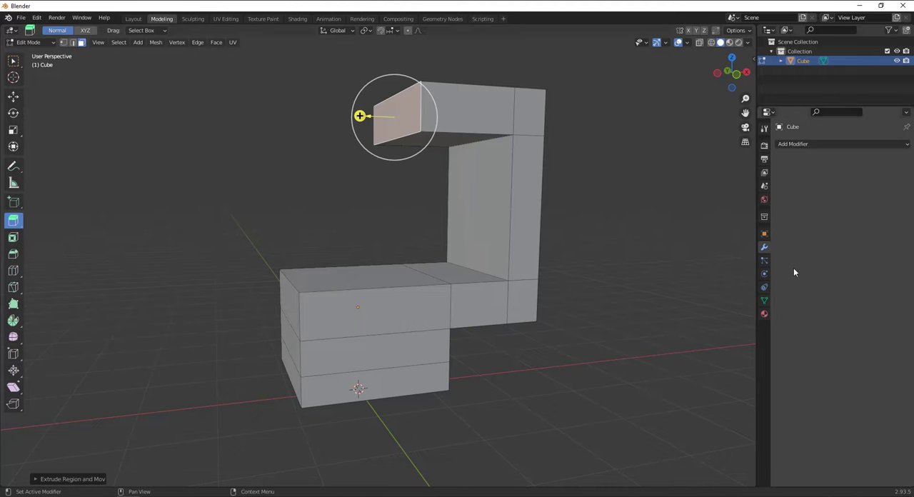
pyautogui.hotkey('alt', 'shift')
pyautogui.hotkey('alt', 'shift')
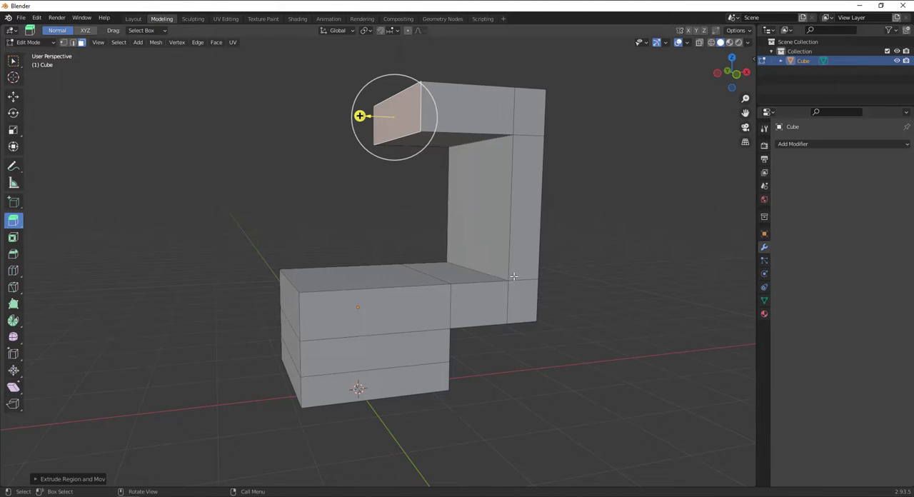
# Undo the arm extrusions back to the plain three-section block with no face selected
pyautogui.hotkey('ctrl', 'z')
pyautogui.hotkey('ctrl', 'z')
pyautogui.hotkey('ctrl', 'z')
pyautogui.hotkey('ctrl', 'z')
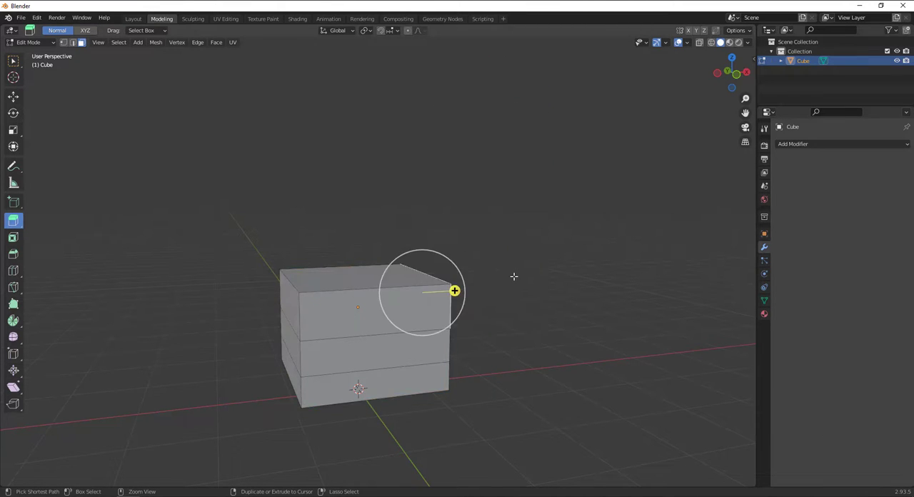
pyautogui.hotkey('ctrl', 'z')
pyautogui.hotkey('ctrl', 'z')
pyautogui.hotkey('ctrl', 'z')
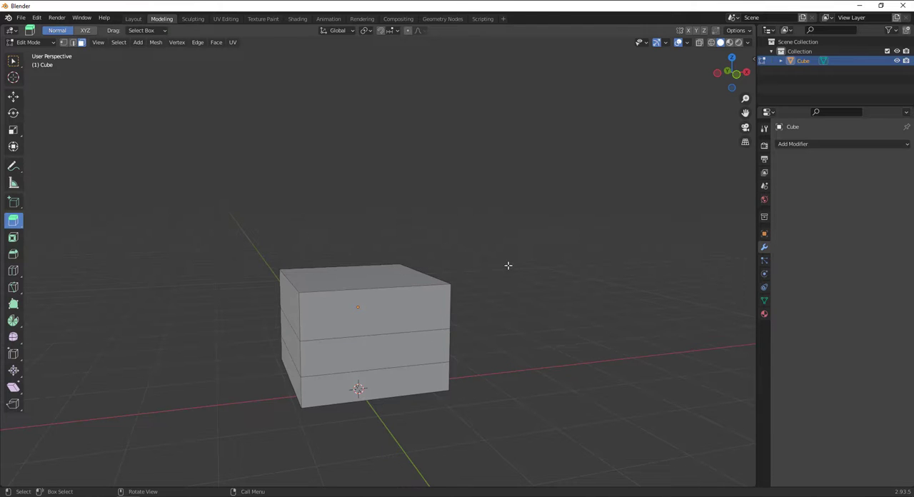
# Activate the Extrude Manifold tool for the three-section block
pyautogui.moveTo(508, 265); pyautogui.dragTo(382, 285, button='middle')
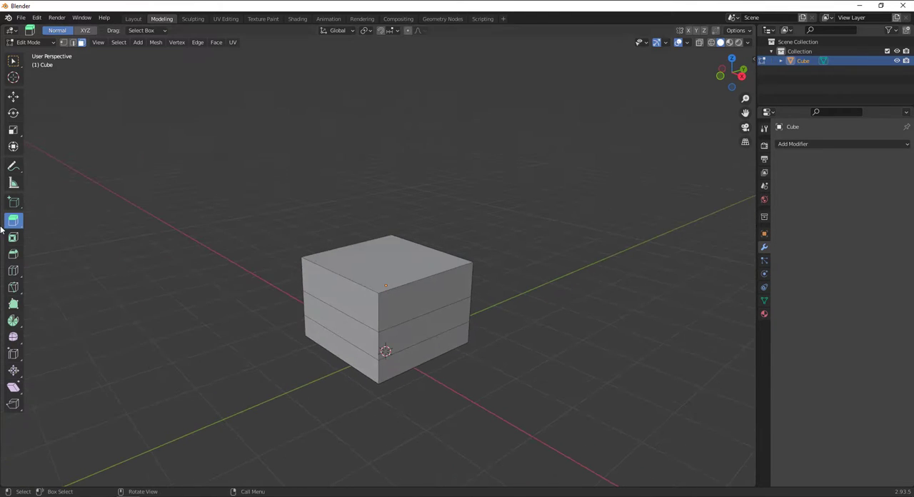
pyautogui.click(14, 221)
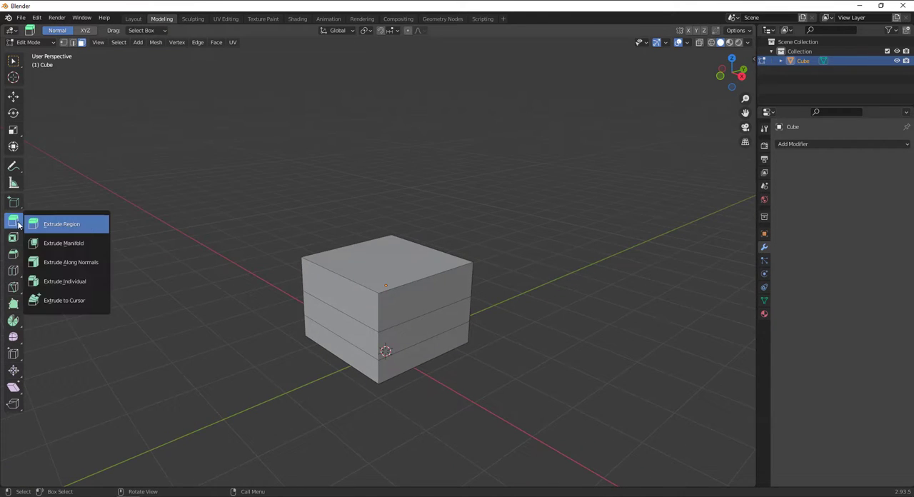
pyautogui.click(88, 243)
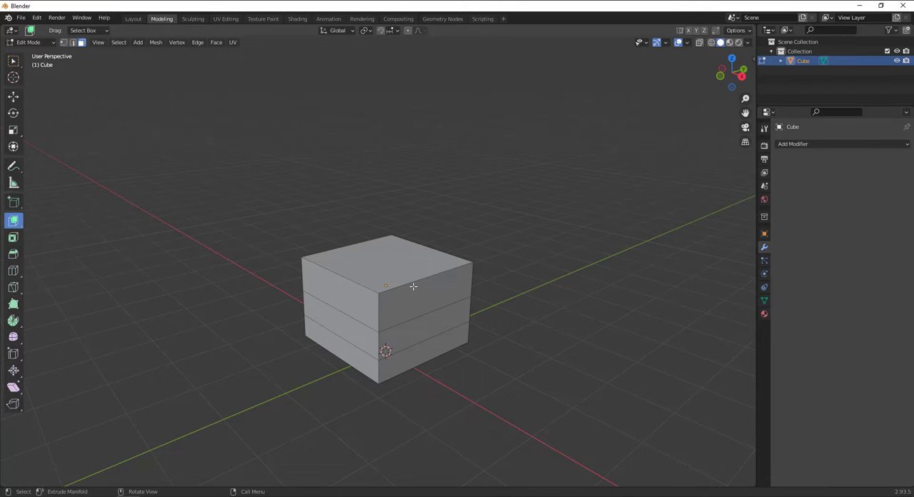
# Try extruding the upper section's side face outward with Extrude Manifold, and undo it
pyautogui.click(417, 306)
pyautogui.moveTo(318, 305); pyautogui.dragTo(344, 302, button='middle')
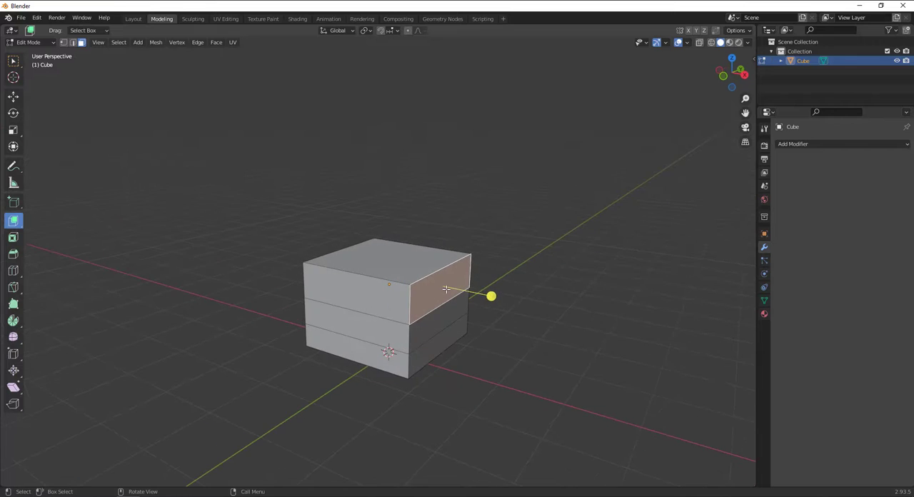
pyautogui.scroll(2, 446, 290)
pyautogui.moveTo(524, 309); pyautogui.dragTo(620, 329)
pyautogui.hotkey('ctrl', 'z')
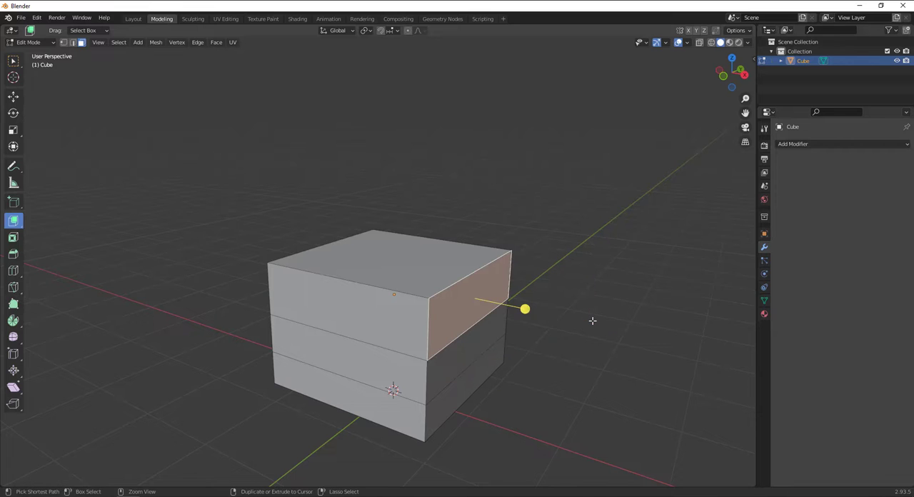
# Extrude the middle section's side face inward with Extrude Manifold to cut a deep slot through the block
pyautogui.click(477, 350)
pyautogui.moveTo(477, 350); pyautogui.dragTo(500, 356, button='middle')
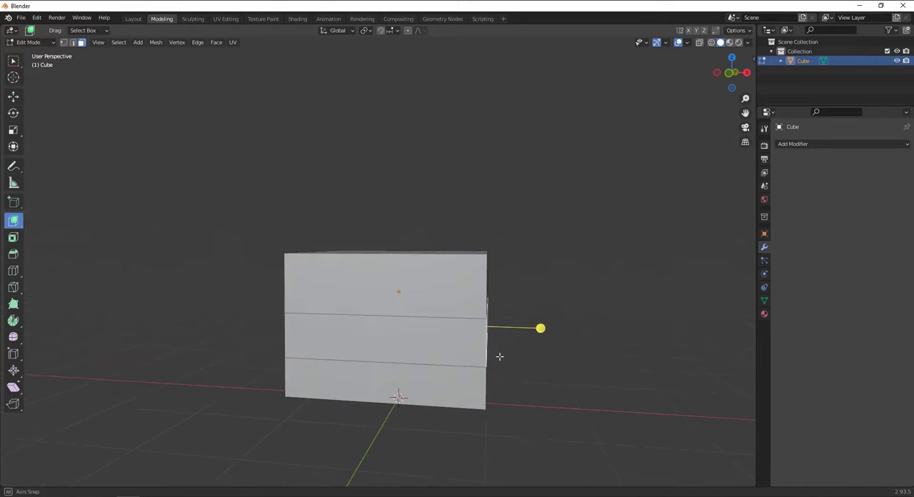
pyautogui.moveTo(531, 323); pyautogui.dragTo(70, 258, button='middle')
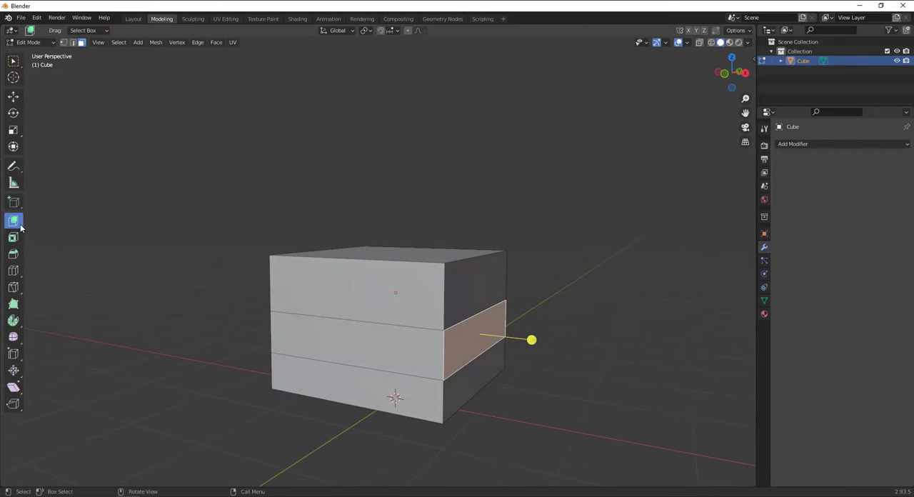
pyautogui.moveTo(20, 227); pyautogui.dragTo(87, 247)
pyautogui.moveTo(531, 340); pyautogui.dragTo(411, 336)
pyautogui.moveTo(411, 337); pyautogui.dragTo(395, 357, button='middle')
pyautogui.scroll(2, 393, 359)
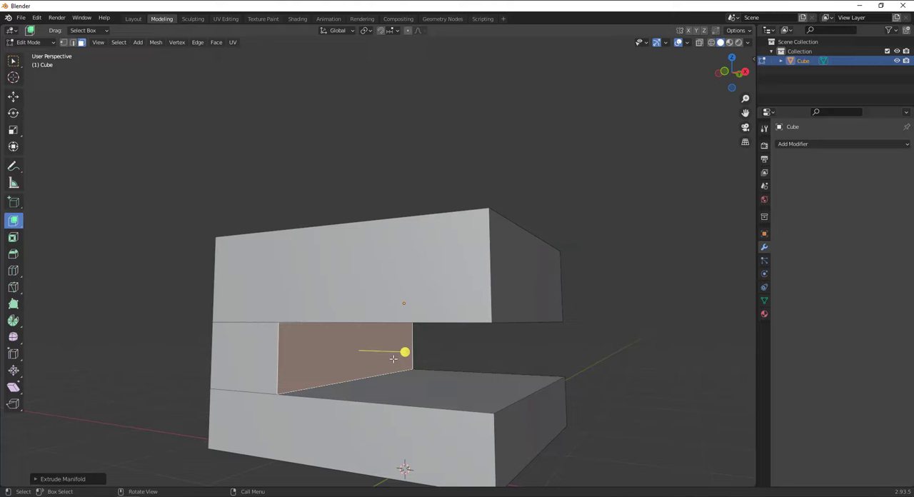
pyautogui.moveTo(393, 359); pyautogui.dragTo(424, 294, button='middle')
pyautogui.scroll(-2, 425, 293)
pyautogui.keyDown('alt'); pyautogui.moveTo(424, 294); pyautogui.dragTo(418, 306); pyautogui.keyUp('alt')
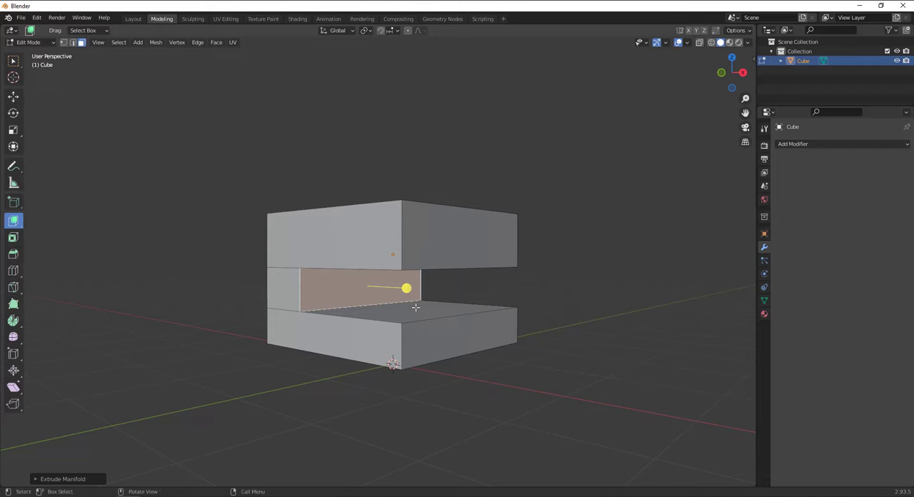
# Extrude the upper section's top face and adjoining end face together about 0.36 m with Extrude Along Normals
pyautogui.click(13, 219)
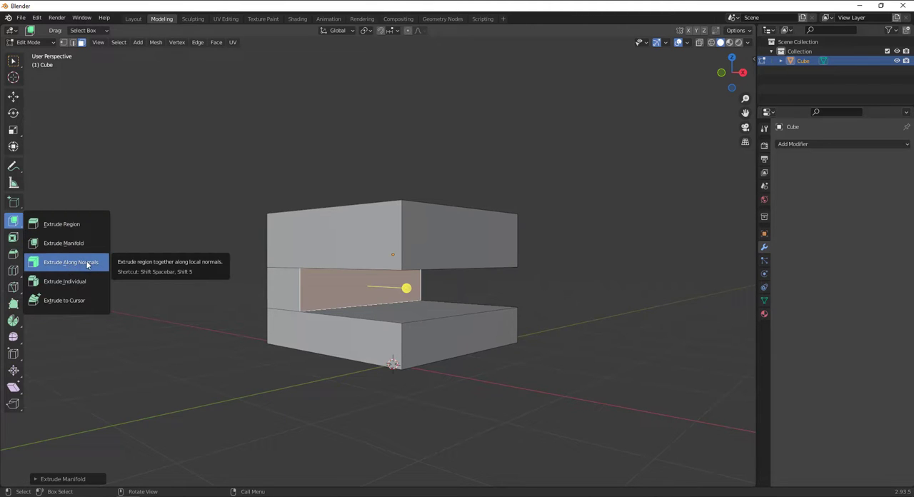
pyautogui.click(89, 264)
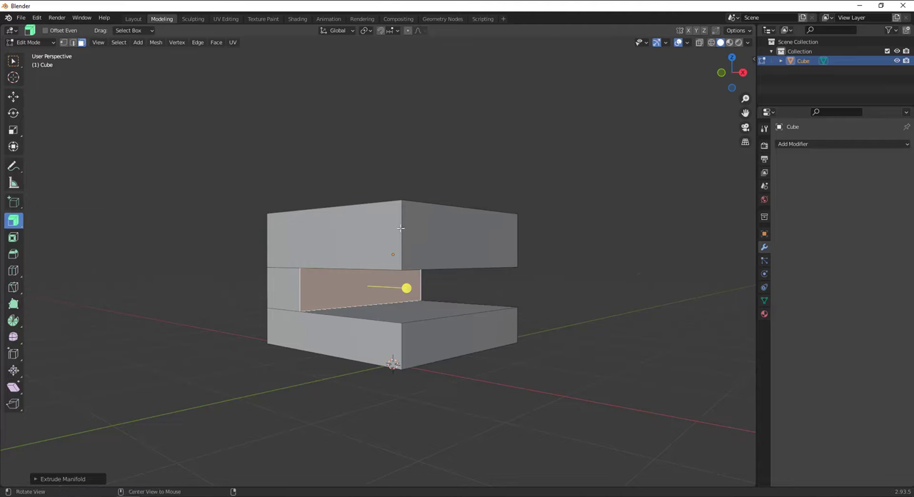
pyautogui.keyDown('alt'); pyautogui.moveTo(382, 258); pyautogui.dragTo(535, 259); pyautogui.keyUp('alt')
pyautogui.click(407, 246)
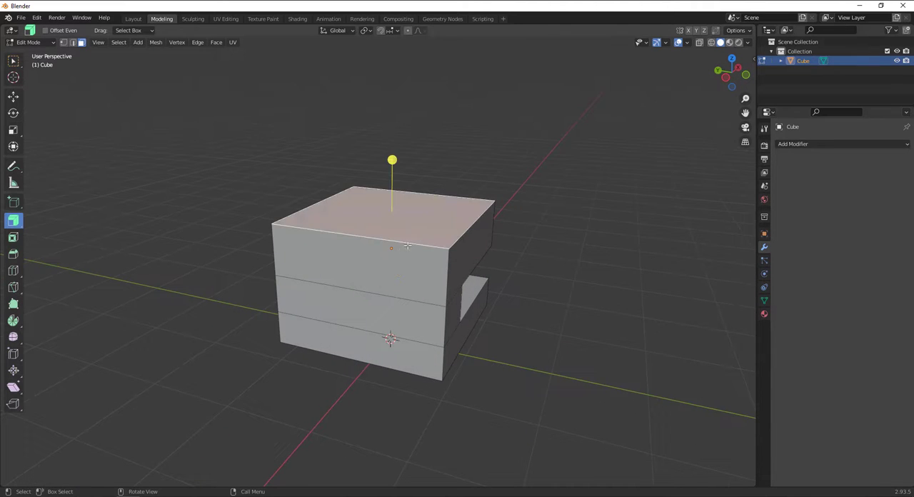
pyautogui.moveTo(401, 275); pyautogui.dragTo(332, 269, button='middle')
pyautogui.click(331, 270)
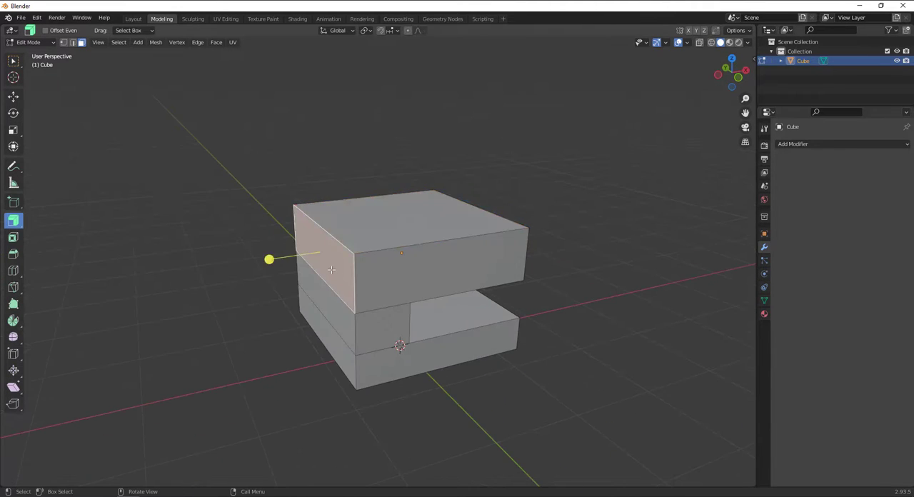
pyautogui.keyDown('shift'); pyautogui.click(347, 220); pyautogui.keyUp('shift')
pyautogui.moveTo(347, 220); pyautogui.dragTo(435, 245, button='middle')
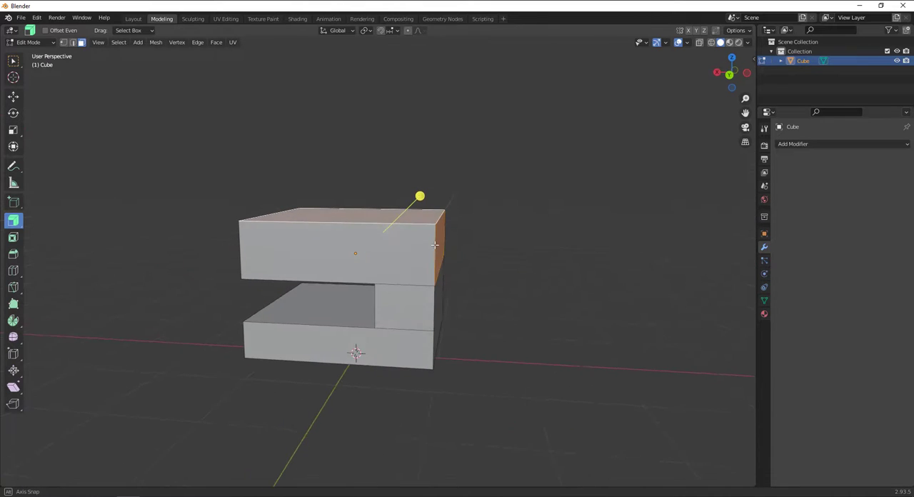
pyautogui.hotkey('alt', 's')
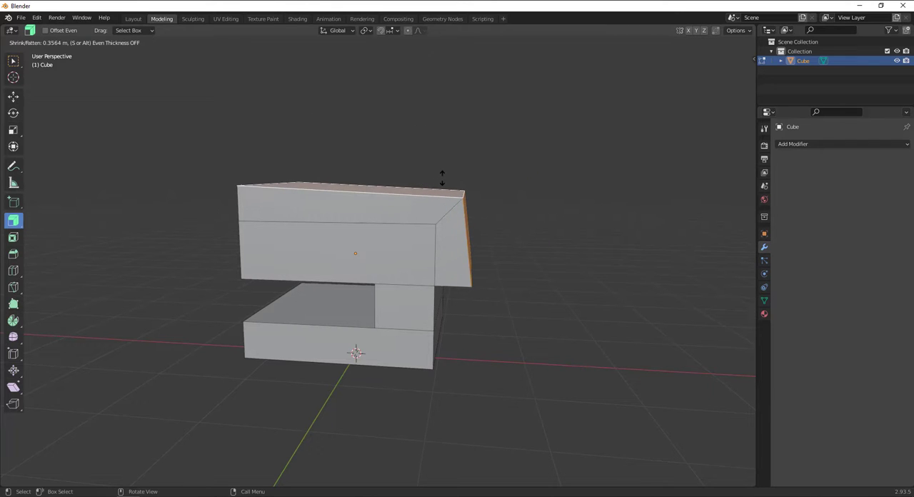
pyautogui.click(443, 178)
pyautogui.moveTo(443, 178); pyautogui.dragTo(480, 245, button='middle')
# Select only the top face of the shape and extrude it upward with Extrude Along Normals
pyautogui.click(414, 194)
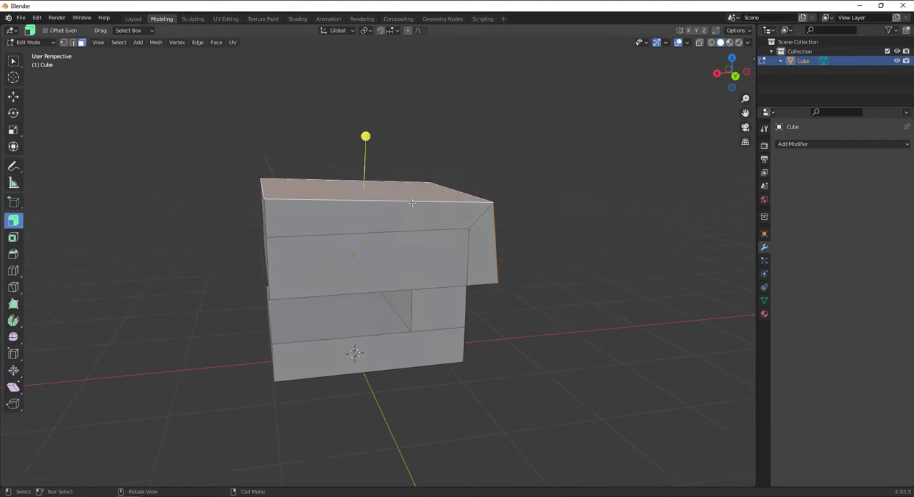
pyautogui.moveTo(414, 200); pyautogui.dragTo(365, 196, button='middle')
pyautogui.moveTo(373, 136); pyautogui.dragTo(382, 34)
pyautogui.moveTo(400, 107); pyautogui.dragTo(409, 200, button='middle')
pyautogui.moveTo(429, 155); pyautogui.dragTo(421, 163, button='middle')
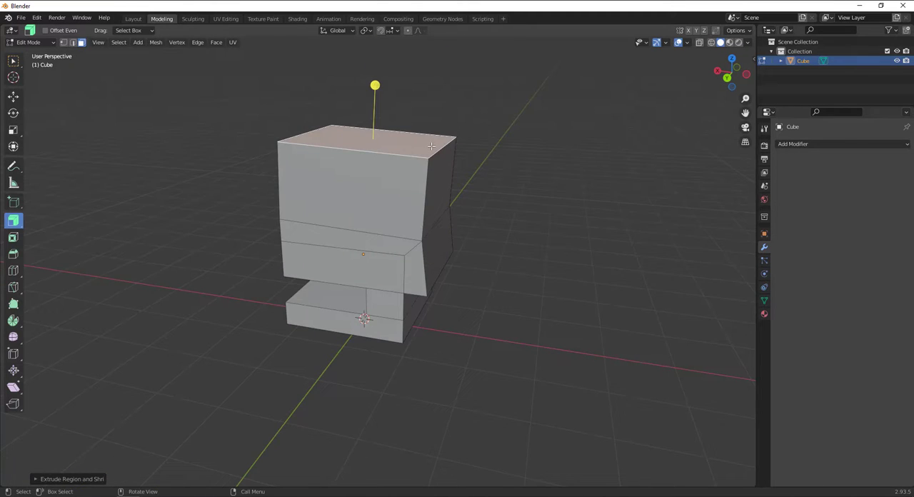
# Select the top face and the two side faces below it, and extrude them outward together along their normals
pyautogui.click(443, 180)
pyautogui.hotkey('ctrl', 'z')
pyautogui.keyDown('shift'); pyautogui.click(442, 173); pyautogui.keyUp('shift')
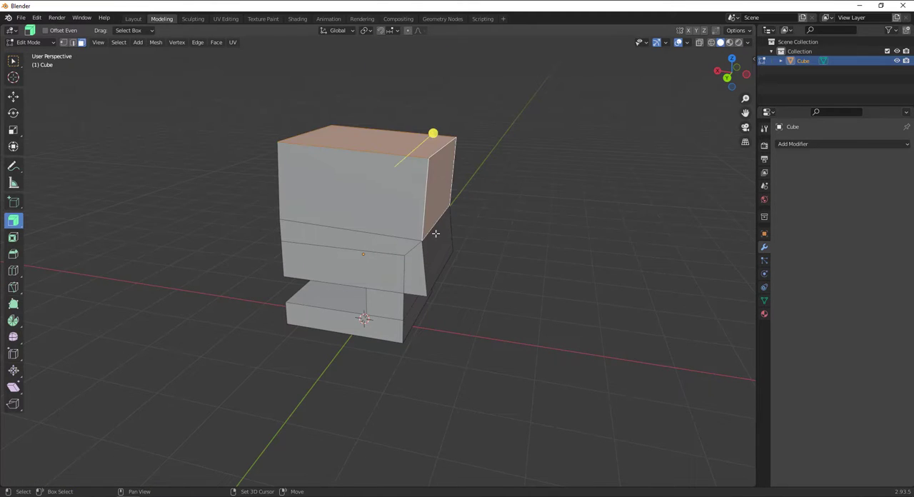
pyautogui.moveTo(436, 234); pyautogui.dragTo(470, 230, button='middle')
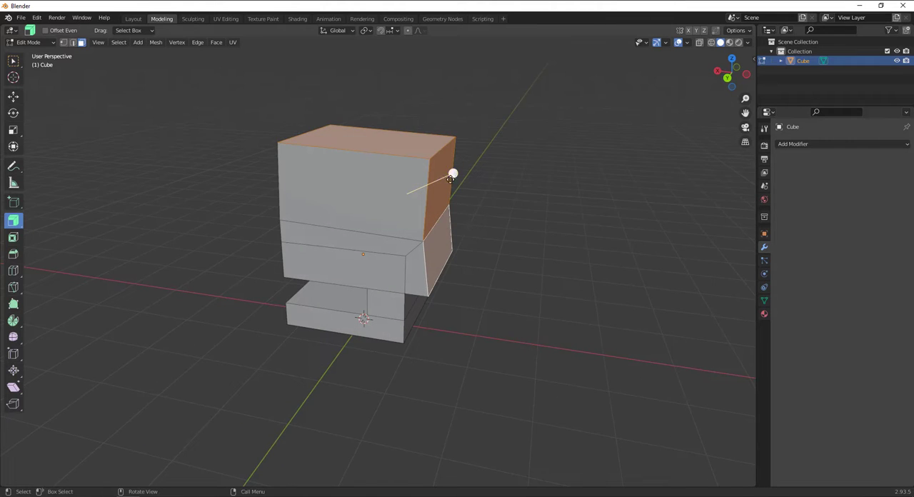
pyautogui.click(524, 165)
pyautogui.moveTo(524, 165); pyautogui.dragTo(342, 327, button='middle')
# Activate the Extrude Individual tool
pyautogui.click(13, 223)
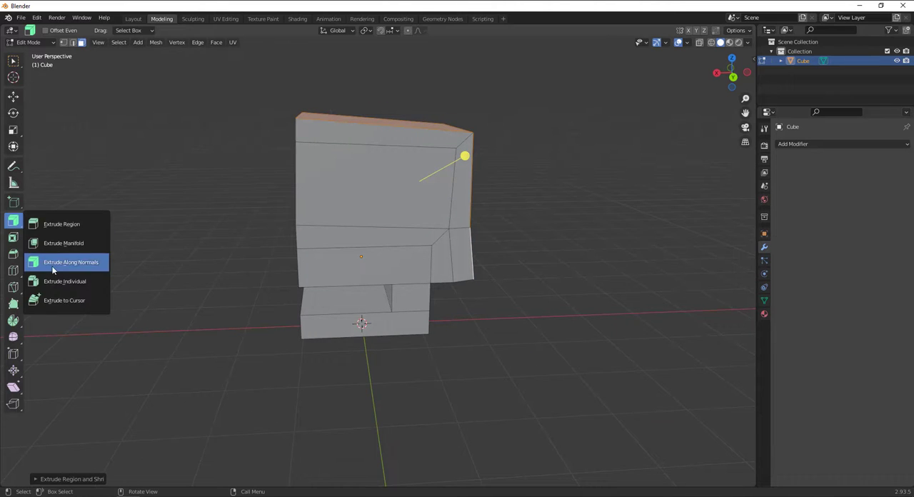
pyautogui.click(58, 286)
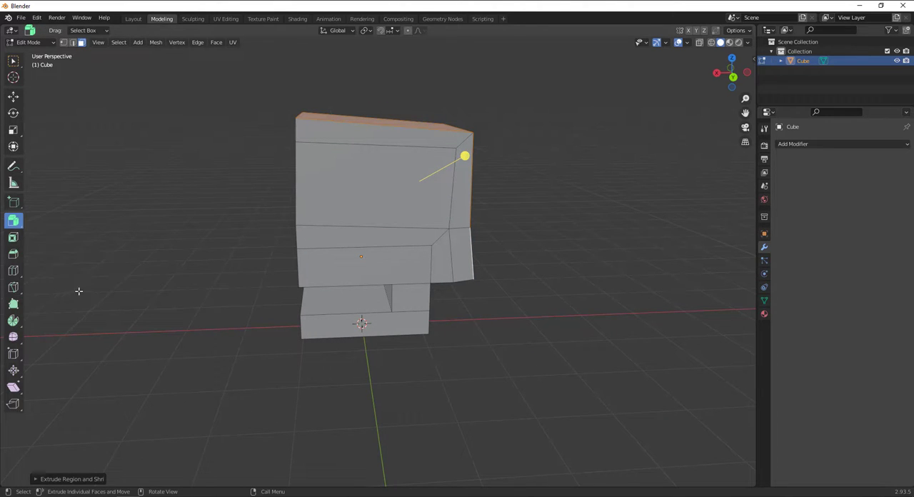
pyautogui.moveTo(408, 294); pyautogui.dragTo(436, 264, button='middle')
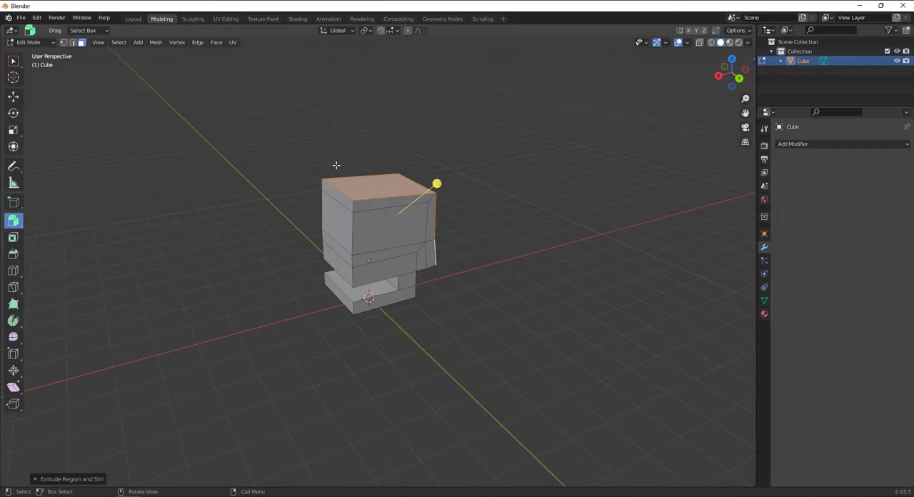
# Switch to Object Mode and move the whole shape aside in the negative Y direction
pyautogui.click(43, 43)
pyautogui.click(32, 55)
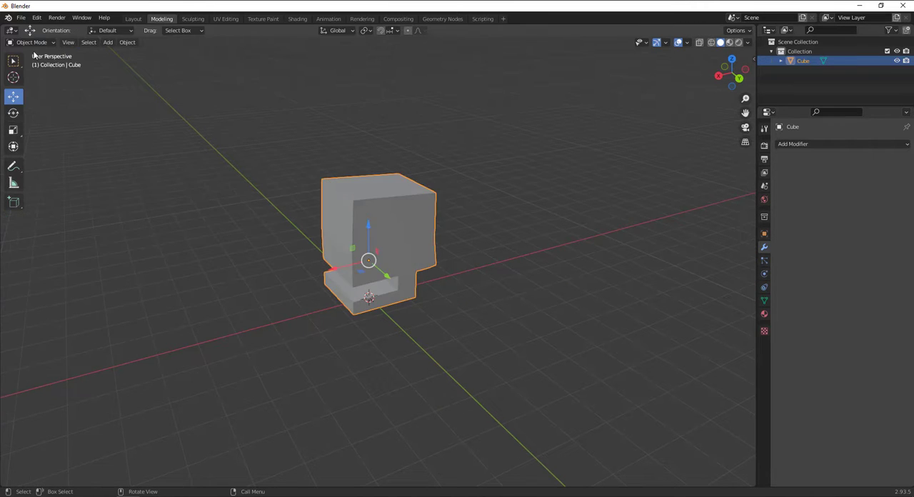
pyautogui.moveTo(360, 239); pyautogui.dragTo(406, 272, button='middle')
pyautogui.moveTo(405, 272); pyautogui.dragTo(260, 239)
pyautogui.moveTo(260, 239); pyautogui.dragTo(129, 75, button='middle')
# Add a new cube mesh to the scene and raise it along the Z axis
pyautogui.hotkey('shift', 'a')
pyautogui.moveTo(254, 190)
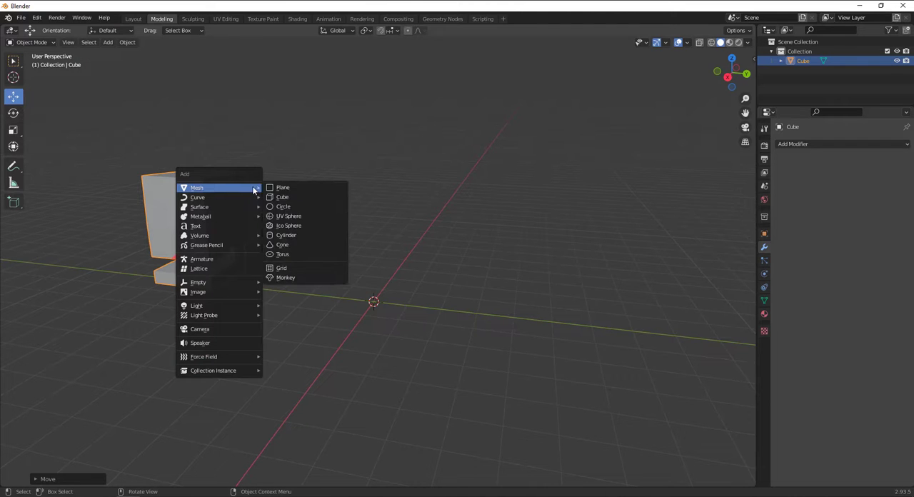
pyautogui.click(296, 199)
pyautogui.moveTo(383, 263); pyautogui.dragTo(373, 248)
pyautogui.click(107, 42)
pyautogui.moveTo(136, 53)
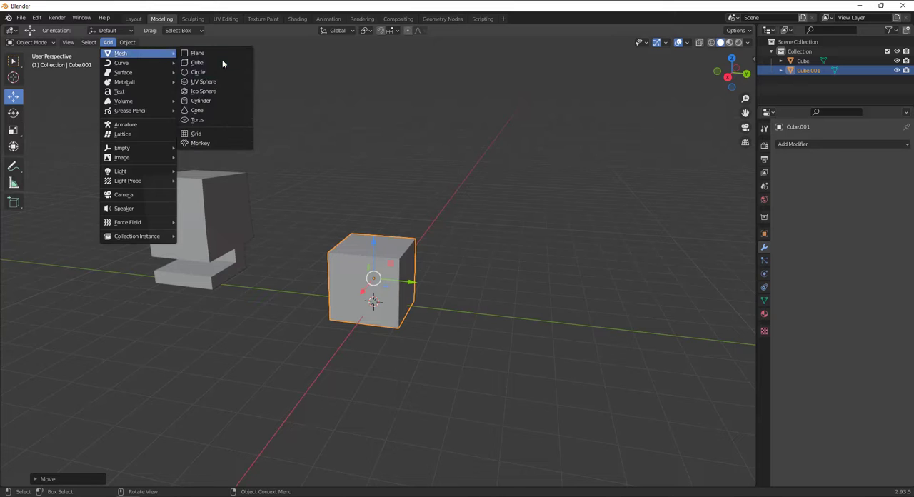
pyautogui.scroll(2, 382, 284)
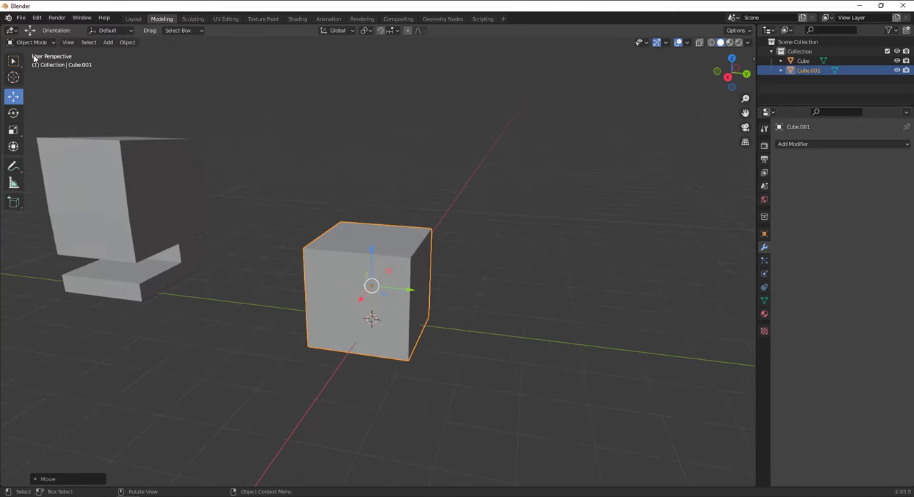
# Put the new cube into Edit Mode and clear its face selection
pyautogui.click(31, 42)
pyautogui.click(32, 60)
pyautogui.scroll(2, 317, 190)
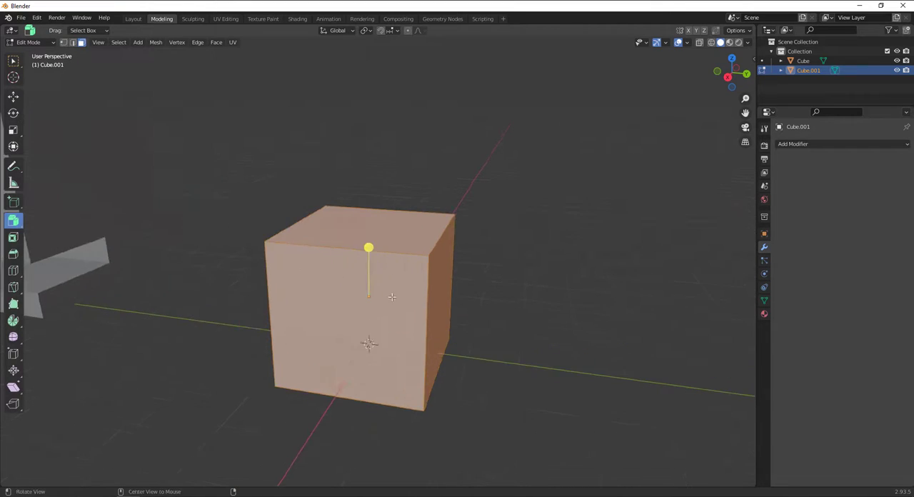
pyautogui.moveTo(316, 190); pyautogui.dragTo(380, 194, button='middle')
pyautogui.click(380, 193)
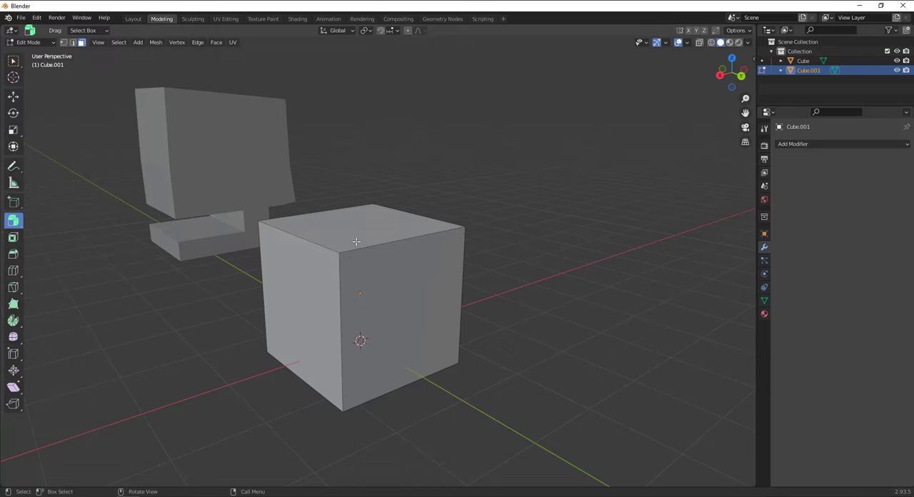
# Select all six faces of the new cube
pyautogui.click(369, 277)
pyautogui.scroll(-2, 340, 261)
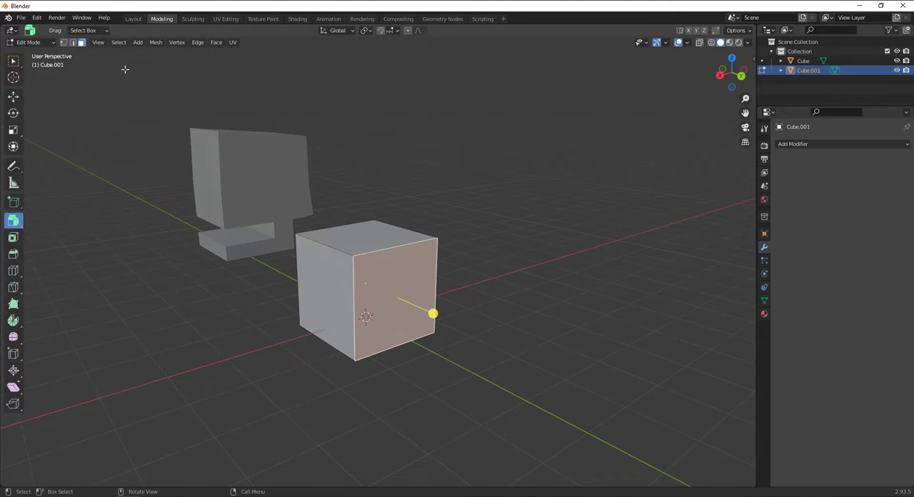
pyautogui.click(115, 42)
pyautogui.hotkey('ctrl', 'i')
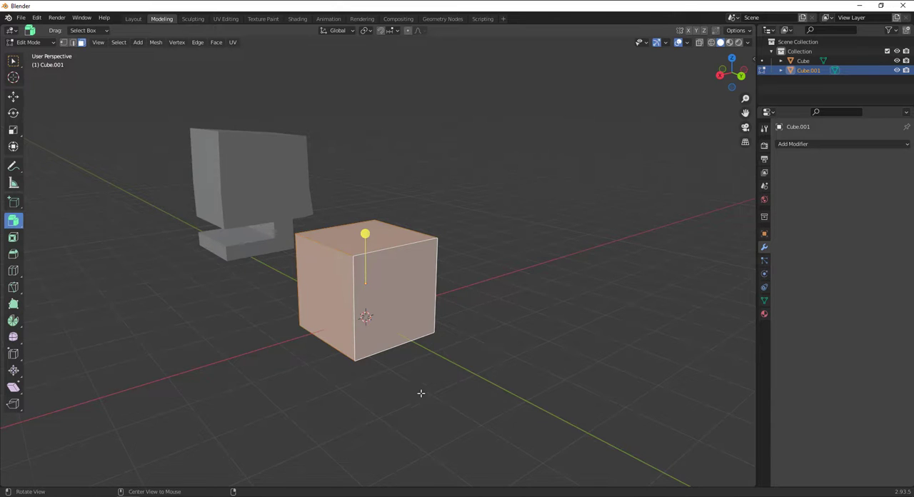
pyautogui.moveTo(421, 393); pyautogui.dragTo(480, 386, button='middle')
pyautogui.moveTo(463, 339); pyautogui.dragTo(498, 357, button='middle')
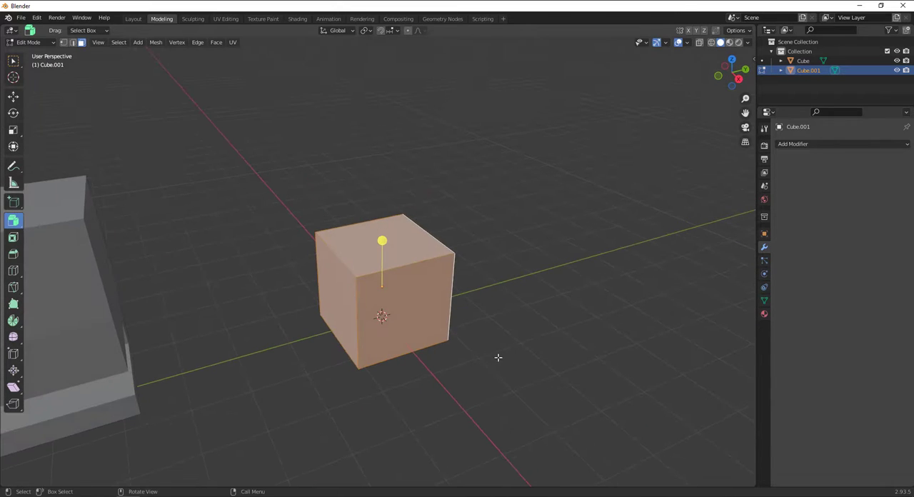
# Extrude all the cube's faces outward with Extrude Individual to form an arm on every side
pyautogui.moveTo(13, 221); pyautogui.dragTo(40, 223)
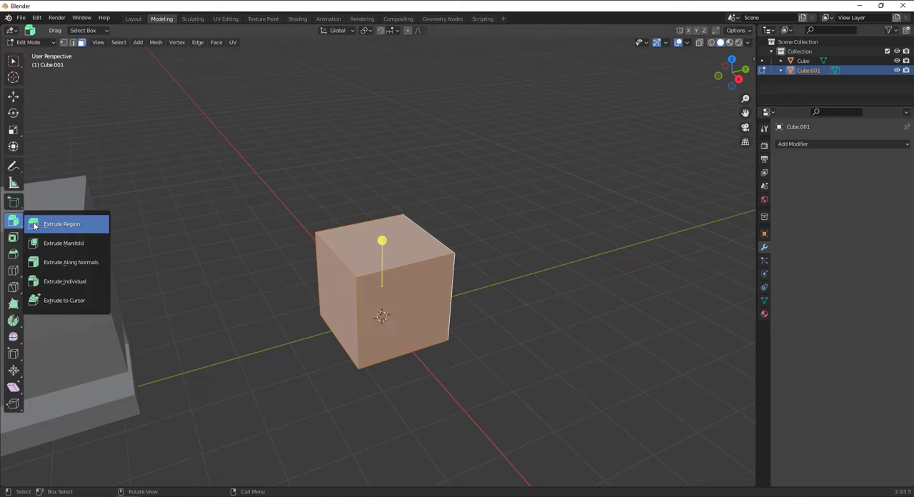
pyautogui.click(82, 283)
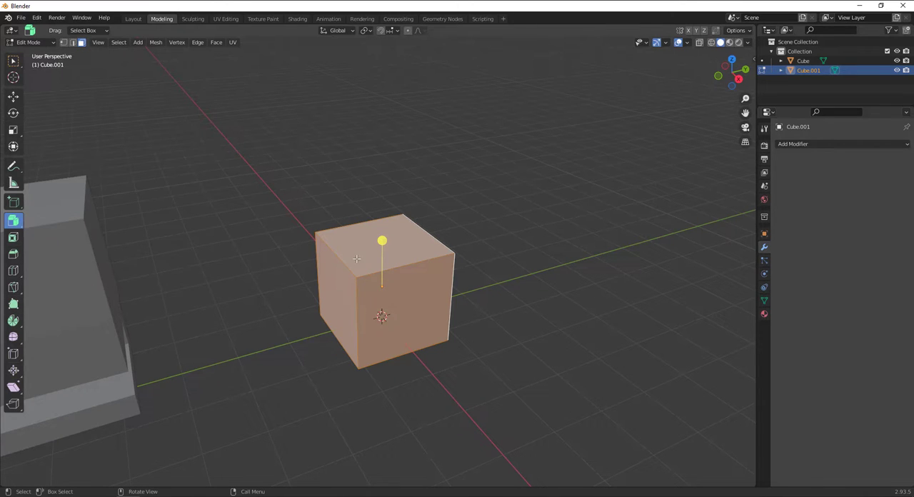
pyautogui.moveTo(382, 241); pyautogui.dragTo(371, 200)
pyautogui.moveTo(372, 200); pyautogui.dragTo(421, 160, button='middle')
# Select the +X-facing side of the top arm and the top, −Y side, end and underside faces of the +X arm
pyautogui.click(422, 160)
pyautogui.keyDown('shift'); pyautogui.click(455, 265); pyautogui.keyUp('shift')
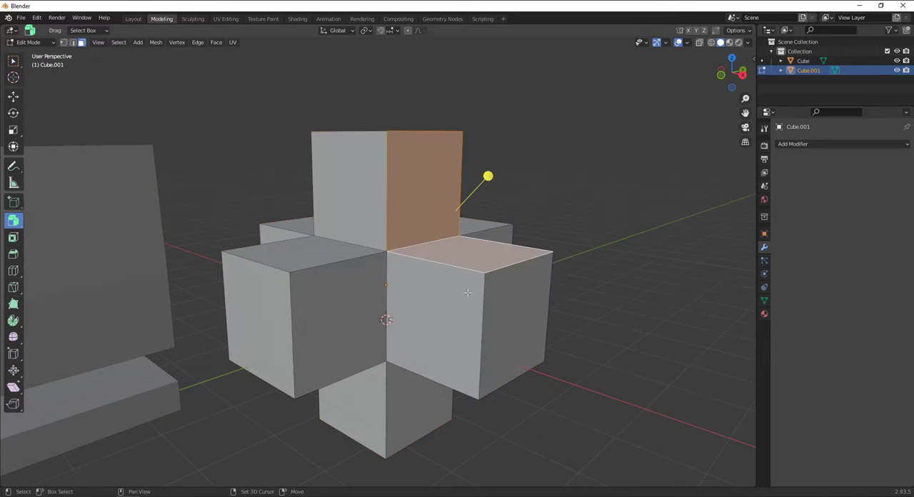
pyautogui.keyDown('shift'); pyautogui.click(470, 337); pyautogui.keyUp('shift')
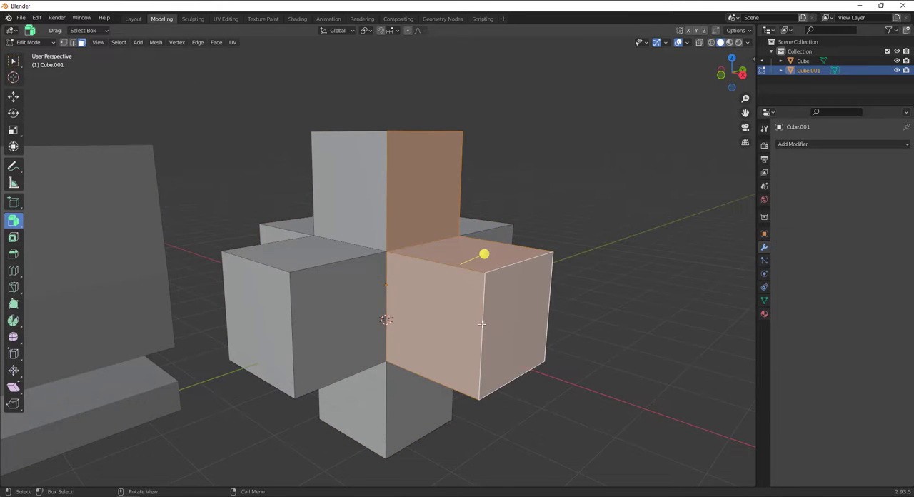
pyautogui.keyDown('alt'); pyautogui.moveTo(470, 338); pyautogui.dragTo(477, 296, button='middle'); pyautogui.keyUp('alt')
pyautogui.keyDown('alt'); pyautogui.keyDown('shift'); pyautogui.click(375, 320); pyautogui.keyUp('shift'); pyautogui.keyUp('alt')
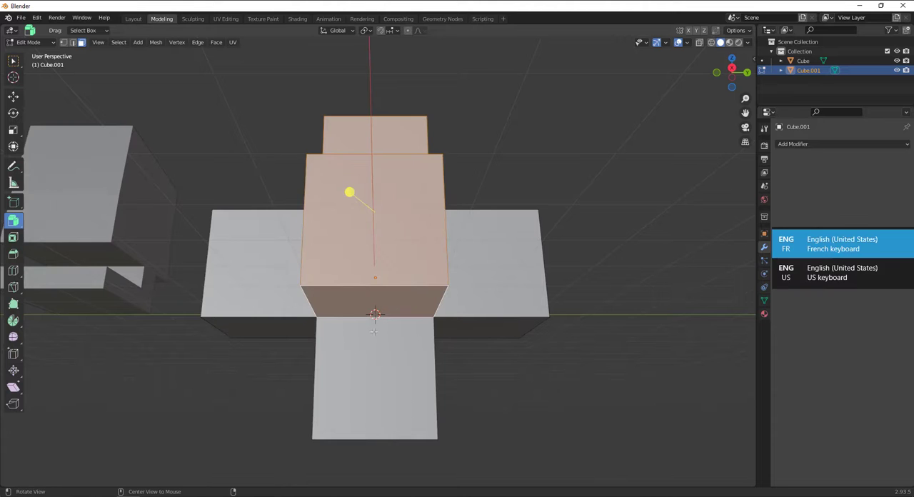
pyautogui.moveTo(374, 331); pyautogui.dragTo(244, 240, button='middle')
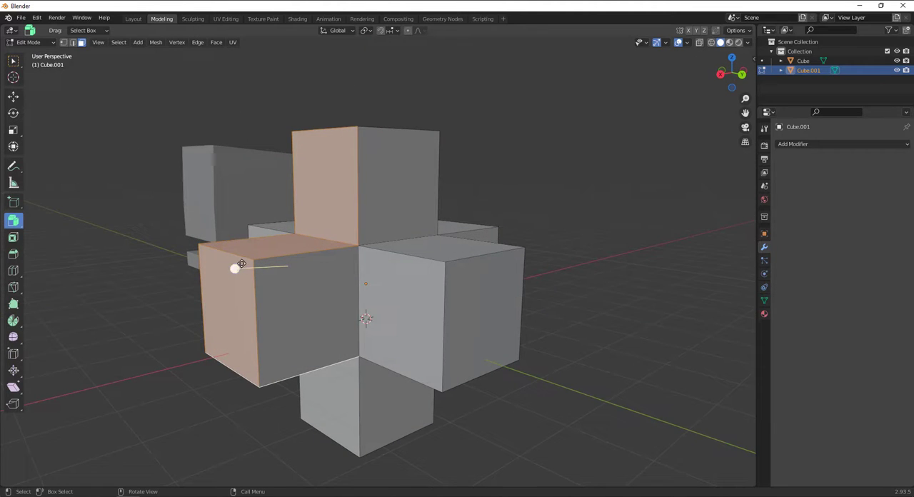
# Extrude the selected arm faces individually outward by about 0.87 m and clear the selection
pyautogui.hotkey('alt', 's')
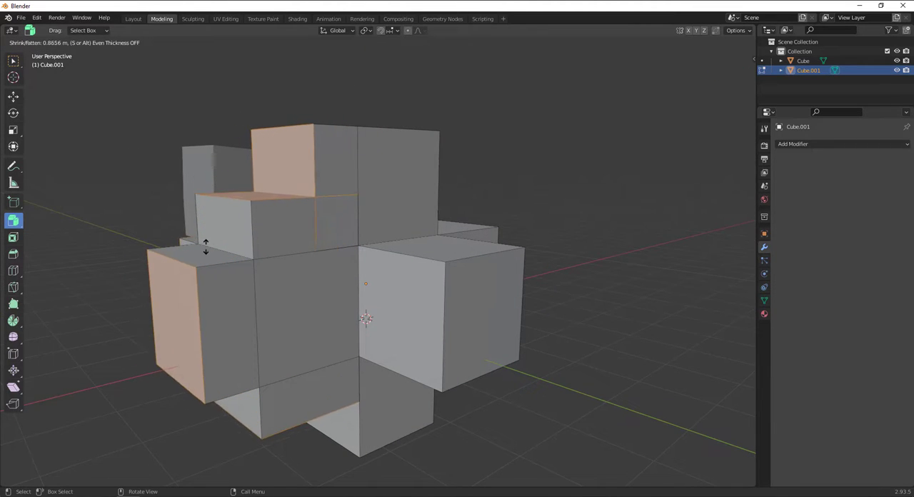
pyautogui.click(206, 247)
pyautogui.keyDown('alt'); pyautogui.moveTo(206, 247); pyautogui.dragTo(279, 272); pyautogui.keyUp('alt')
pyautogui.moveTo(598, 166); pyautogui.dragTo(599, 169)
pyautogui.scroll(-4, 510, 267)
pyautogui.moveTo(510, 267); pyautogui.dragTo(468, 270, button='middle')
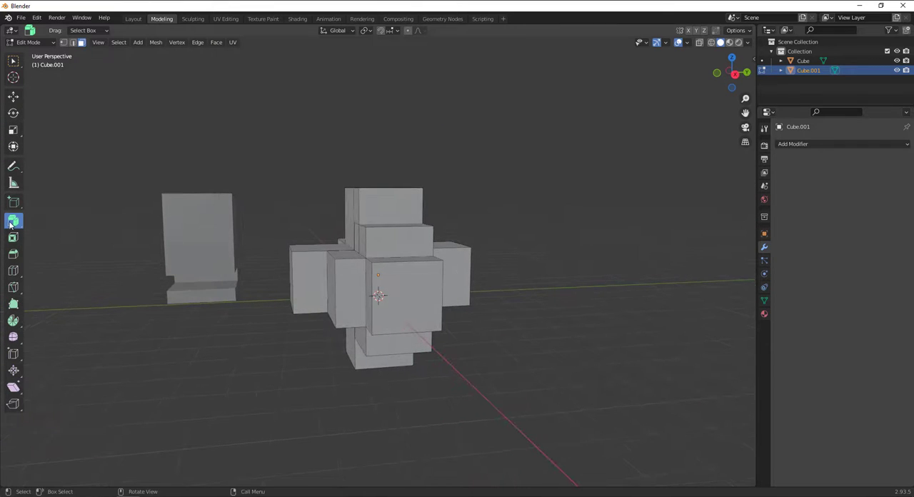
# Switch to Object Mode and delete both shapes from the scene
pyautogui.moveTo(12, 224); pyautogui.dragTo(68, 279)
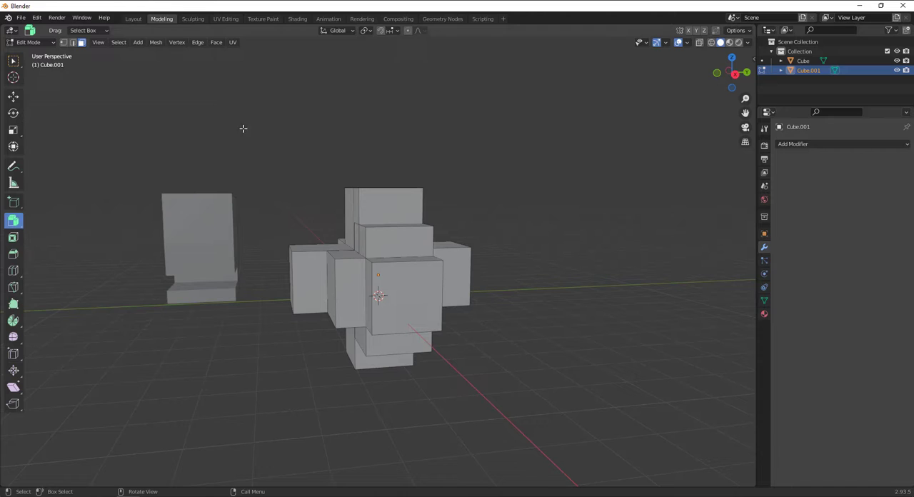
pyautogui.click(13, 61)
pyautogui.moveTo(14, 63); pyautogui.dragTo(36, 67)
pyautogui.click(29, 42)
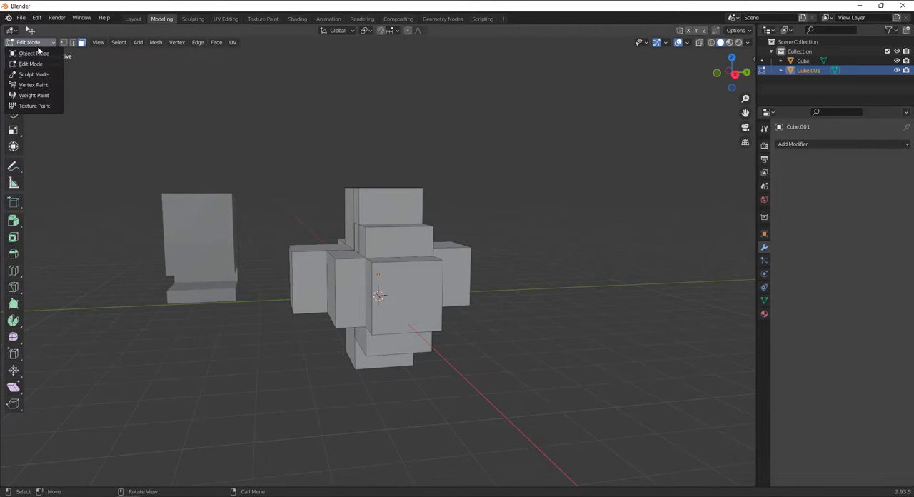
pyautogui.click(32, 54)
pyautogui.keyDown('shift'); pyautogui.click(192, 262); pyautogui.keyUp('shift')
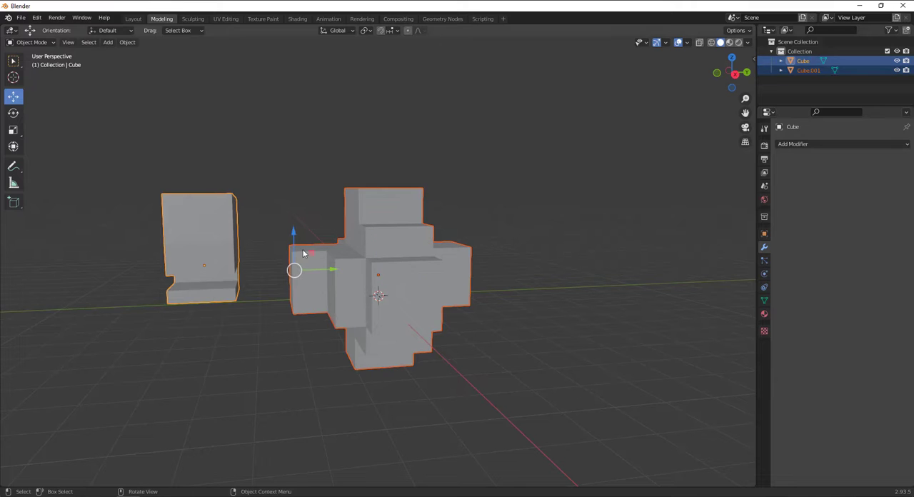
pyautogui.press('Delete')
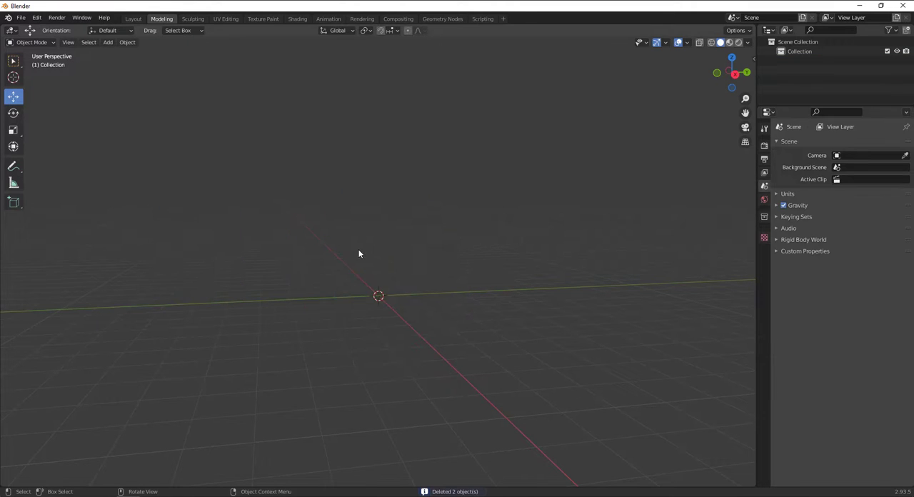
# Add a new cube mesh to the empty scene and put it into Edit Mode
pyautogui.moveTo(300, 250); pyautogui.dragTo(316, 220, button='middle')
pyautogui.click(108, 43)
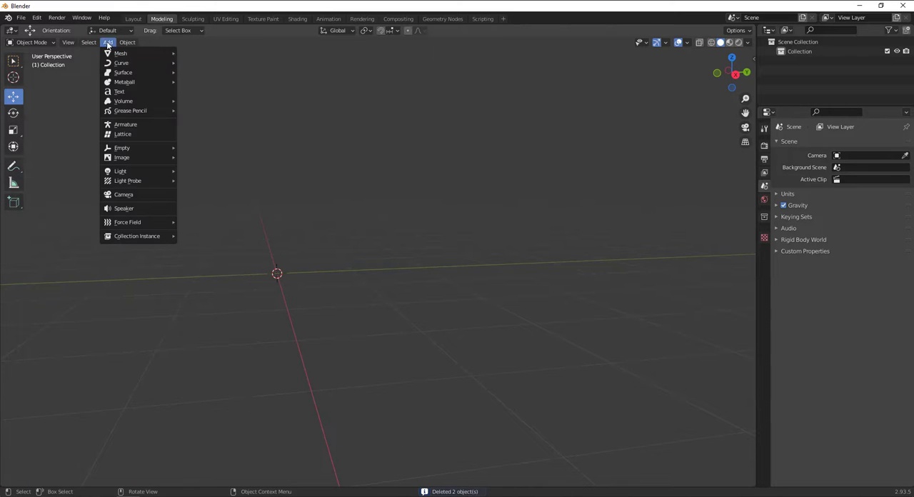
pyautogui.moveTo(130, 52)
pyautogui.click(205, 65)
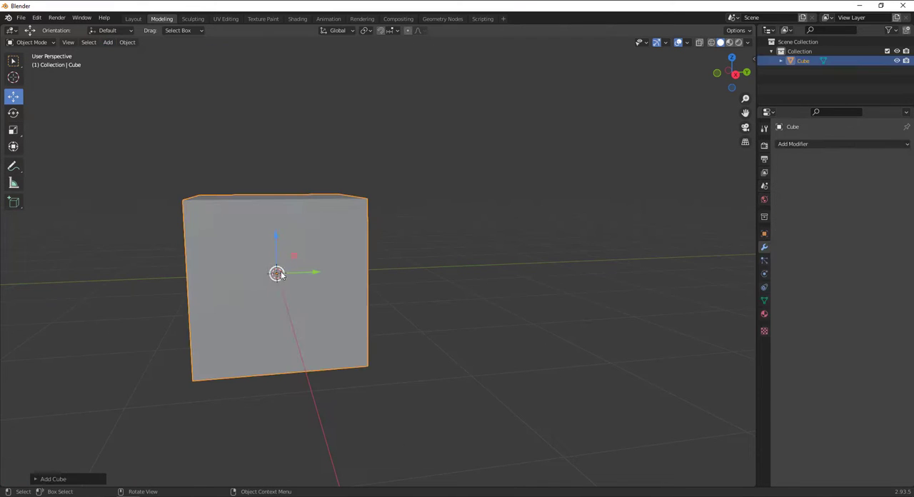
pyautogui.click(37, 42)
pyautogui.click(35, 53)
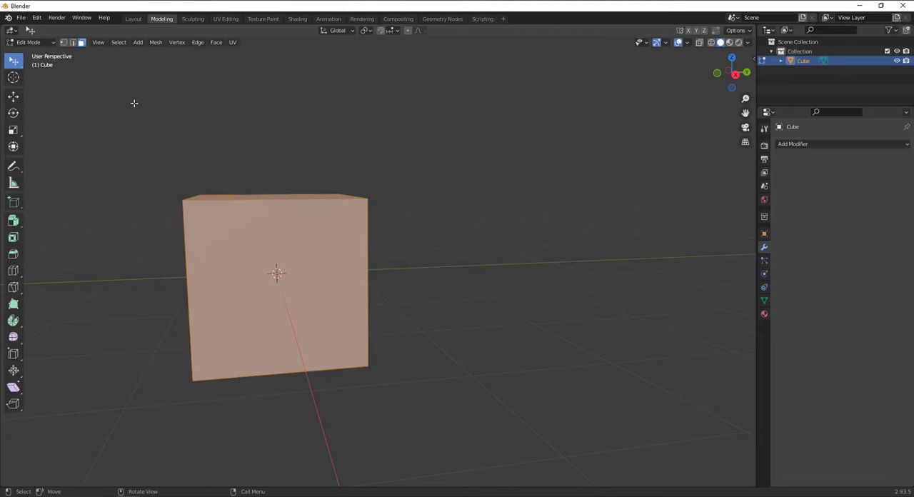
# Select only the cube's top face and lower it along the Z axis to flatten the cube into a low block
pyautogui.hotkey('alt', 'a')
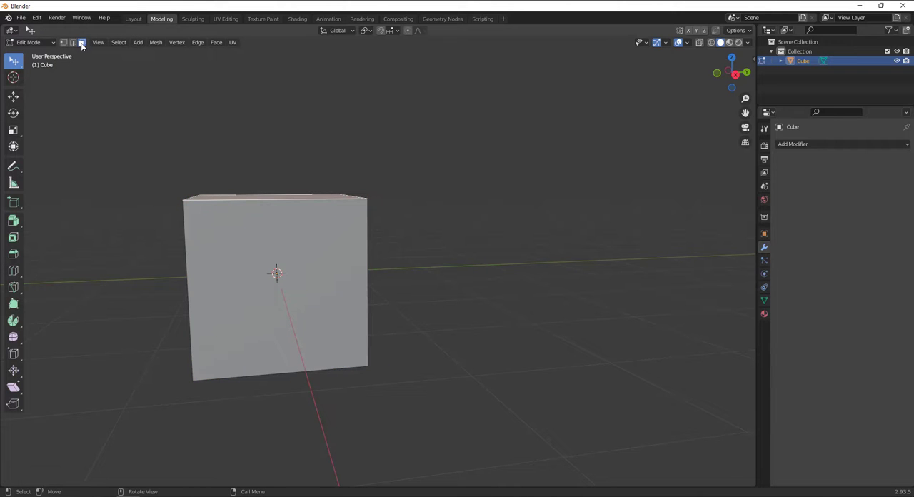
pyautogui.moveTo(213, 184); pyautogui.dragTo(245, 189, button='middle')
pyautogui.moveTo(241, 232); pyautogui.dragTo(280, 256, button='middle')
pyautogui.click(320, 237)
pyautogui.click(315, 224)
pyautogui.click(13, 95)
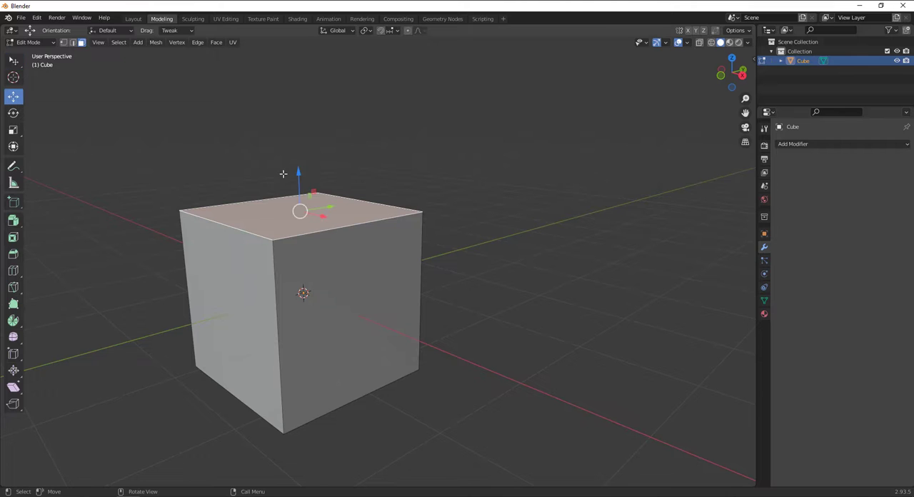
pyautogui.moveTo(297, 178); pyautogui.dragTo(314, 261)
# View the block from the front and activate the Extrude to Cursor tool
pyautogui.press('KP_1')
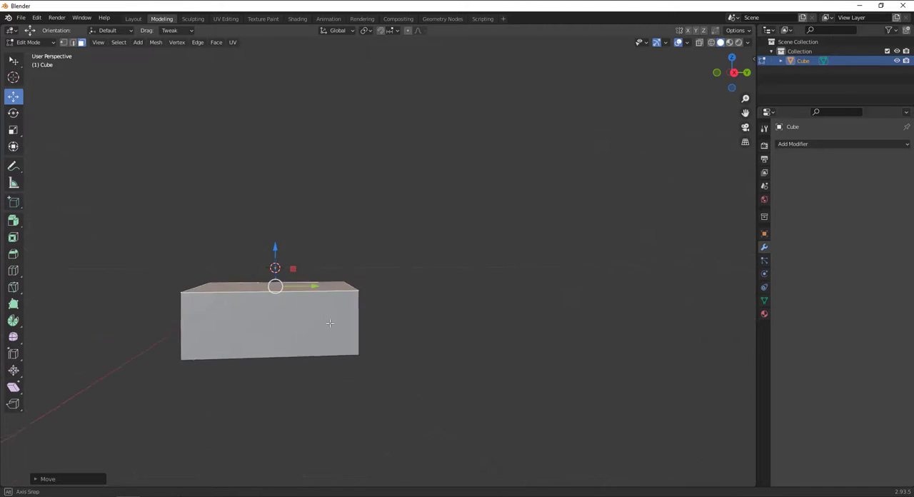
pyautogui.press('KP_Decimal')
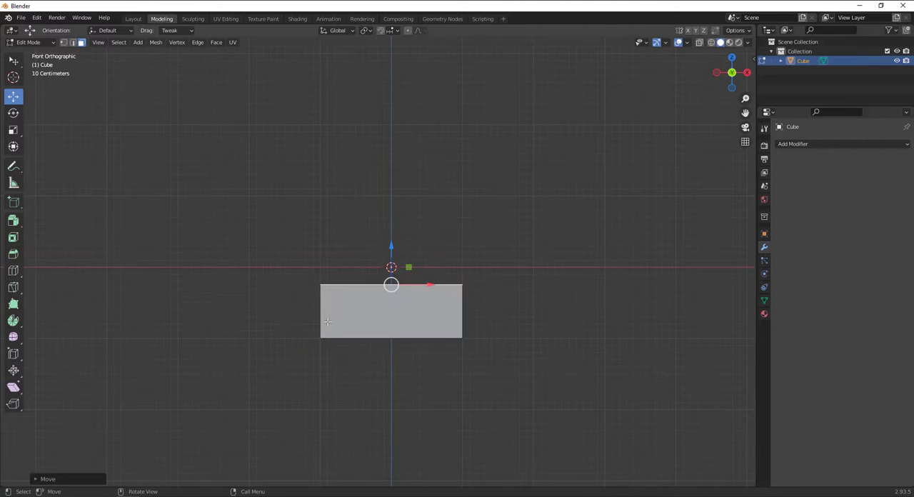
pyautogui.scroll(3, 327, 322)
pyautogui.scroll(-3, 336, 319)
pyautogui.click(13, 220)
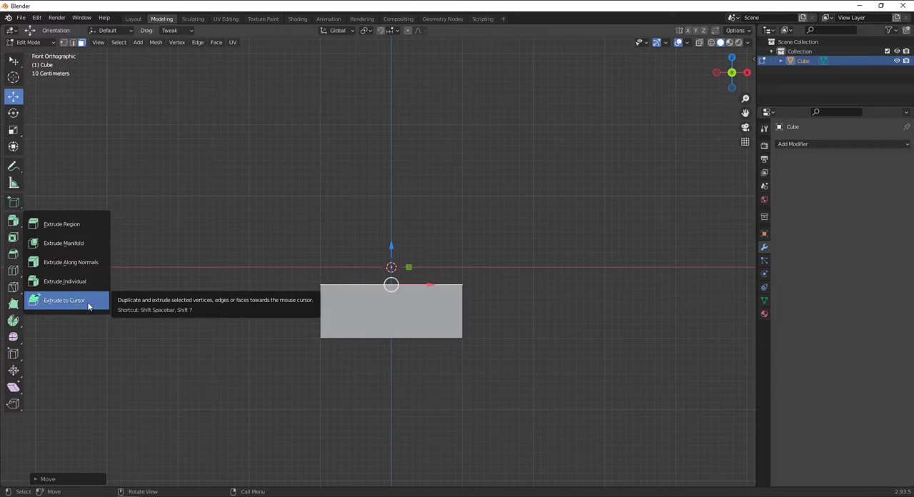
pyautogui.click(64, 300)
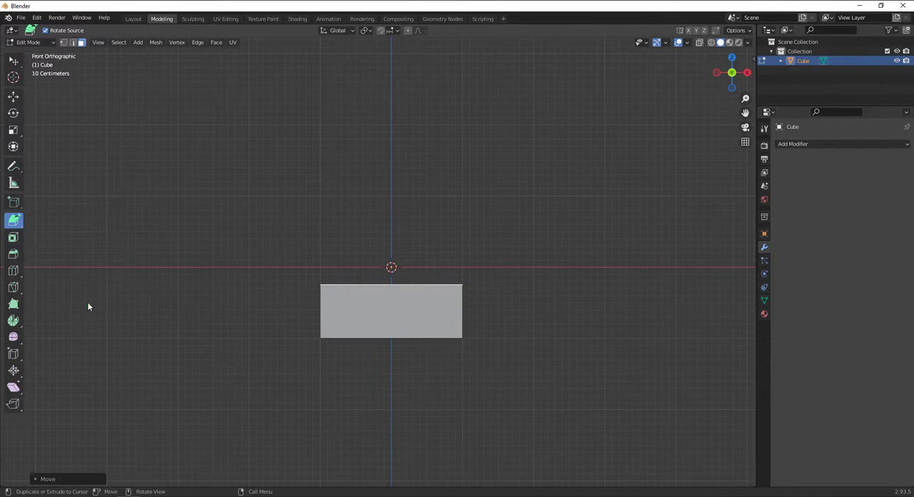
pyautogui.scroll(5, 423, 279)
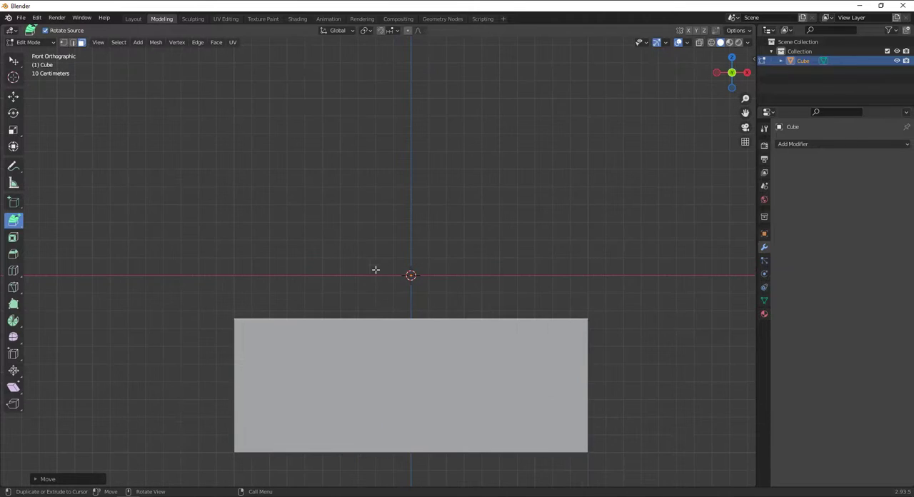
pyautogui.scroll(1, 418, 270)
pyautogui.scroll(-7, 451, 300)
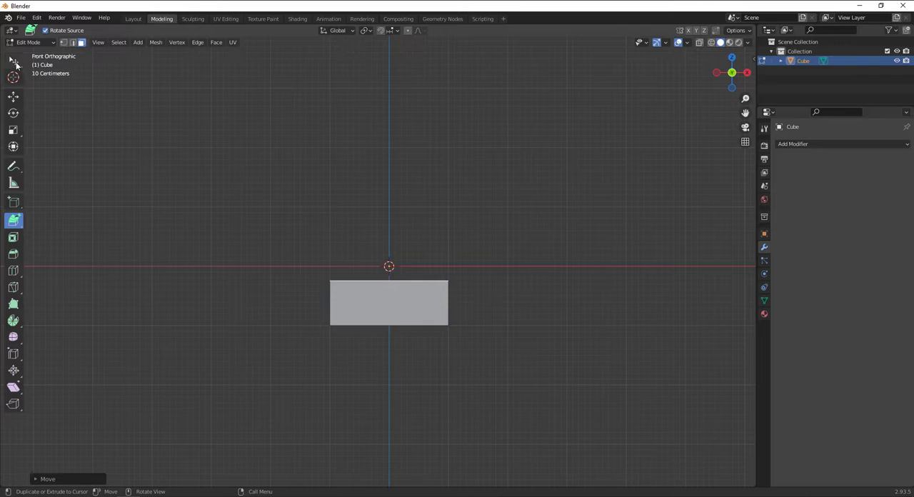
# Place the 3D cursor above the block on its +X side in the front view
pyautogui.moveTo(439, 328); pyautogui.dragTo(429, 357, button='middle')
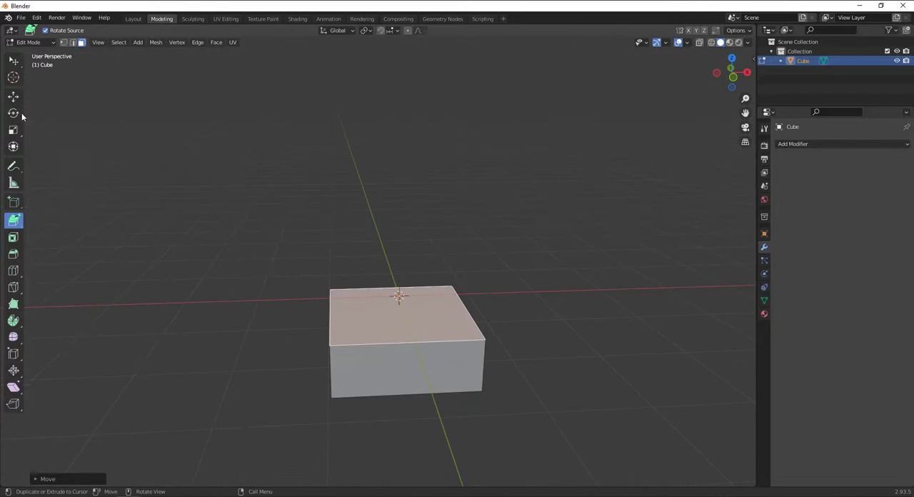
pyautogui.click(13, 77)
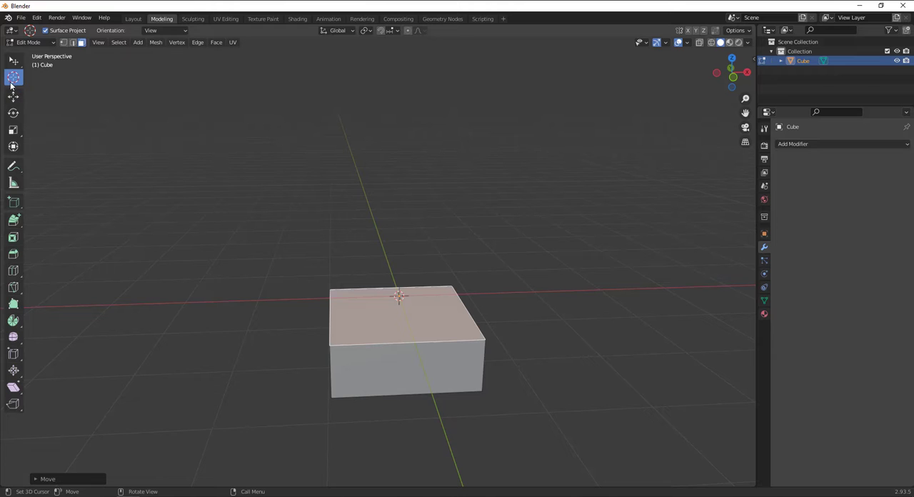
pyautogui.press('KP_1')
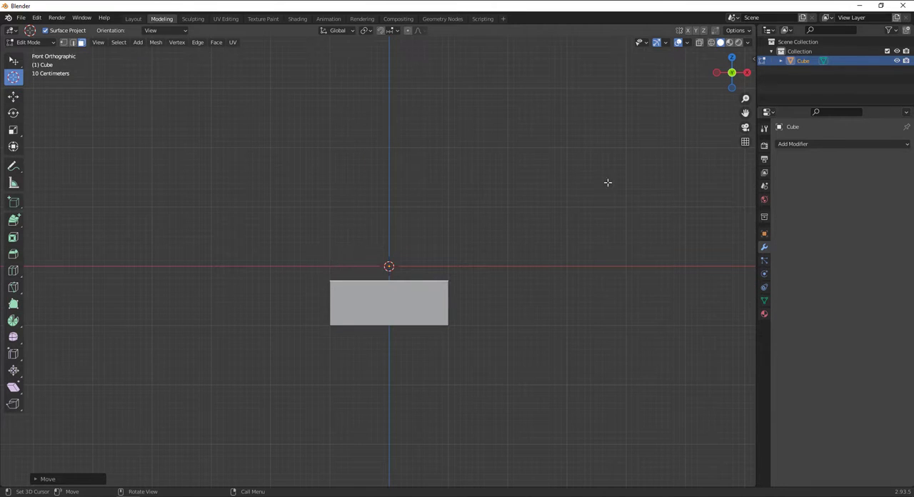
pyautogui.moveTo(598, 157); pyautogui.dragTo(508, 207)
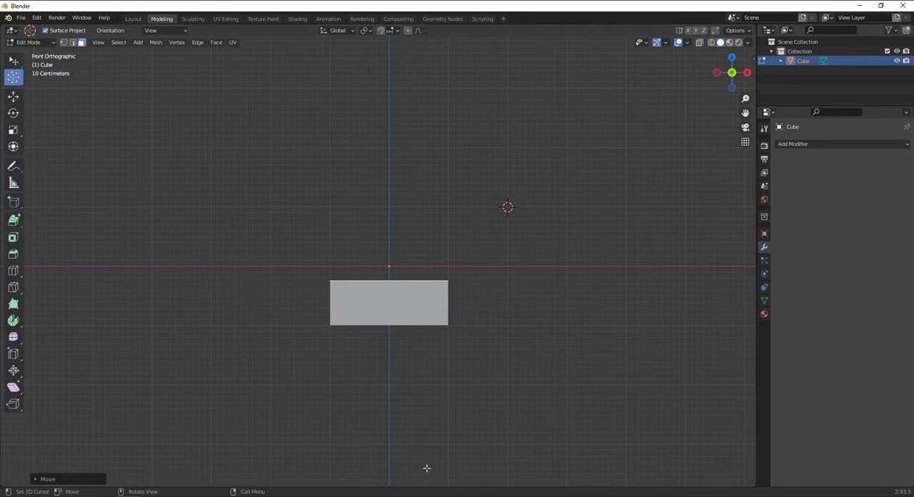
# Extrude the top face to successive points with Extrude to Cursor in front view, arching toward +X, looping beneath the block and rising toward −X
pyautogui.moveTo(13, 220); pyautogui.dragTo(50, 303)
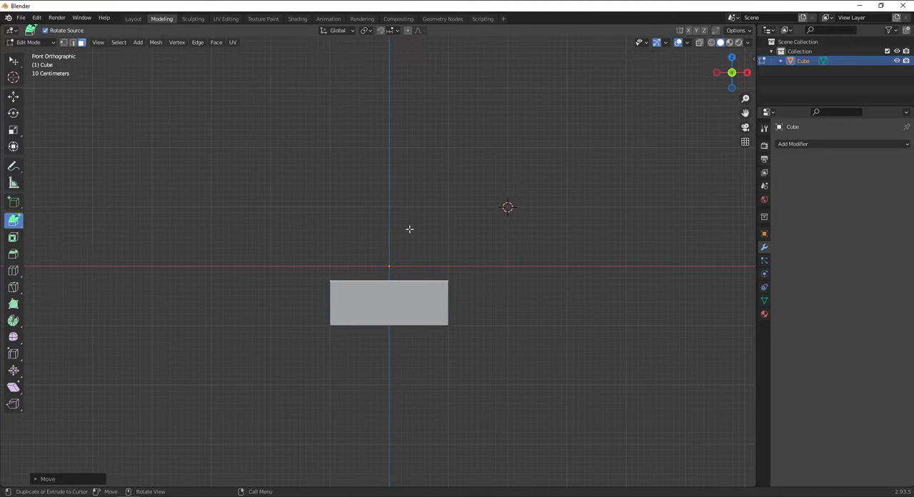
pyautogui.moveTo(409, 229); pyautogui.dragTo(399, 287, button='middle')
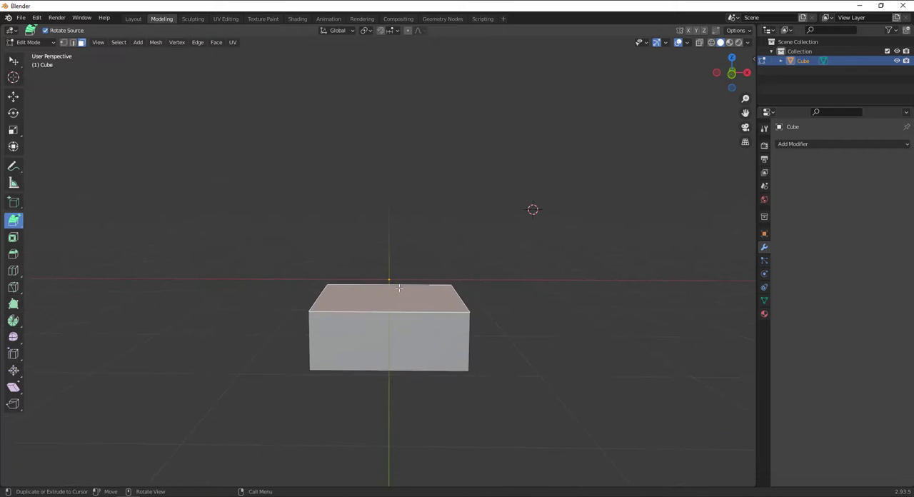
pyautogui.press('KP_3')
pyautogui.press('KP_1')
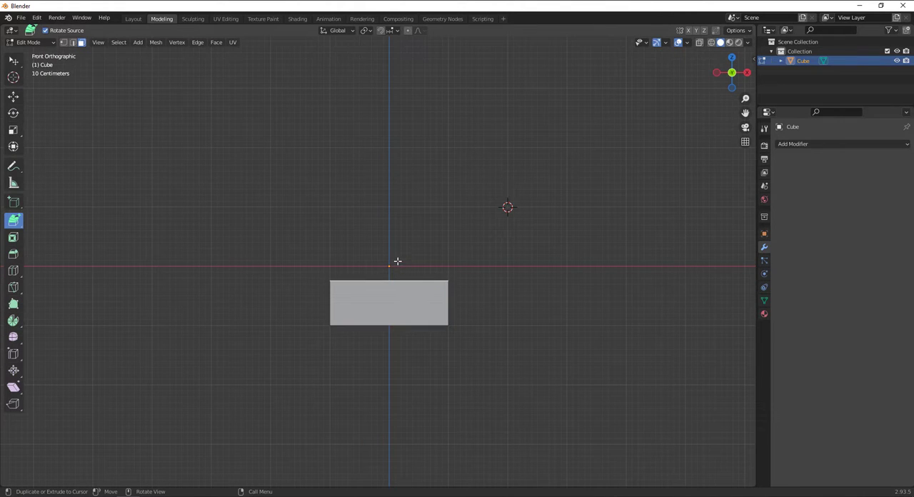
pyautogui.moveTo(398, 261); pyautogui.dragTo(400, 213)
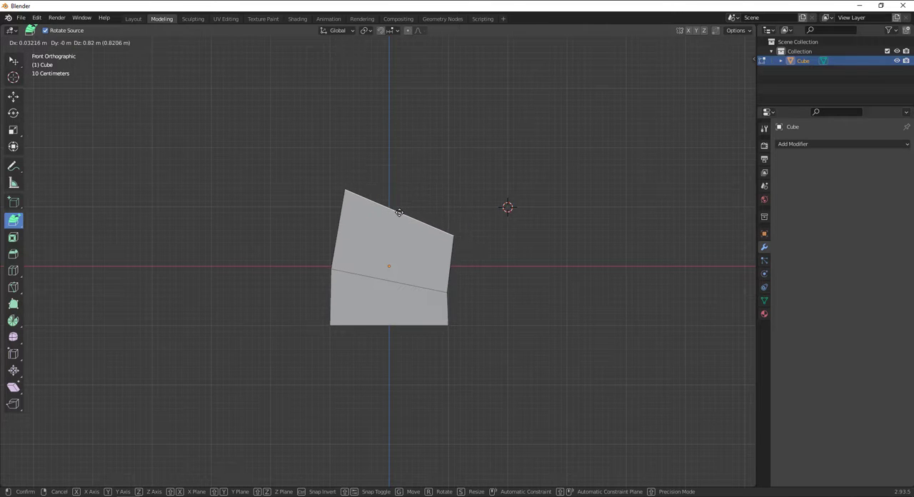
pyautogui.click(436, 168)
pyautogui.click(514, 138)
pyautogui.click(551, 140)
pyautogui.click(622, 157)
pyautogui.click(668, 183)
pyautogui.click(732, 239)
pyautogui.moveTo(735, 279); pyautogui.dragTo(686, 320)
pyautogui.moveTo(651, 379); pyautogui.dragTo(586, 406)
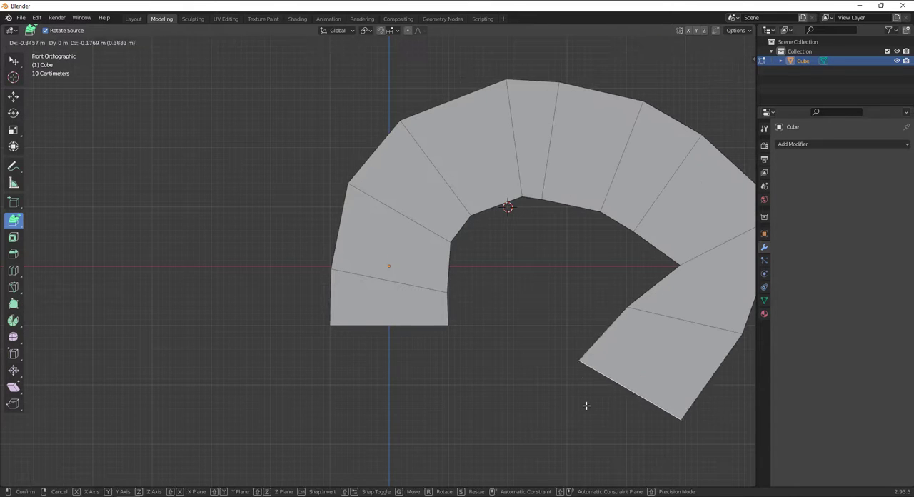
pyautogui.click(543, 433)
pyautogui.moveTo(468, 439); pyautogui.dragTo(321, 397)
pyautogui.moveTo(310, 390); pyautogui.dragTo(283, 371)
pyautogui.moveTo(258, 355); pyautogui.dragTo(225, 313)
pyautogui.click(191, 251)
pyautogui.click(27, 150)
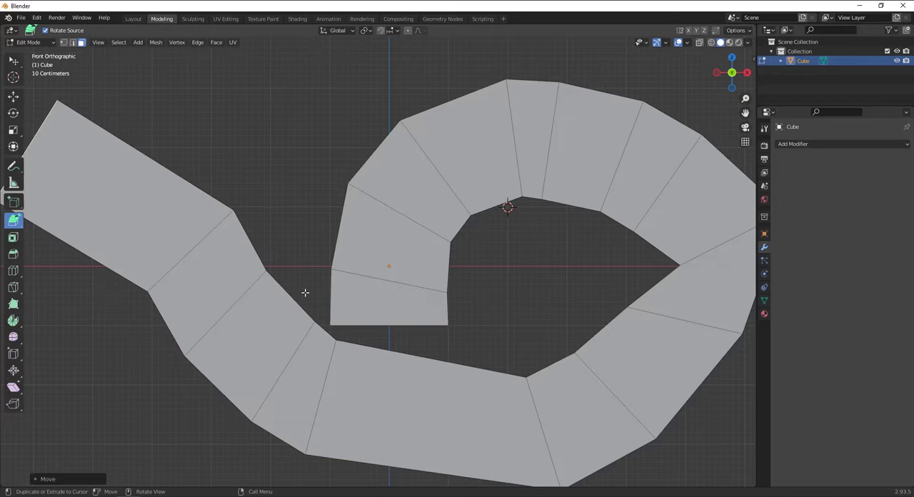
# Undo the Extrude to Cursor segments until only the low flattened block remains
pyautogui.hotkey('ctrl', 'z')
pyautogui.hotkey('ctrl', 'z')
pyautogui.hotkey('ctrl', 'z')
pyautogui.hotkey('ctrl', 'z')
pyautogui.hotkey('ctrl', 'z')
pyautogui.hotkey('ctrl', 'z')
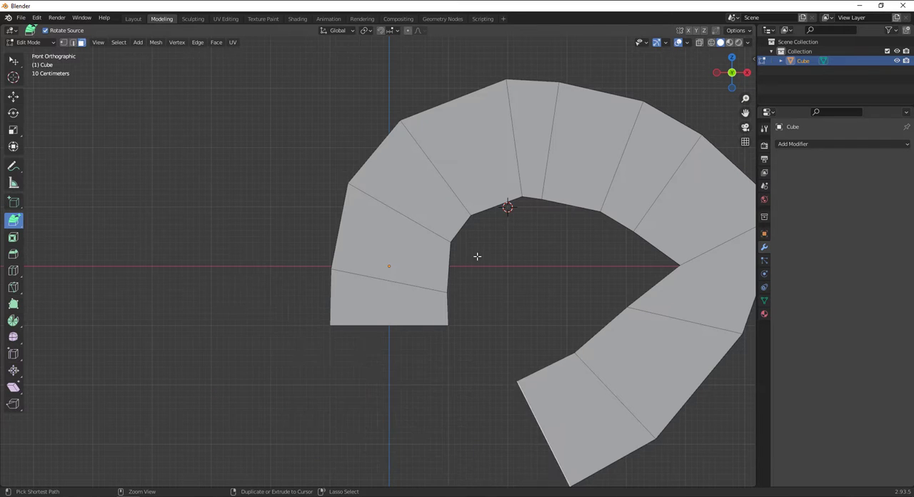
pyautogui.hotkey('ctrl', 'z')
pyautogui.hotkey('ctrl', 'z')
pyautogui.hotkey('ctrl', 'z')
pyautogui.hotkey('ctrl', 'z')
pyautogui.hotkey('ctrl', 'z')
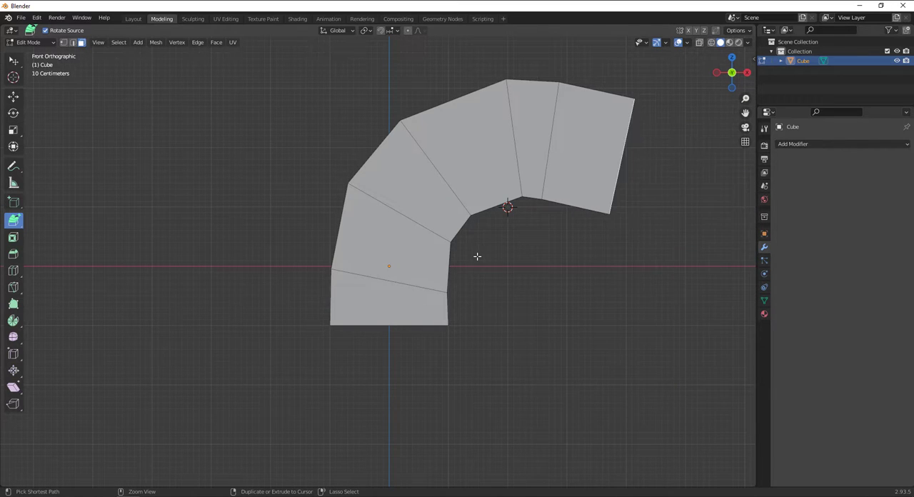
pyautogui.hotkey('ctrl', 'z')
pyautogui.hotkey('ctrl', 'z')
pyautogui.hotkey('ctrl', 'z')
pyautogui.hotkey('ctrl', 'z')
pyautogui.hotkey('ctrl', 'z')
pyautogui.hotkey('ctrl', 'z')
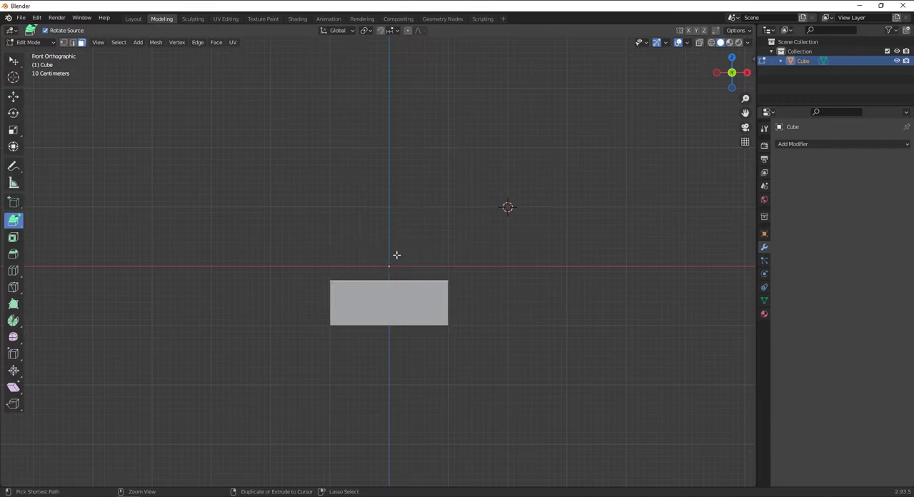
# Extrude the block's top face with Extrude to Cursor in perspective view, looping beneath the block, arching toward +X and curling back underneath
pyautogui.moveTo(446, 256); pyautogui.dragTo(455, 267, button='middle')
pyautogui.click(466, 209)
pyautogui.click(267, 165)
pyautogui.scroll(-4, 279, 292)
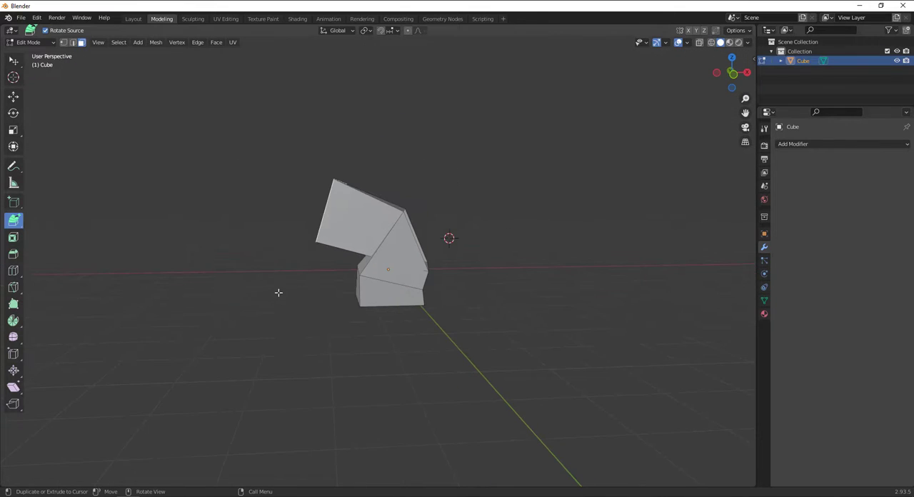
pyautogui.click(266, 327)
pyautogui.click(294, 378)
pyautogui.click(453, 404)
pyautogui.click(511, 351)
pyautogui.click(552, 246)
pyautogui.click(585, 222)
pyautogui.click(648, 263)
pyautogui.click(712, 369)
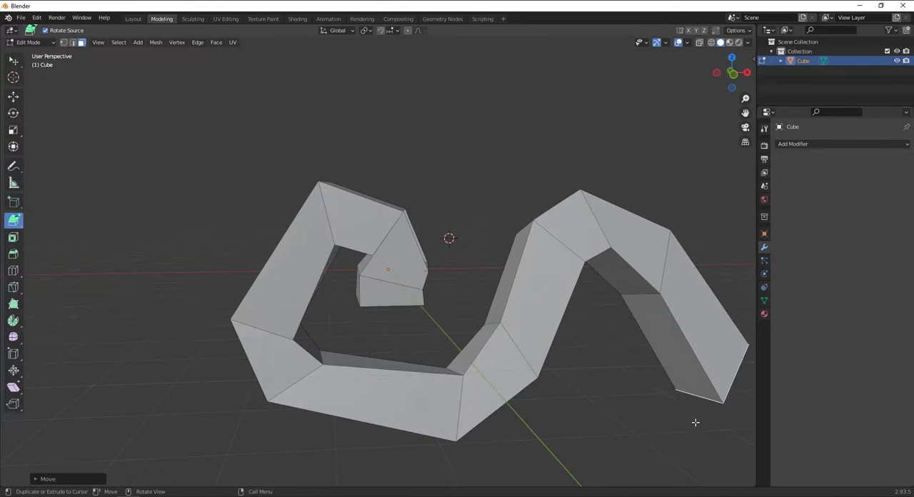
pyautogui.click(694, 431)
pyautogui.click(599, 453)
pyautogui.click(589, 433)
pyautogui.click(592, 347)
# Continue extruding the end face to successive points from an orbited view, winding it into a ring around the original block
pyautogui.moveTo(590, 341); pyautogui.dragTo(408, 403, button='middle')
pyautogui.click(469, 320)
pyautogui.moveTo(496, 281); pyautogui.dragTo(502, 272)
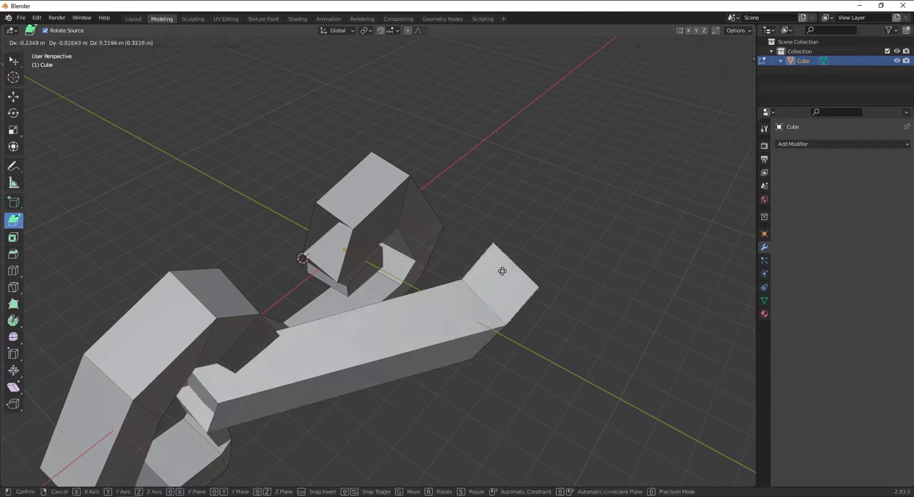
pyautogui.click(525, 204)
pyautogui.click(487, 164)
pyautogui.click(383, 137)
pyautogui.click(235, 130)
pyautogui.click(179, 164)
pyautogui.click(267, 273)
pyautogui.click(440, 348)
pyautogui.click(492, 419)
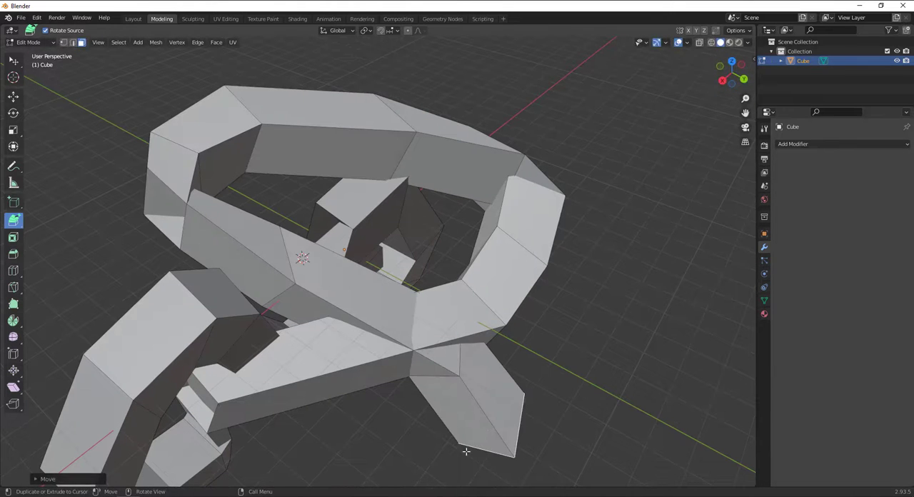
pyautogui.click(406, 457)
# Extrude the end face onward from another angle, forming a wide arch over the earlier coils that descends on the +X side
pyautogui.moveTo(277, 431); pyautogui.dragTo(250, 331)
pyautogui.moveTo(251, 333); pyautogui.dragTo(360, 331, button='middle')
pyautogui.scroll(-2, 422, 336)
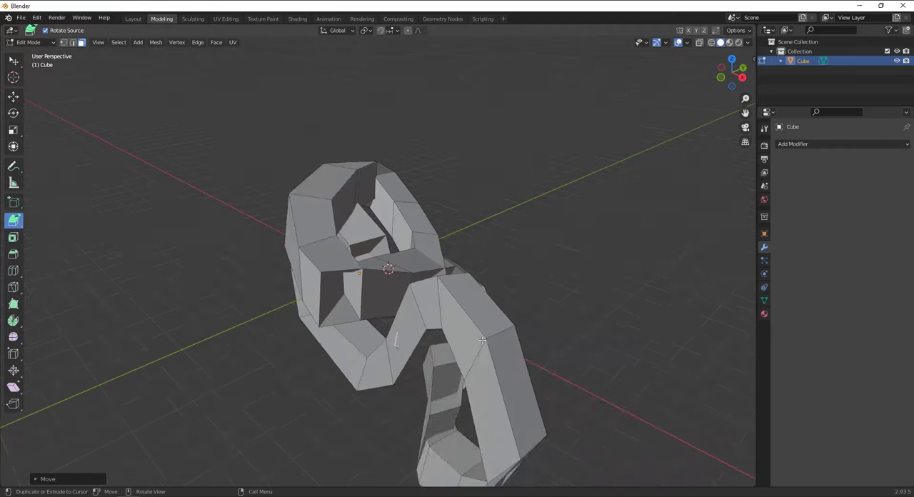
pyautogui.scroll(-2, 484, 372)
pyautogui.keyDown('alt'); pyautogui.moveTo(483, 386); pyautogui.dragTo(502, 379); pyautogui.keyUp('alt')
pyautogui.click(437, 439)
pyautogui.moveTo(281, 361); pyautogui.dragTo(274, 351)
pyautogui.click(262, 311)
pyautogui.click(239, 250)
pyautogui.click(285, 215)
pyautogui.click(363, 180)
pyautogui.click(448, 184)
pyautogui.click(527, 232)
pyautogui.click(620, 312)
pyautogui.click(657, 390)
pyautogui.click(649, 420)
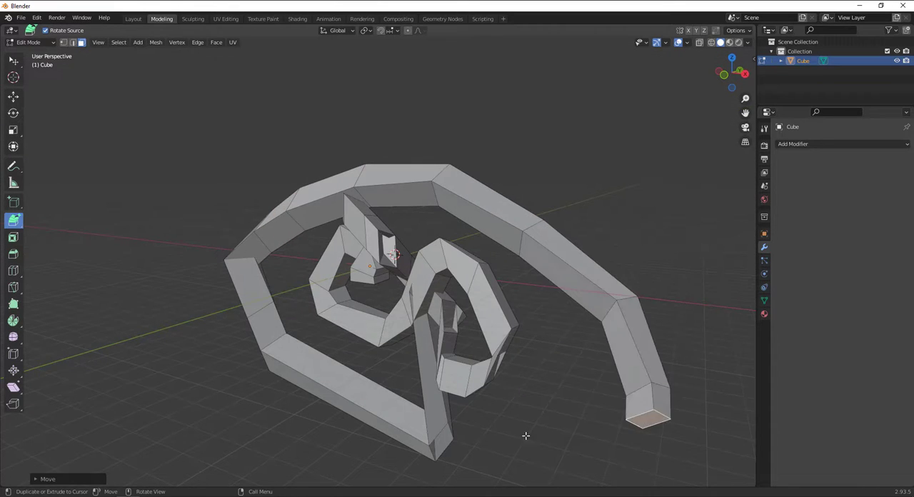
# Undo all the winding extrusions and the flattening until the full cube is restored
pyautogui.moveTo(354, 395); pyautogui.dragTo(391, 395, button='middle')
pyautogui.hotkey('ctrl', 'z')
pyautogui.hotkey('ctrl', 'z')
pyautogui.hotkey('ctrl', 'z')
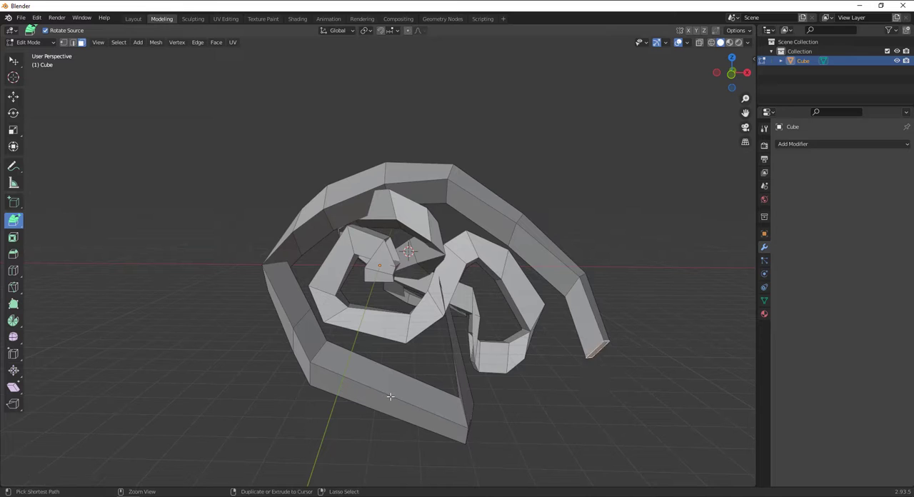
pyautogui.hotkey('ctrl', 'z')
pyautogui.hotkey('ctrl', 'z')
pyautogui.hotkey('ctrl', 'z')
pyautogui.hotkey('ctrl', 'z')
pyautogui.hotkey('ctrl', 'z')
pyautogui.hotkey('ctrl', 'z')
pyautogui.hotkey('ctrl', 'z')
pyautogui.hotkey('ctrl', 'z')
pyautogui.hotkey('ctrl', 'z')
pyautogui.hotkey('ctrl', 'z')
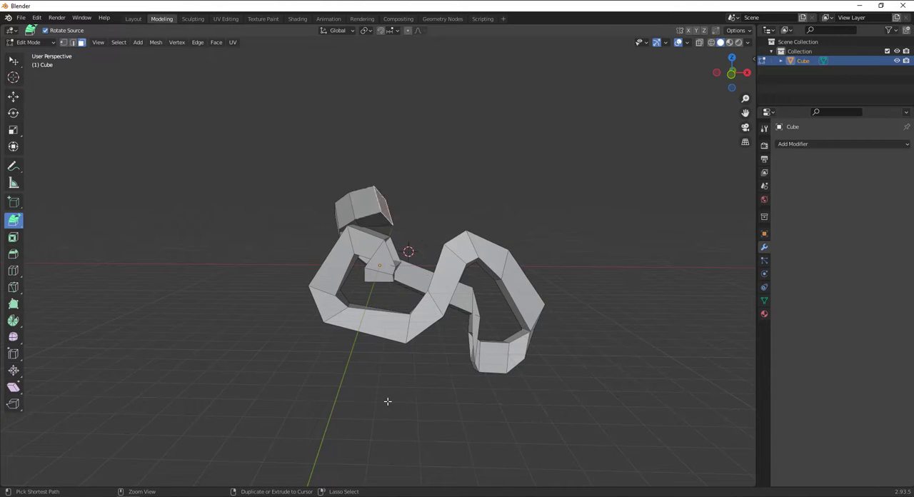
pyautogui.hotkey('ctrl', 'z')
pyautogui.hotkey('ctrl', 'z')
pyautogui.hotkey('ctrl', 'z')
pyautogui.hotkey('ctrl', 'z')
pyautogui.hotkey('ctrl', 'z')
pyautogui.hotkey('ctrl', 'z')
pyautogui.hotkey('ctrl', 'z')
pyautogui.hotkey('ctrl', 'z')
pyautogui.hotkey('ctrl', 'z')
pyautogui.hotkey('ctrl', 'z')
pyautogui.scroll(3, 416, 350)
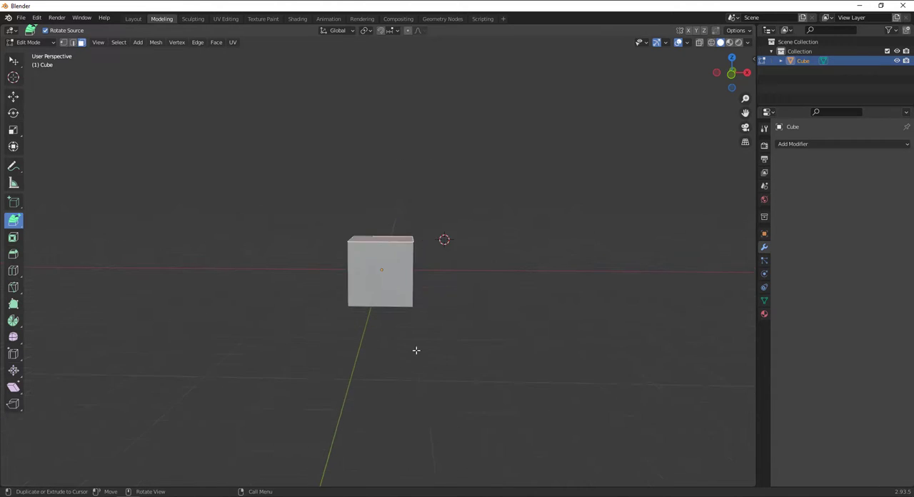
# View the cube from the front, move the 3D cursor to its centre, and snap the cursor to the world origin
pyautogui.press('KP_1')
pyautogui.scroll(3, 418, 276)
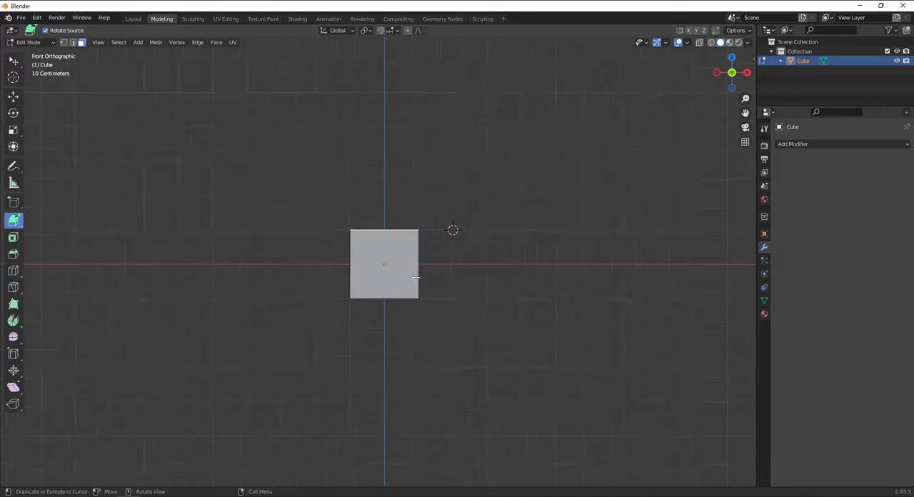
pyautogui.rightClick(247, 47)
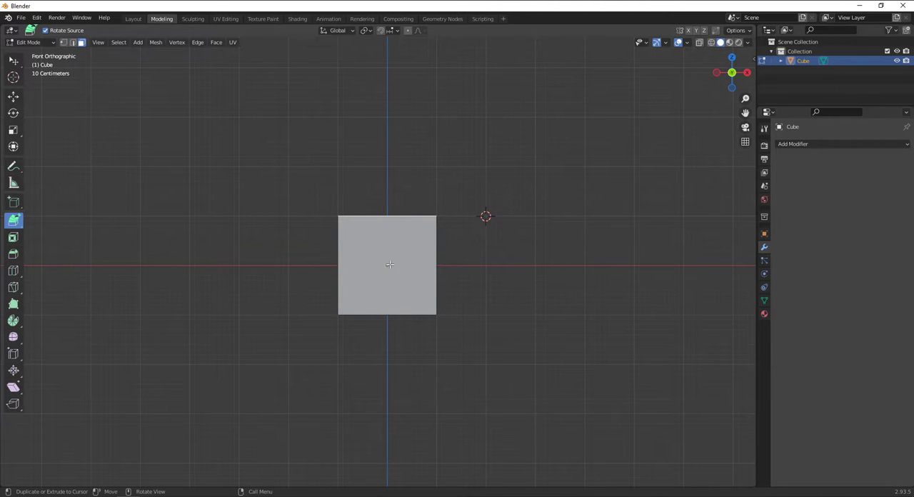
pyautogui.click(13, 77)
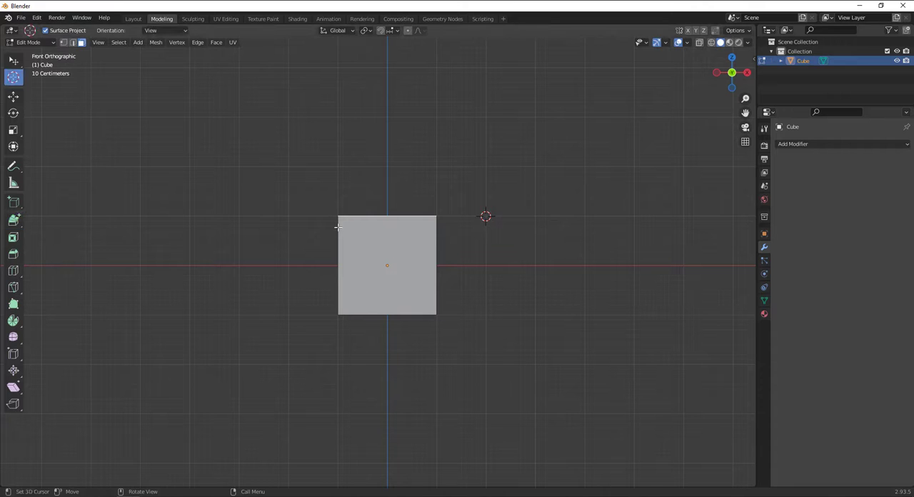
pyautogui.moveTo(337, 226); pyautogui.dragTo(390, 266)
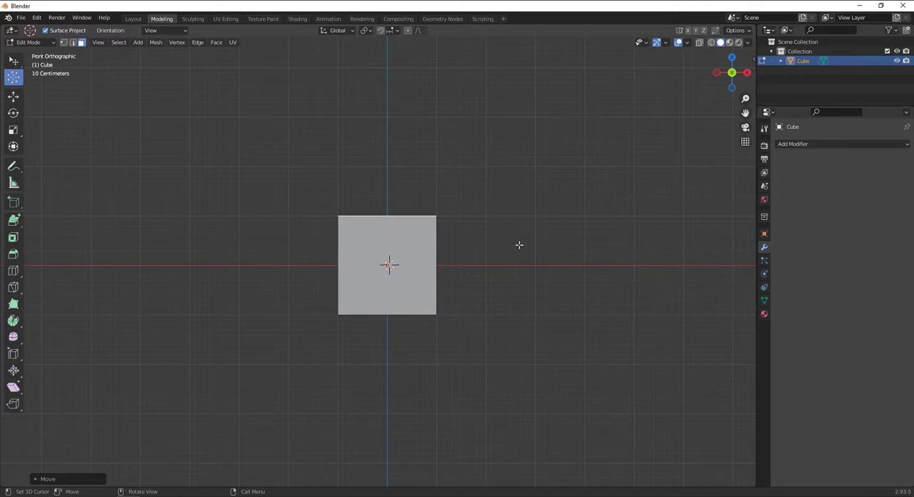
pyautogui.hotkey('shift', 's')
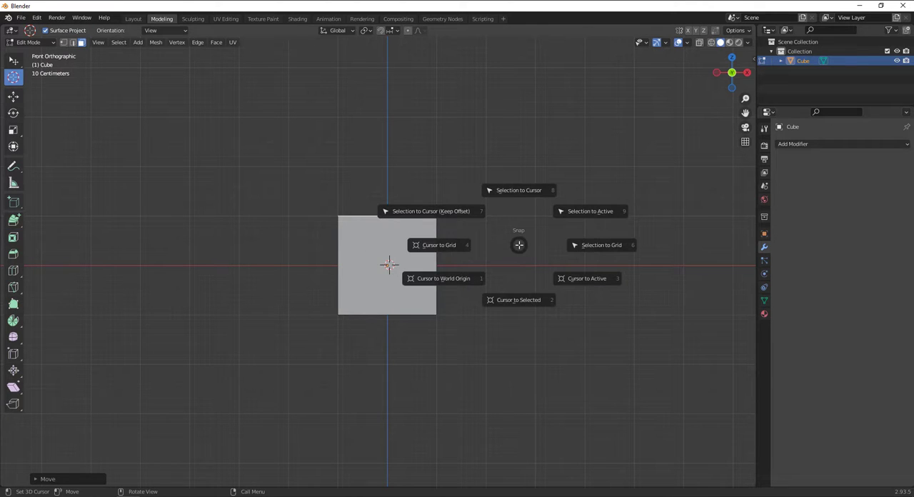
pyautogui.click(460, 282)
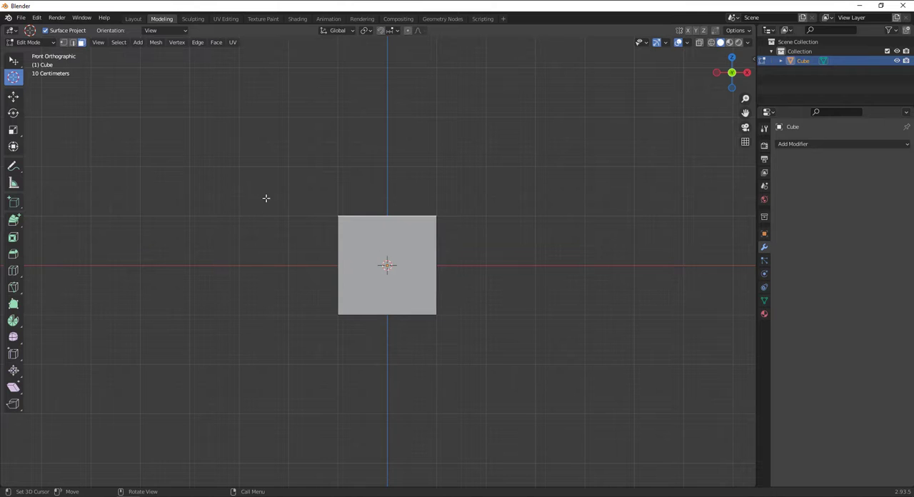
# Extrude the cube's top face with Extrude to Cursor in front view, looping toward +X, beneath the cube and up on the −X side
pyautogui.click(12, 220)
pyautogui.moveTo(587, 187); pyautogui.dragTo(250, 190)
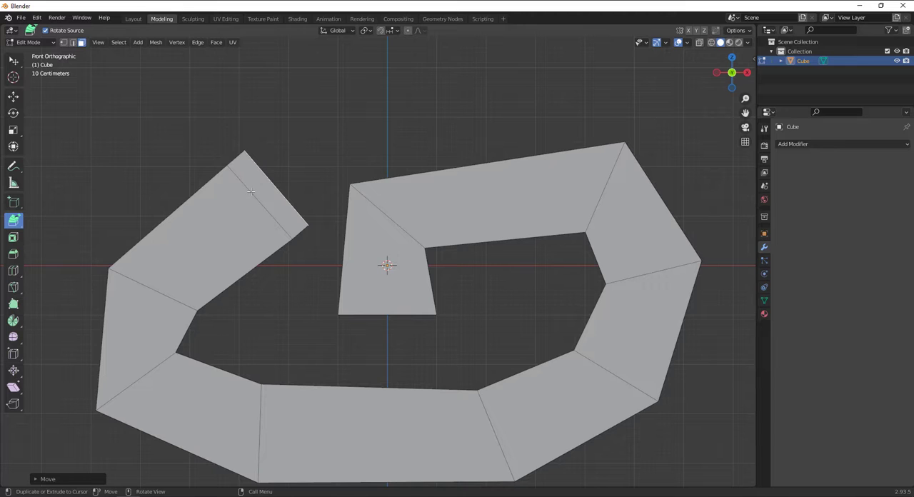
# Undo the looping front-view extrusions back to the plain cube
pyautogui.hotkey('ctrl', 'z')
pyautogui.hotkey('ctrl', 'z')
pyautogui.hotkey('ctrl', 'z')
pyautogui.hotkey('ctrl', 'z')
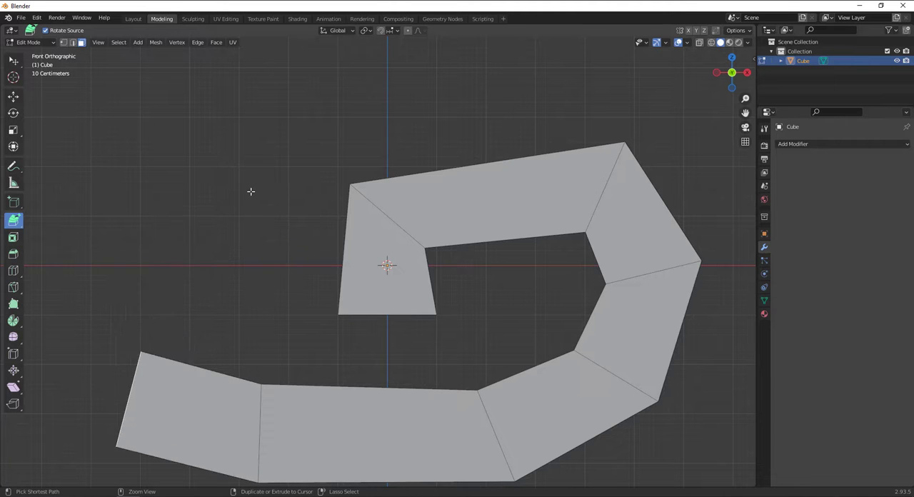
pyautogui.hotkey('ctrl', 'z')
pyautogui.hotkey('ctrl', 'z')
pyautogui.hotkey('ctrl', 'z')
pyautogui.hotkey('ctrl', 'z')
pyautogui.hotkey('ctrl', 'z')
pyautogui.hotkey('ctrl', 'z')
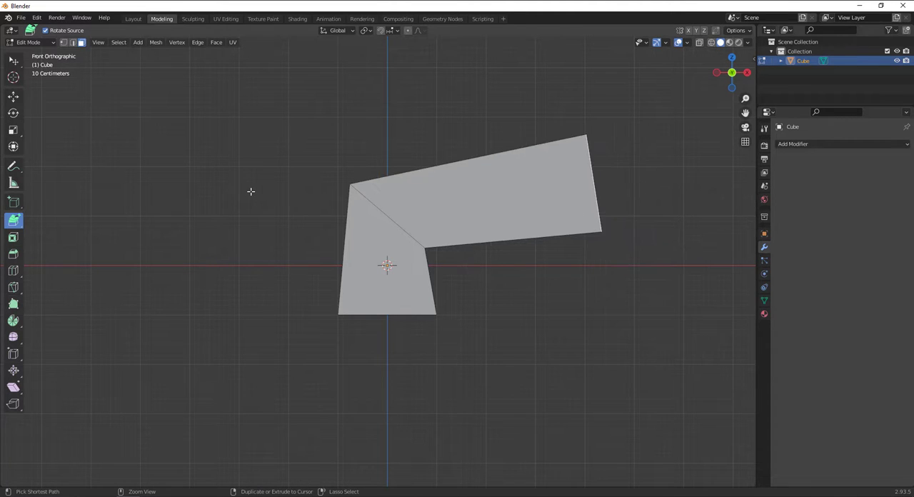
pyautogui.hotkey('ctrl', 'z')
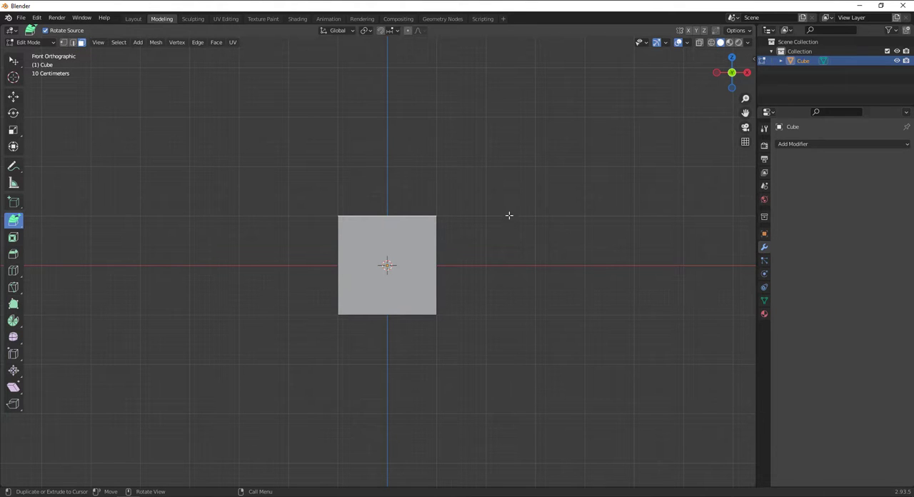
# View the cube in perspective, activate the Inset Faces tool and widen the tool list to show the tool names
pyautogui.moveTo(509, 215); pyautogui.dragTo(449, 255, button='middle')
pyautogui.scroll(-1, 339, 282)
pyautogui.scroll(3, 308, 232)
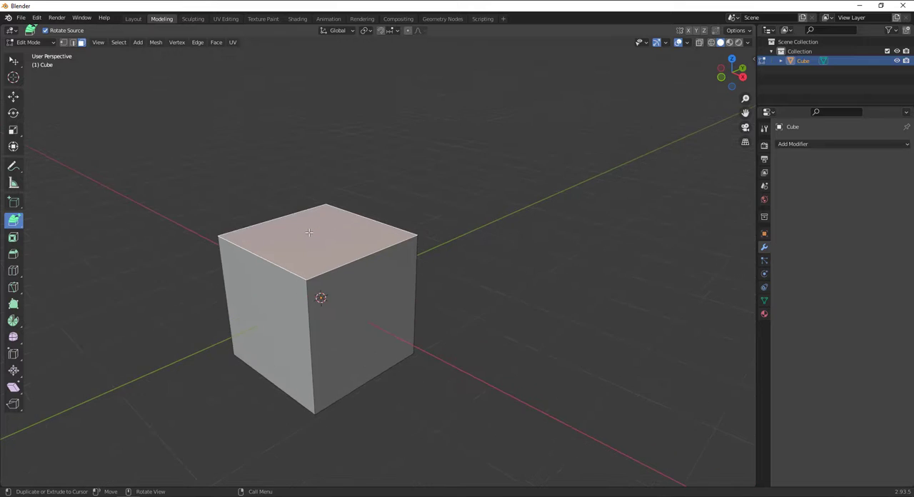
pyautogui.scroll(-4, 309, 232)
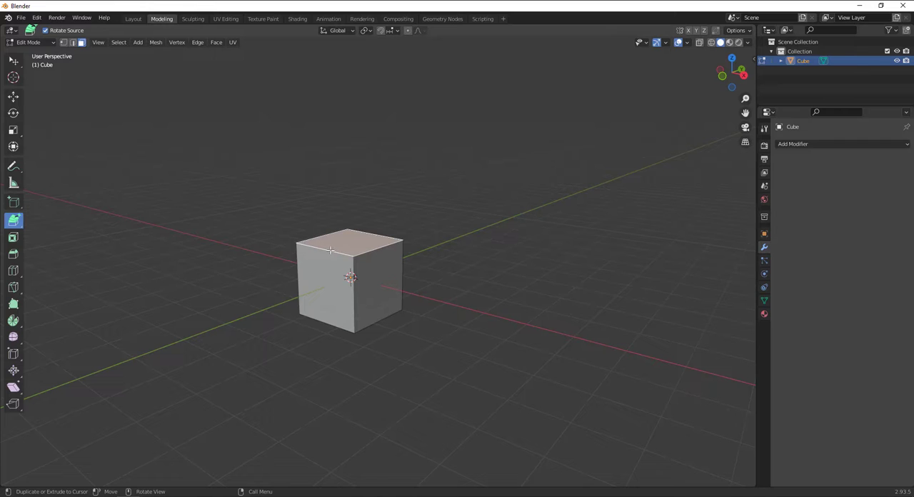
pyautogui.moveTo(331, 249); pyautogui.dragTo(359, 244, button='middle')
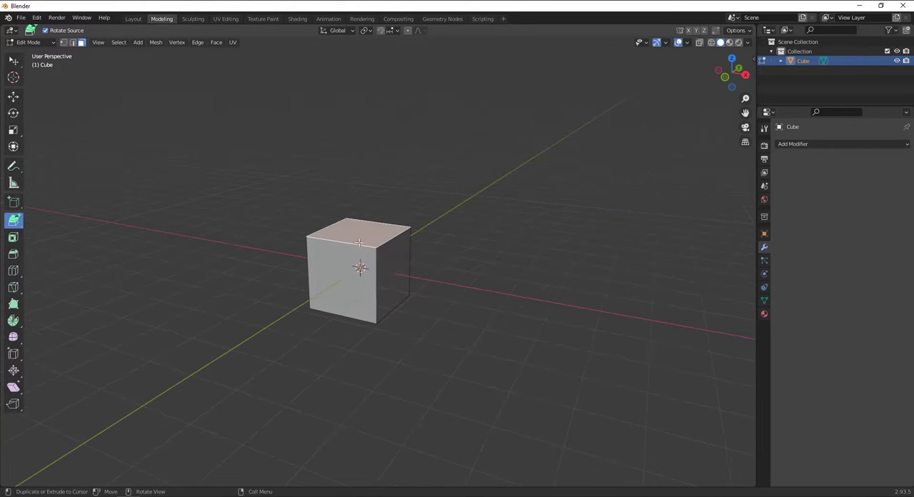
pyautogui.click(14, 239)
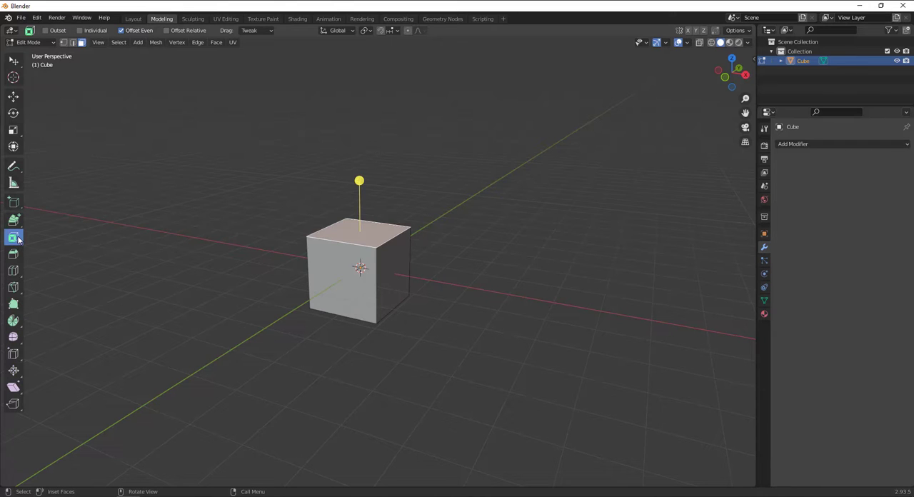
pyautogui.moveTo(27, 229); pyautogui.dragTo(87, 229)
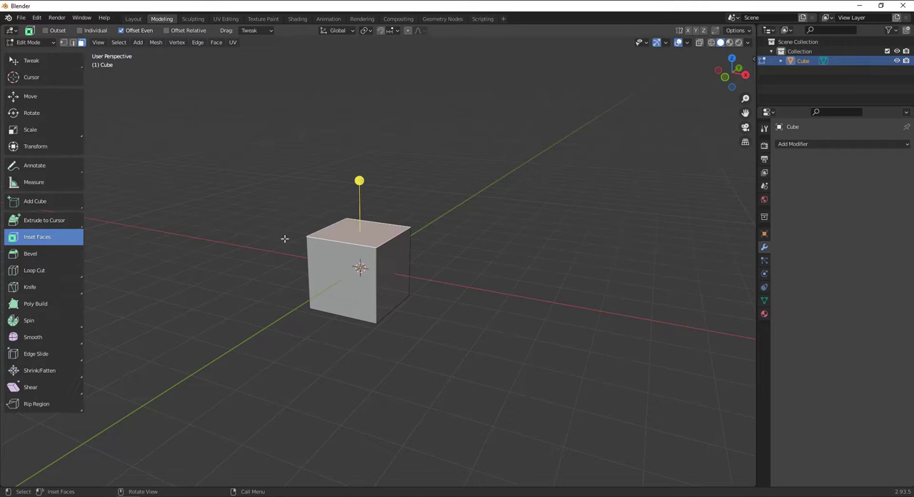
# Inset the cube's top face to form a smaller centred face about half its width
pyautogui.scroll(5, 364, 223)
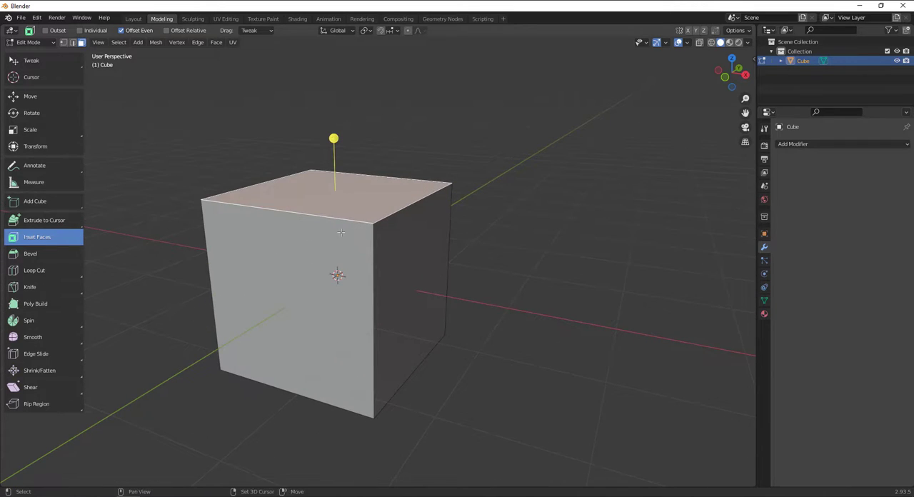
pyautogui.keyDown('shift'); pyautogui.moveTo(353, 227); pyautogui.dragTo(438, 270, button='middle'); pyautogui.keyUp('shift')
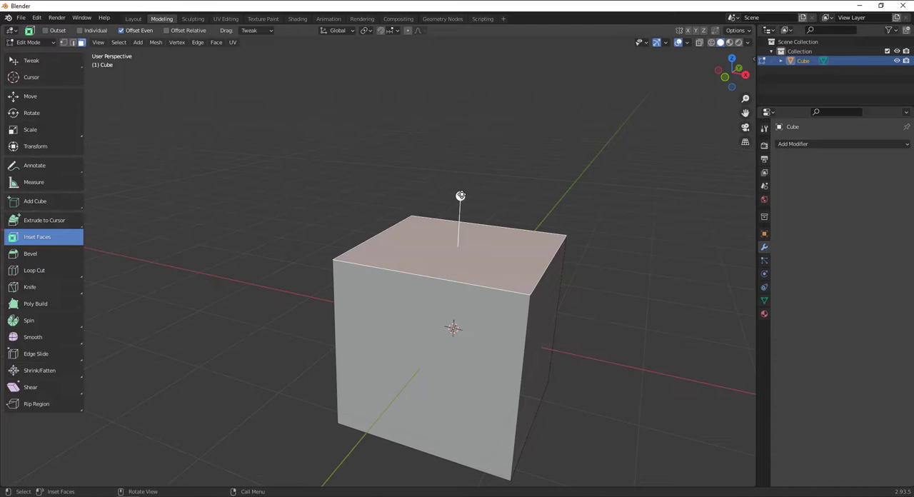
pyautogui.moveTo(461, 195); pyautogui.dragTo(458, 248)
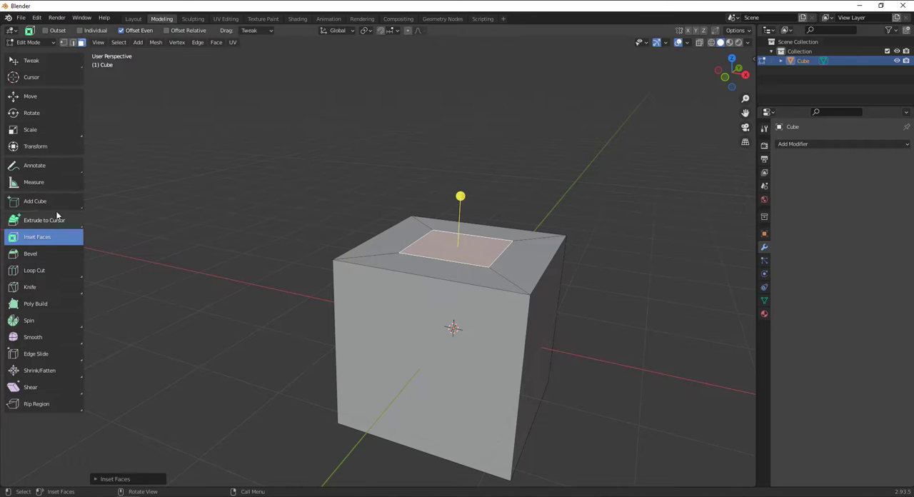
# Extrude the inset face upward with Extrude Region to form a second, narrower tier on the cube
pyautogui.moveTo(76, 221); pyautogui.dragTo(57, 224)
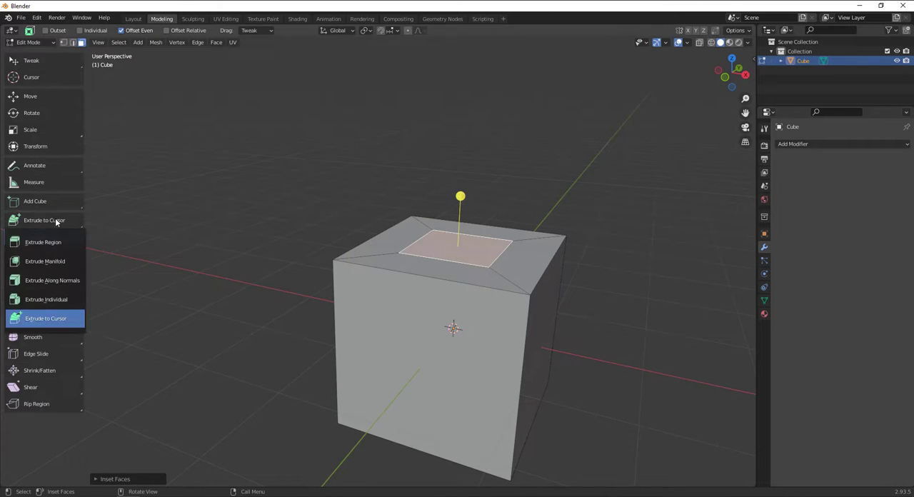
pyautogui.click(42, 240)
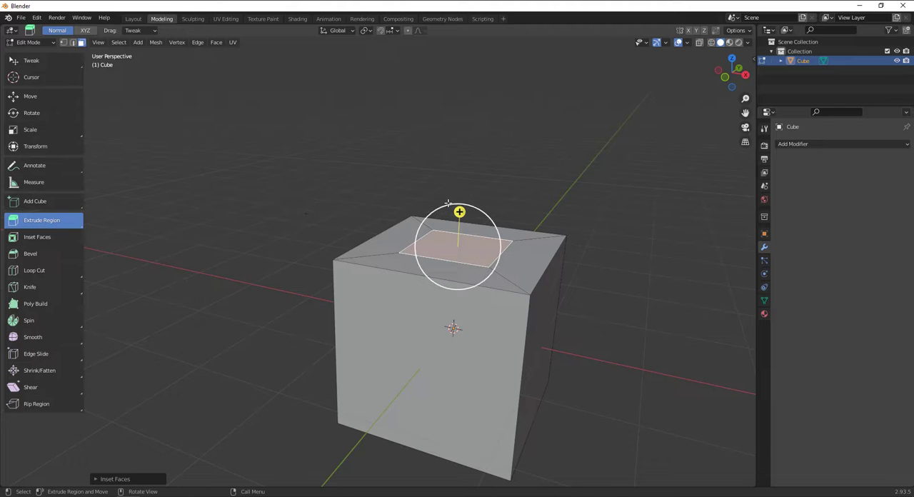
pyautogui.moveTo(459, 212); pyautogui.dragTo(461, 143)
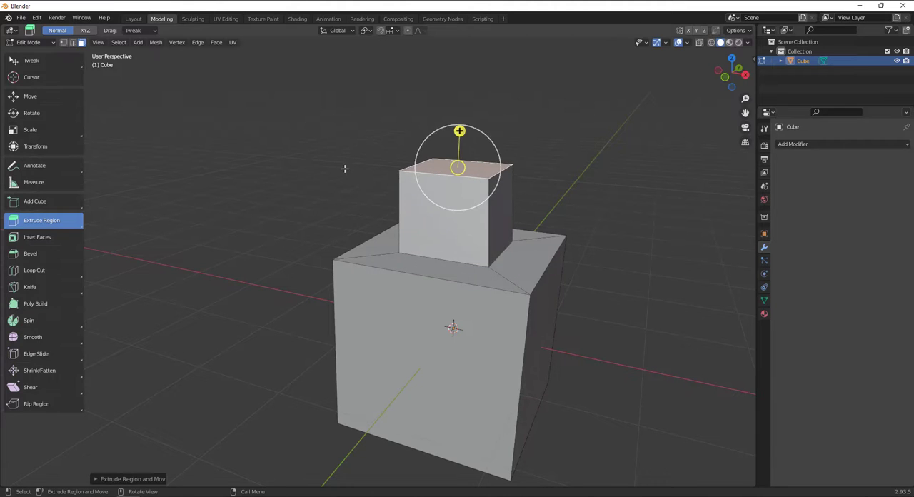
# Inset the second tier's top face and extrude it upward with Extrude Region to form a slim third tier
pyautogui.click(38, 239)
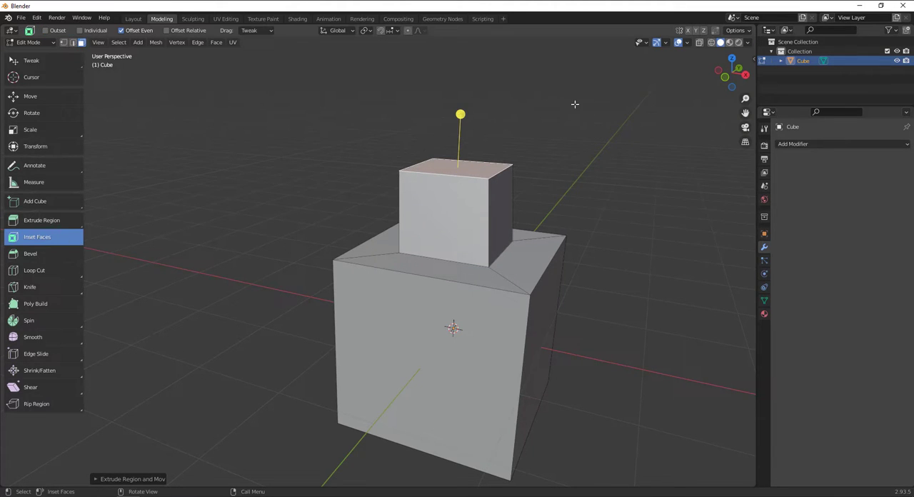
pyautogui.moveTo(461, 115); pyautogui.dragTo(479, 37)
pyautogui.click(41, 220)
pyautogui.scroll(-3, 543, 264)
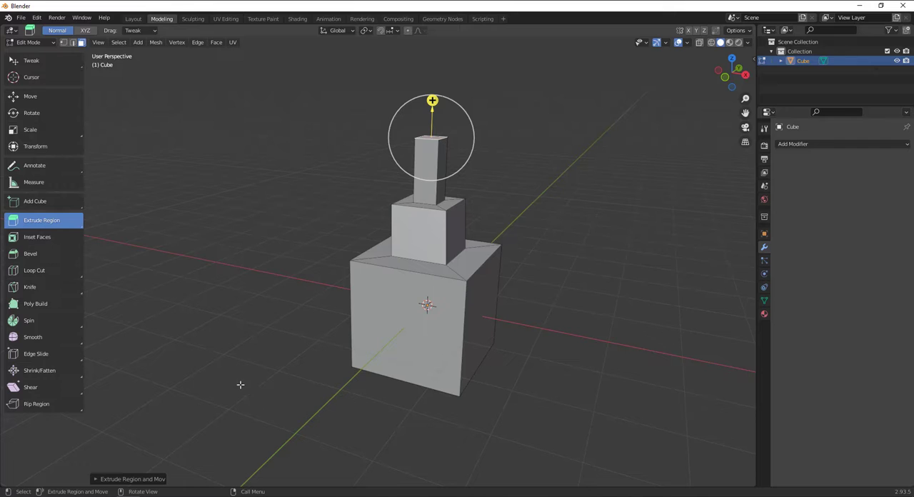
# Make Bevel the active mesh editing tool, return to Object Mode and delete the three-tier cube
pyautogui.click(43, 253)
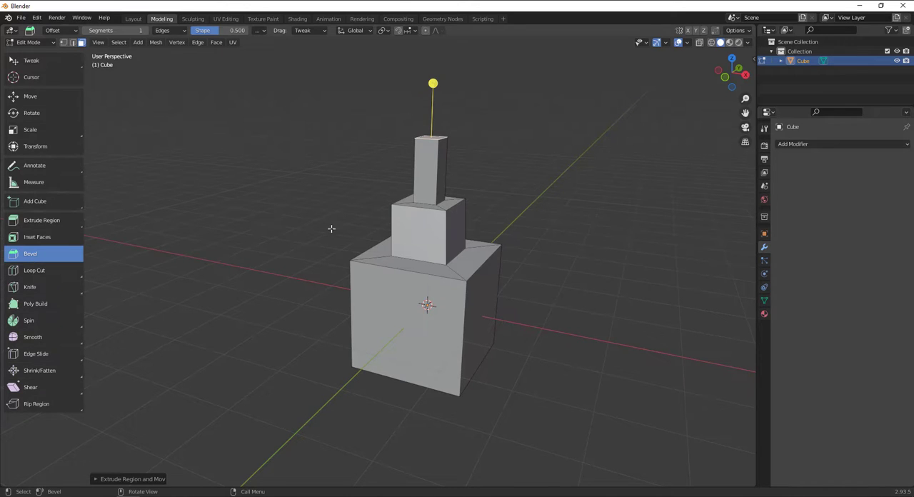
pyautogui.click(28, 42)
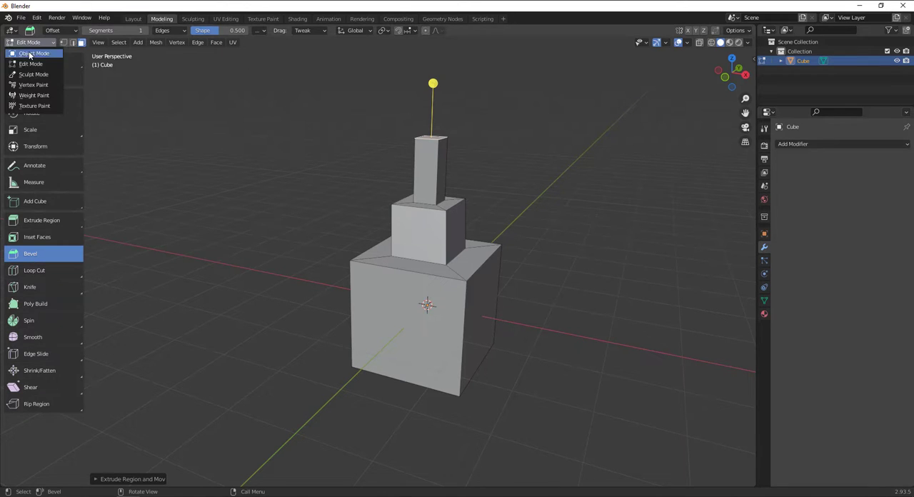
pyautogui.click(29, 57)
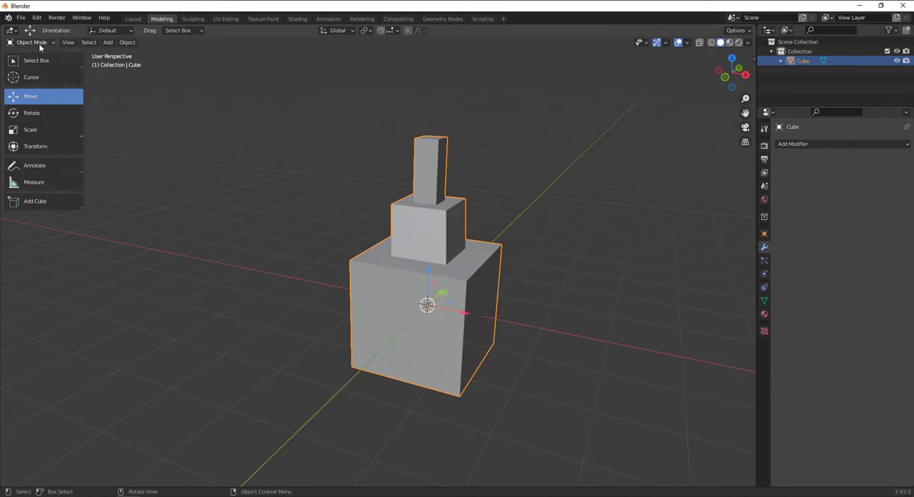
pyautogui.rightClick(414, 262)
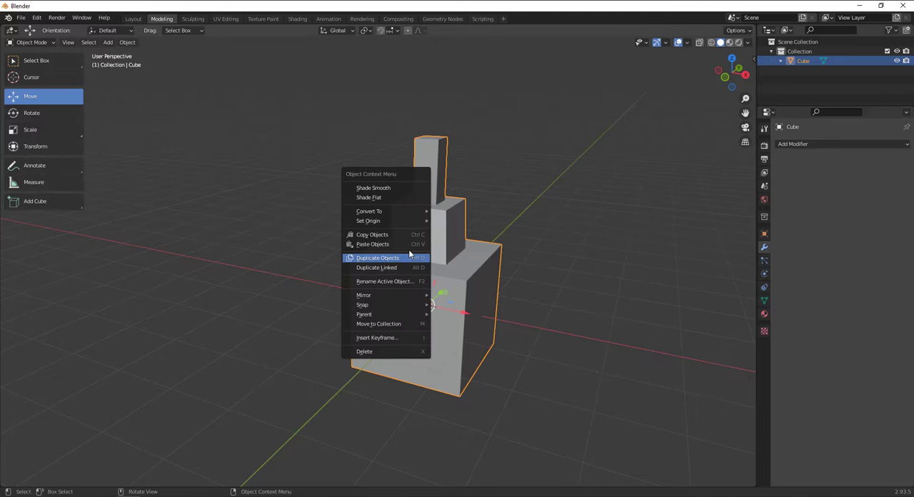
pyautogui.rightClick(440, 263)
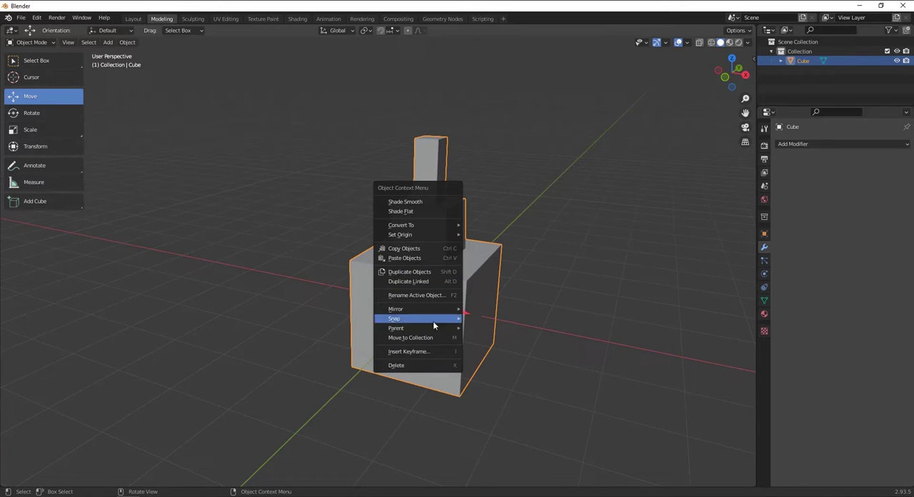
pyautogui.click(416, 365)
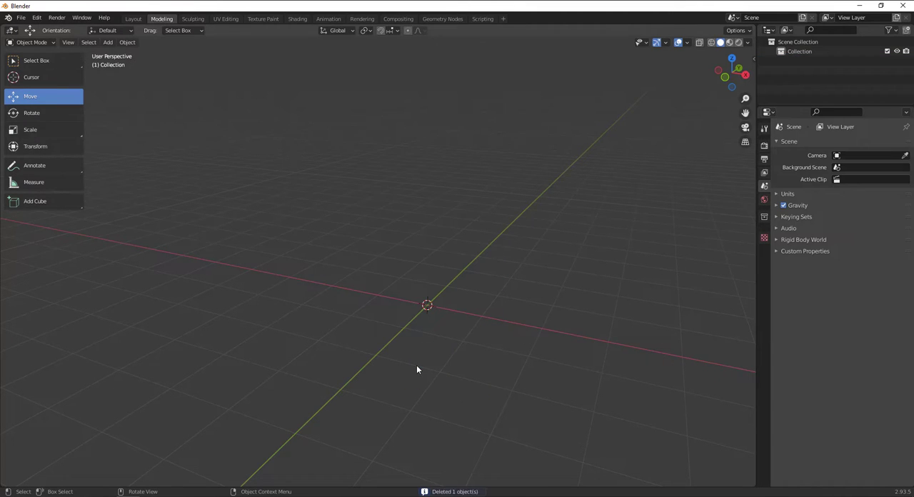
# Add a new mesh cube at the origin and put it into Edit Mode
pyautogui.click(111, 43)
pyautogui.moveTo(114, 54)
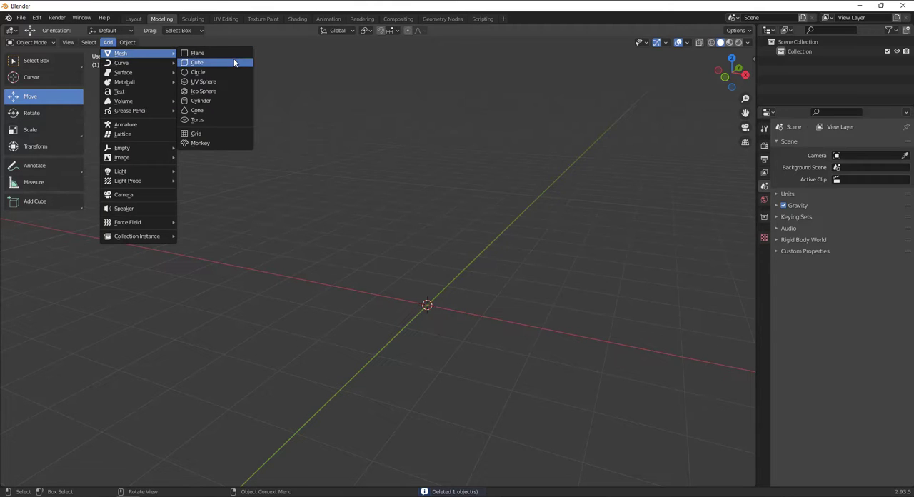
pyautogui.click(235, 63)
pyautogui.click(41, 43)
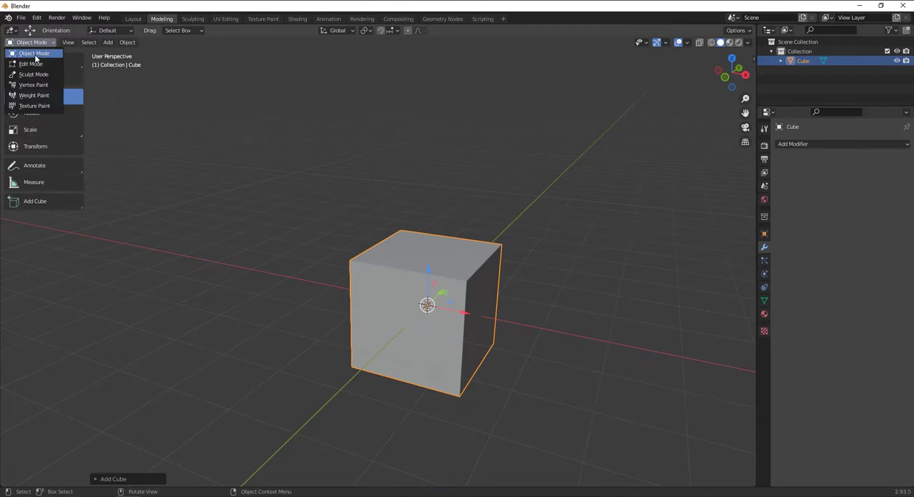
pyautogui.click(33, 64)
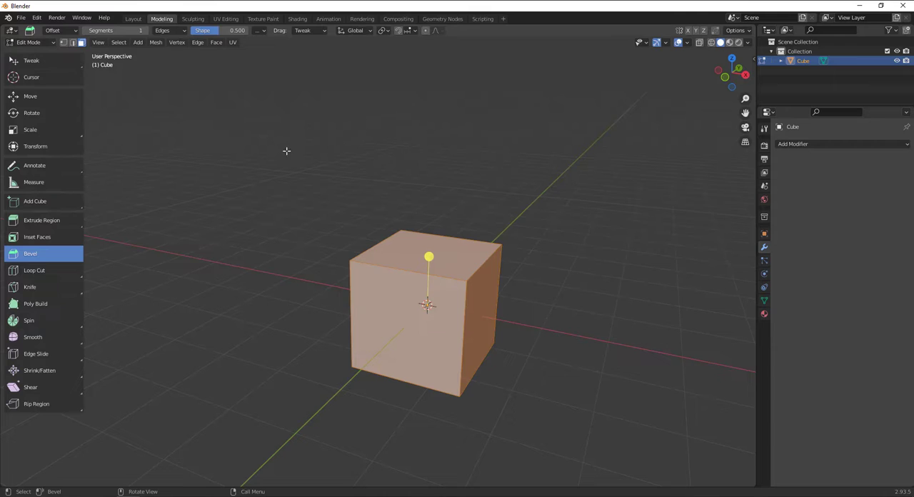
# With the Tweak tool, select three side faces and the bottom face of the cube, leaving the top and one side unselected
pyautogui.click(410, 175)
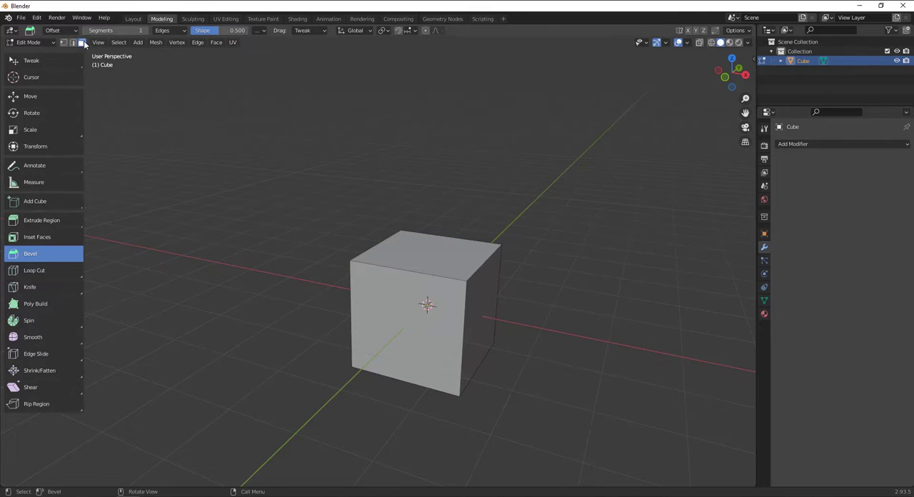
pyautogui.click(401, 245)
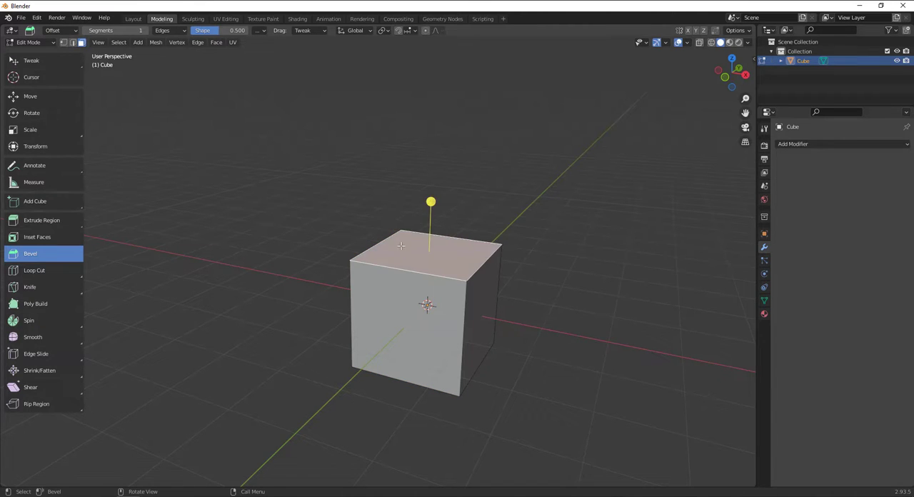
pyautogui.moveTo(425, 282); pyautogui.dragTo(336, 286, button='middle')
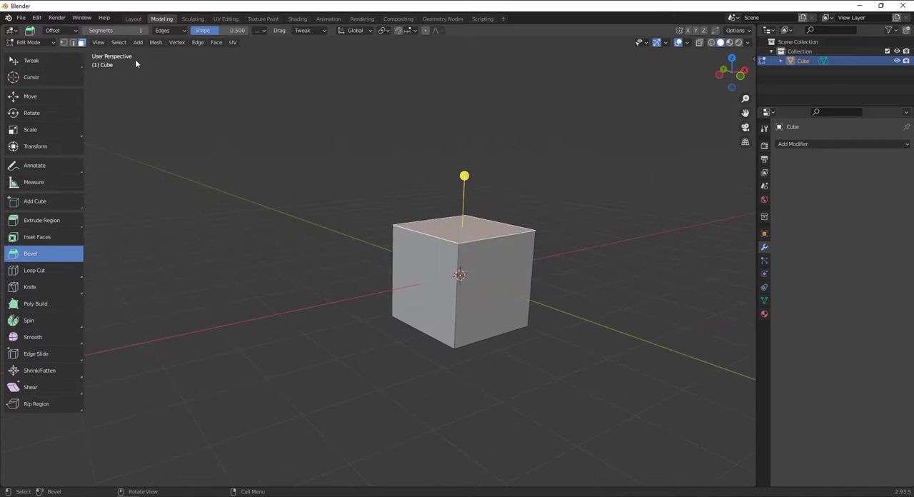
pyautogui.click(50, 59)
pyautogui.scroll(3, 403, 235)
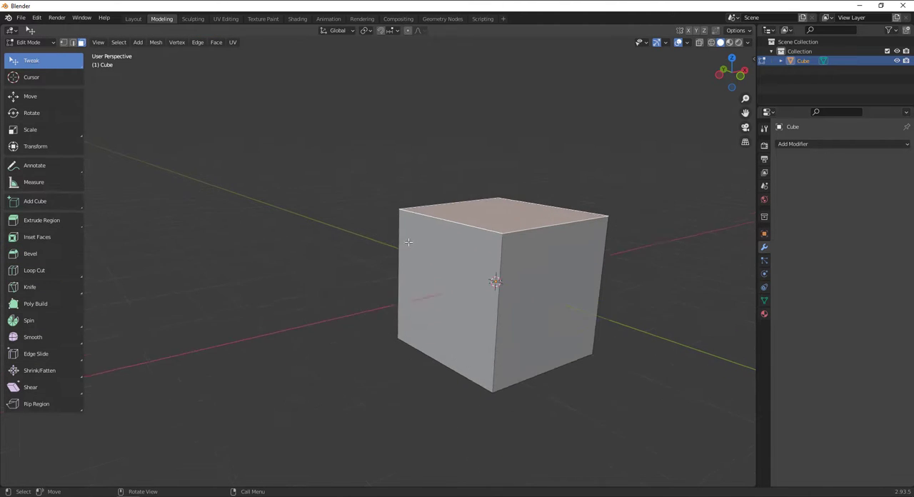
pyautogui.click(463, 278)
pyautogui.keyDown('shift'); pyautogui.click(584, 301); pyautogui.keyUp('shift')
pyautogui.hotkey('alt', 'shift')
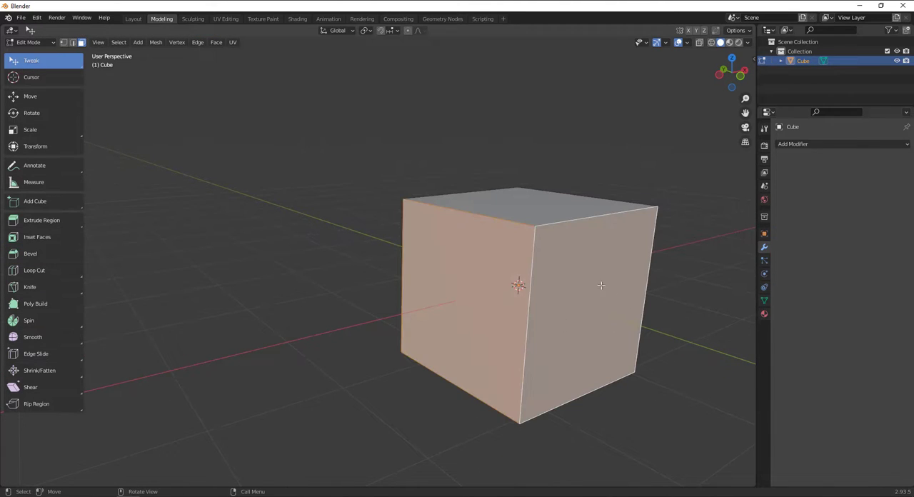
pyautogui.moveTo(586, 279); pyautogui.dragTo(690, 268, button='middle')
pyautogui.keyDown('shift'); pyautogui.click(345, 267); pyautogui.keyUp('shift')
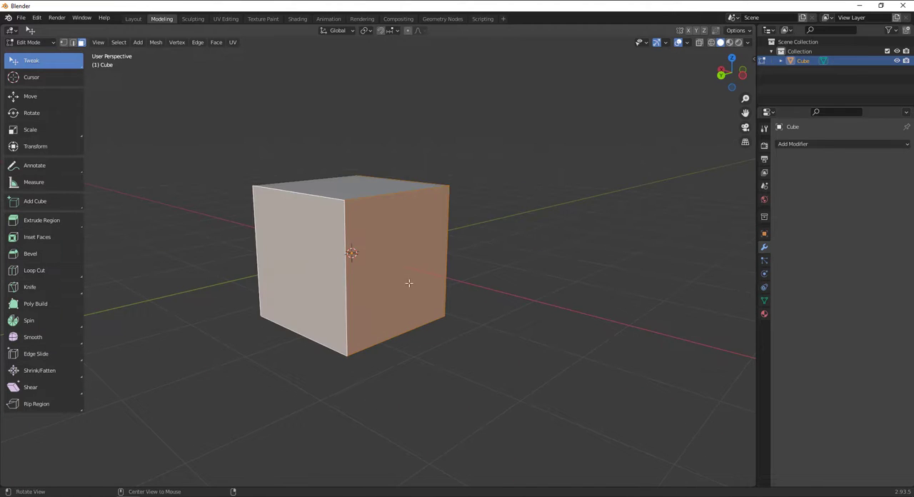
pyautogui.moveTo(408, 286); pyautogui.dragTo(455, 282, button='middle')
pyautogui.keyDown('shift'); pyautogui.click(313, 405); pyautogui.keyUp('shift')
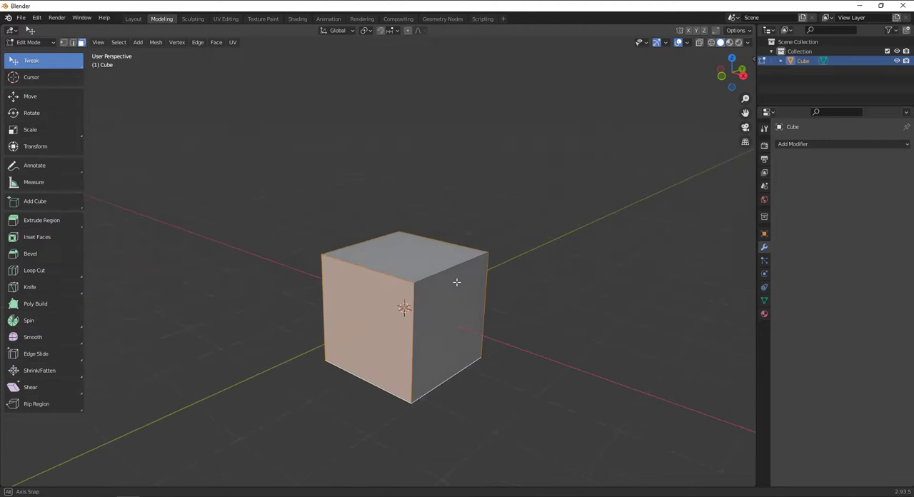
# Try deleting the selected faces with the Vertices option, and undo the deletion
pyautogui.press('x')
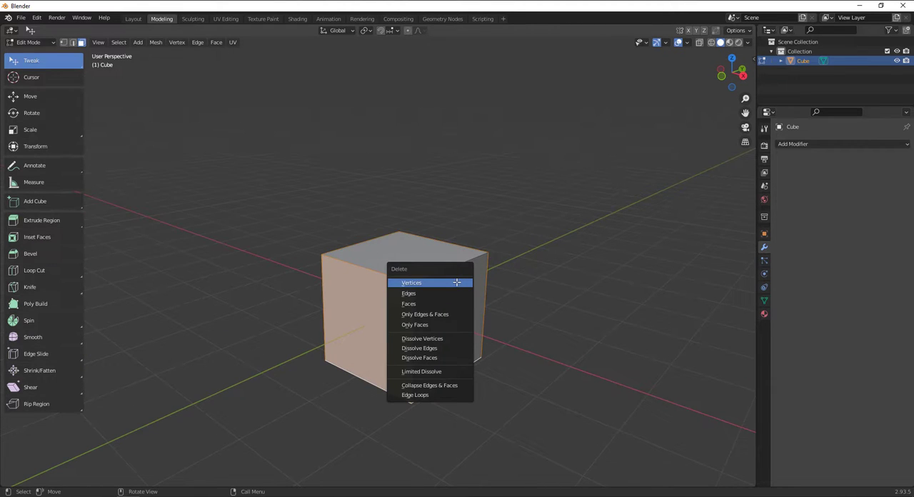
pyautogui.moveTo(445, 269); pyautogui.dragTo(588, 133)
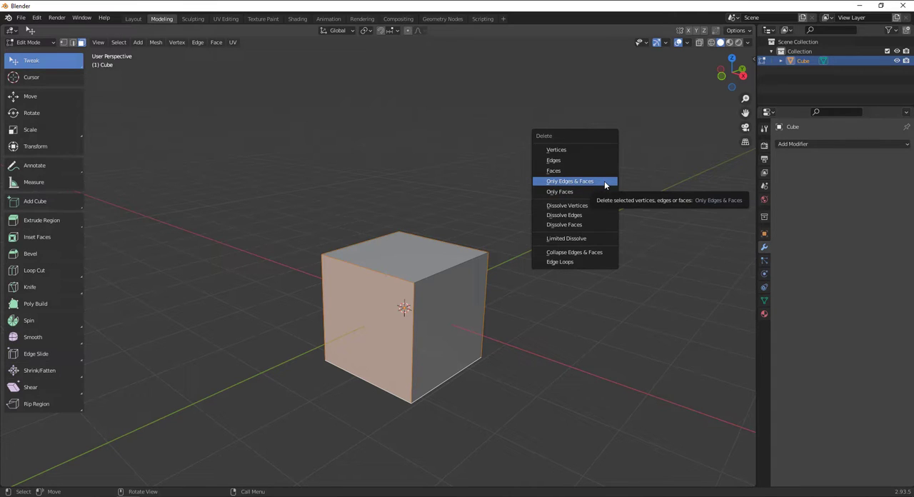
pyautogui.click(567, 150)
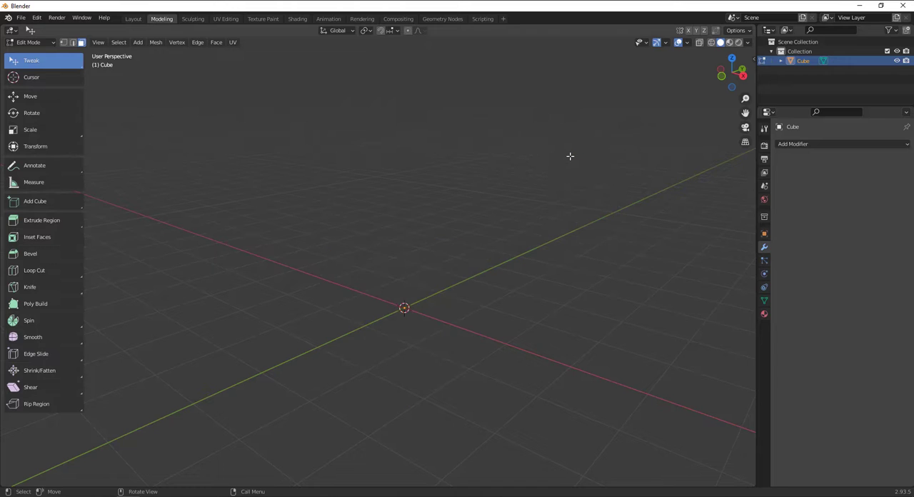
pyautogui.hotkey('ctrl', 'z')
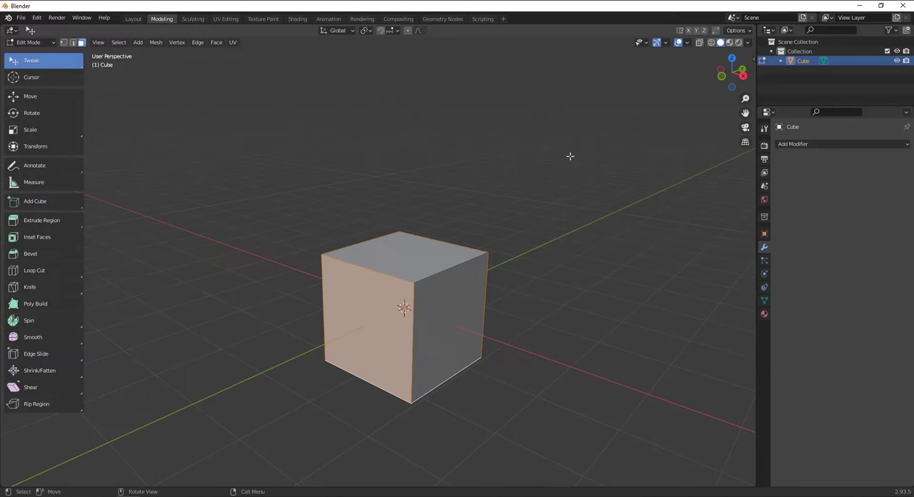
# Try deleting the selection with the Edges option, examine the remaining geometry and undo the deletion
pyautogui.press('x')
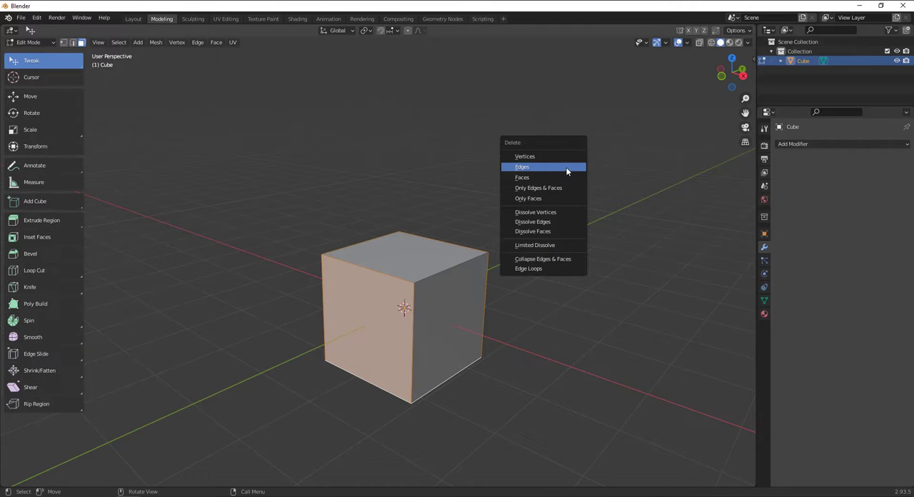
pyautogui.click(567, 172)
pyautogui.moveTo(454, 310); pyautogui.dragTo(426, 315, button='middle')
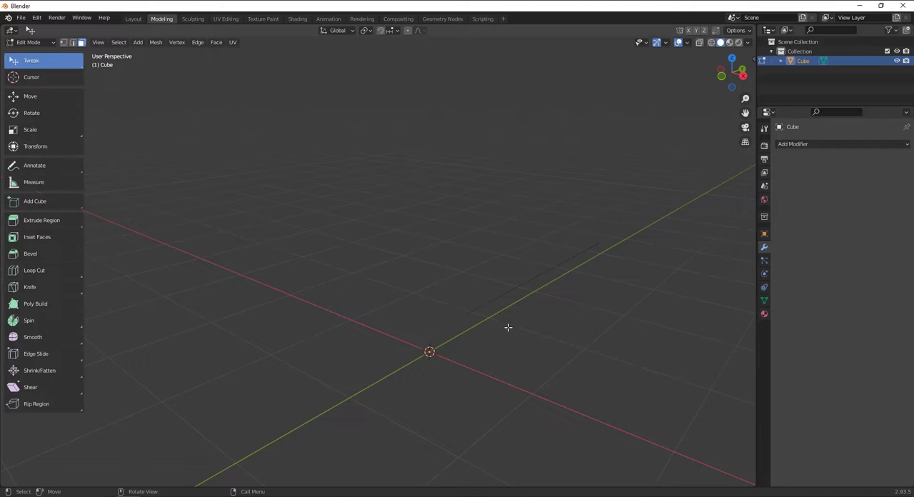
pyautogui.moveTo(485, 323); pyautogui.dragTo(534, 321, button='middle')
pyautogui.moveTo(541, 282)
pyautogui.mouseDown(button='middle')
pyautogui.moveTo(522, 271)
pyautogui.moveTo(531, 271)
pyautogui.mouseUp(button='middle')
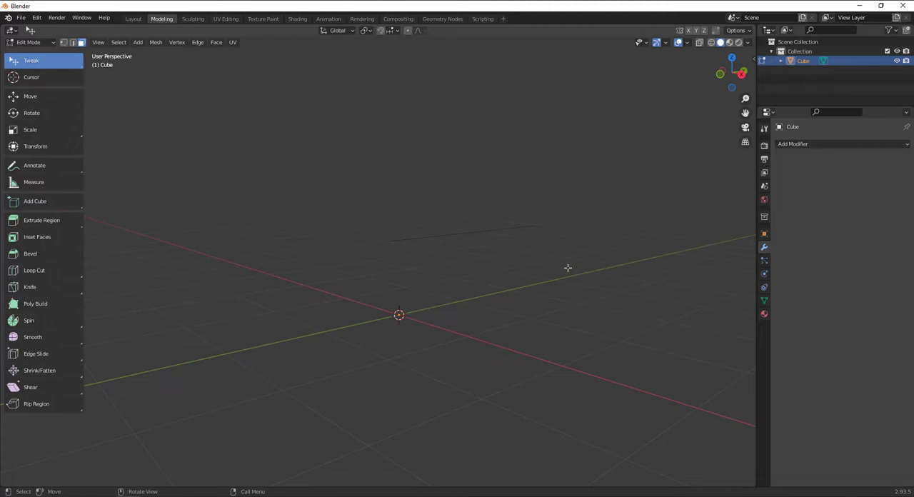
pyautogui.hotkey('ctrl', 'z')
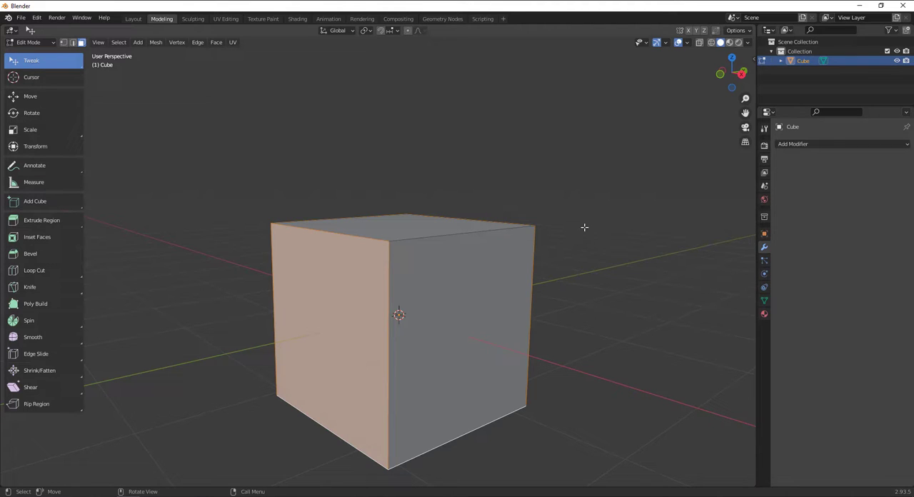
# Delete the four selected faces of the cube with the Faces option
pyautogui.press('x')
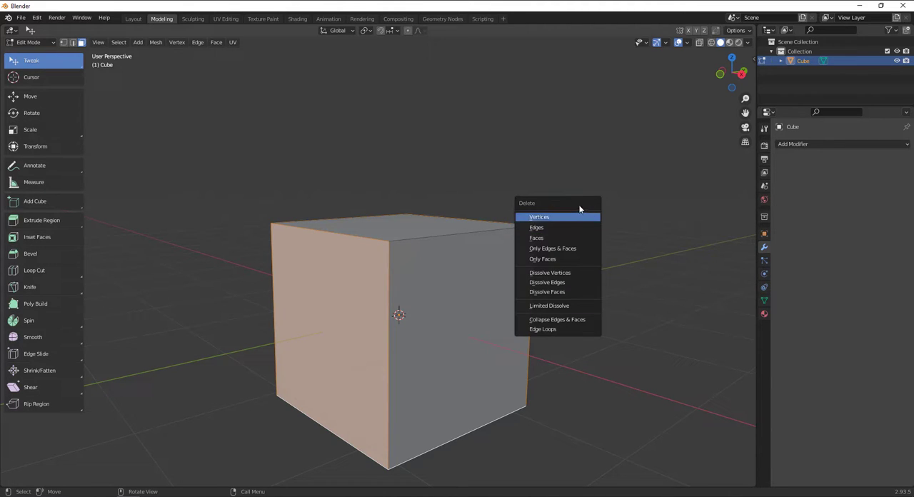
pyautogui.moveTo(582, 204); pyautogui.dragTo(637, 175)
pyautogui.click(604, 207)
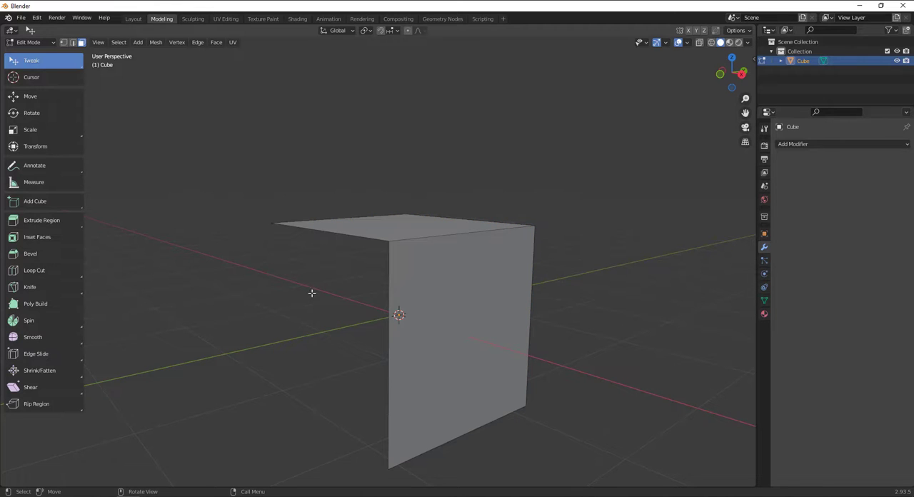
pyautogui.moveTo(312, 292)
pyautogui.mouseDown(button='middle')
pyautogui.moveTo(414, 300)
pyautogui.moveTo(307, 300)
pyautogui.mouseUp(button='middle')
pyautogui.scroll(-3, 327, 286)
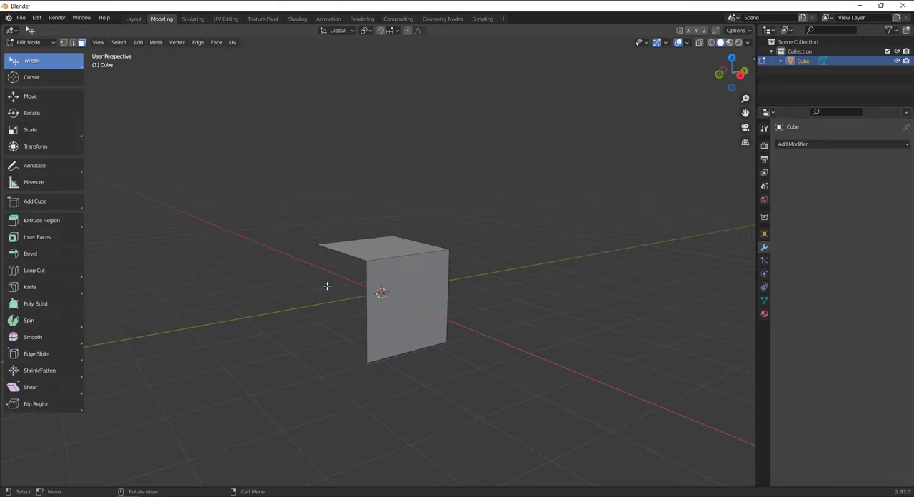
pyautogui.press('x')
pyautogui.click(411, 259)
pyautogui.click(443, 284)
# Use face selection to pick the remaining top face and side face alternately, ending on the top face
pyautogui.click(81, 42)
pyautogui.click(353, 244)
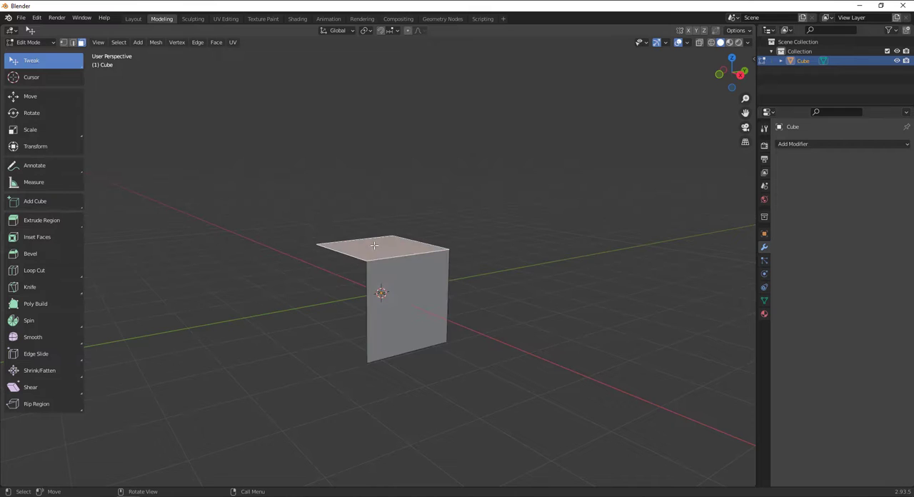
pyautogui.click(383, 274)
pyautogui.click(379, 252)
pyautogui.click(399, 277)
pyautogui.click(380, 253)
pyautogui.click(405, 284)
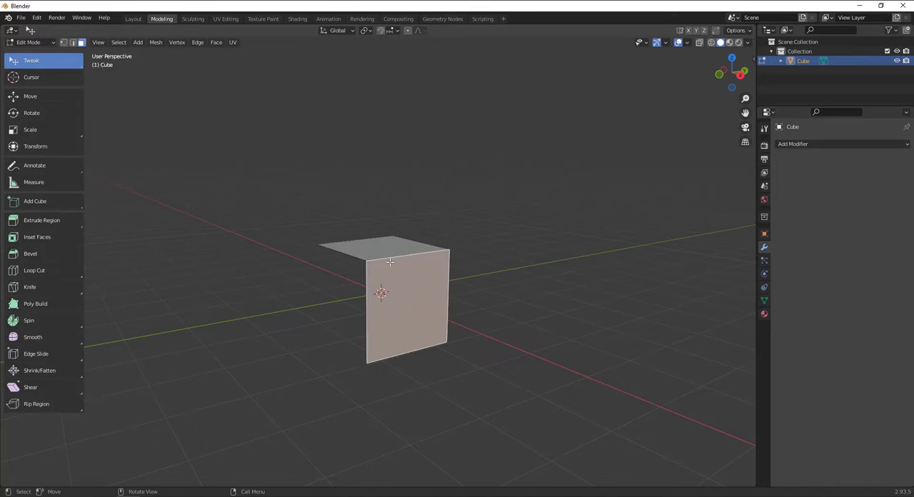
pyautogui.click(390, 248)
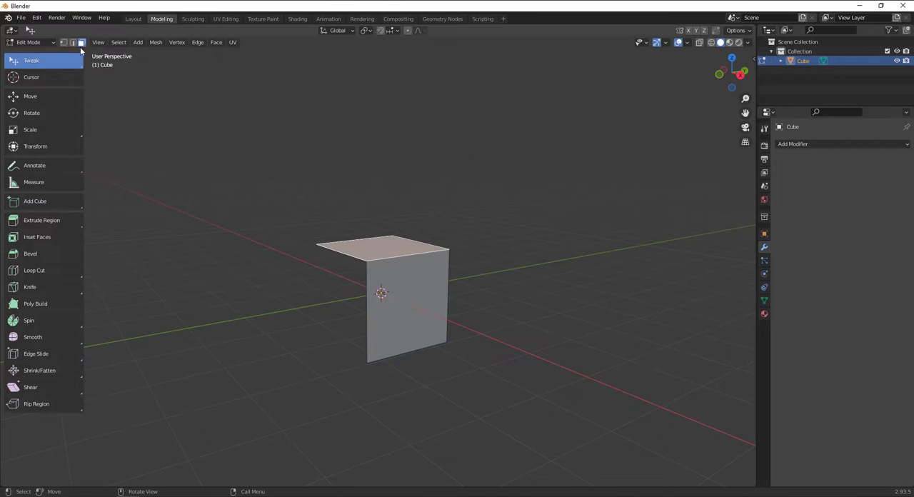
# Switch to edge selection and select the edge shared by the top face and the side face
pyautogui.click(73, 43)
pyautogui.click(406, 260)
pyautogui.scroll(2, 405, 266)
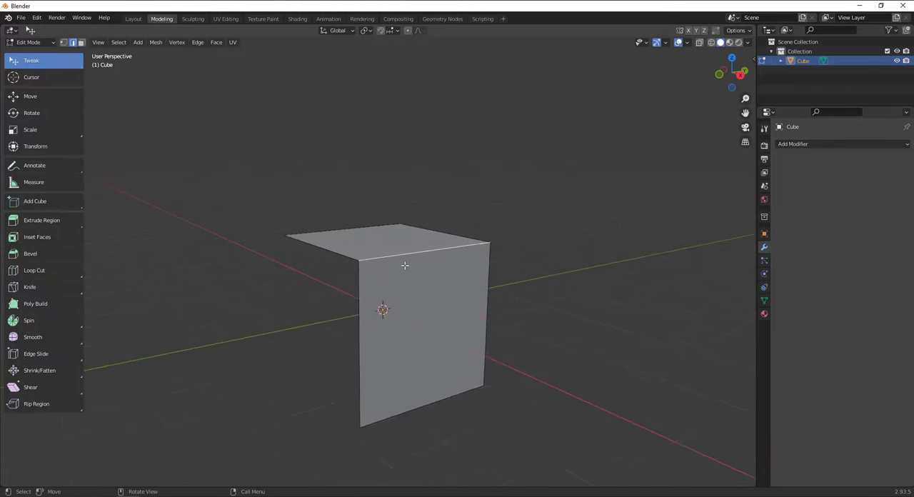
pyautogui.moveTo(405, 265); pyautogui.dragTo(498, 288, button='middle')
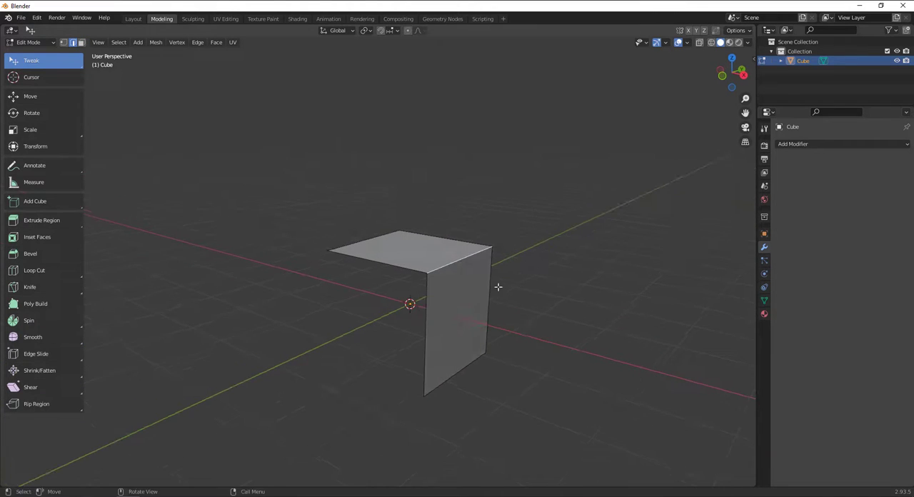
# Bevel the edge shared by the top and side faces by about 1.02 m with one segment, and shrink the toolbar to icons only
pyautogui.click(29, 254)
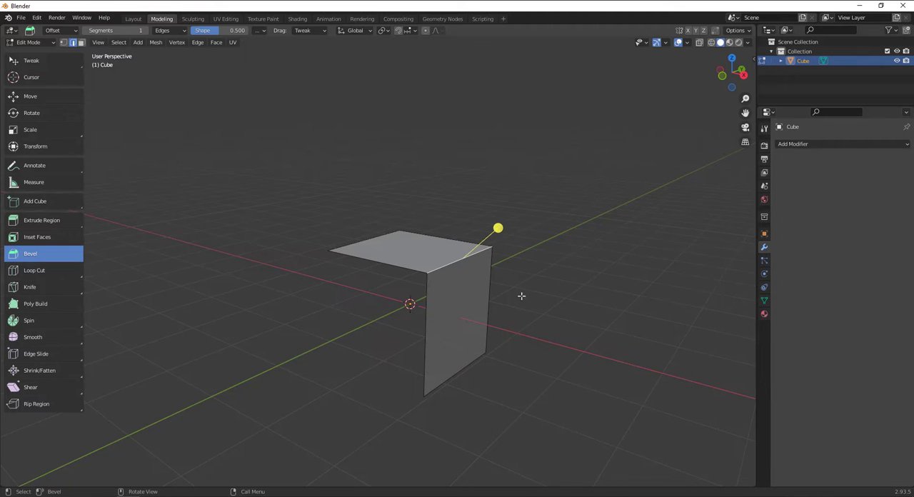
pyautogui.moveTo(518, 340); pyautogui.dragTo(500, 314, button='middle')
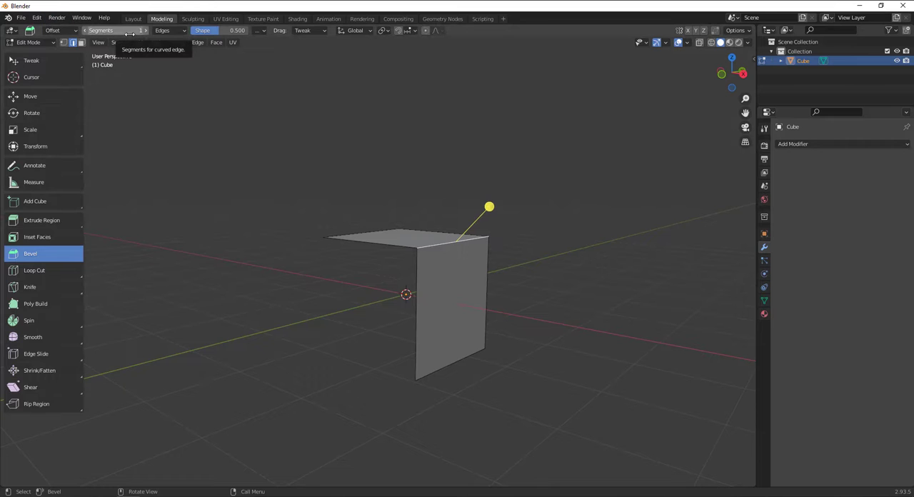
pyautogui.moveTo(243, 63); pyautogui.dragTo(508, 226, button='middle')
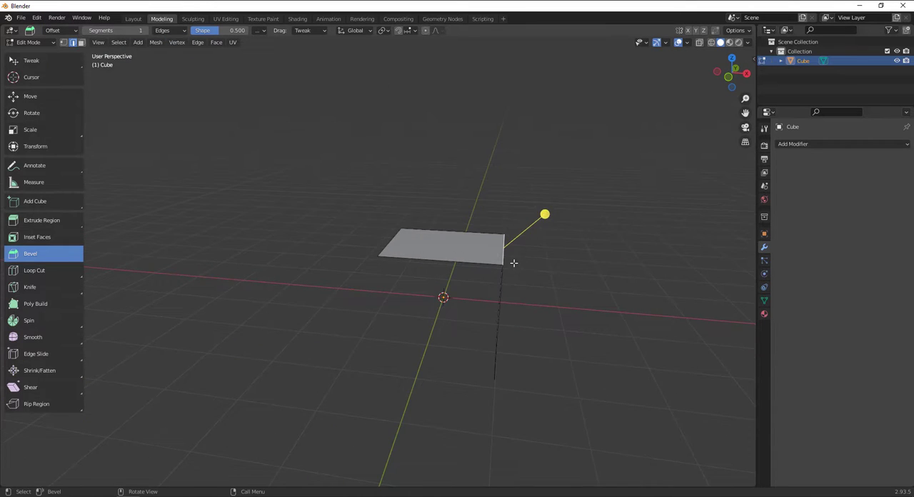
pyautogui.moveTo(514, 263); pyautogui.dragTo(515, 241, button='middle')
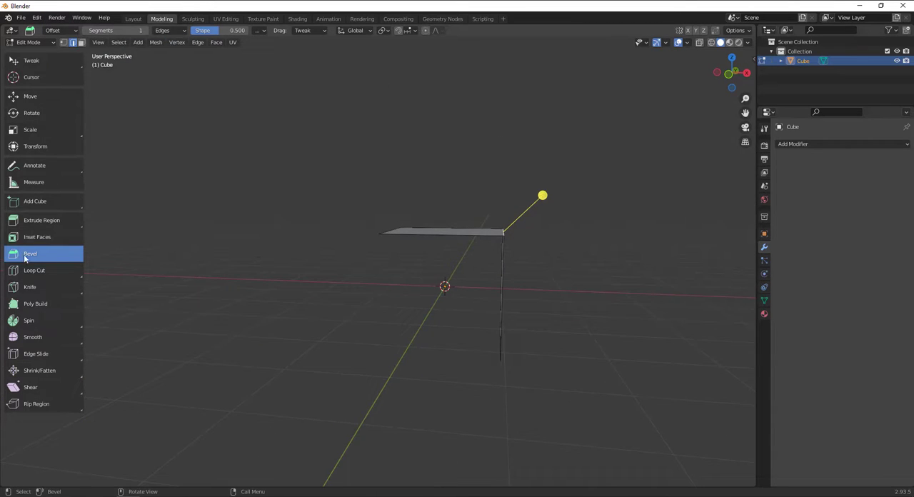
pyautogui.moveTo(543, 195); pyautogui.dragTo(631, 247)
pyautogui.moveTo(632, 246); pyautogui.dragTo(605, 272, button='middle')
pyautogui.press('KP_Decimal')
pyautogui.scroll(-4, 535, 255)
pyautogui.moveTo(543, 286); pyautogui.dragTo(550, 308, button='middle')
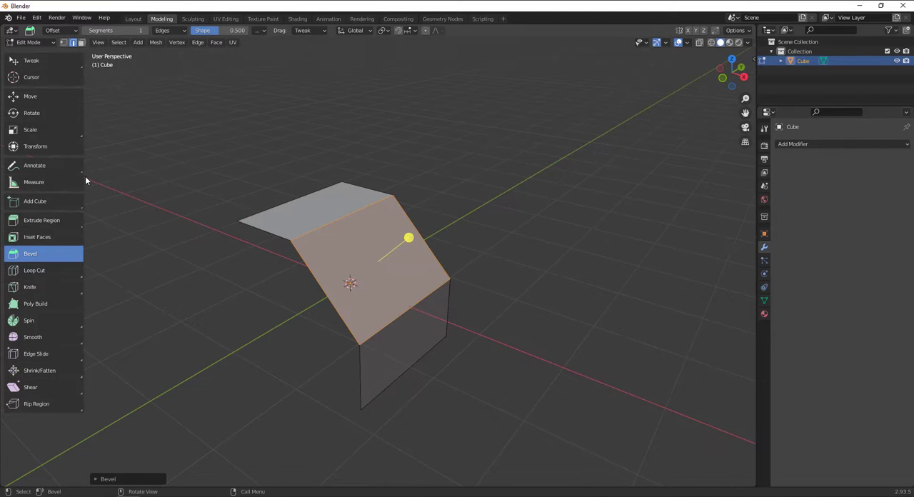
pyautogui.moveTo(85, 176); pyautogui.dragTo(29, 177)
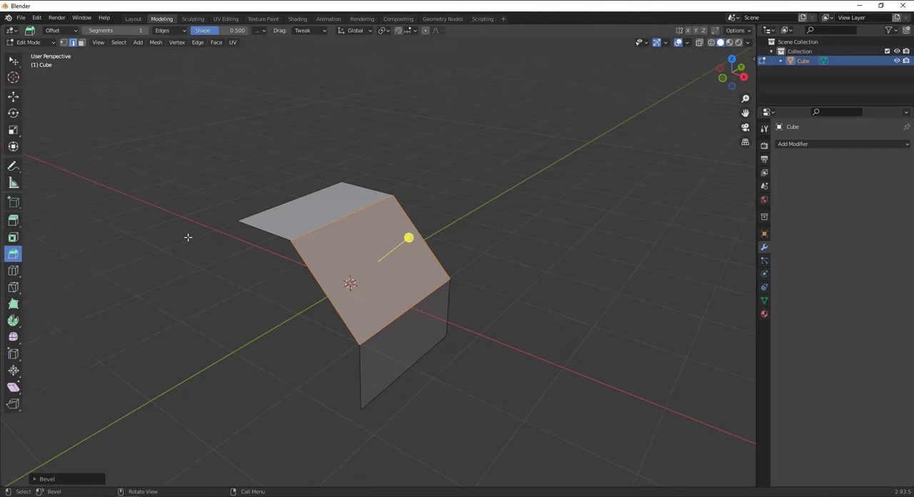
pyautogui.moveTo(430, 311); pyautogui.dragTo(450, 298, button='middle')
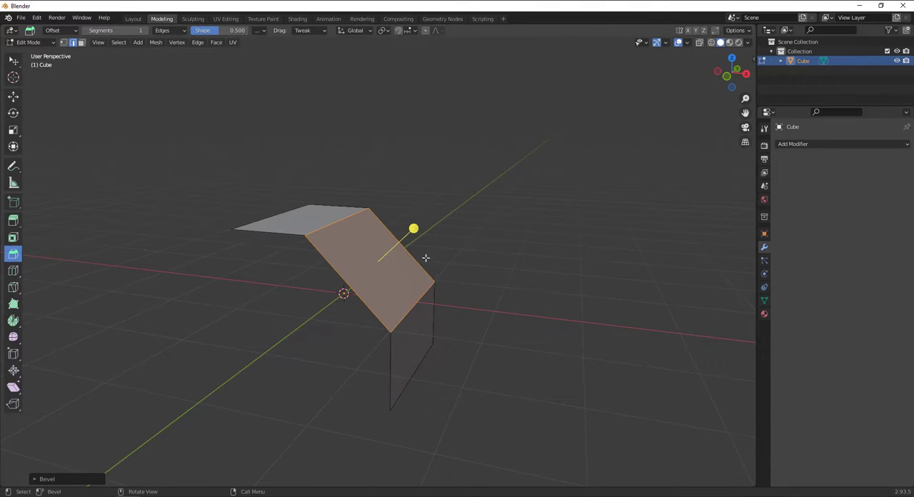
# Set the Bevel tool's segments to 3, and set the segments of the bevel just made to 3 as well
pyautogui.click(122, 31)
pyautogui.write('3')
pyautogui.press('Return')
pyautogui.click(38, 479)
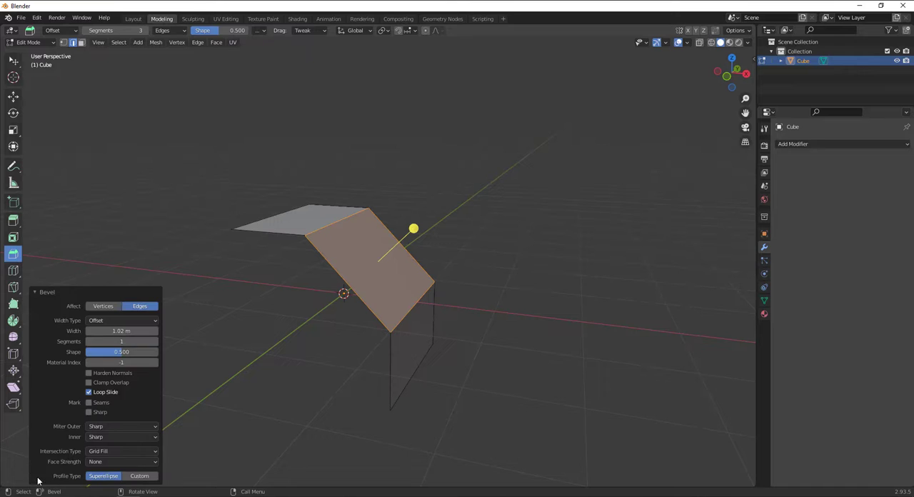
pyautogui.click(121, 342)
pyautogui.write('3')
pyautogui.press('Return')
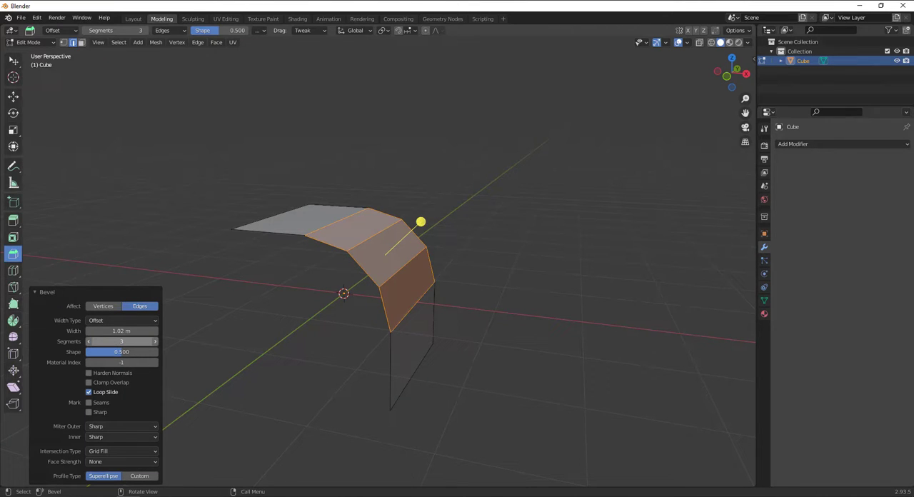
# Try adjusting the bevel to 4 segments, a shape of 0.045 and a width of 1.45 m, and undo the bevel
pyautogui.moveTo(121, 341); pyautogui.dragTo(75, 357)
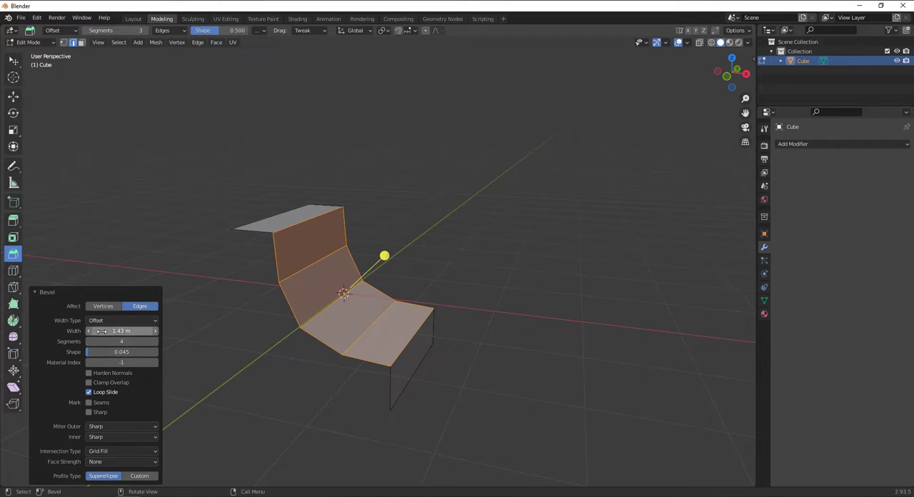
pyautogui.moveTo(120, 330)
pyautogui.mouseDown()
pyautogui.moveTo(143, 331)
pyautogui.moveTo(122, 331)
pyautogui.mouseUp()
pyautogui.moveTo(512, 271)
pyautogui.mouseDown(button='middle')
pyautogui.moveTo(305, 266)
pyautogui.moveTo(486, 252)
pyautogui.moveTo(520, 266)
pyautogui.mouseUp(button='middle')
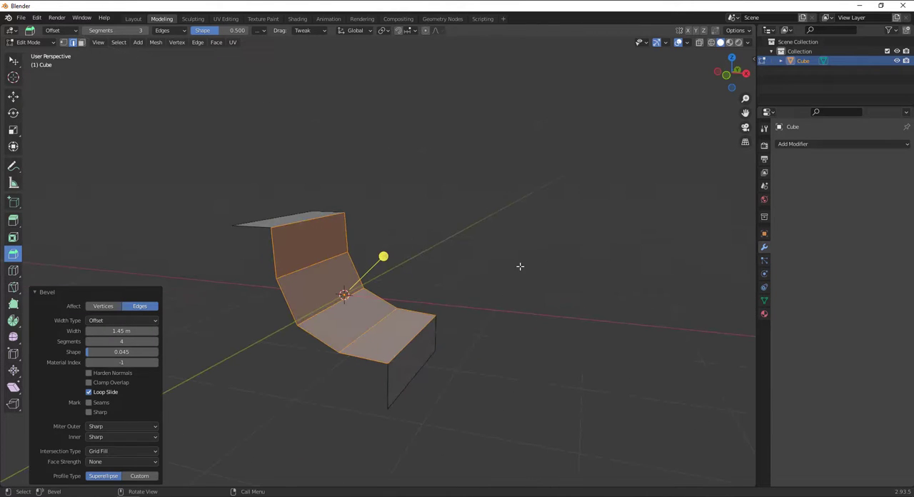
pyautogui.hotkey('ctrl', 'z')
pyautogui.hotkey('ctrl', 'z')
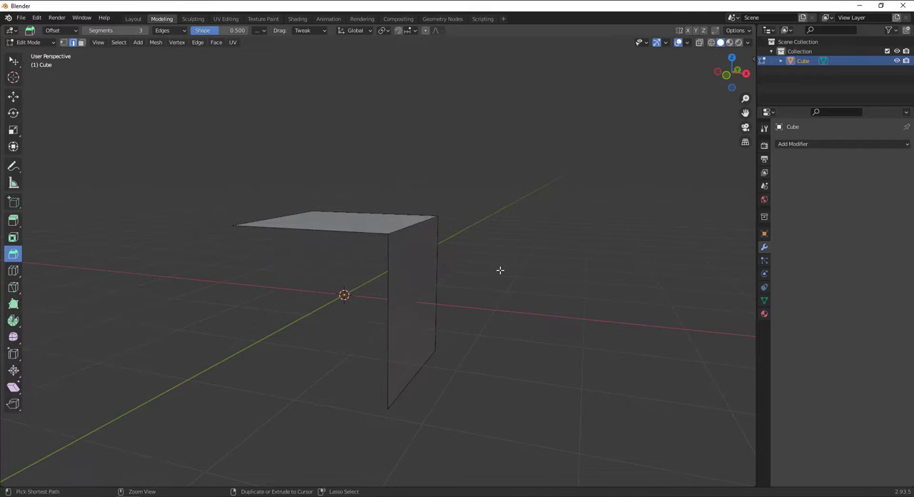
# Set the Bevel tool's segments to 1, try beveling the shared edge by about 1.1 m and undo the bevel
pyautogui.click(119, 31)
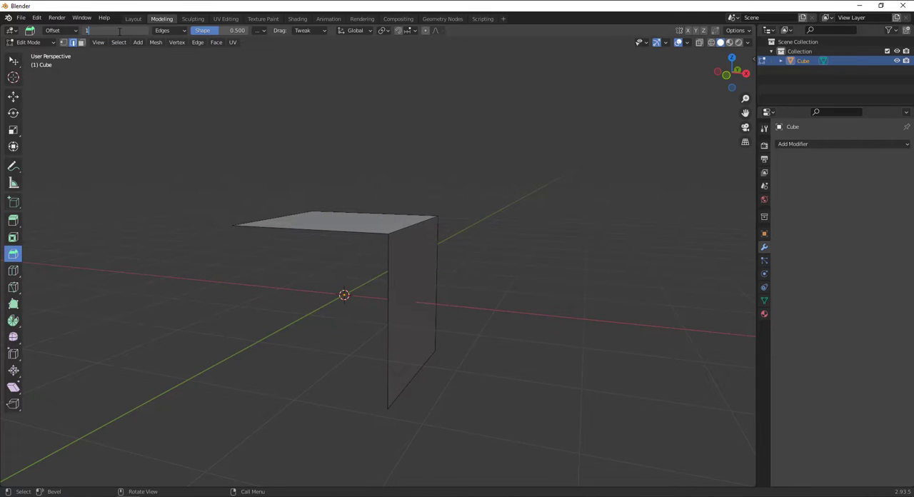
pyautogui.write('1')
pyautogui.press('Return')
pyautogui.moveTo(413, 222); pyautogui.dragTo(567, 154)
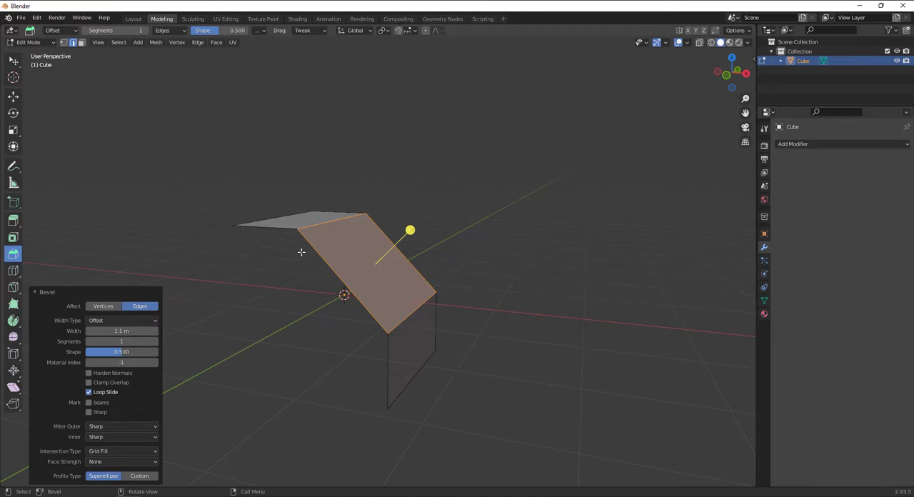
pyautogui.hotkey('ctrl', 'z')
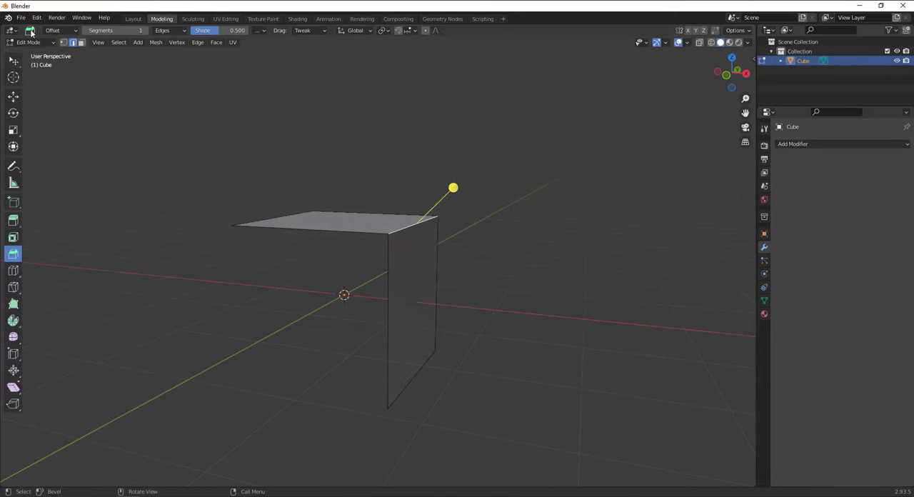
# Set the Bevel tool's segments to 3, try beveling the shared edge by about 1.25 m and undo the bevel
pyautogui.click(136, 31)
pyautogui.write('3')
pyautogui.press('Return')
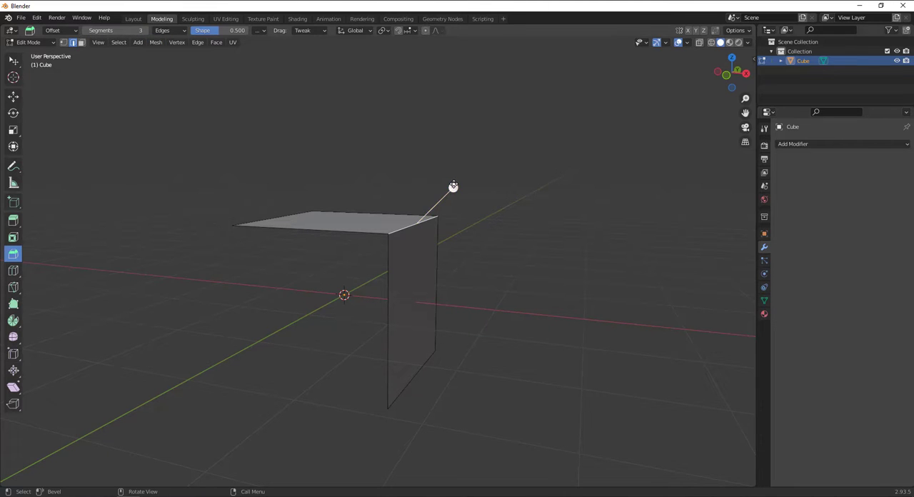
pyautogui.moveTo(452, 189); pyautogui.dragTo(566, 172)
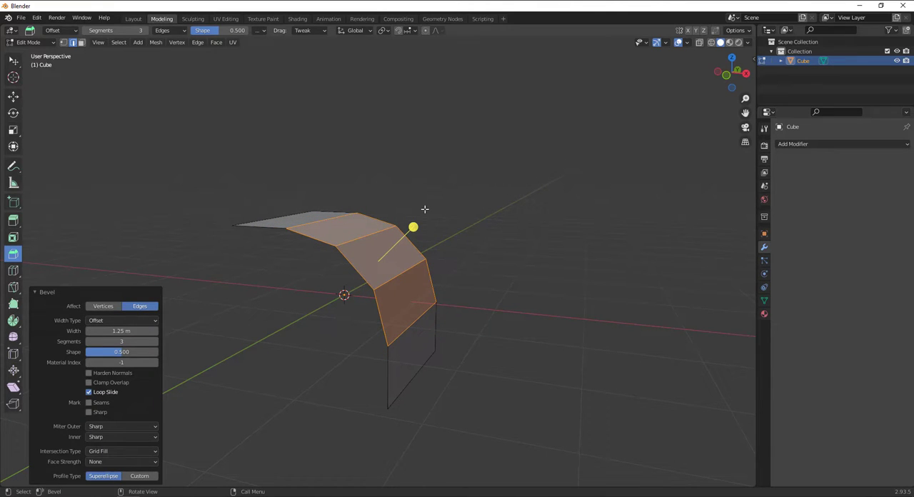
pyautogui.hotkey('ctrl', 'z')
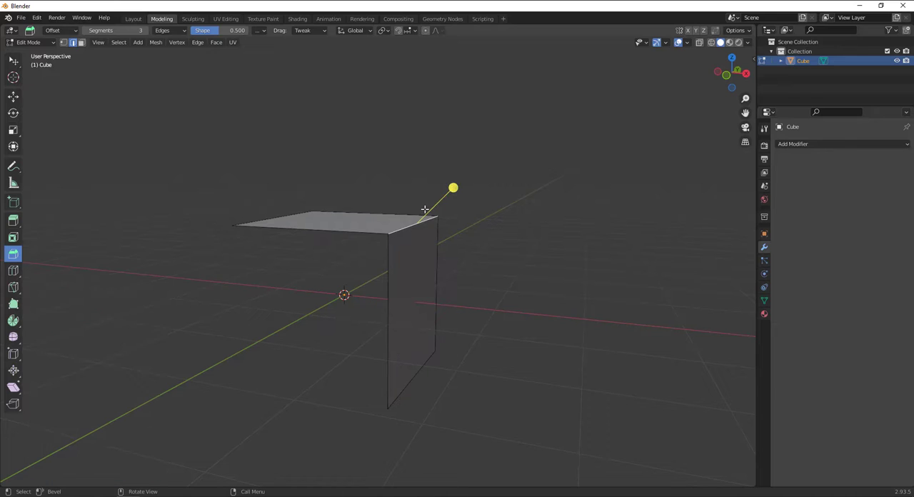
# Enter a shape of -0.5 for the Bevel tool and bevel the shared edge by about 1.28 m
pyautogui.click(220, 33)
pyautogui.write('-0.5')
pyautogui.press('Return')
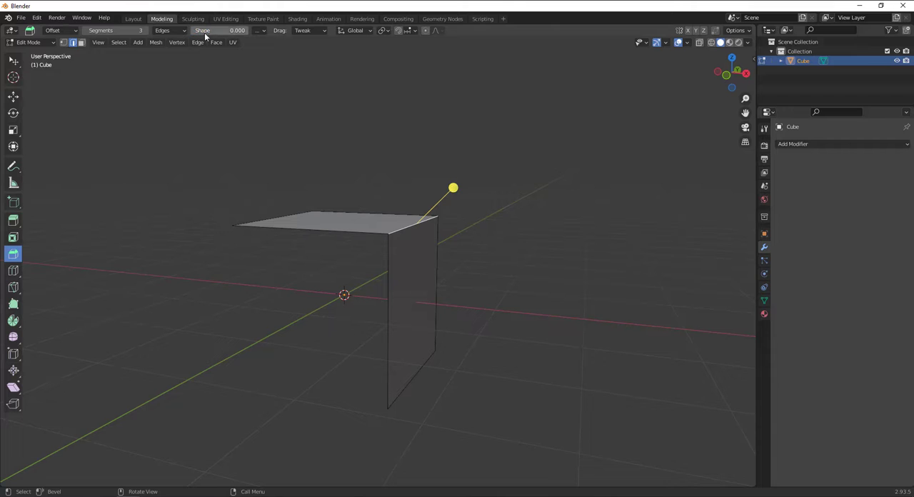
pyautogui.moveTo(453, 187); pyautogui.dragTo(558, 159)
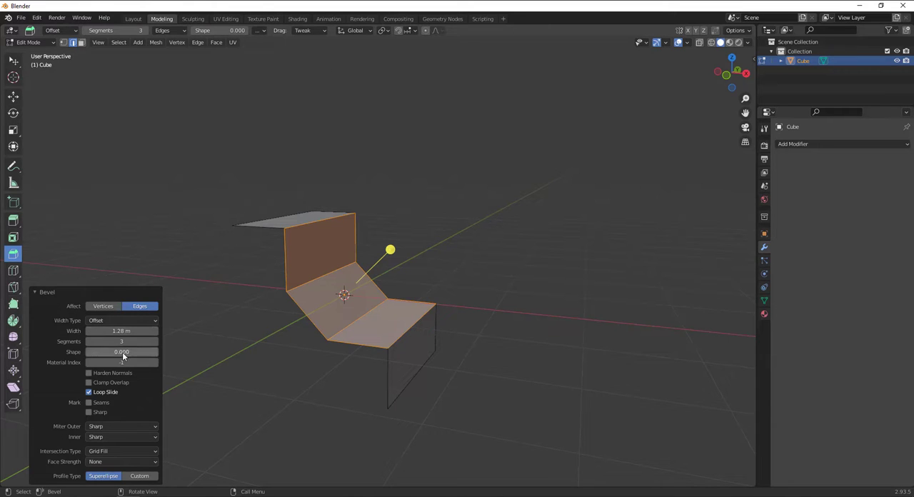
# Set the shape of the bevel just made to 0.5, set the Bevel tool's segments to 1 and clear the selection
pyautogui.click(122, 353)
pyautogui.write('0.5')
pyautogui.press('Return')
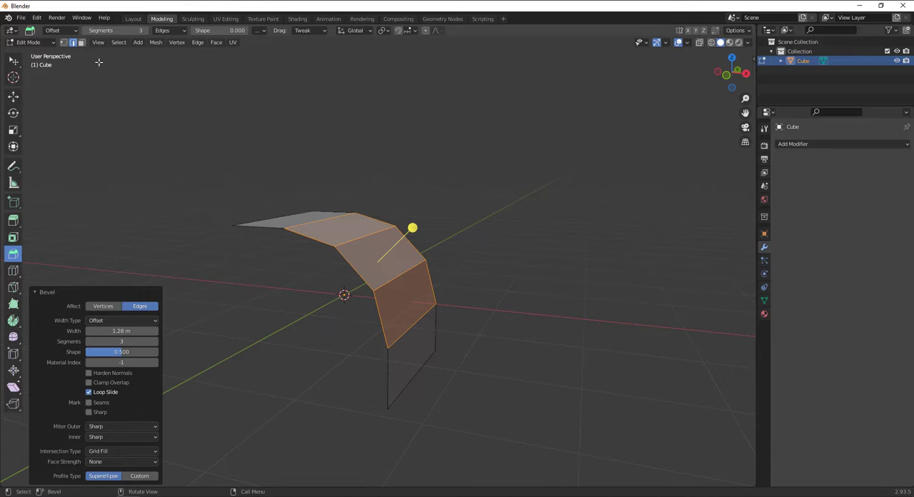
pyautogui.click(114, 30)
pyautogui.write('1')
pyautogui.press('Return')
pyautogui.click(129, 244)
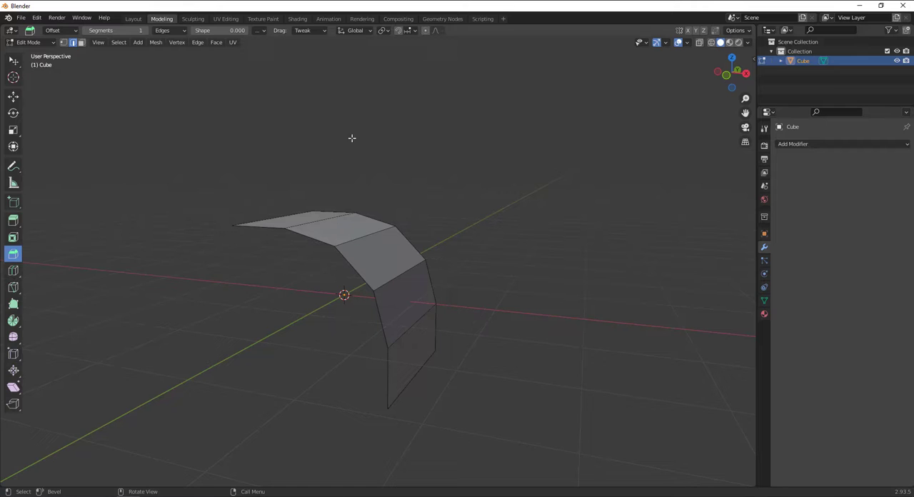
# Switch to Object Mode and delete the beveled object
pyautogui.click(28, 42)
pyautogui.click(32, 54)
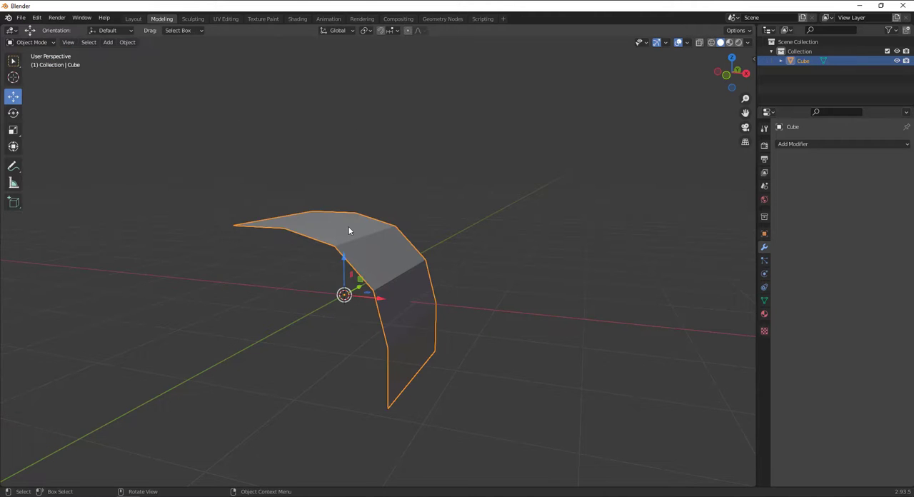
pyautogui.rightClick(349, 260)
pyautogui.click(350, 260)
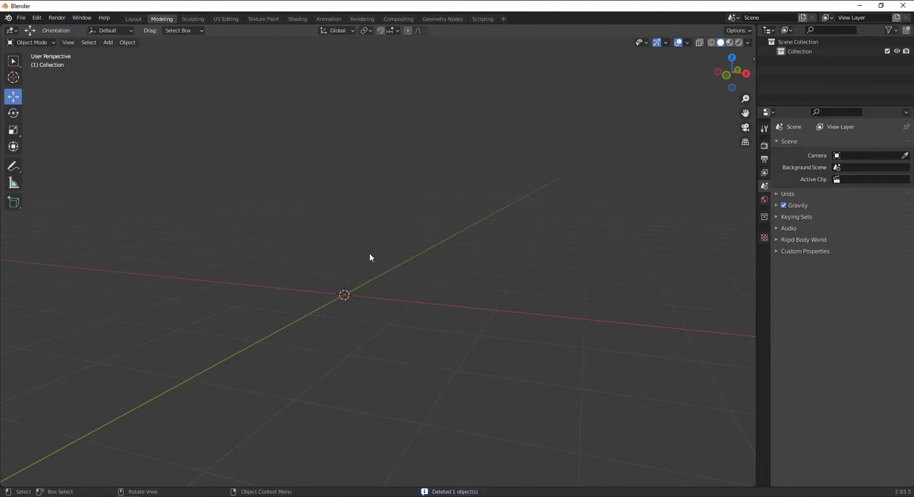
# Add a new mesh cube at the origin and switch it to Edit Mode
pyautogui.click(108, 42)
pyautogui.moveTo(121, 54)
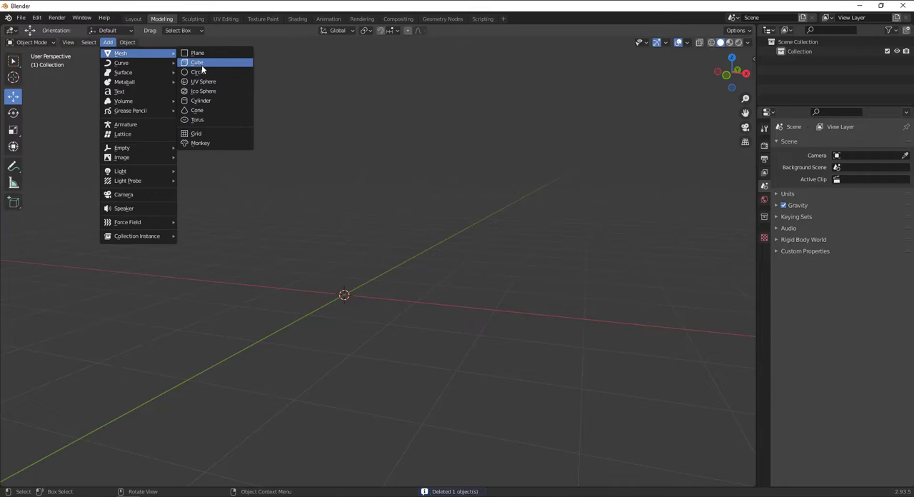
pyautogui.click(202, 63)
pyautogui.click(29, 43)
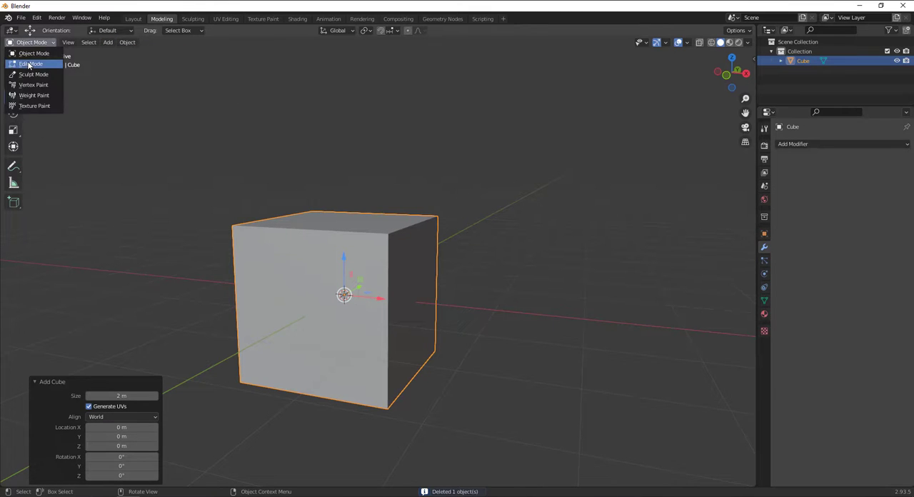
pyautogui.click(32, 63)
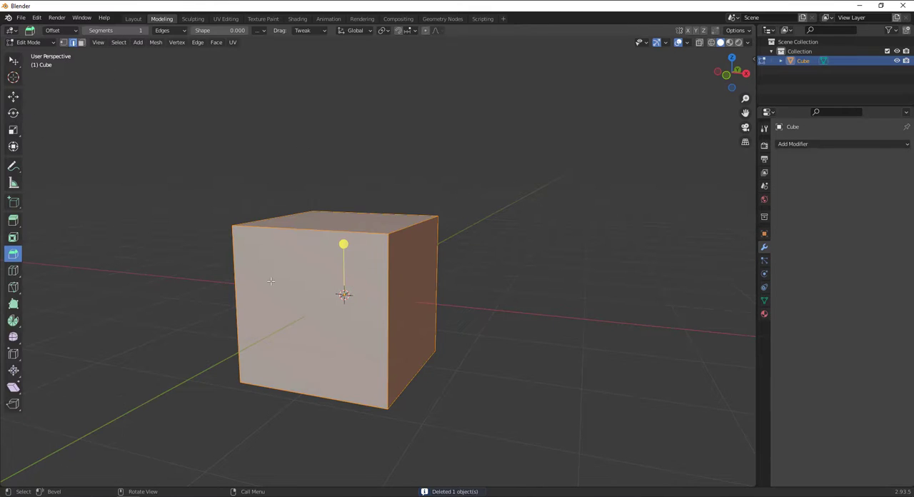
# Activate the Loop Cut tool for the new cube and bring its top face into view
pyautogui.click(13, 271)
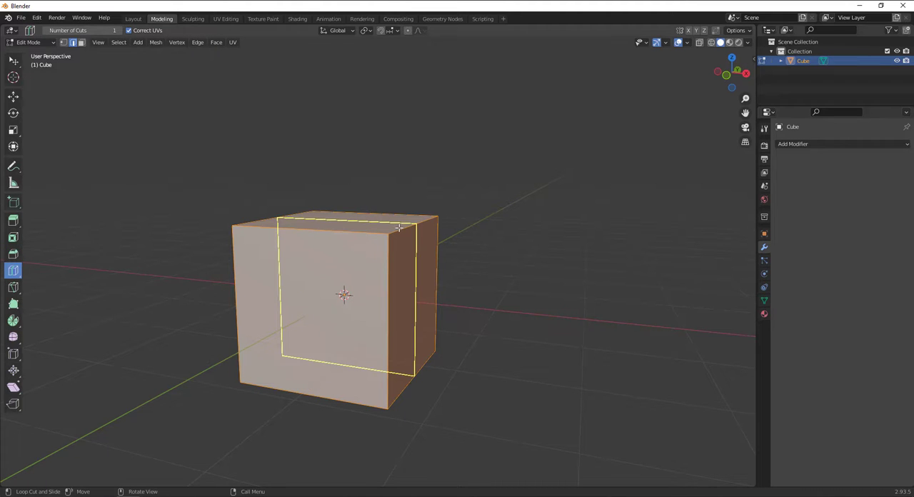
pyautogui.moveTo(483, 229); pyautogui.dragTo(330, 228, button='middle')
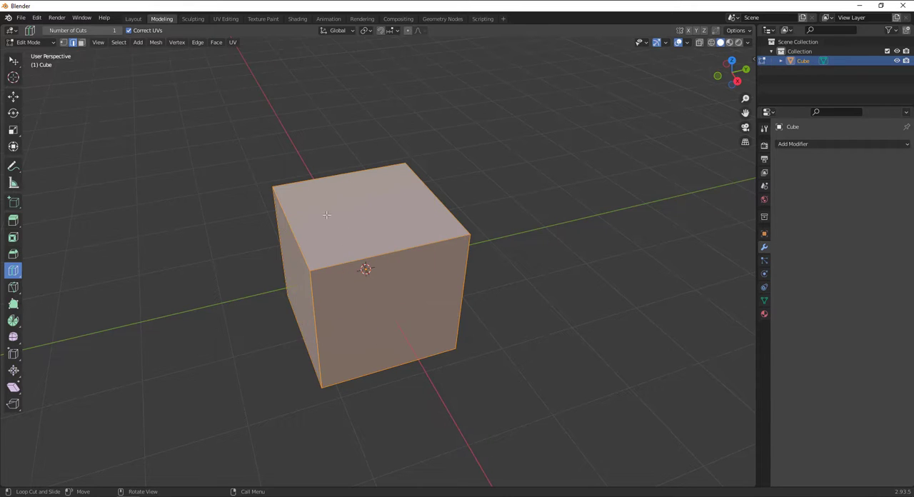
# Add vertical loop cuts close to two opposite sides of the cube and one perpendicular loop cut near the middle, at a factor of about 0.015
pyautogui.click(388, 248)
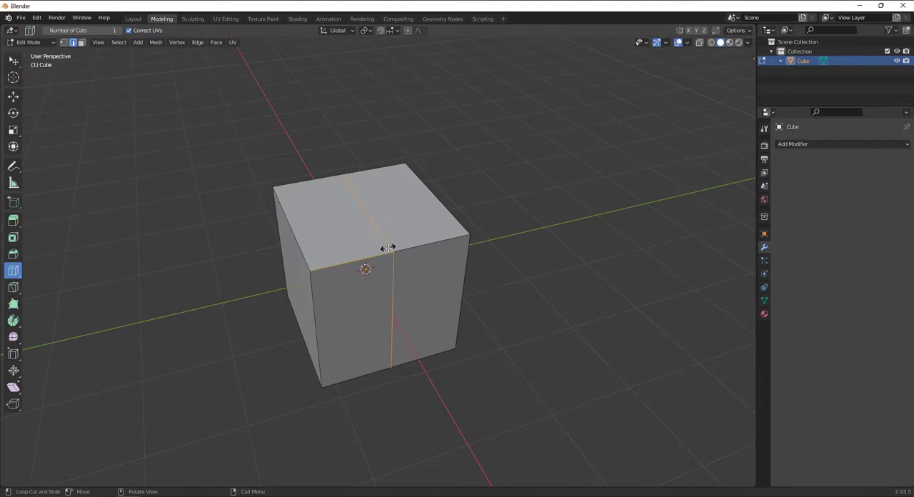
pyautogui.moveTo(387, 248); pyautogui.dragTo(322, 302)
pyautogui.moveTo(424, 259); pyautogui.dragTo(503, 233)
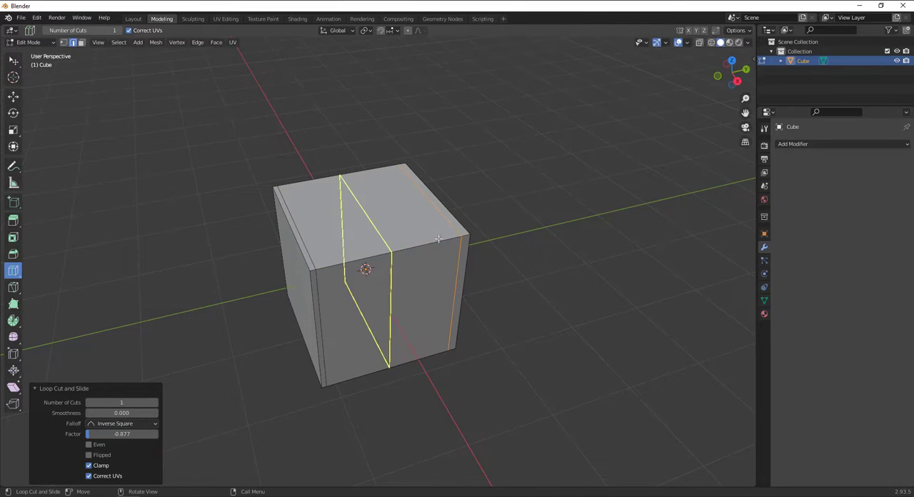
pyautogui.click(292, 251)
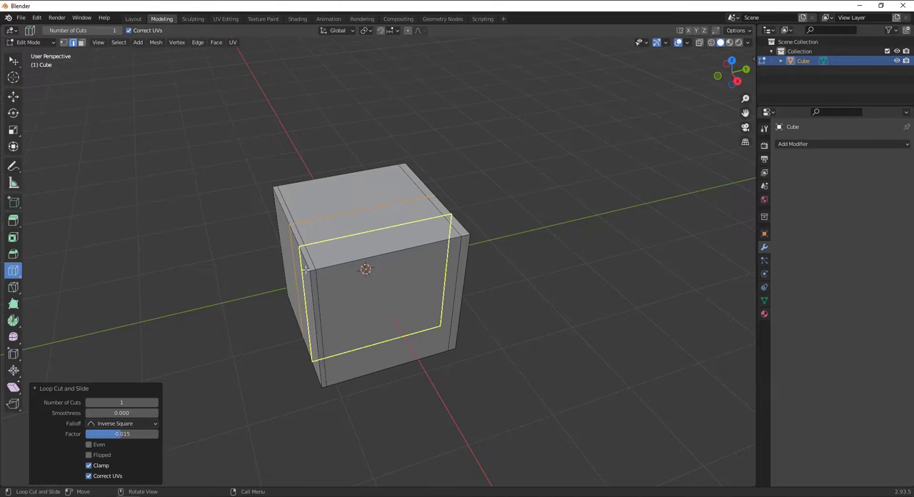
# Add horizontal loop cuts close to the cube's top and bottom edges, at factors of about -0.90 and 0.83
pyautogui.moveTo(220, 338); pyautogui.dragTo(311, 289, button='middle')
pyautogui.moveTo(420, 284); pyautogui.dragTo(438, 220)
pyautogui.click(407, 265)
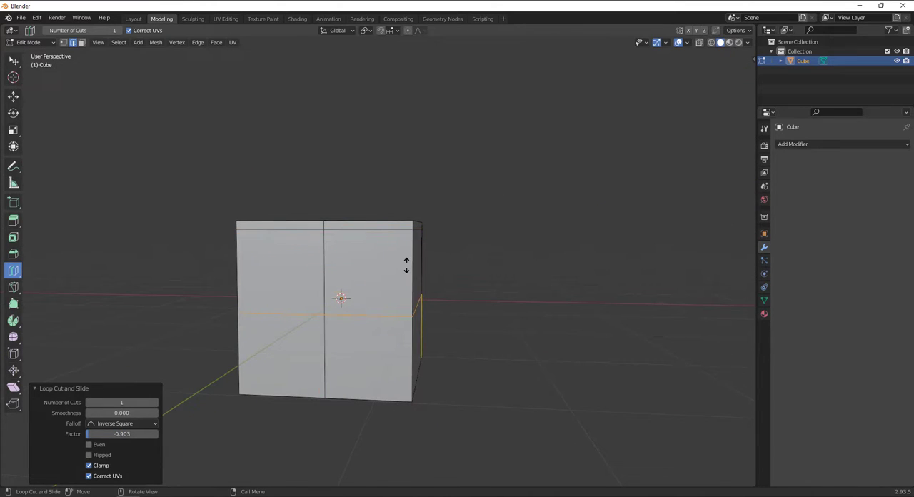
pyautogui.moveTo(406, 265); pyautogui.dragTo(408, 347)
pyautogui.moveTo(408, 347); pyautogui.dragTo(422, 299, button='middle')
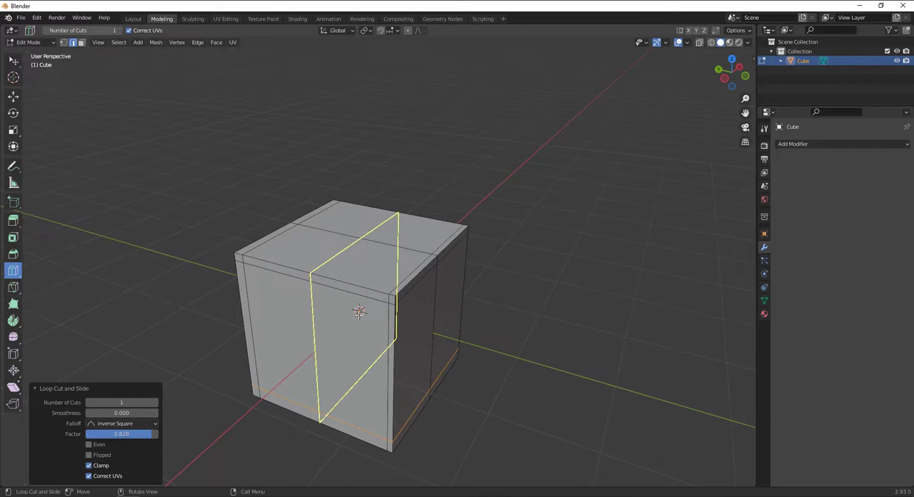
# Add a horizontal loop cut around the cube's middle and another vertical one through its centre, at a factor of about 0.05
pyautogui.moveTo(360, 311); pyautogui.dragTo(334, 287)
pyautogui.scroll(-4, 522, 280)
pyautogui.moveTo(522, 280); pyautogui.dragTo(389, 277, button='middle')
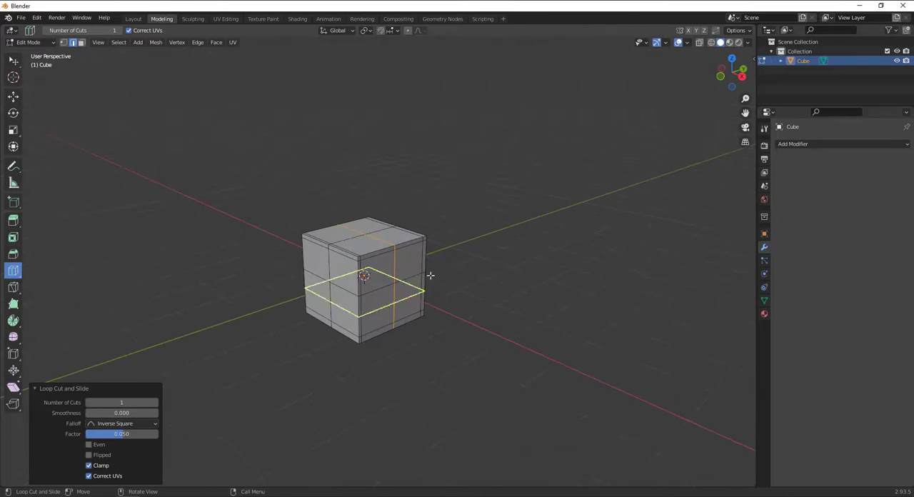
pyautogui.scroll(3, 430, 275)
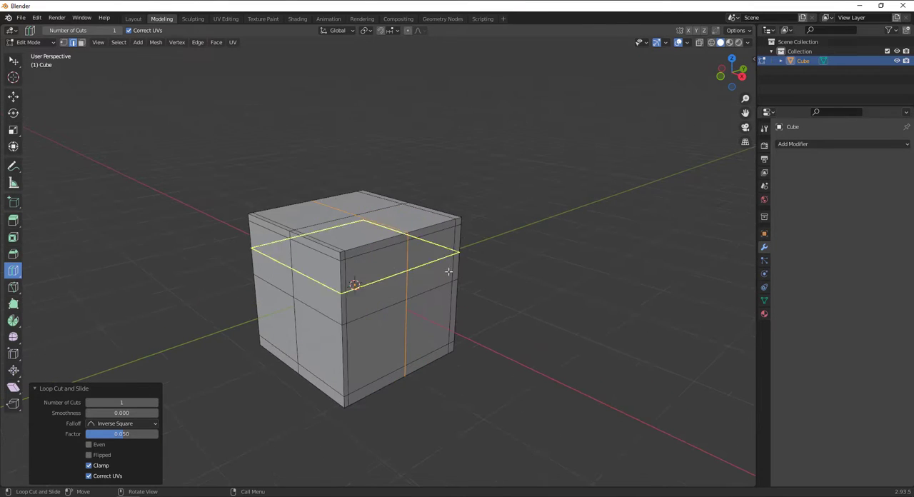
# Use Offset Edge Loop Cut to add several pairs of parallel loops on both sides of the selected central vertical loop
pyautogui.click(20, 273)
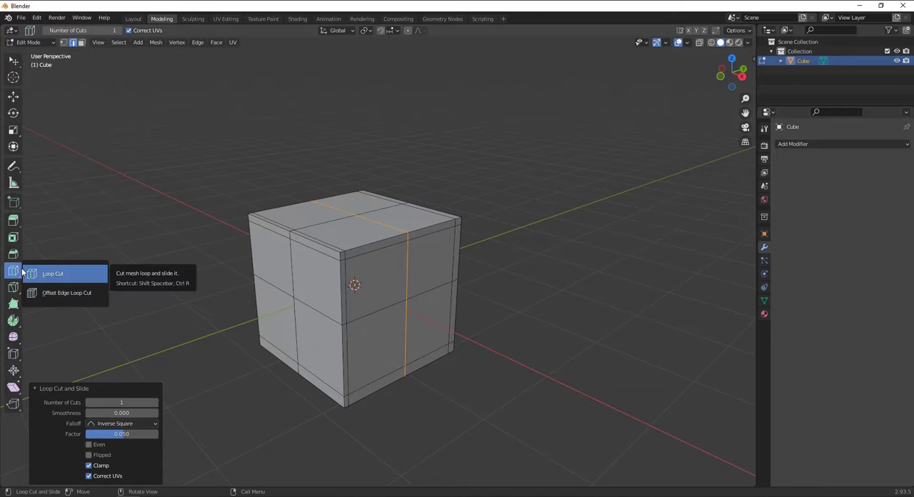
pyautogui.click(83, 294)
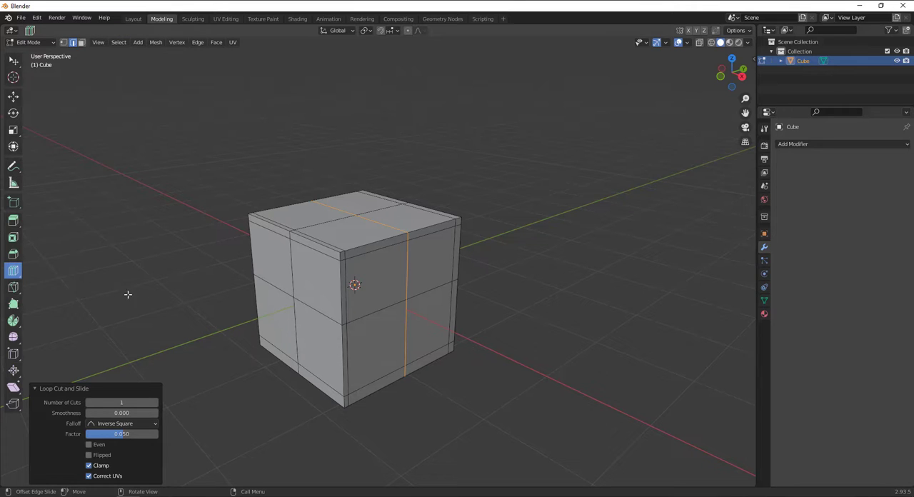
pyautogui.click(379, 243)
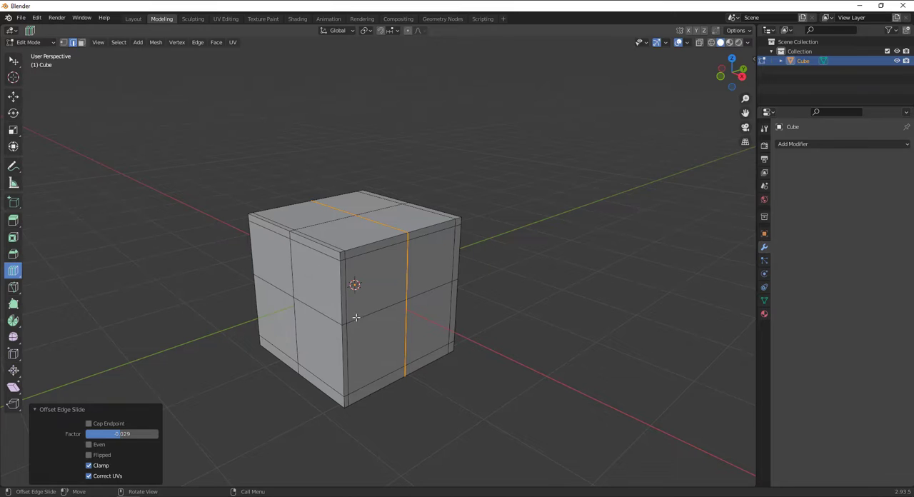
pyautogui.moveTo(655, 350); pyautogui.dragTo(590, 325, button='middle')
pyautogui.moveTo(397, 256); pyautogui.dragTo(396, 276)
pyautogui.moveTo(575, 302); pyautogui.dragTo(439, 261, button='middle')
pyautogui.moveTo(356, 259); pyautogui.dragTo(390, 276, button='middle')
pyautogui.moveTo(311, 272); pyautogui.dragTo(343, 297)
pyautogui.moveTo(343, 297); pyautogui.dragTo(382, 265, button='middle')
pyautogui.moveTo(383, 266); pyautogui.dragTo(389, 273)
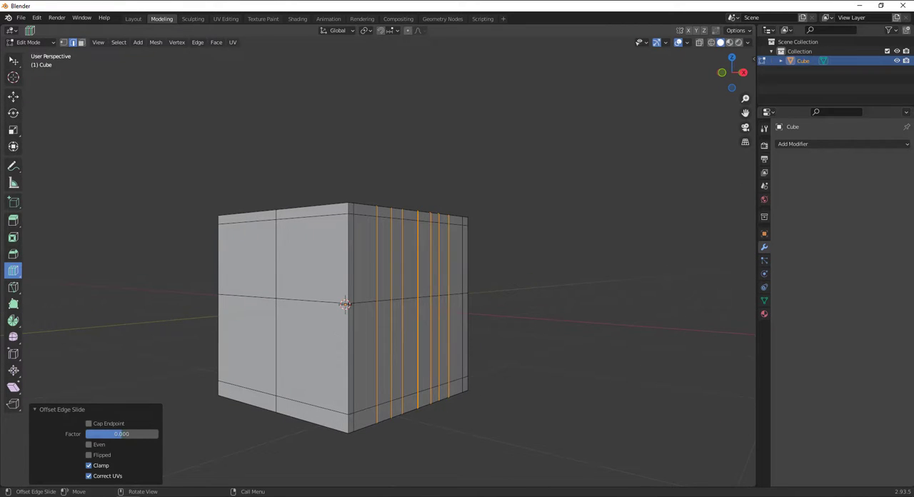
# Select the central vertical loop on the adjacent side and add several pairs of offset edge loops around it
pyautogui.click(213, 308)
pyautogui.click(345, 338)
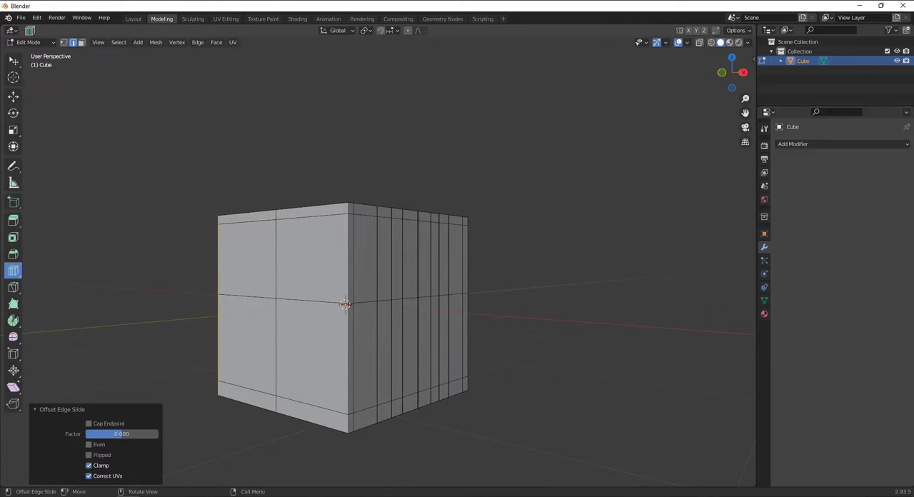
pyautogui.keyDown('alt'); pyautogui.click(349, 339); pyautogui.keyUp('alt')
pyautogui.moveTo(348, 340); pyautogui.dragTo(369, 348)
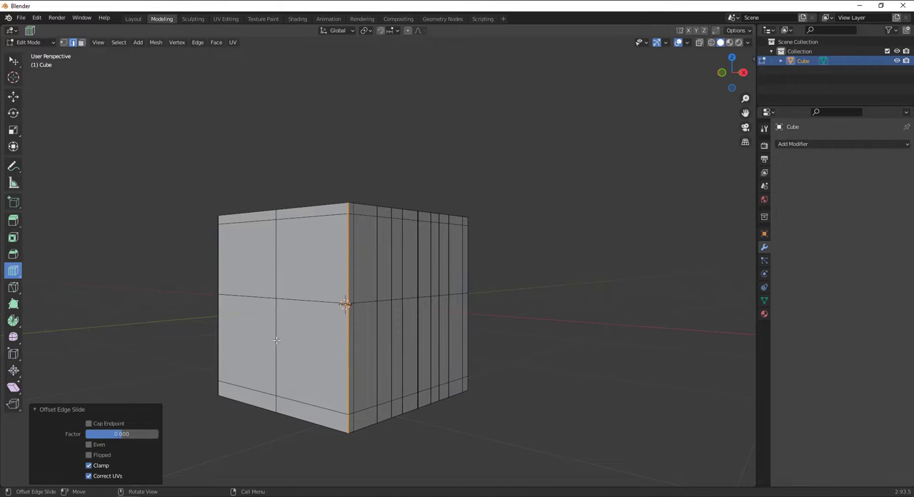
pyautogui.keyDown('alt'); pyautogui.click(277, 339); pyautogui.keyUp('alt')
pyautogui.moveTo(281, 268); pyautogui.dragTo(310, 318, button='middle')
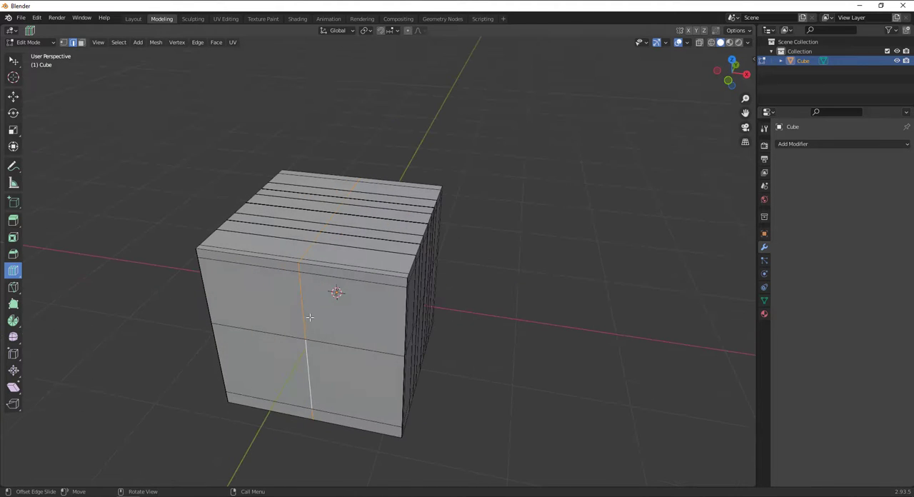
pyautogui.moveTo(299, 316); pyautogui.dragTo(389, 334)
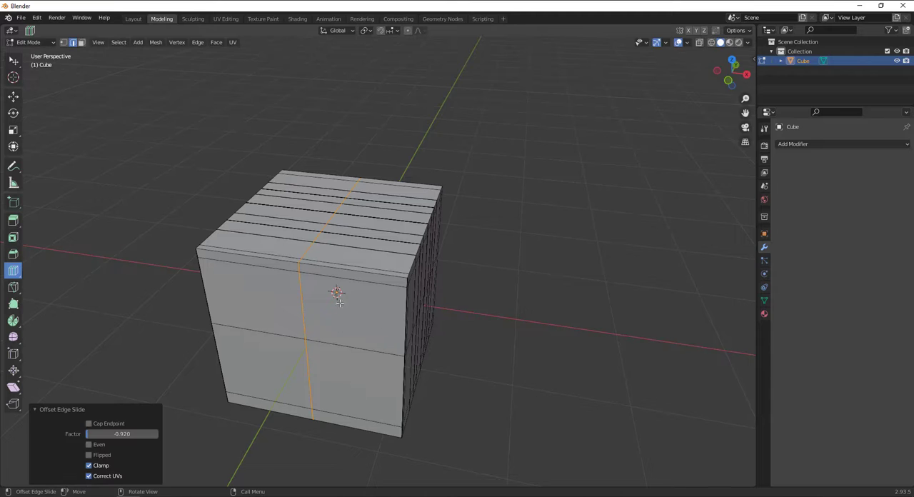
pyautogui.moveTo(347, 280); pyautogui.dragTo(325, 275)
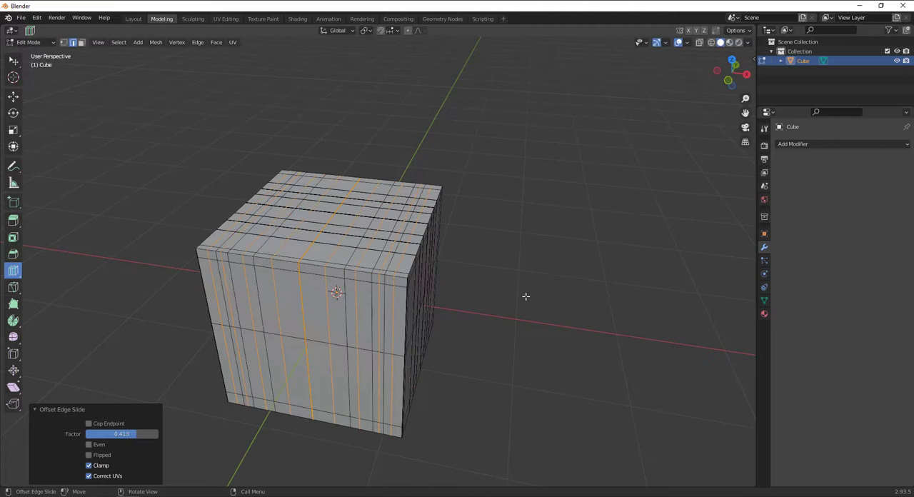
# Switch back to the selection tool and clear the selection of the offset loops
pyautogui.click(709, 483)
pyautogui.click(13, 62)
pyautogui.click(106, 111)
pyautogui.scroll(-1, 470, 382)
pyautogui.moveTo(470, 382); pyautogui.dragTo(44, 333, button='middle')
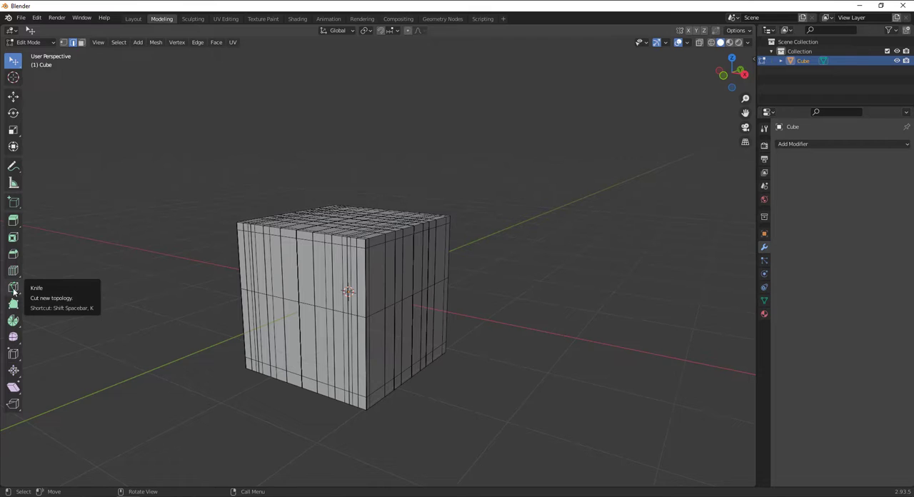
# Switch to Object Mode and delete the heavily cut cube
pyautogui.click(30, 43)
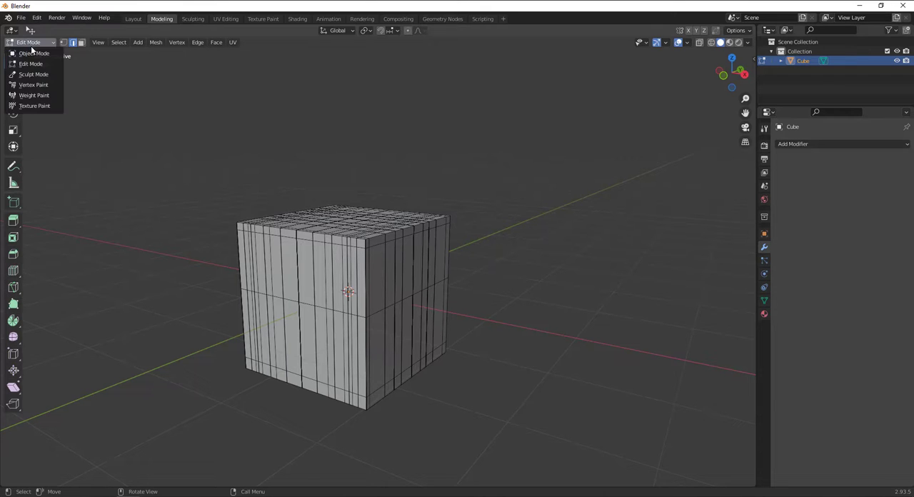
pyautogui.click(33, 53)
pyautogui.rightClick(268, 246)
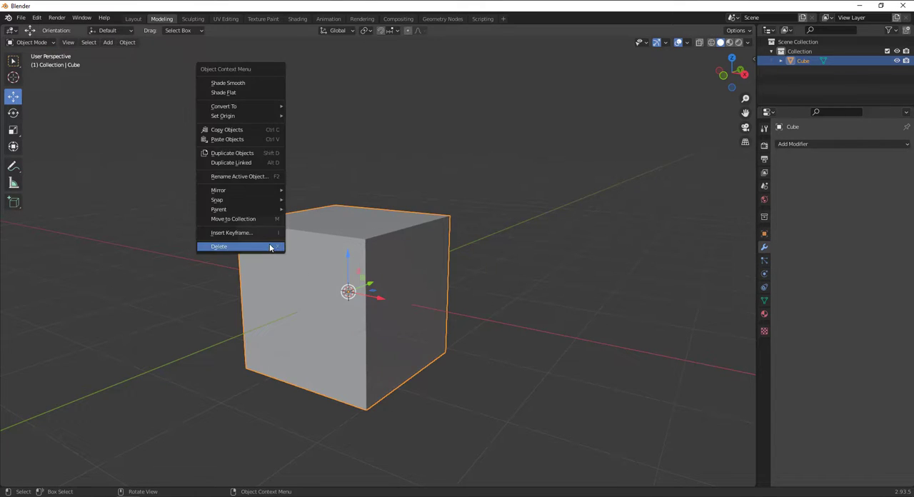
pyautogui.click(296, 359)
# Add a fresh mesh cube at the origin and enter Edit Mode
pyautogui.click(108, 42)
pyautogui.moveTo(133, 52)
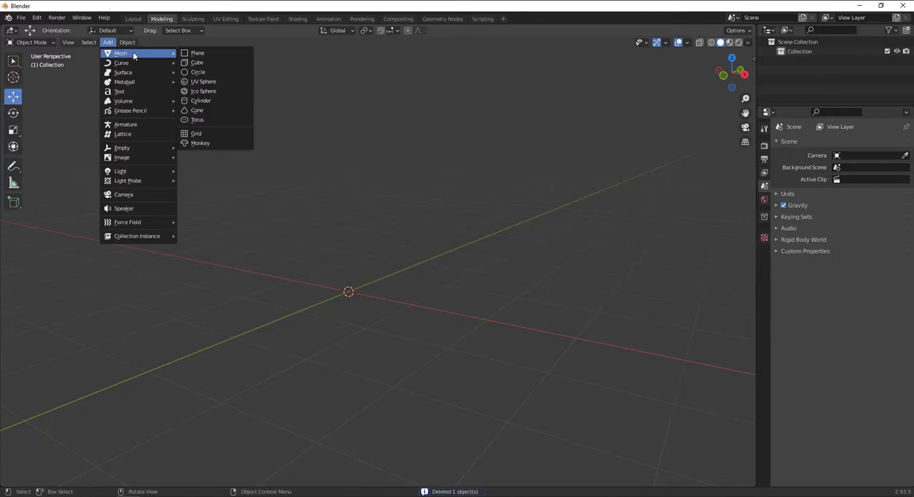
pyautogui.click(207, 62)
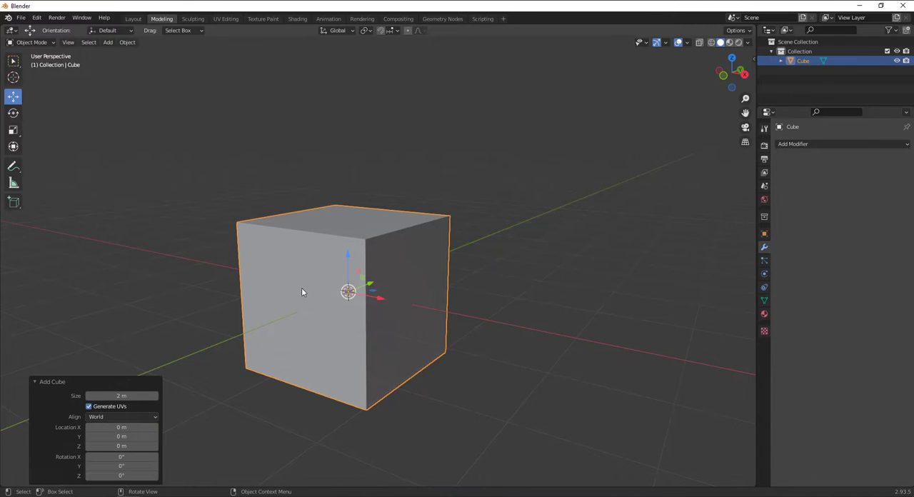
pyautogui.click(30, 42)
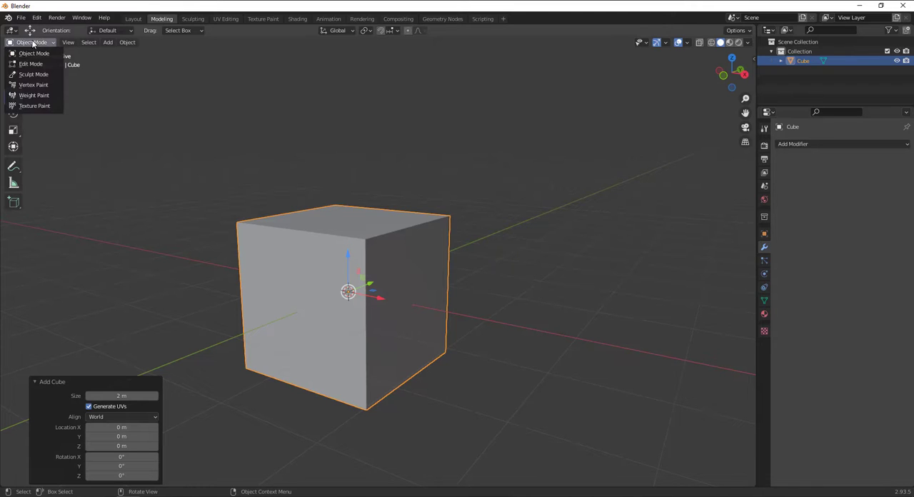
pyautogui.click(42, 64)
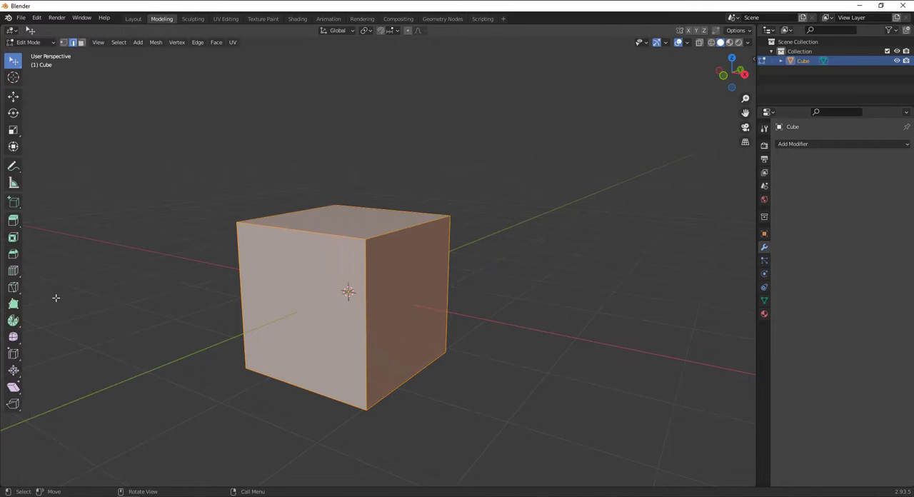
# Switch to vertex selection and activate the Knife tool, cancelling the trial cut beside the cube
pyautogui.click(19, 305)
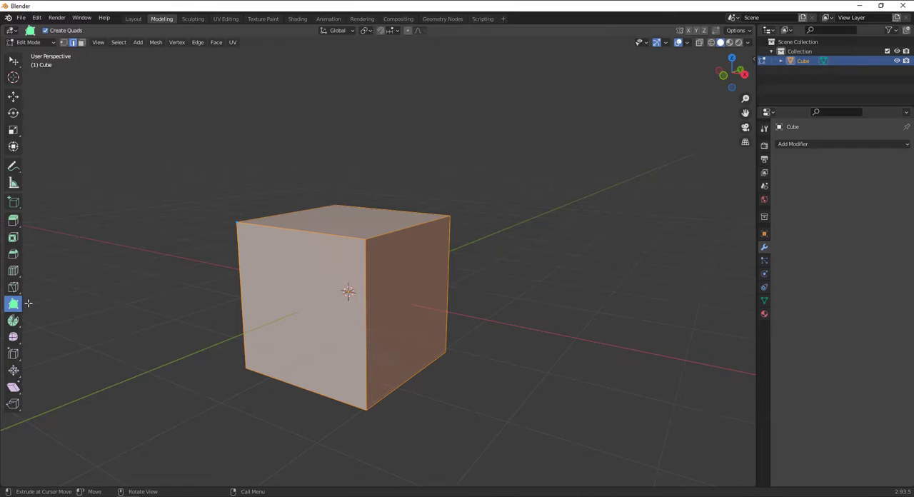
pyautogui.click(64, 42)
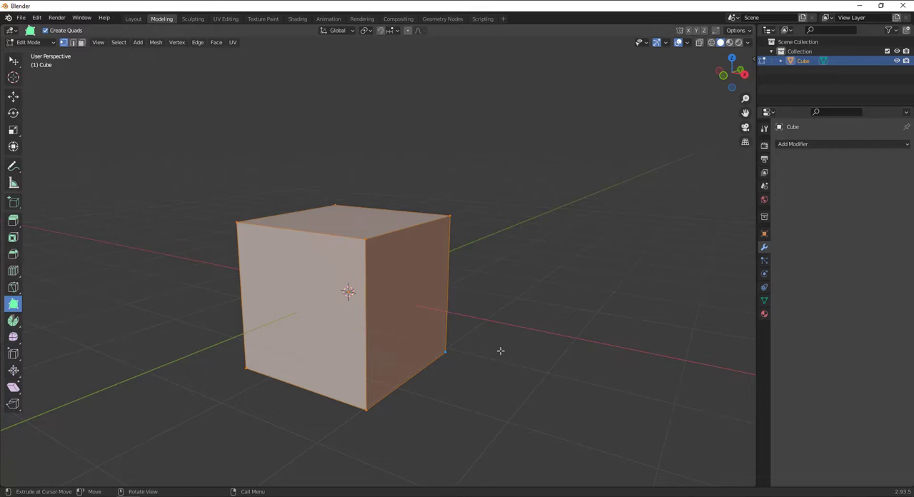
pyautogui.click(13, 287)
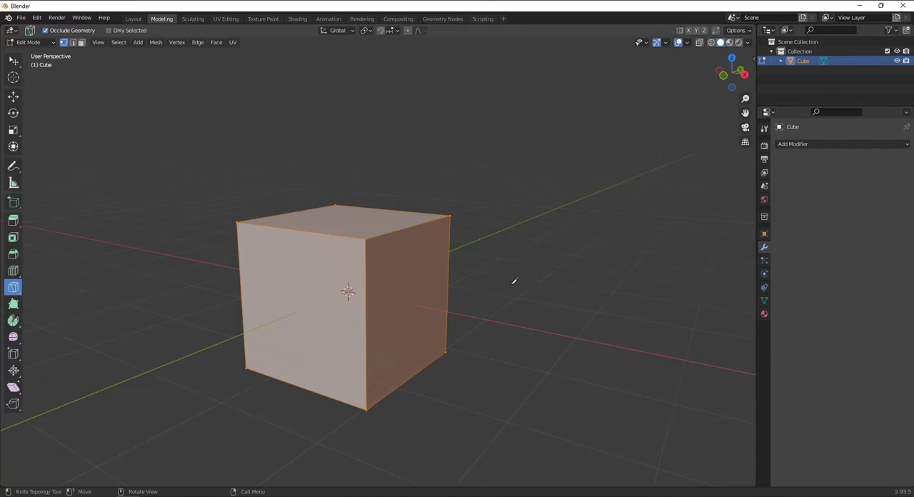
pyautogui.click(546, 283)
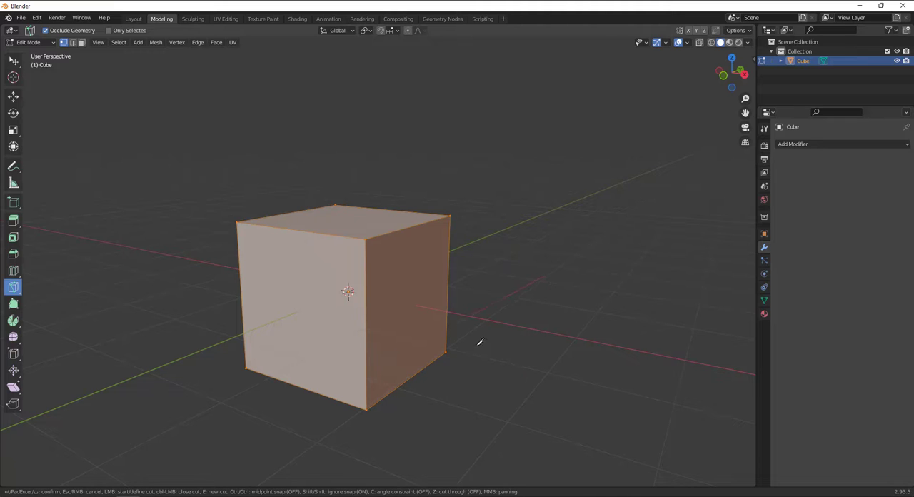
pyautogui.press('Escape')
# Cut a closed, irregular eight-point outline into one side face of the cube with the Knife tool
pyautogui.moveTo(517, 333)
pyautogui.mouseDown(button='middle')
pyautogui.moveTo(531, 336)
pyautogui.moveTo(514, 337)
pyautogui.mouseUp(button='middle')
pyautogui.scroll(3, 515, 337)
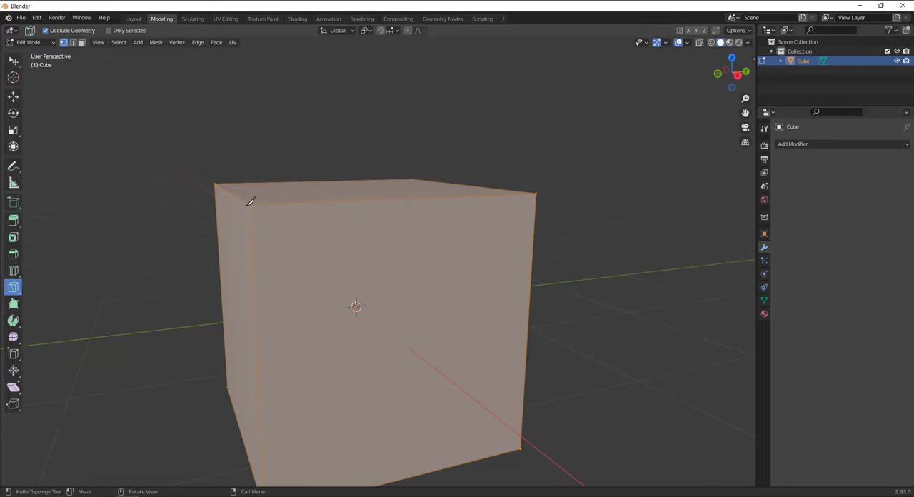
pyautogui.click(286, 248)
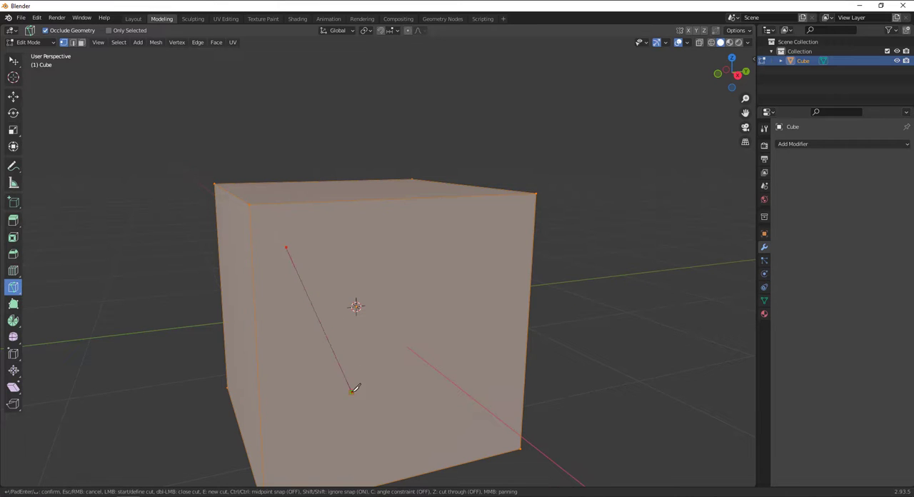
pyautogui.click(351, 391)
pyautogui.click(488, 337)
pyautogui.click(468, 269)
pyautogui.click(405, 324)
pyautogui.click(380, 256)
pyautogui.click(454, 244)
pyautogui.click(416, 220)
pyautogui.click(288, 248)
pyautogui.press('Return')
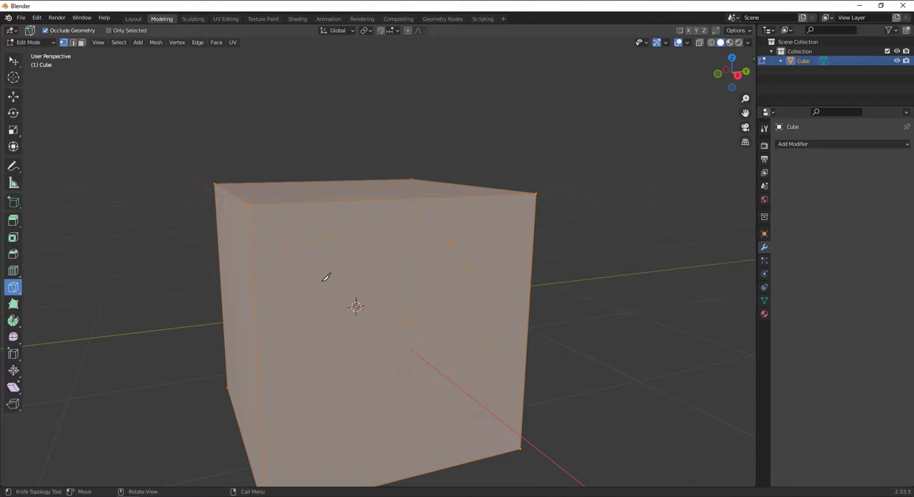
# Knife a bent cut across the adjacent side face, from its upper corner through an interior point to the corner directly below
pyautogui.moveTo(326, 277); pyautogui.dragTo(251, 276, button='middle')
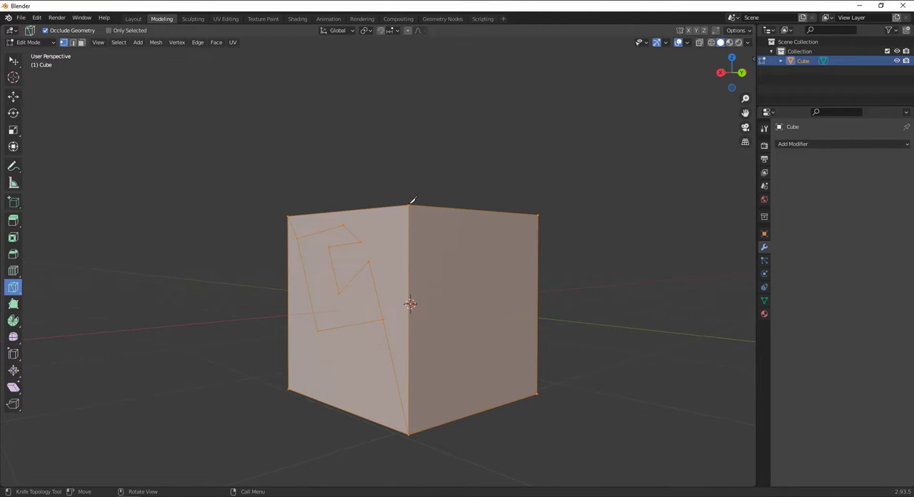
pyautogui.click(410, 206)
pyautogui.click(482, 311)
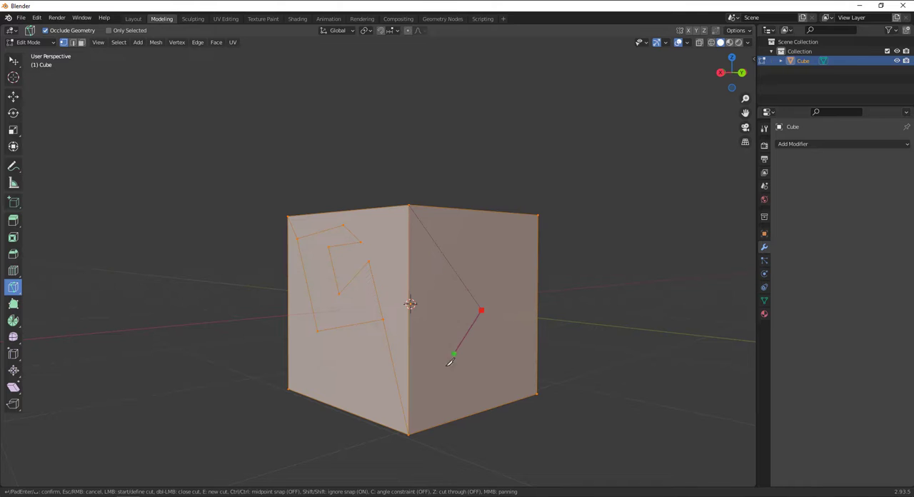
pyautogui.click(410, 433)
pyautogui.press('Return')
pyautogui.moveTo(435, 323)
pyautogui.mouseDown(button='middle')
pyautogui.moveTo(265, 349)
pyautogui.moveTo(401, 349)
pyautogui.moveTo(443, 335)
pyautogui.mouseUp(button='middle')
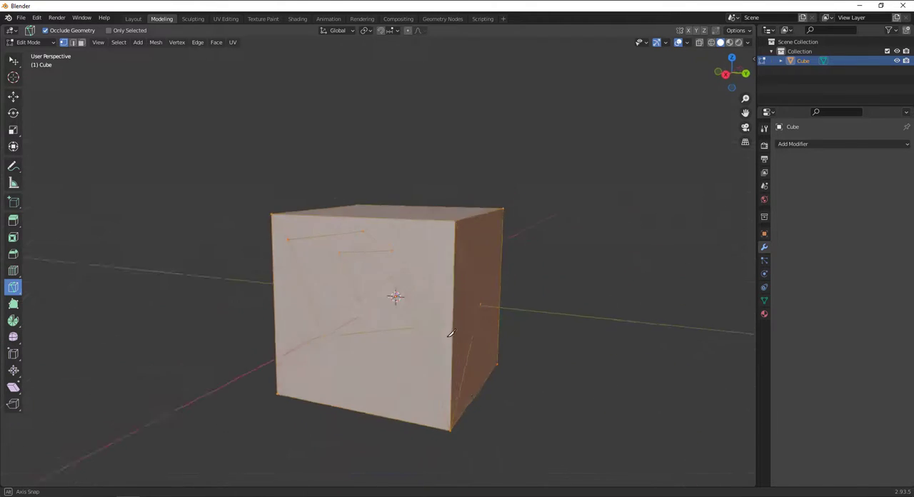
# Activate the Bisect tool and try to bisect the cube with its geometry deselected
pyautogui.click(13, 289)
pyautogui.click(87, 317)
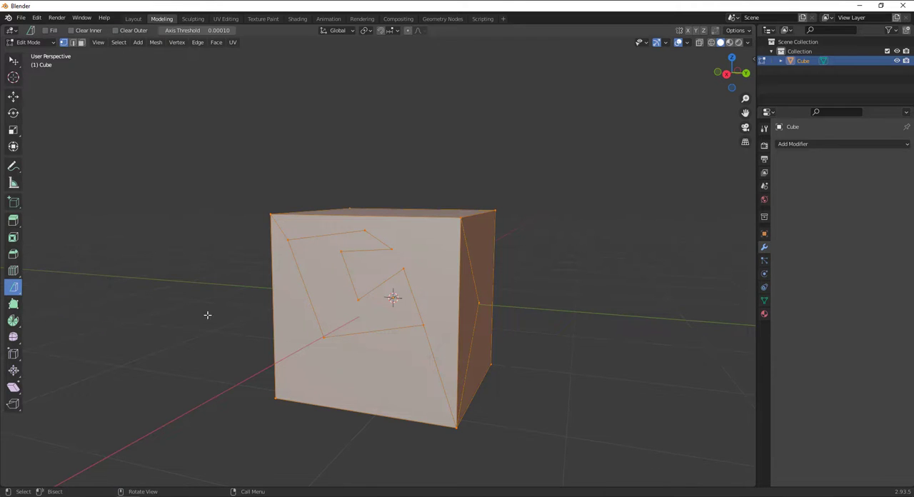
pyautogui.moveTo(207, 314); pyautogui.dragTo(462, 327, button='middle')
pyautogui.hotkey('alt', 'a')
pyautogui.click(464, 326)
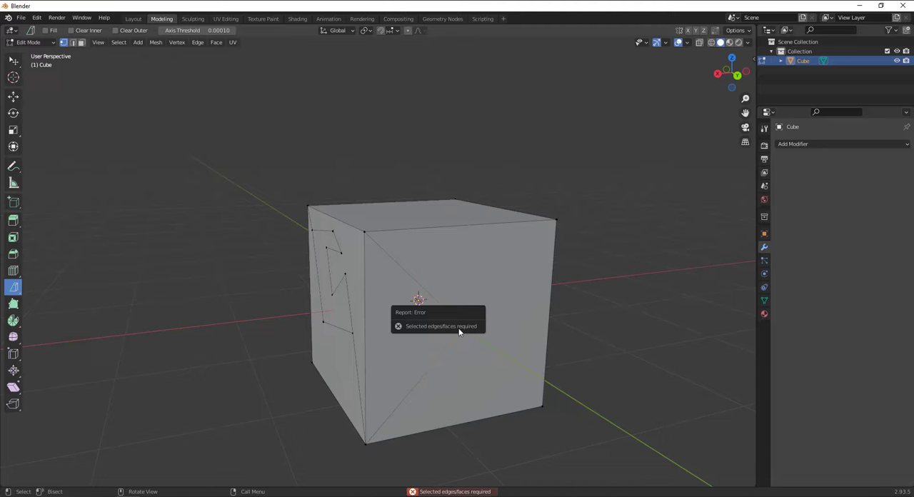
# Switch to edge selection, select the upper diagonal edge of the bent knife cut, and try bisecting it
pyautogui.click(73, 42)
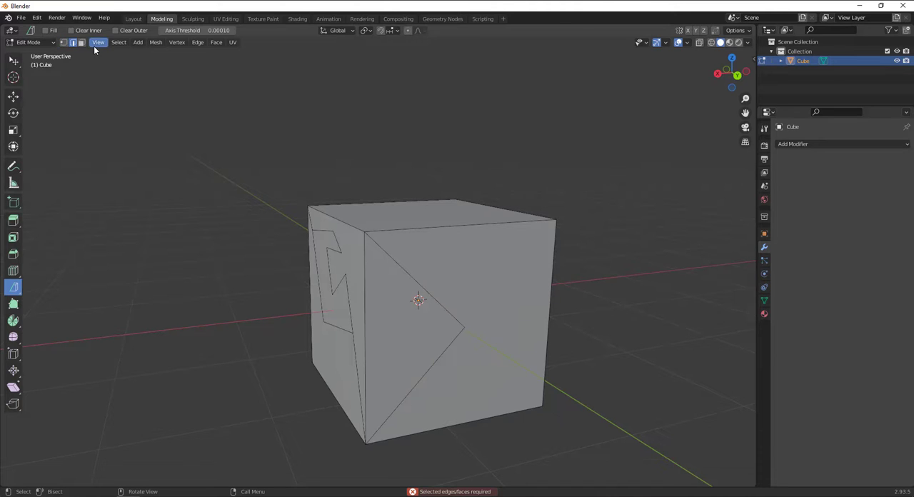
pyautogui.click(428, 263)
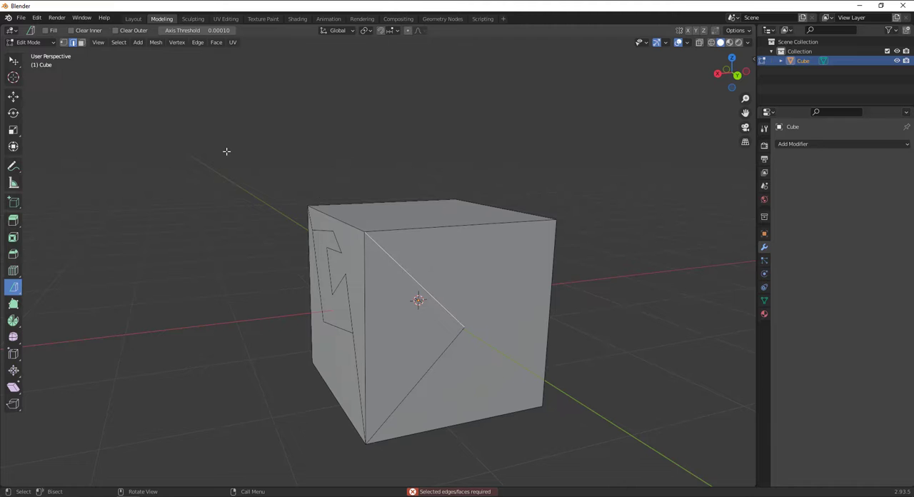
pyautogui.moveTo(431, 301); pyautogui.dragTo(324, 197)
pyautogui.moveTo(245, 294); pyautogui.dragTo(316, 287, button='middle')
pyautogui.moveTo(354, 203); pyautogui.dragTo(307, 375)
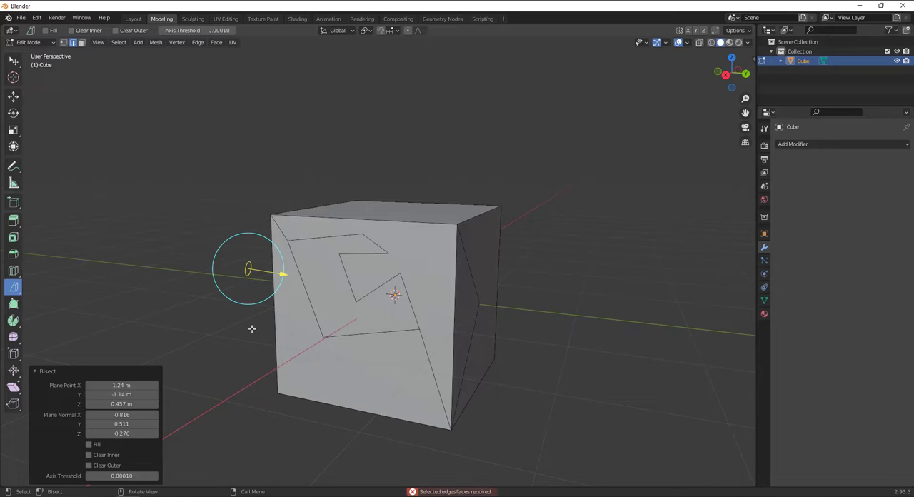
# Switch to face selection with the selection tool and select the cube's top face
pyautogui.click(13, 61)
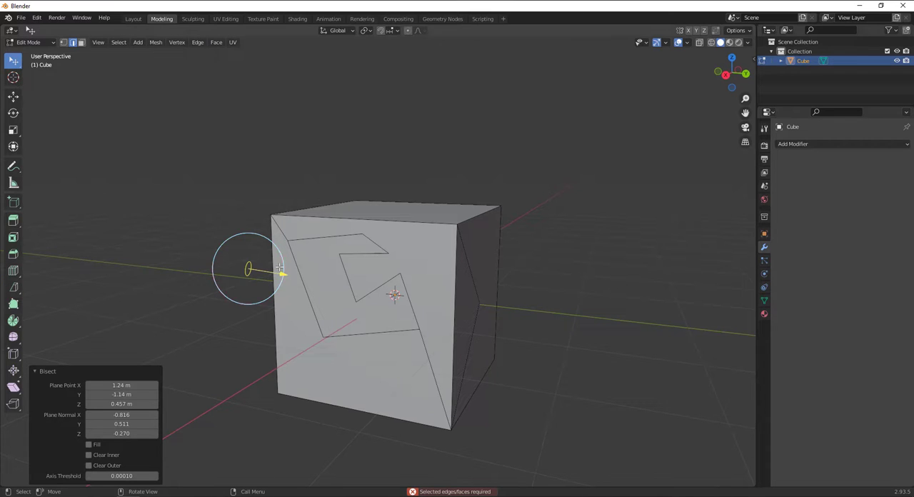
pyautogui.click(81, 43)
pyautogui.click(467, 347)
pyautogui.click(432, 303)
pyautogui.moveTo(432, 306); pyautogui.dragTo(362, 343, button='middle')
pyautogui.click(454, 229)
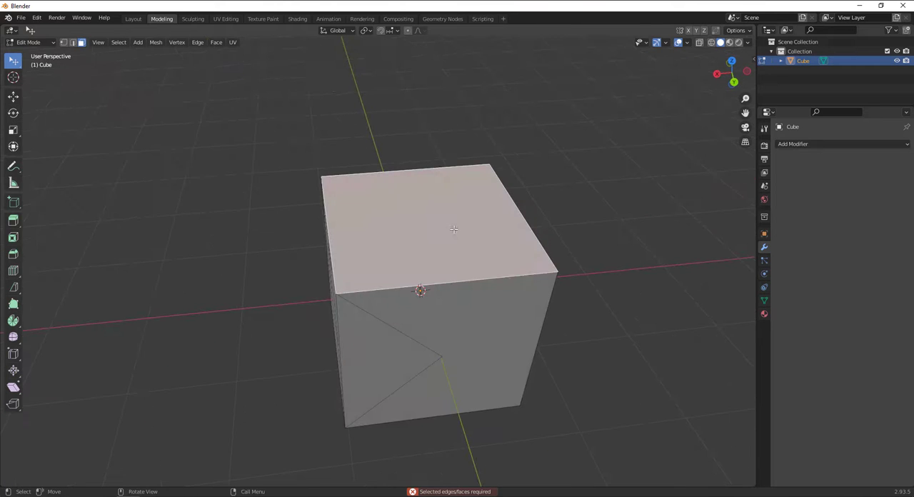
# Bisect the selected top face with the Bisect tool, dividing it into a wide and a narrow part
pyautogui.click(12, 287)
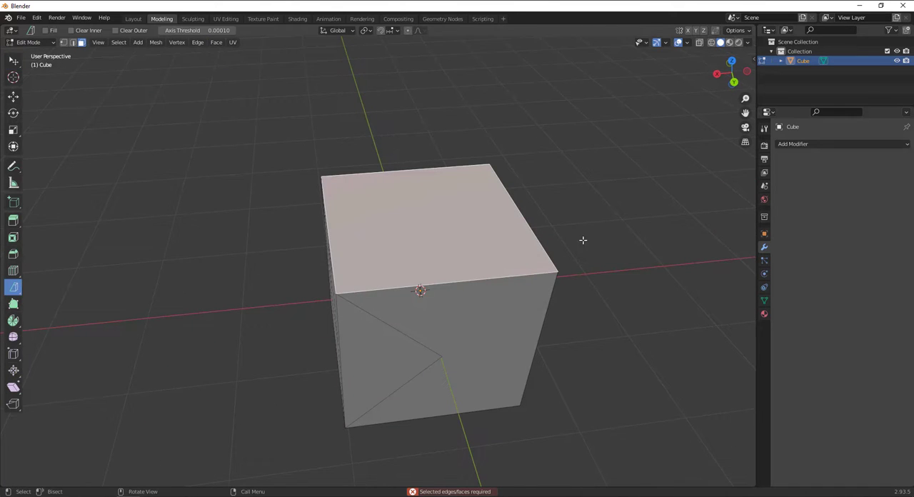
pyautogui.moveTo(583, 241); pyautogui.dragTo(404, 181, button='middle')
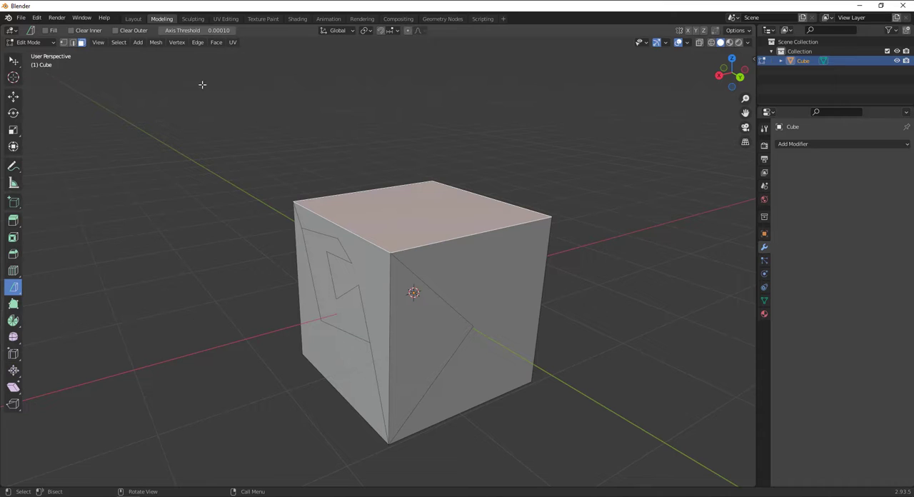
pyautogui.moveTo(423, 224); pyautogui.dragTo(251, 274)
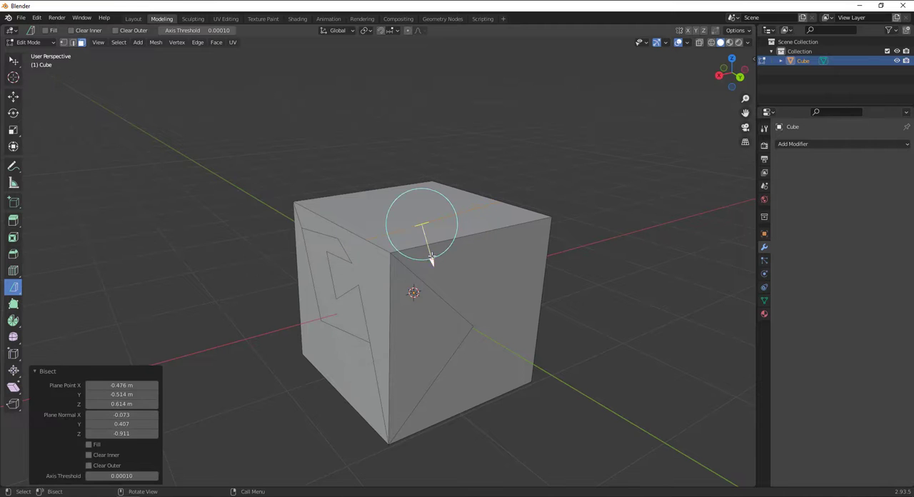
pyautogui.moveTo(431, 262)
pyautogui.mouseDown()
pyautogui.moveTo(421, 222)
pyautogui.moveTo(432, 268)
pyautogui.mouseUp()
pyautogui.scroll(2, 424, 242)
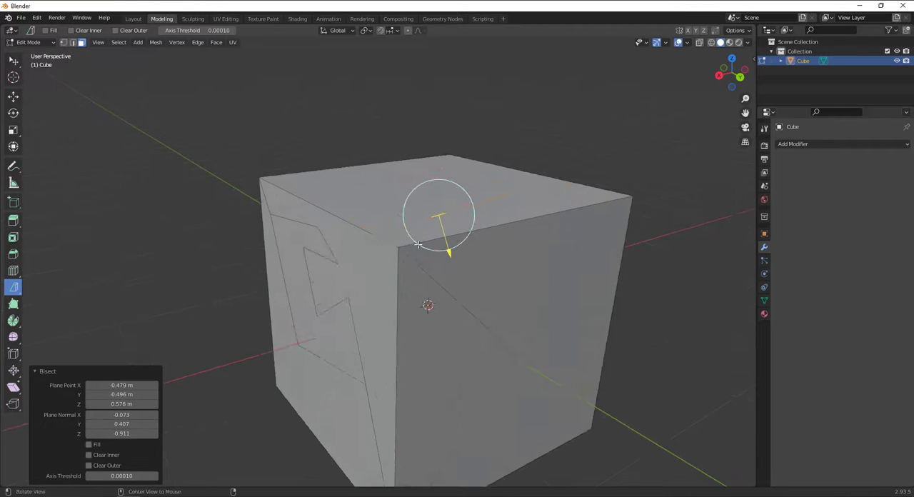
pyautogui.moveTo(413, 203); pyautogui.dragTo(436, 222, button='middle')
pyautogui.moveTo(411, 220)
pyautogui.mouseDown()
pyautogui.moveTo(386, 175)
pyautogui.moveTo(412, 223)
pyautogui.mouseUp()
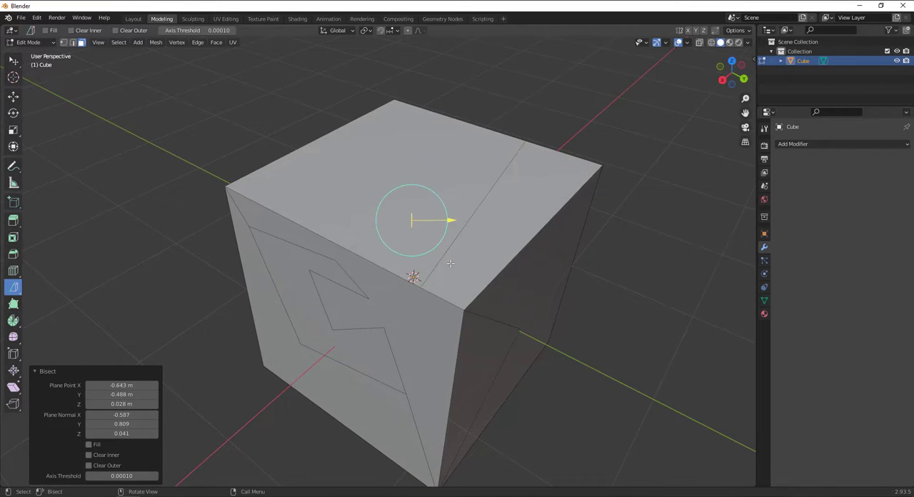
# Bisect the narrow strip of the top face crosswise and shift the cutting plane toward the strip's far end
pyautogui.click(461, 235)
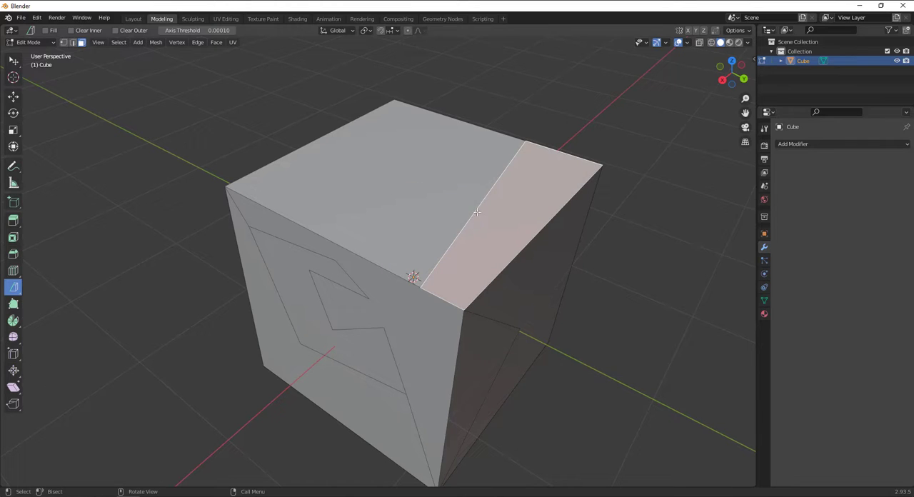
pyautogui.moveTo(472, 222)
pyautogui.mouseDown()
pyautogui.moveTo(500, 231)
pyautogui.moveTo(564, 222)
pyautogui.mouseUp()
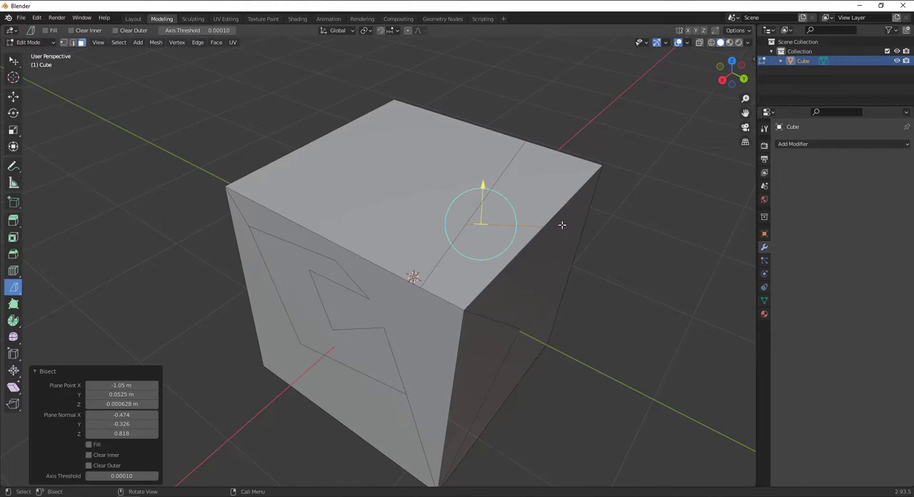
pyautogui.moveTo(484, 185); pyautogui.dragTo(486, 147)
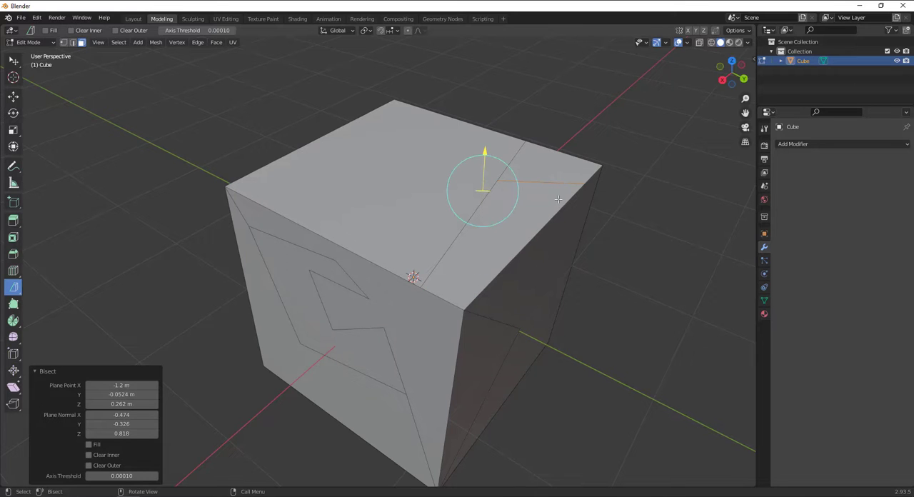
pyautogui.click(630, 127)
pyautogui.moveTo(580, 302); pyautogui.dragTo(529, 241, button='middle')
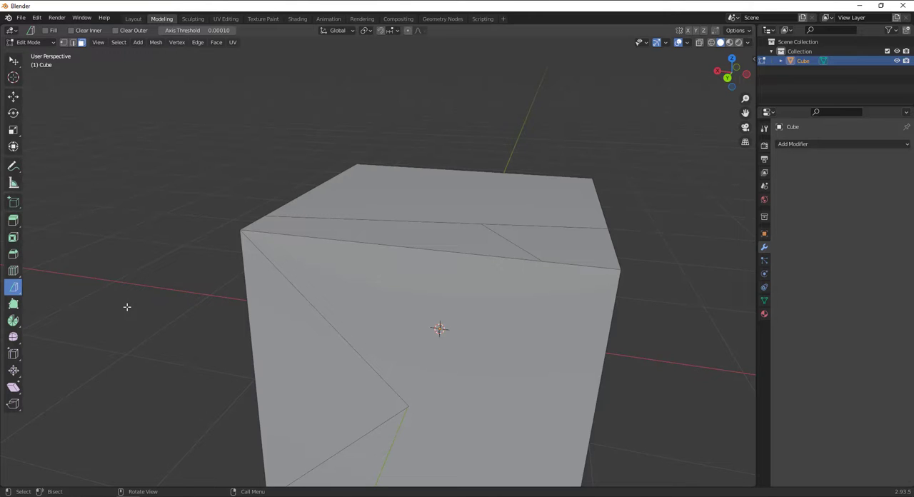
# Activate Poly Build in vertex selection and pull the cube's rear upper corner vertex inward along the top
pyautogui.scroll(-2, 132, 304)
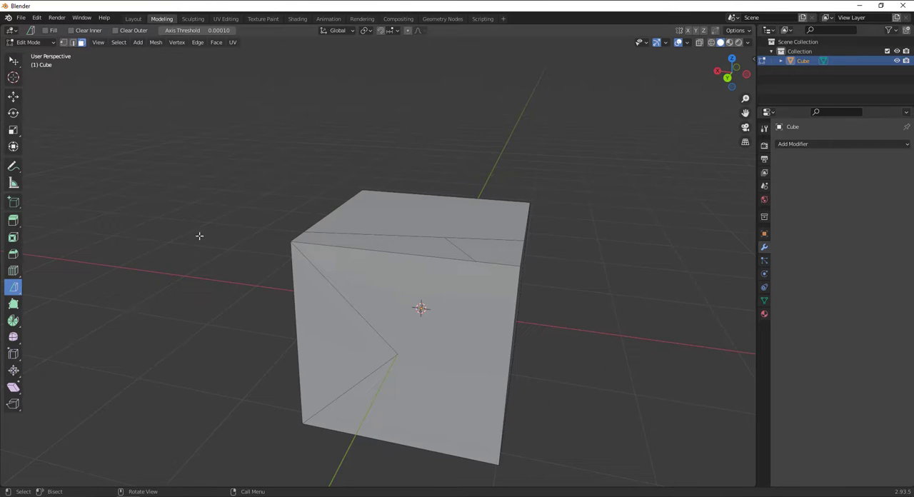
pyautogui.click(13, 305)
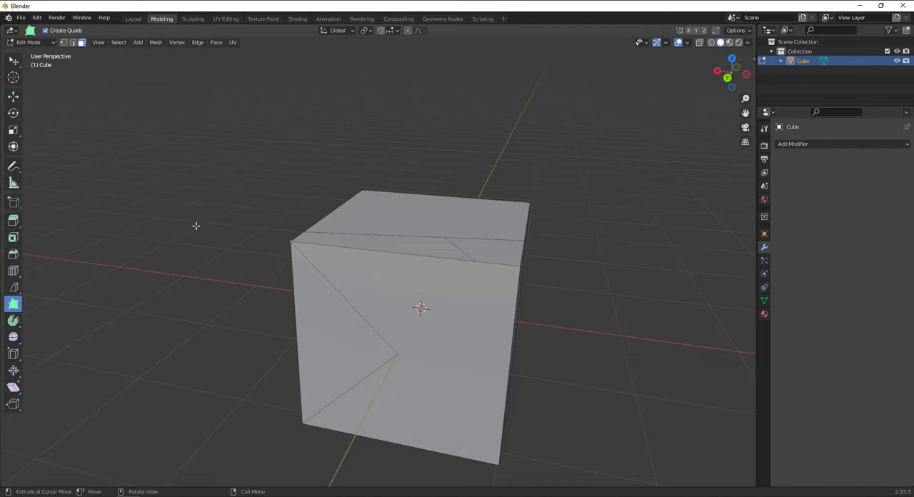
pyautogui.click(63, 43)
pyautogui.click(364, 189)
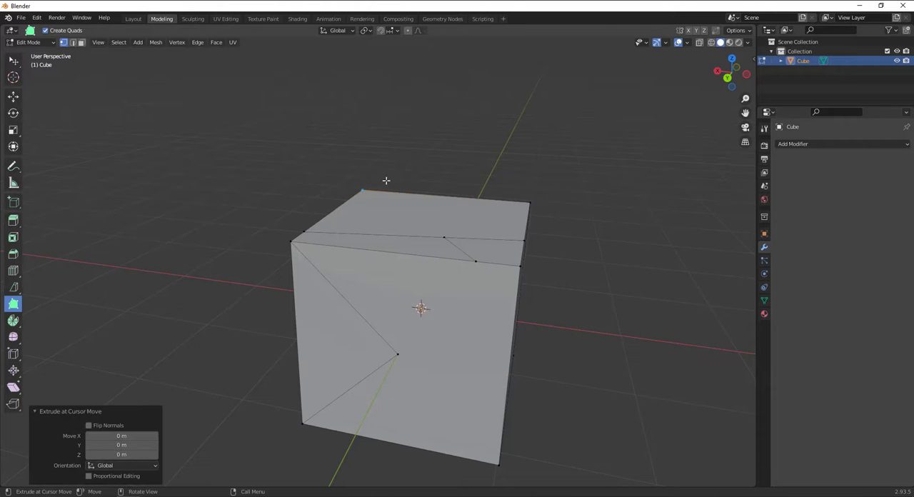
pyautogui.moveTo(369, 182); pyautogui.dragTo(410, 191)
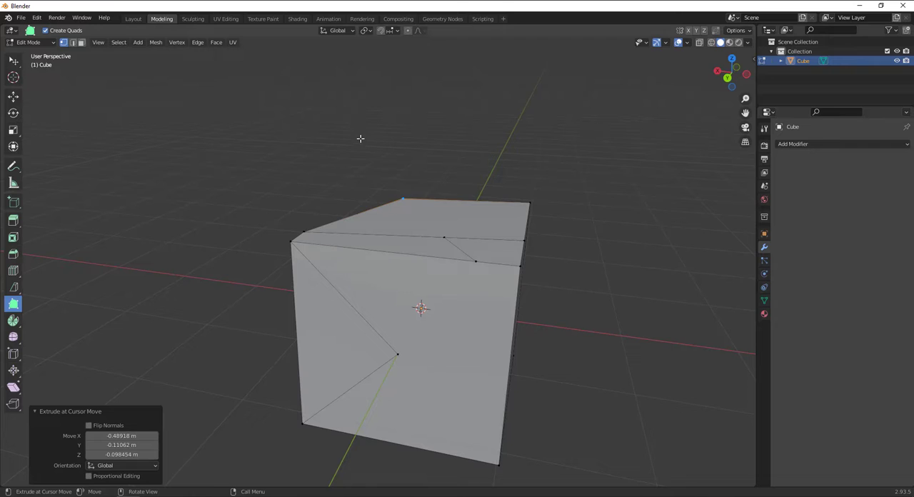
# Try Poly Build around the cube's upper edge and nudge the interior vertex of the bent cut slightly
pyautogui.click(337, 146)
pyautogui.click(307, 155)
pyautogui.click(313, 152)
pyautogui.click(285, 157)
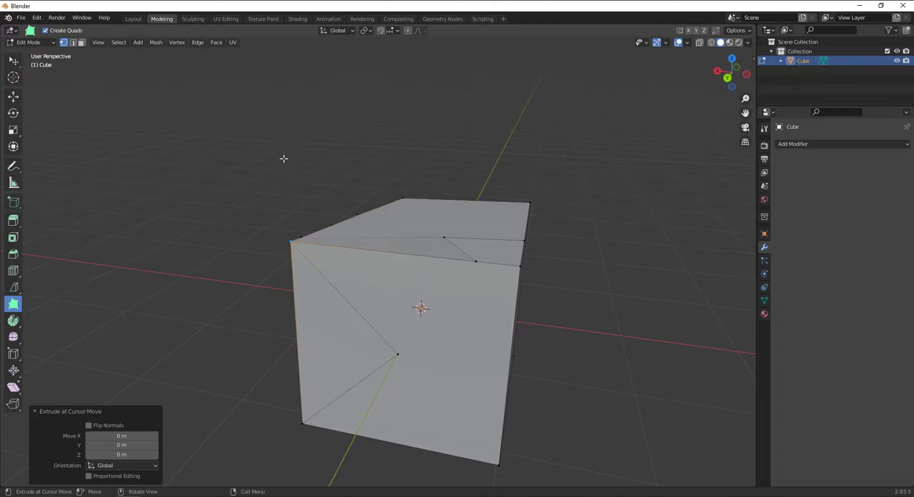
pyautogui.click(389, 308)
pyautogui.moveTo(411, 300); pyautogui.dragTo(402, 304)
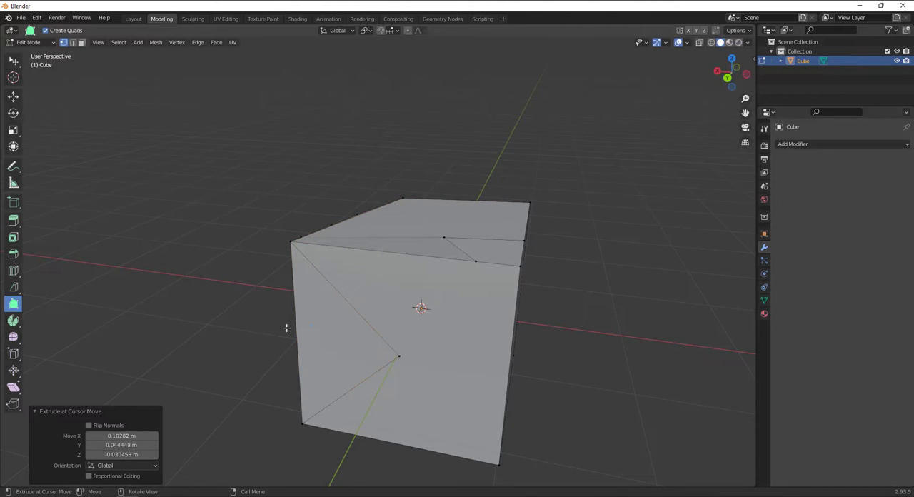
# Distort the knife-cut side of the cube with Poly Build, pulling a lower outline vertex toward the bottom edge
pyautogui.click(287, 328)
pyautogui.moveTo(216, 291); pyautogui.dragTo(358, 302, button='middle')
pyautogui.moveTo(353, 363); pyautogui.dragTo(441, 398)
pyautogui.click(395, 384)
pyautogui.moveTo(440, 398); pyautogui.dragTo(375, 363, button='middle')
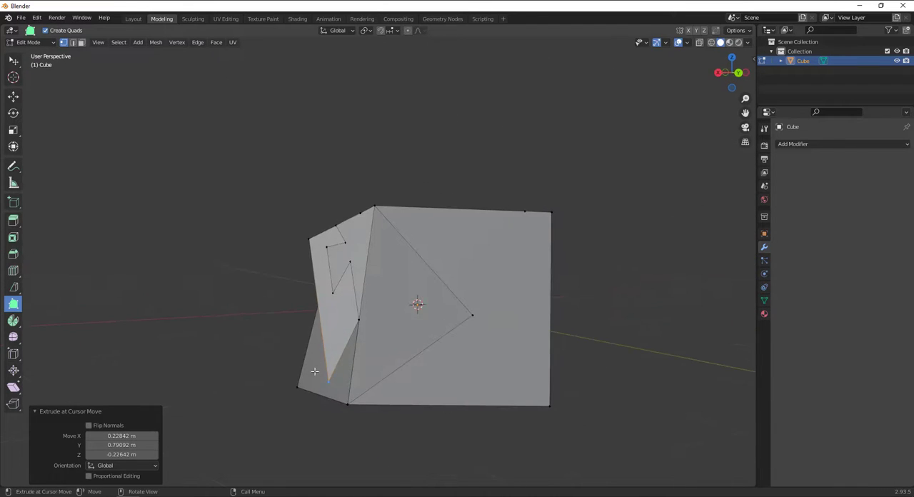
# Reposition the lower and inner vertices of the irregular knife outline with Poly Build
pyautogui.moveTo(316, 372); pyautogui.dragTo(334, 290)
pyautogui.moveTo(334, 294); pyautogui.dragTo(403, 307, button='middle')
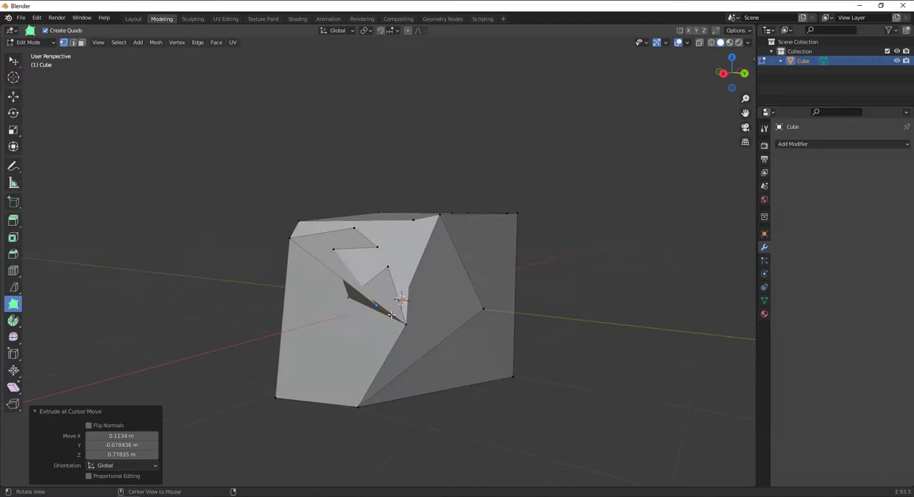
pyautogui.moveTo(401, 325); pyautogui.dragTo(356, 354)
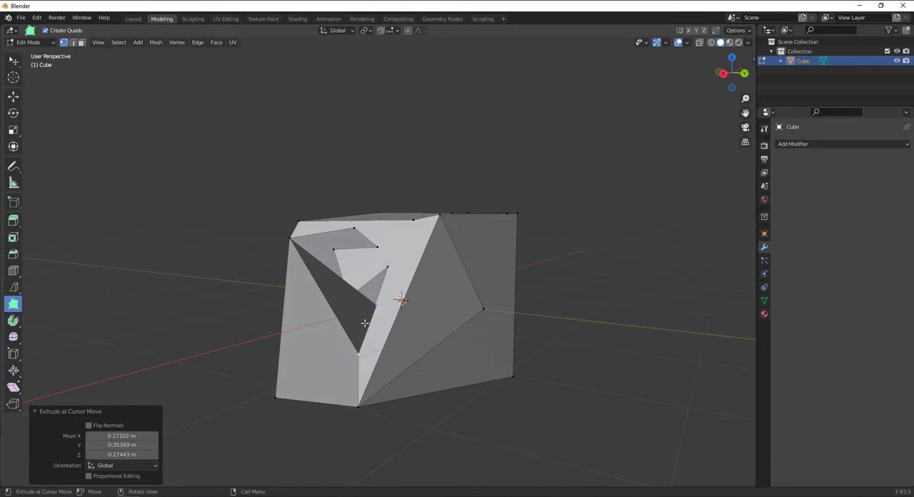
pyautogui.moveTo(375, 304); pyautogui.dragTo(295, 332)
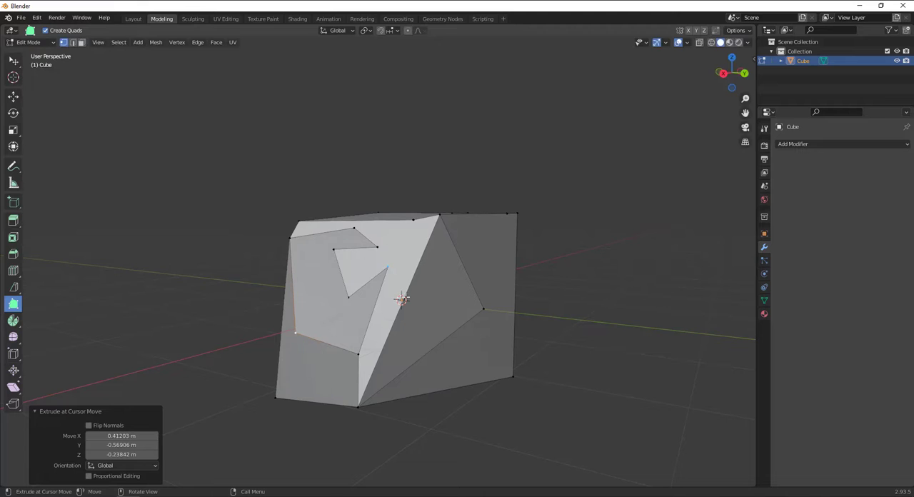
pyautogui.moveTo(404, 300)
pyautogui.mouseDown()
pyautogui.moveTo(404, 322)
pyautogui.moveTo(403, 300)
pyautogui.mouseUp()
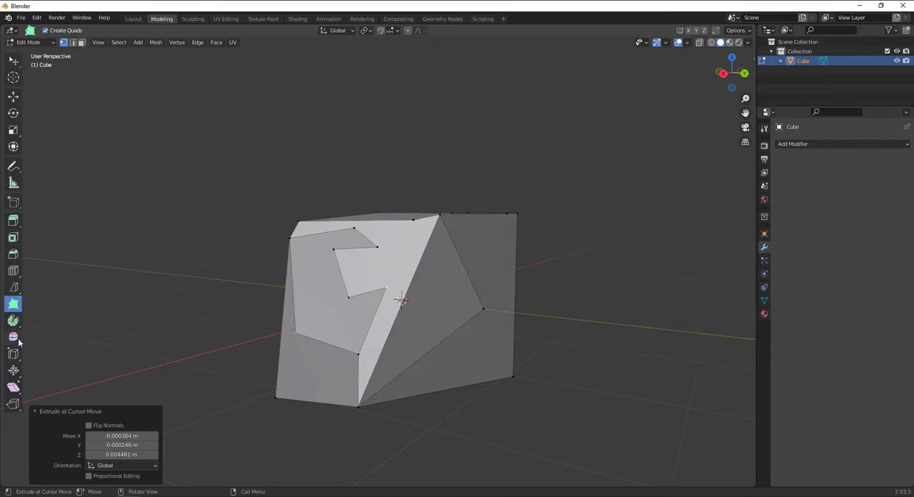
# Return to Object Mode and delete the distorted cube
pyautogui.click(29, 42)
pyautogui.click(27, 45)
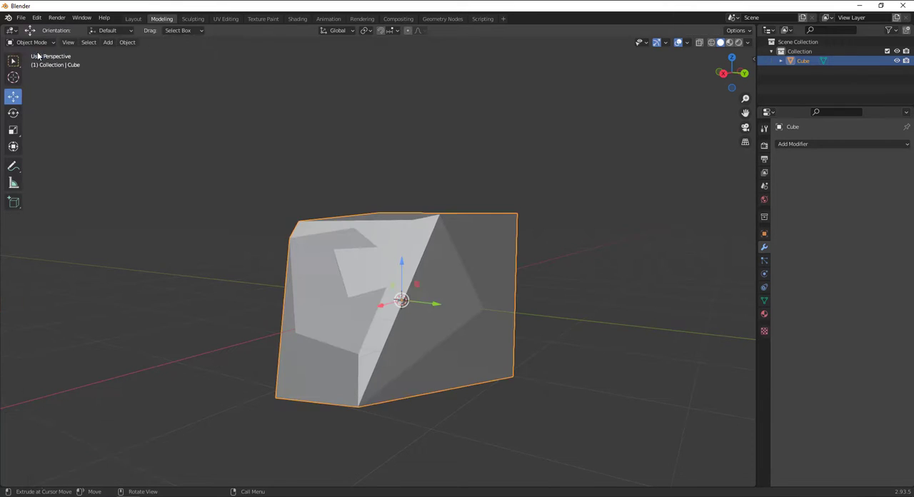
pyautogui.press('x')
pyautogui.click(454, 307)
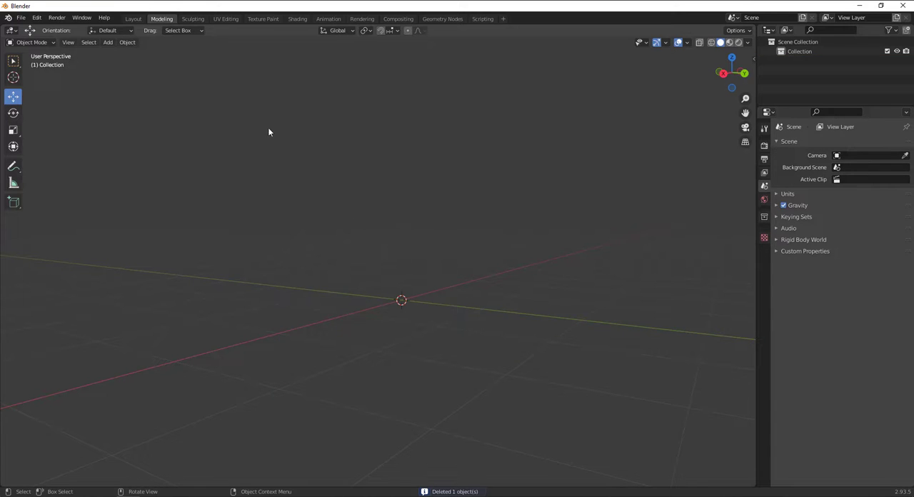
# Add a new 2 m cube at the origin and scale it down along Z into a flat slab
pyautogui.hotkey('shift', 'a')
pyautogui.moveTo(318, 168)
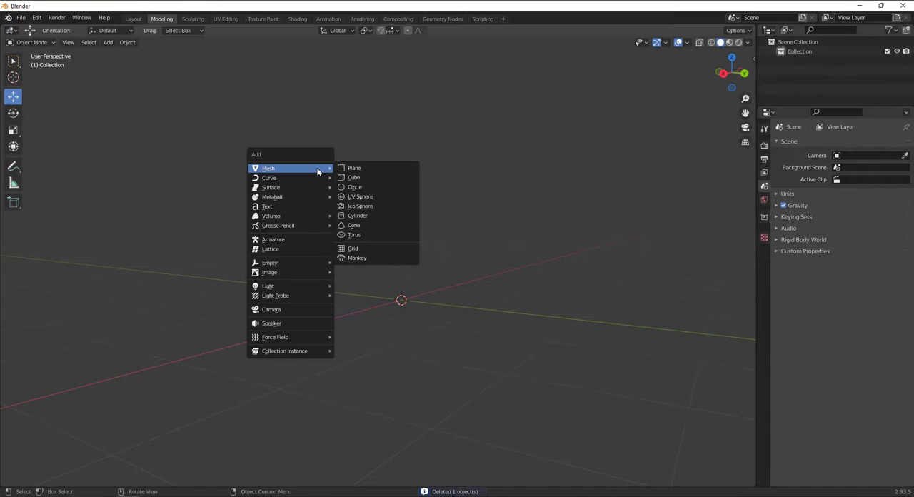
pyautogui.click(379, 179)
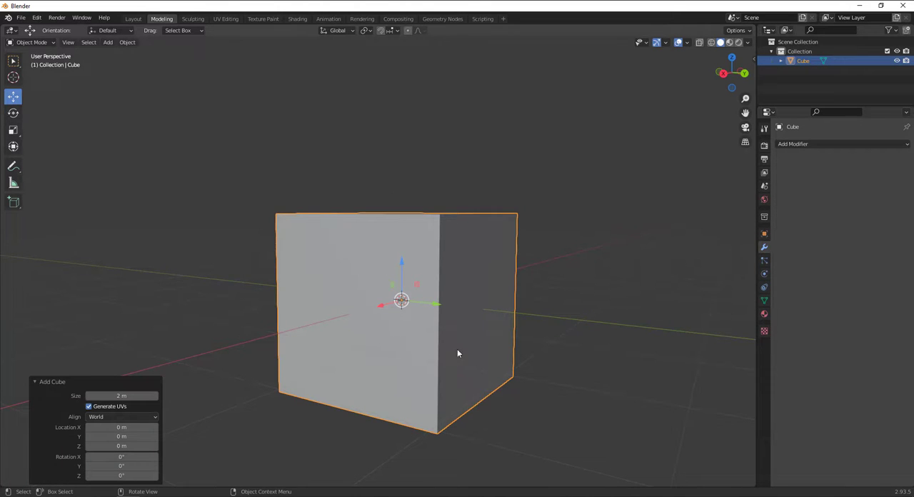
pyautogui.moveTo(458, 353); pyautogui.dragTo(512, 392, button='middle')
pyautogui.press('s')
pyautogui.press('z')
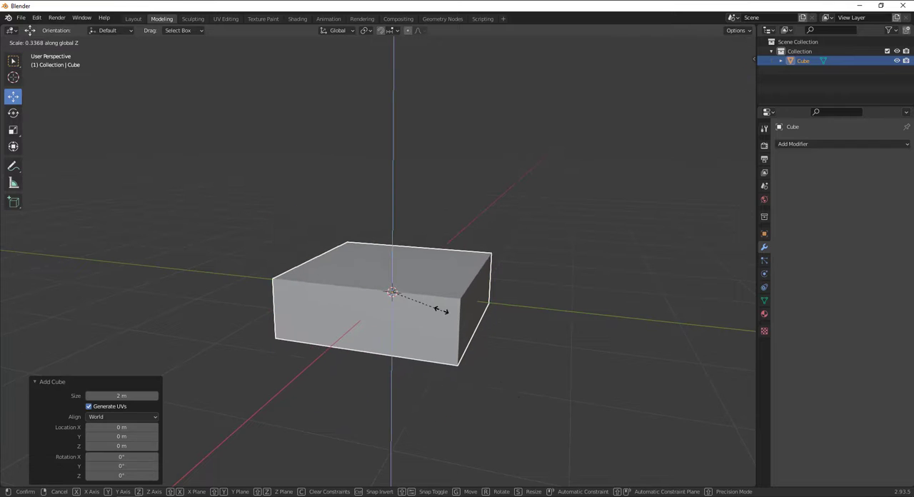
pyautogui.click(421, 303)
# Enter Edit Mode on the slab and clear the full mesh selection
pyautogui.press('Tab')
pyautogui.press('Tab')
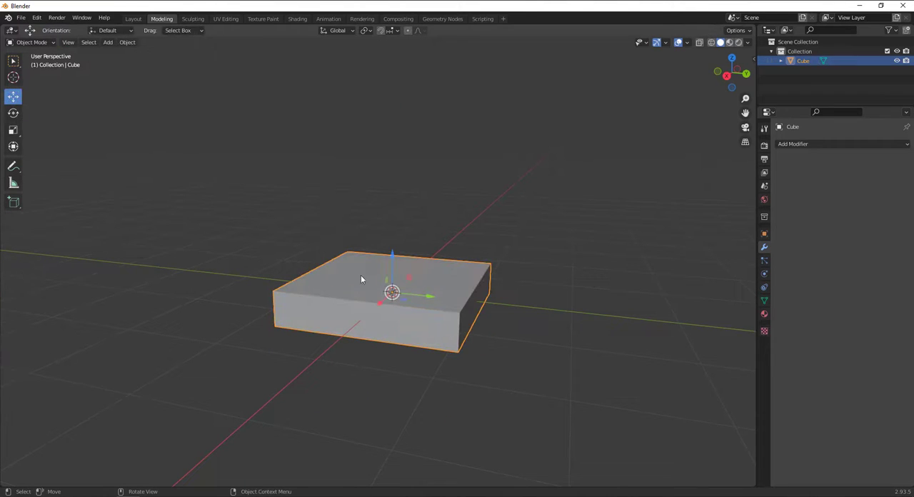
pyautogui.click(33, 43)
pyautogui.press('Tab')
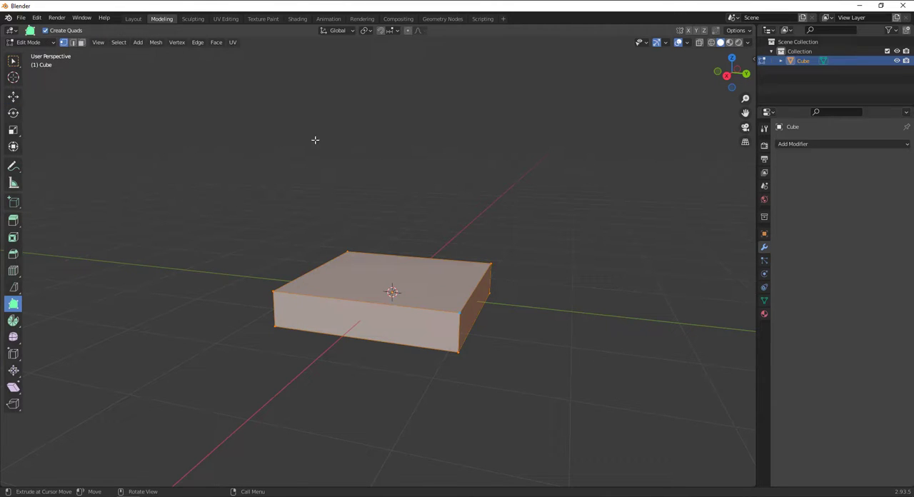
pyautogui.click(187, 129)
pyautogui.scroll(2, 357, 253)
pyautogui.scroll(-2, 319, 258)
pyautogui.moveTo(319, 258); pyautogui.dragTo(49, 268, button='middle')
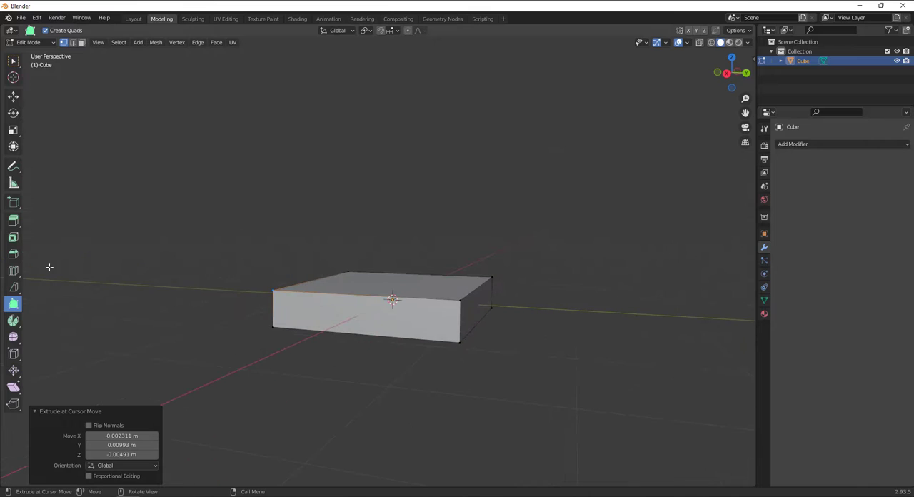
# Activate the Spin tool, switch to face selection and select the slab's top face
pyautogui.click(13, 320)
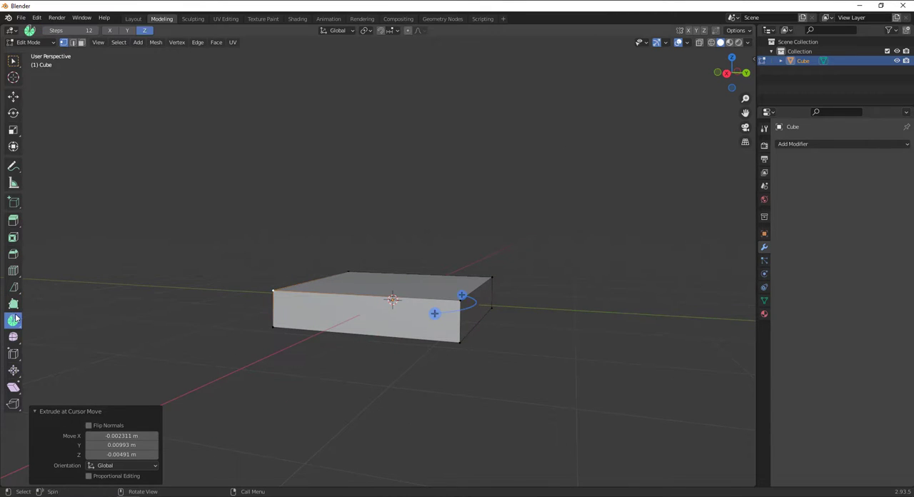
pyautogui.click(82, 43)
pyautogui.click(418, 290)
pyautogui.moveTo(362, 323); pyautogui.dragTo(384, 347, button='middle')
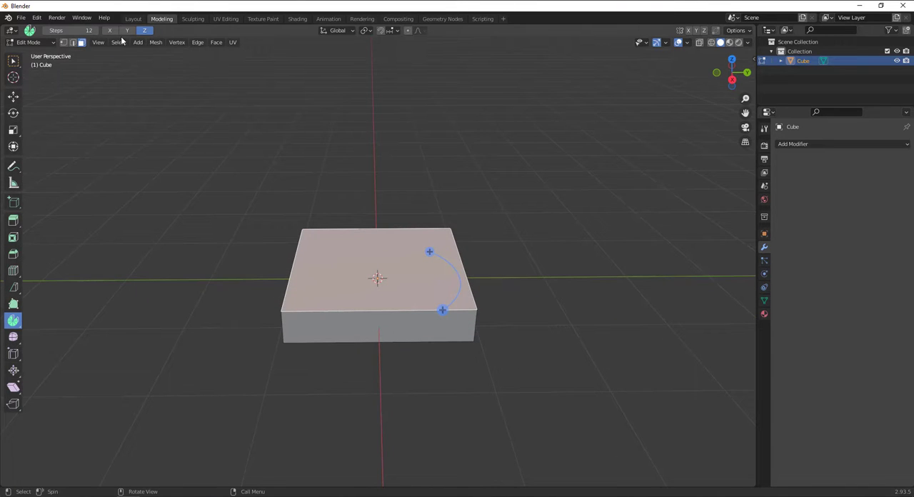
# Set the Spin tool's number of steps to 6
pyautogui.click(66, 30)
pyautogui.write('6')
pyautogui.press('Return')
# Compare the Spin gizmo's orientation around the slab with the spin axis set to Y and to X
pyautogui.moveTo(455, 245); pyautogui.dragTo(442, 238, button='middle')
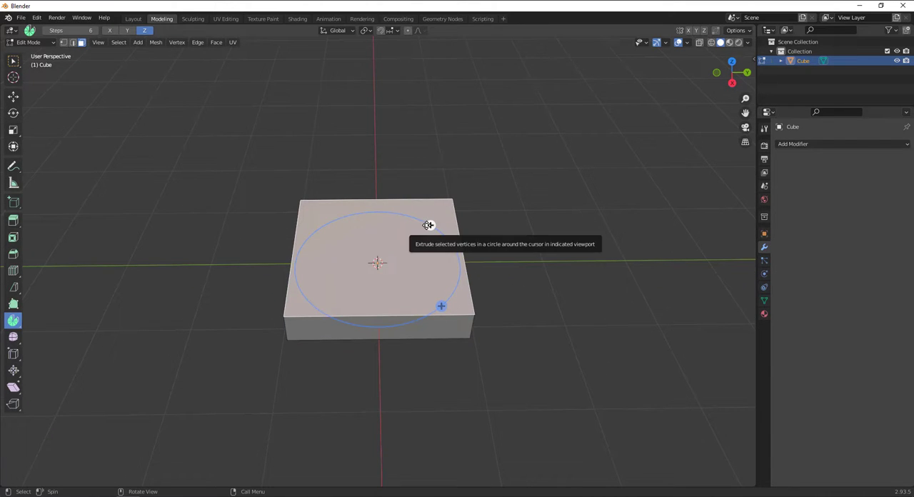
pyautogui.click(128, 30)
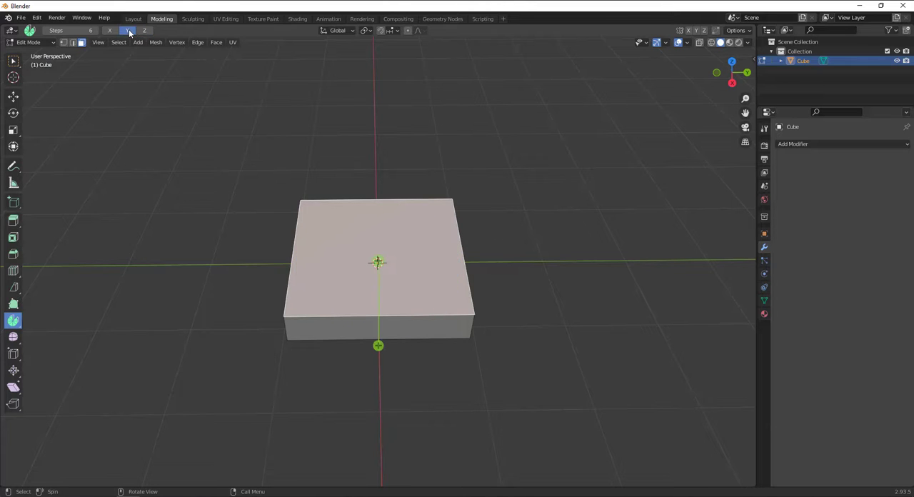
pyautogui.moveTo(550, 328); pyautogui.dragTo(352, 246, button='middle')
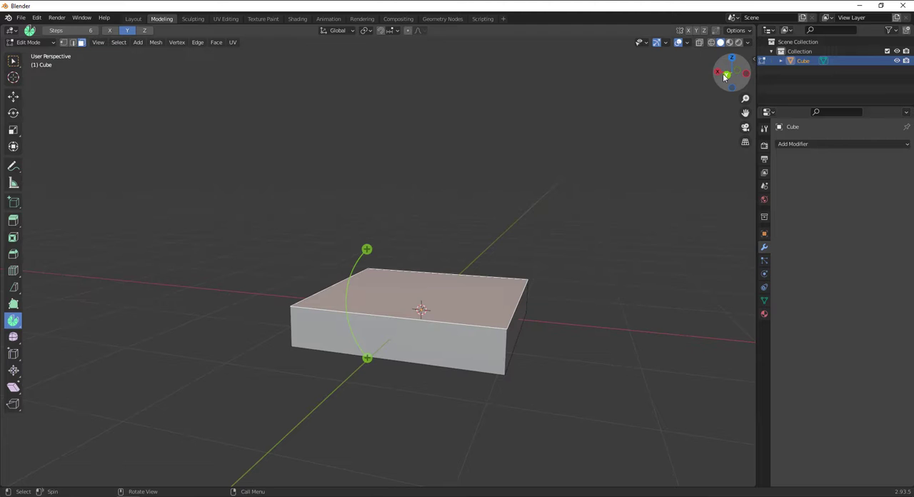
pyautogui.moveTo(727, 79); pyautogui.dragTo(721, 74)
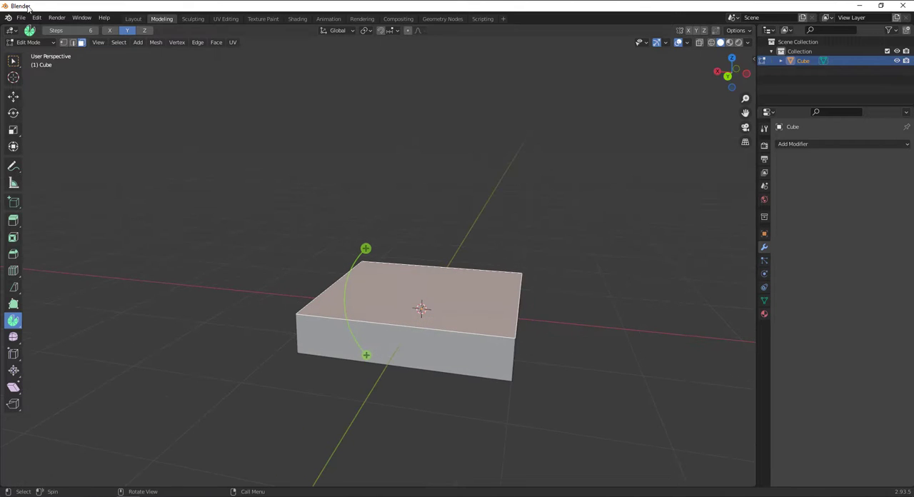
pyautogui.click(110, 30)
pyautogui.moveTo(487, 268); pyautogui.dragTo(415, 219, button='middle')
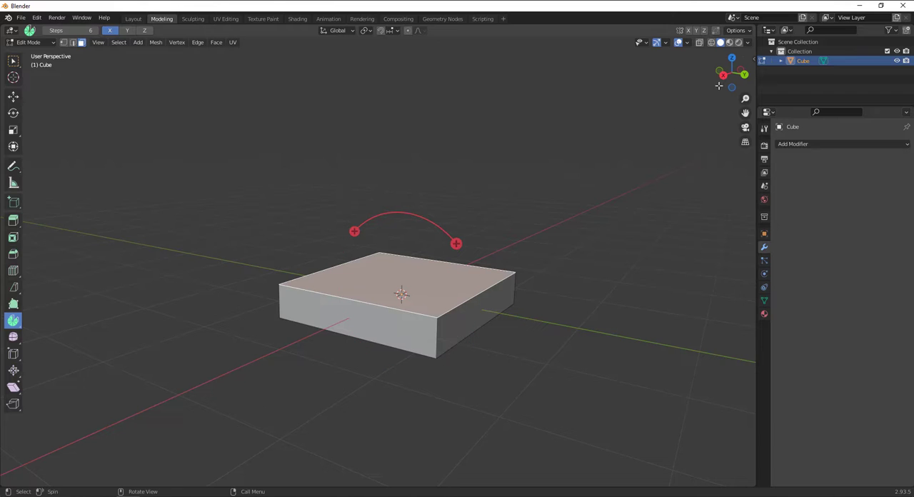
pyautogui.moveTo(465, 244); pyautogui.dragTo(478, 275, button='middle')
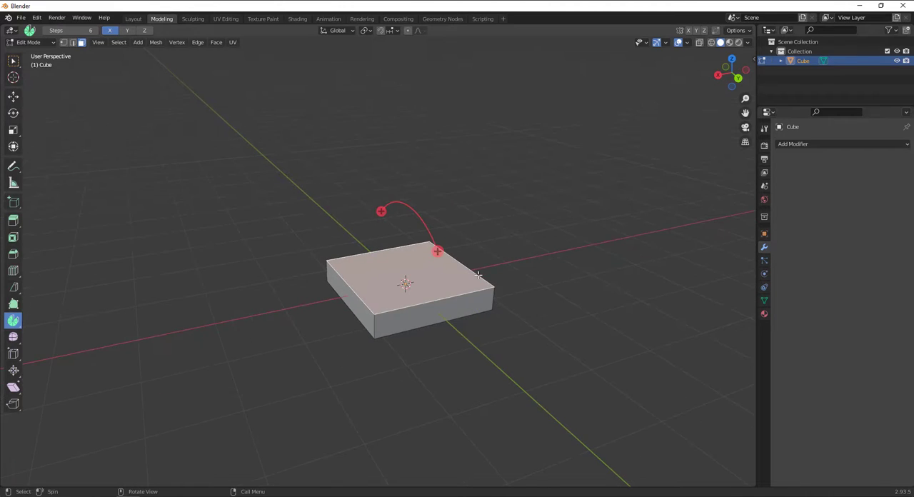
# View the slab from the front and set the Spin axis to Y
pyautogui.press('KP_1')
pyautogui.press('KP_3')
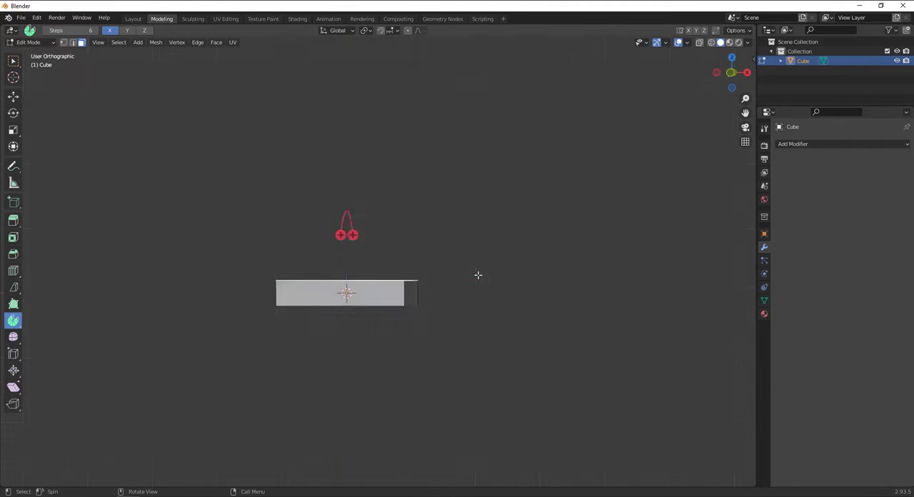
pyautogui.press('KP_1')
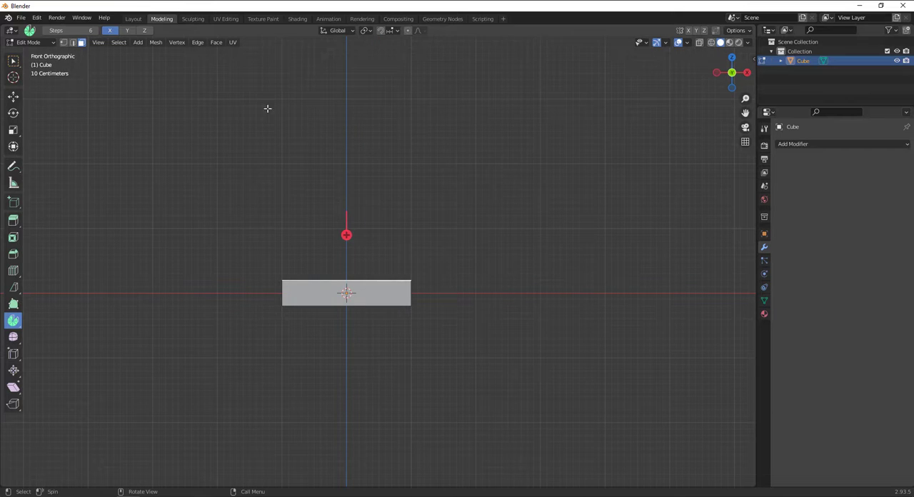
pyautogui.click(127, 30)
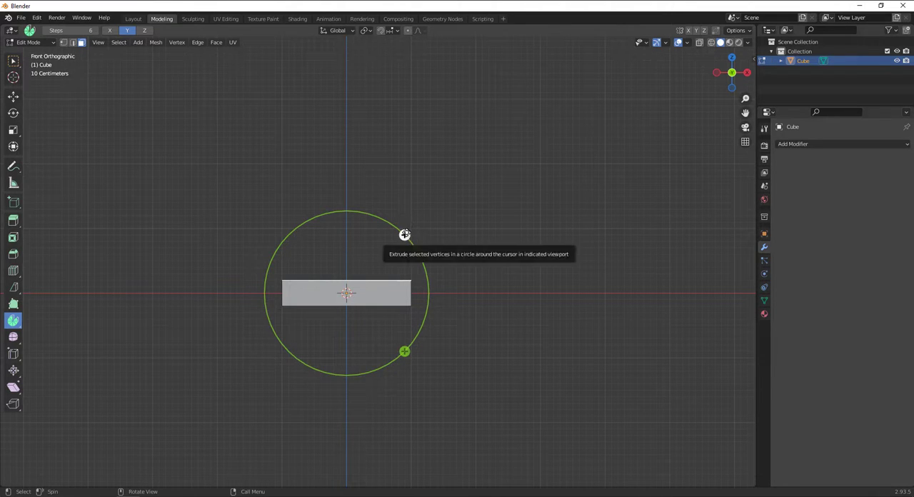
# Try spinning the slab's top face about -128° around the Y axis, and undo the spin
pyautogui.moveTo(405, 235); pyautogui.dragTo(364, 479)
pyautogui.moveTo(431, 292); pyautogui.dragTo(418, 311, button='middle')
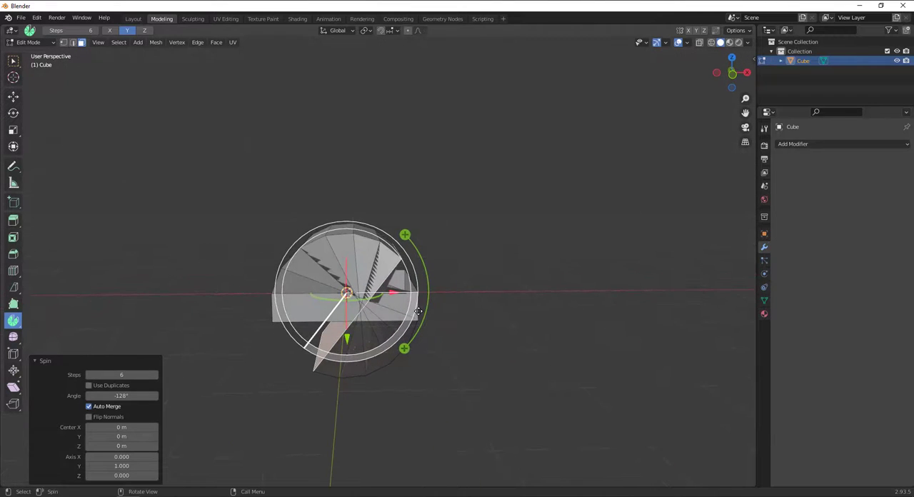
pyautogui.hotkey('ctrl', 'z')
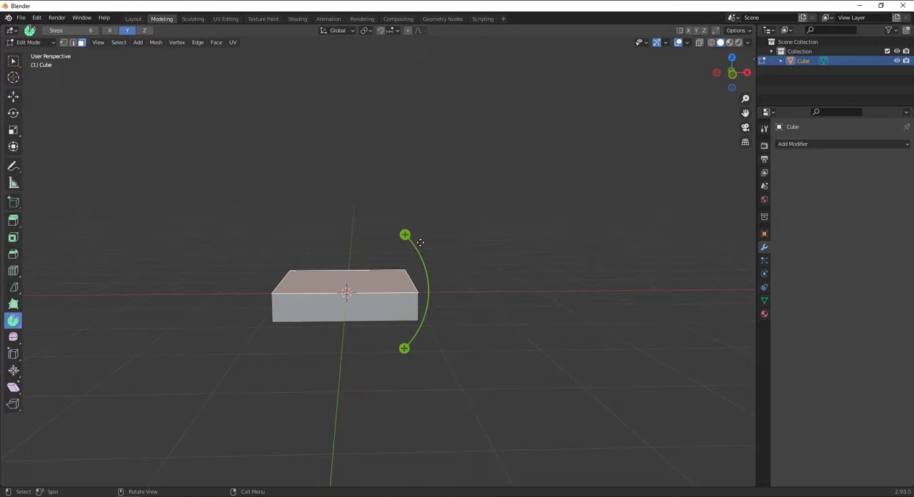
# Try moving the whole slab mesh about -3 m along X away from the spin centre, and undo the move
pyautogui.press('KP_1')
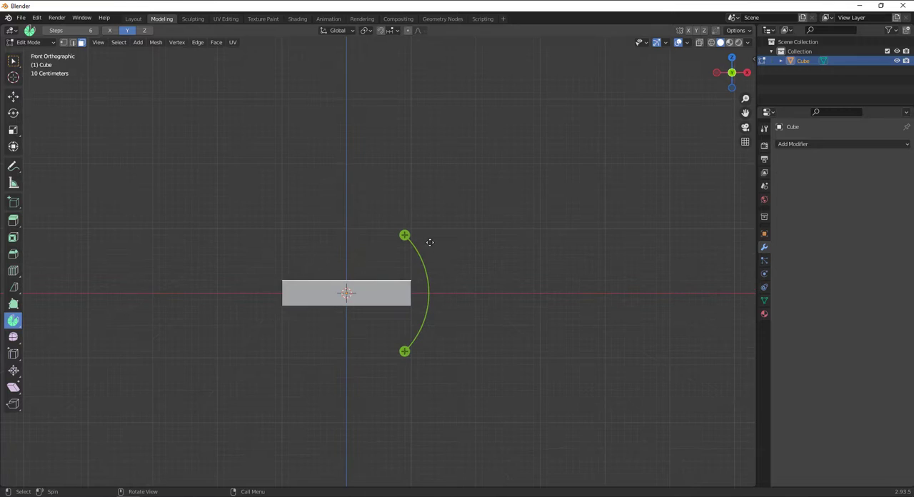
pyautogui.click(12, 96)
pyautogui.press('a')
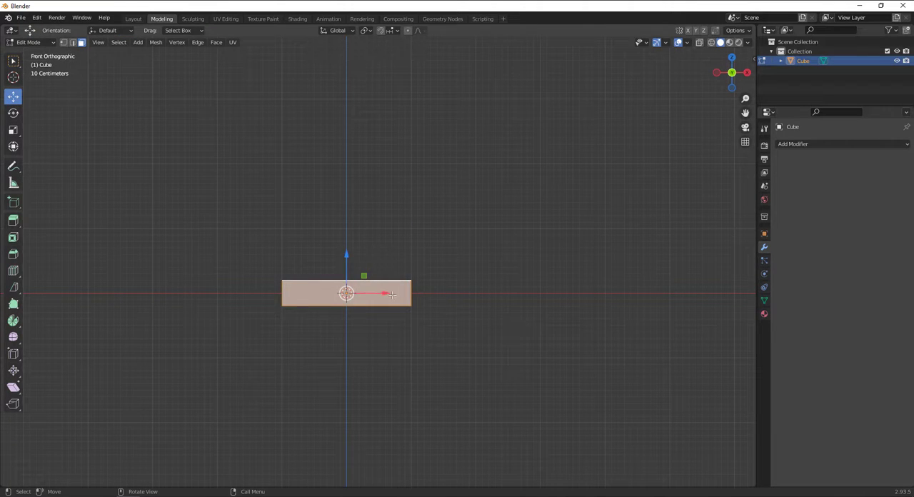
pyautogui.moveTo(391, 294); pyautogui.dragTo(194, 305)
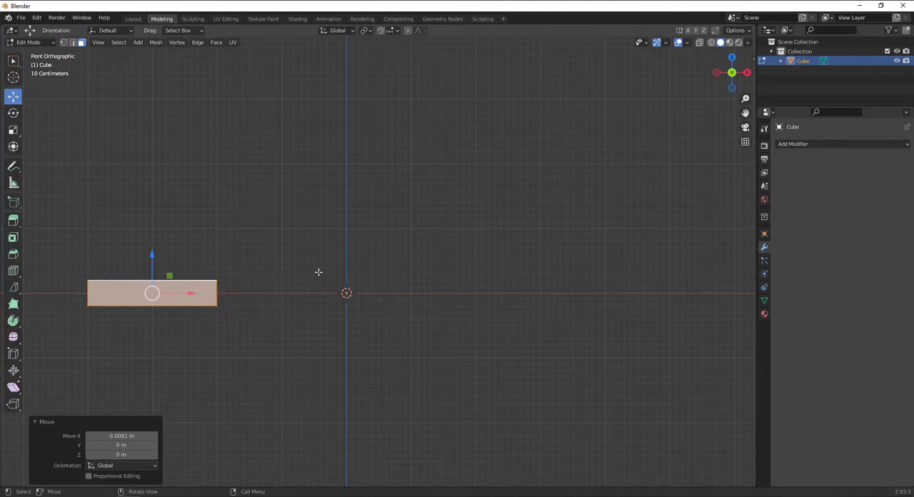
pyautogui.click(12, 323)
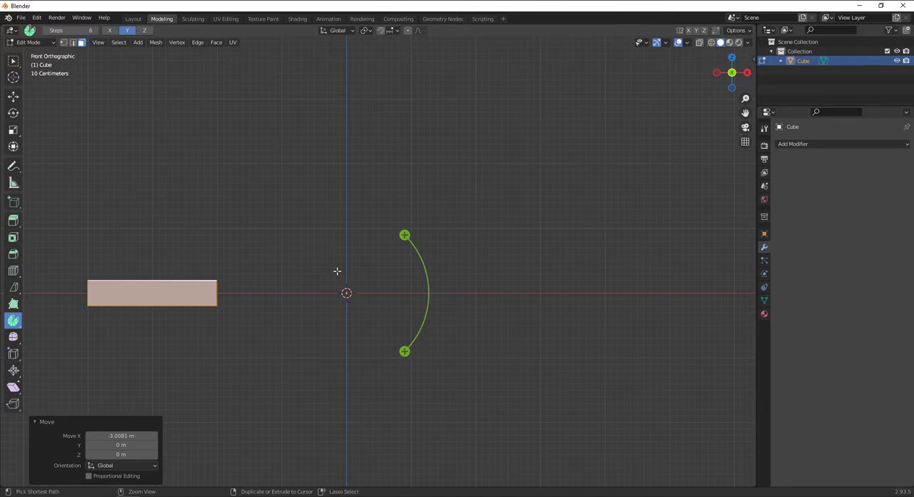
pyautogui.hotkey('ctrl', 'z')
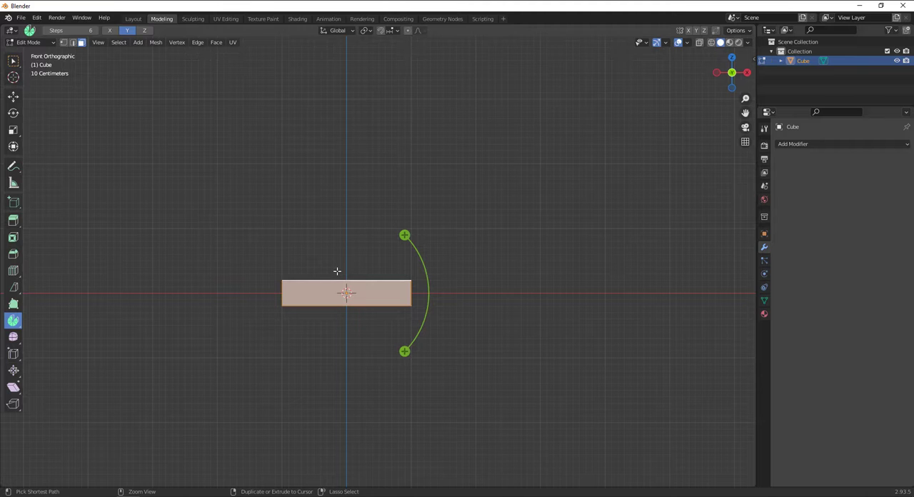
# Return to Object Mode and delete the slab
pyautogui.click(31, 42)
pyautogui.click(30, 50)
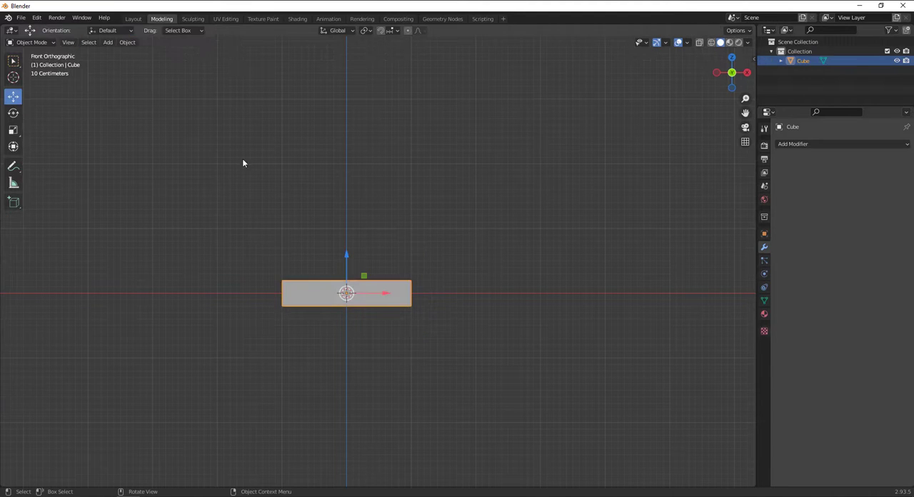
pyautogui.press('x')
pyautogui.click(336, 269)
# Add a new 2 m cube mesh at the world origin
pyautogui.hotkey('shift', 'a')
pyautogui.moveTo(333, 259)
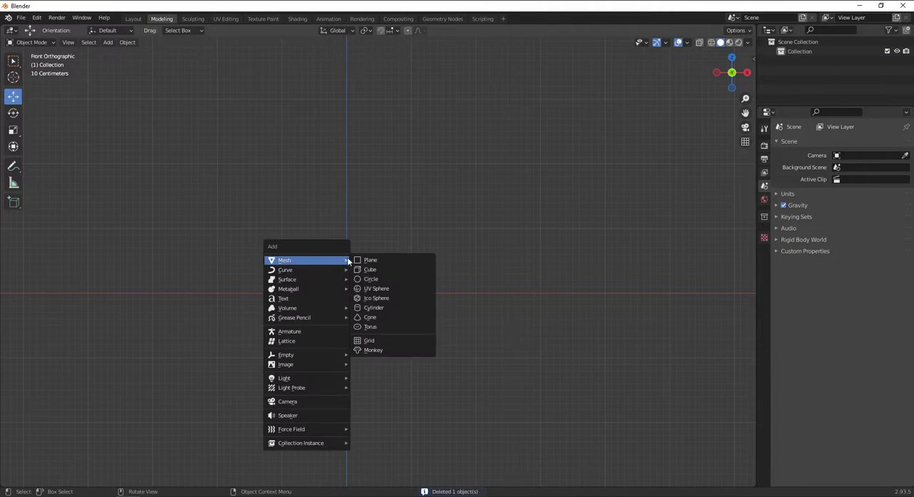
pyautogui.click(365, 271)
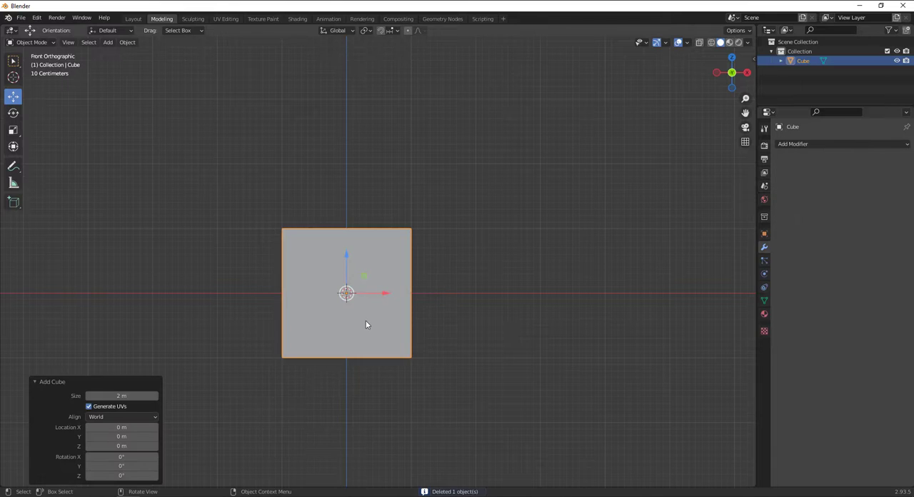
# Place the 3D cursor diagonally above the cube on its +X side in front view
pyautogui.moveTo(366, 325); pyautogui.dragTo(369, 338, button='middle')
pyautogui.click(13, 77)
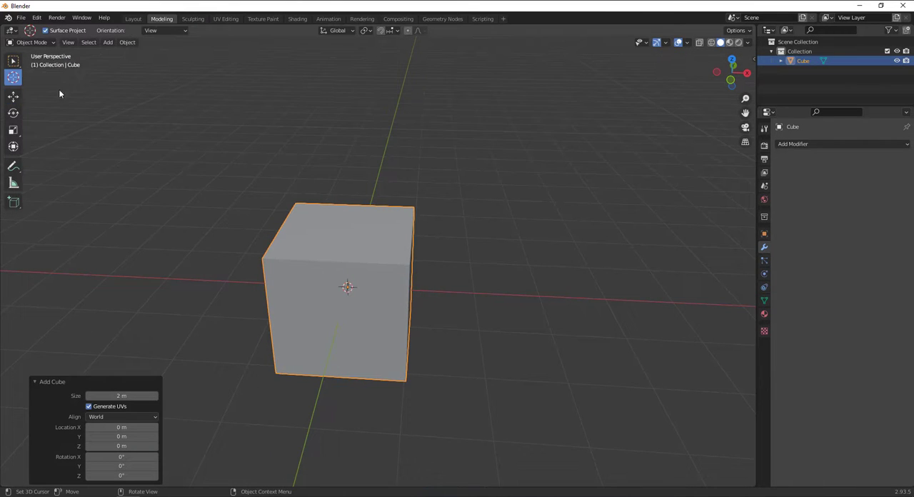
pyautogui.press('KP_1')
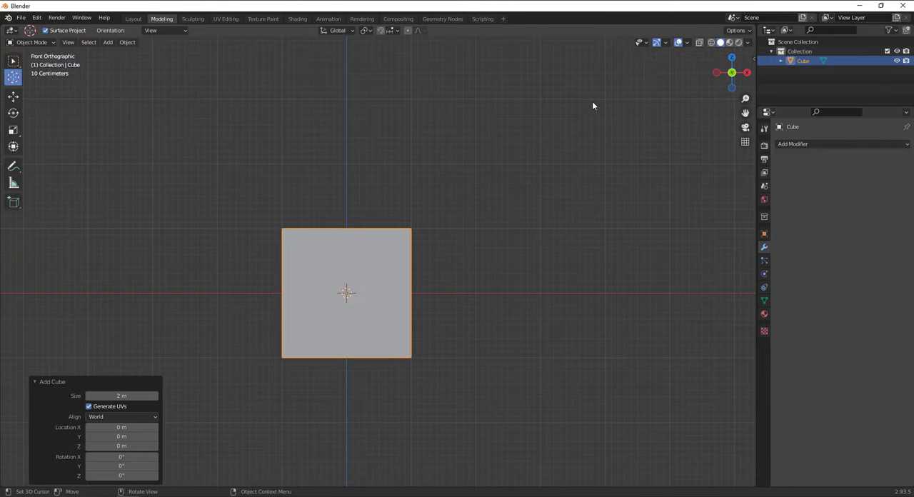
pyautogui.keyDown('shift'); pyautogui.moveTo(539, 123); pyautogui.dragTo(511, 177, button='middle'); pyautogui.keyUp('shift')
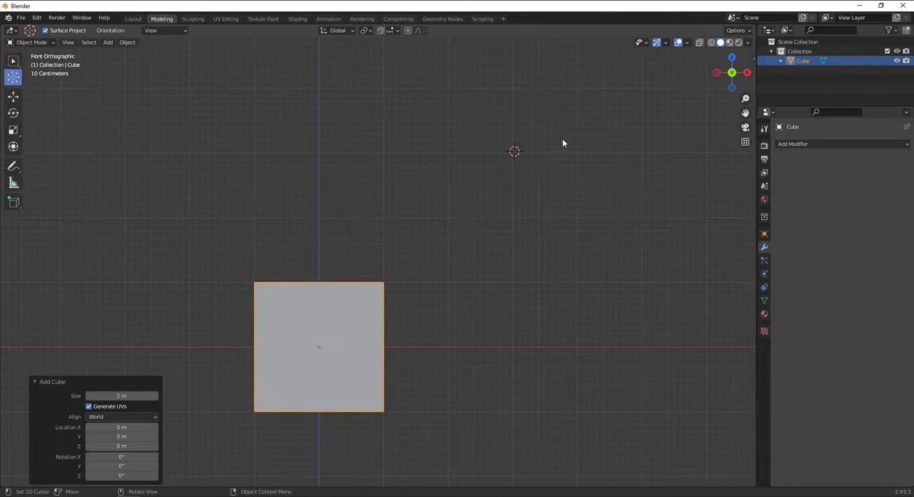
pyautogui.click(580, 88)
pyautogui.scroll(-5, 490, 245)
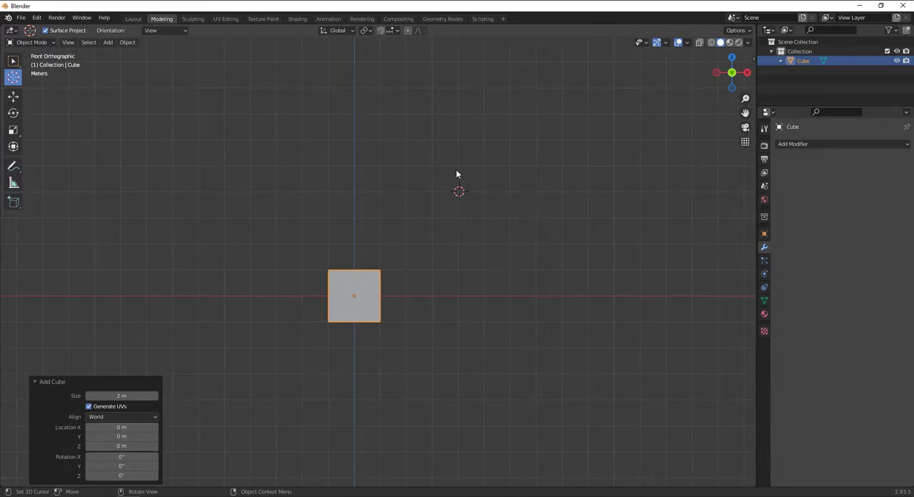
pyautogui.scroll(2, 375, 207)
# In Edit Mode on the cube, reposition the 3D cursor at about X 3.06 m, Z 3.01 m and activate the Spin tool
pyautogui.press('Tab')
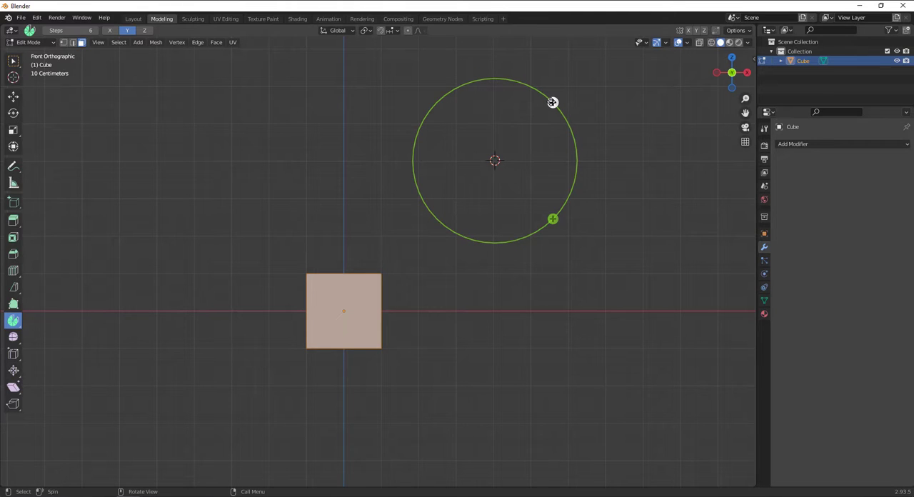
pyautogui.click(14, 77)
pyautogui.keyDown('shift'); pyautogui.moveTo(564, 202); pyautogui.dragTo(570, 200, button='right'); pyautogui.keyUp('shift')
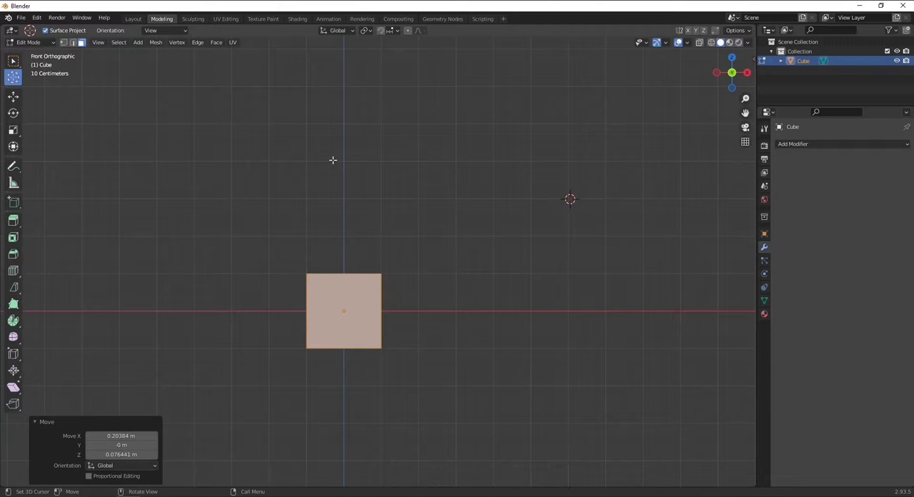
pyautogui.click(12, 324)
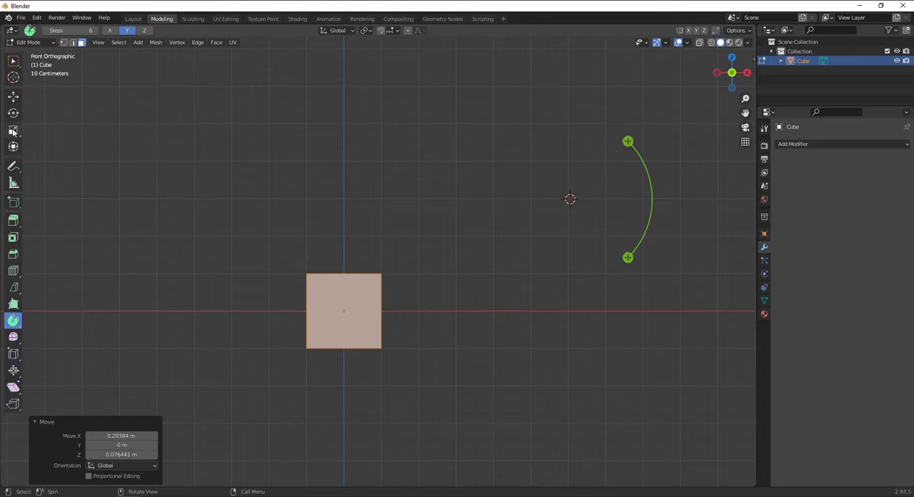
pyautogui.click(13, 78)
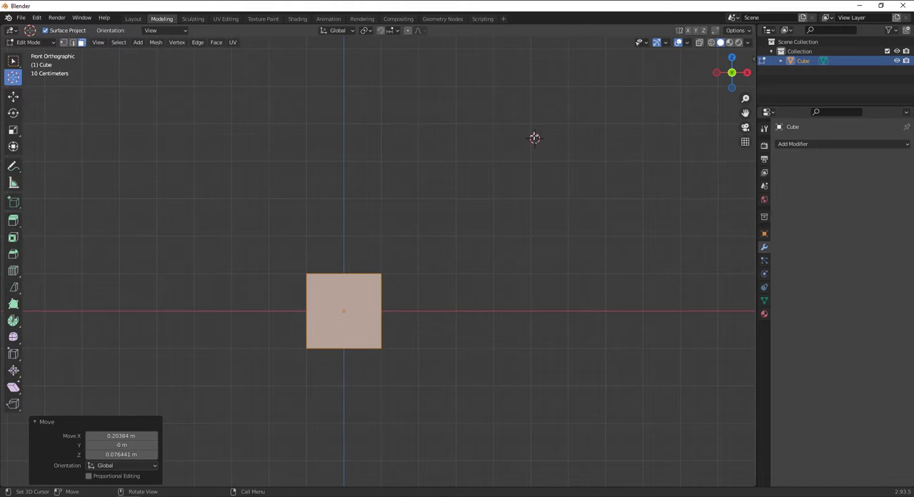
pyautogui.moveTo(535, 138); pyautogui.dragTo(531, 124)
pyautogui.moveTo(474, 193); pyautogui.dragTo(458, 198)
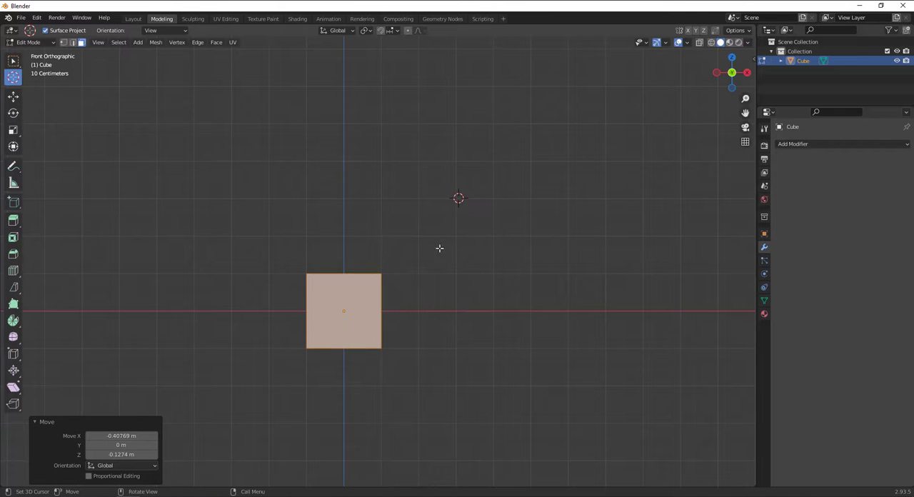
pyautogui.click(13, 322)
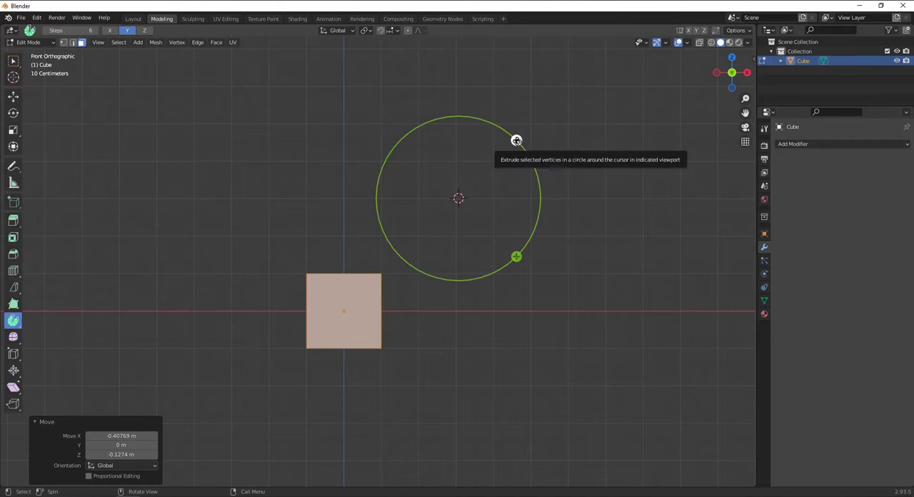
# Try spinning the whole cube mesh about -32.9° around the 3D cursor on the Y axis, and undo the spin
pyautogui.moveTo(516, 140); pyautogui.dragTo(547, 180)
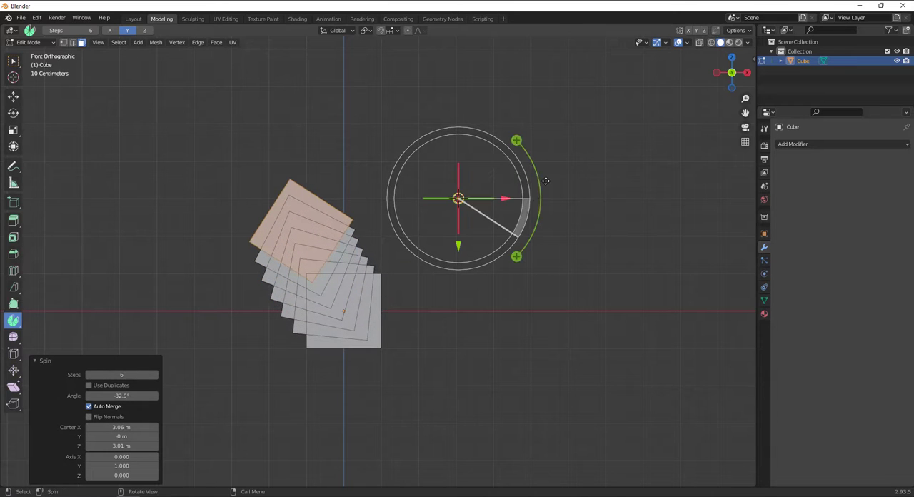
pyautogui.hotkey('ctrl', 'z')
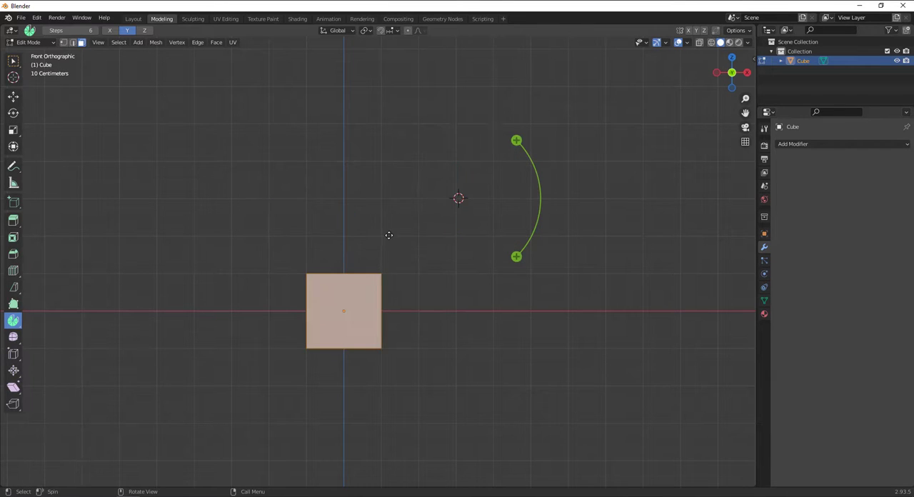
# Select the cube's top face and return to the front view
pyautogui.moveTo(390, 235); pyautogui.dragTo(371, 268, button='middle')
pyautogui.click(372, 267)
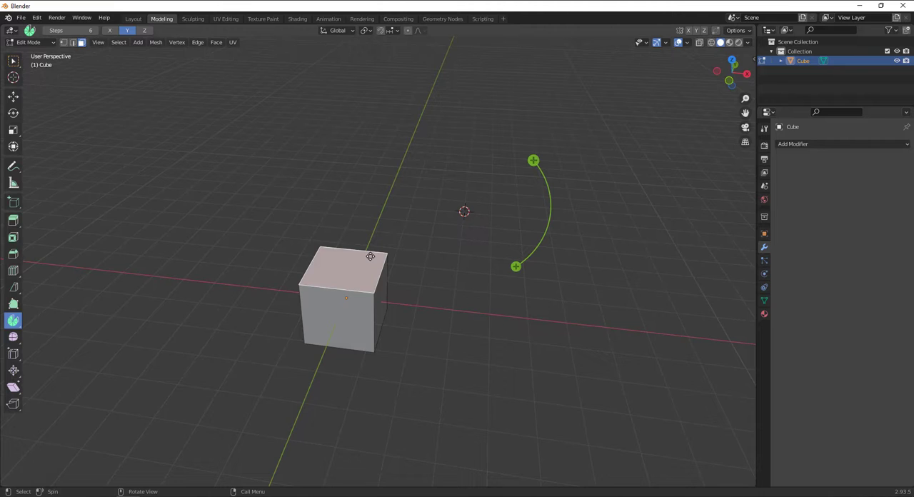
pyautogui.press('KP_1')
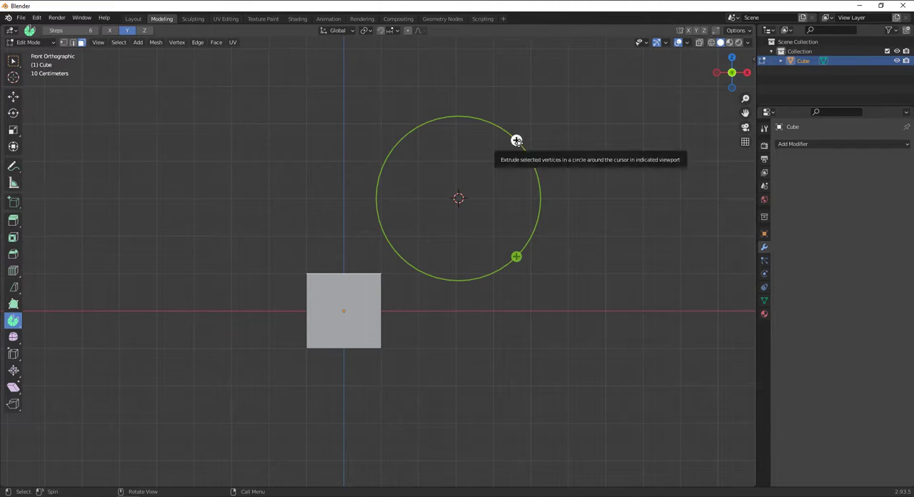
# Try spinning the top face about -187°, and about -19.7° around a 3D cursor moved to X 6 m, Z 3 m, undoing both spins
pyautogui.moveTo(516, 140); pyautogui.dragTo(359, 293)
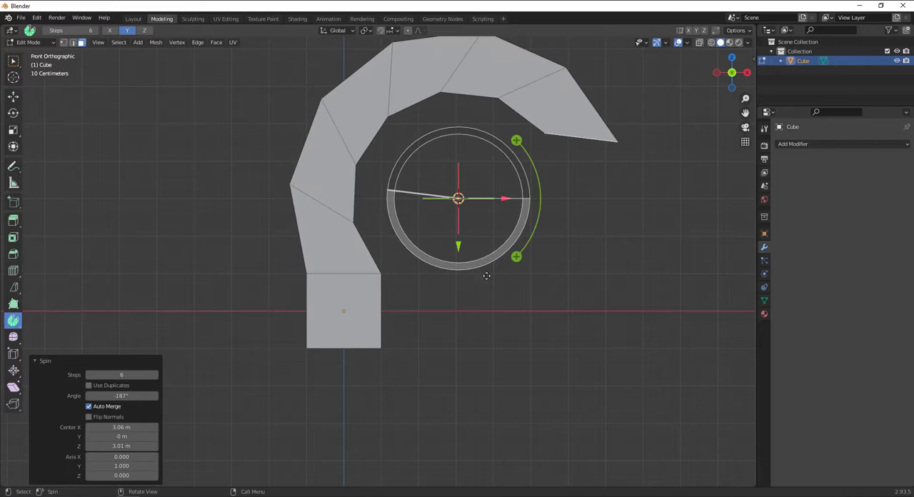
pyautogui.hotkey('ctrl', 'z')
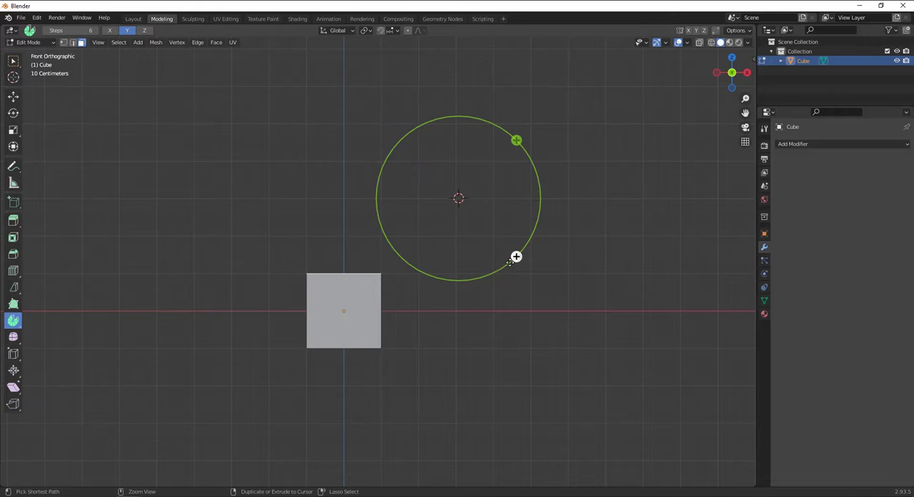
pyautogui.click(12, 79)
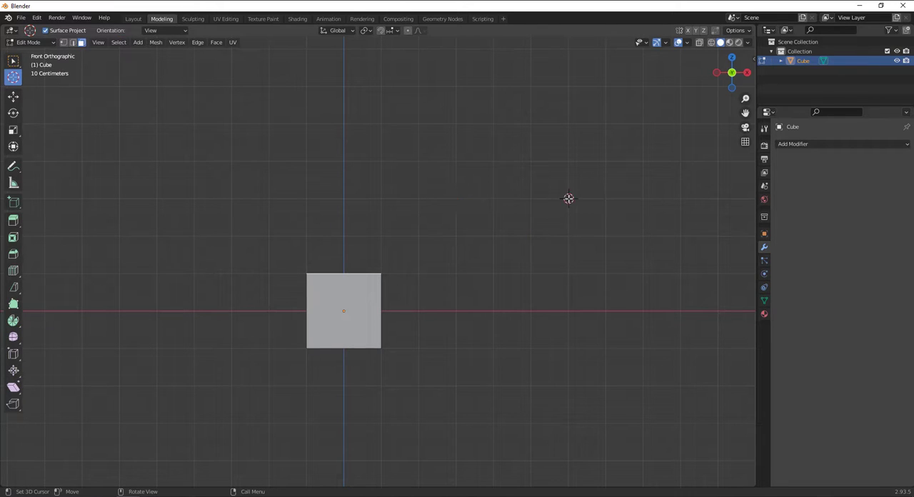
pyautogui.click(13, 321)
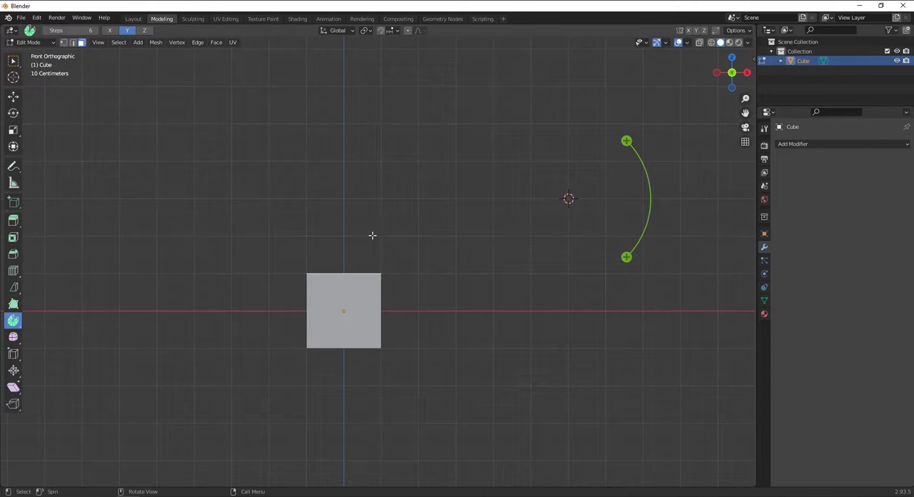
pyautogui.click(627, 141)
pyautogui.moveTo(627, 140); pyautogui.dragTo(625, 203)
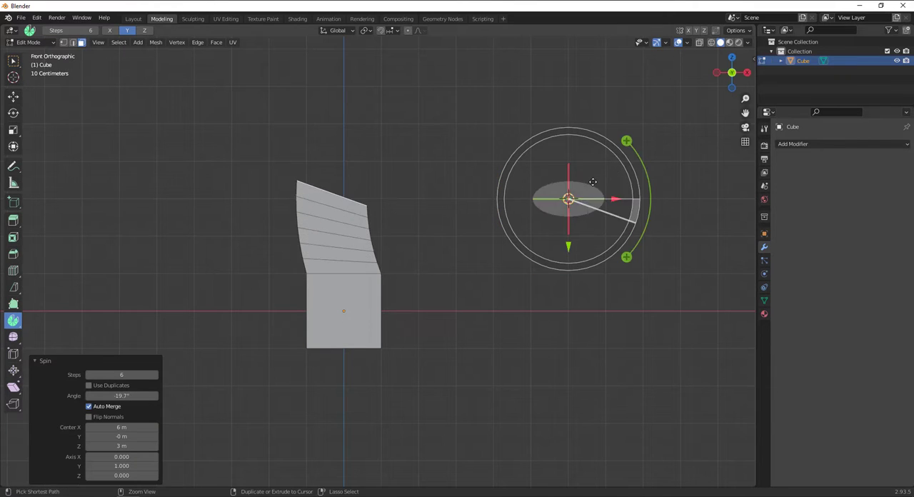
pyautogui.hotkey('ctrl', 'z')
# Move the 3D cursor farther from the cube along +X, try another spin of the top face, and undo it
pyautogui.click(13, 76)
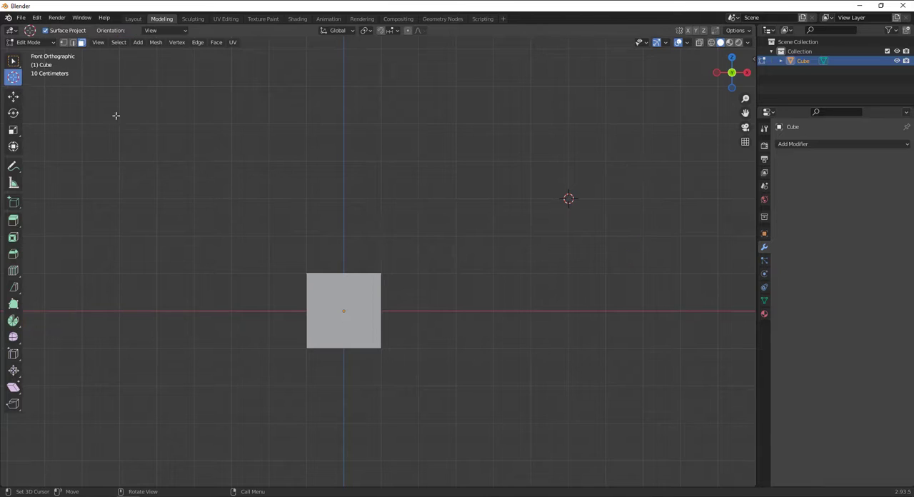
pyautogui.scroll(-2, 615, 220)
pyautogui.keyDown('shift'); pyautogui.moveTo(615, 220); pyautogui.dragTo(528, 227, button='middle'); pyautogui.keyUp('shift')
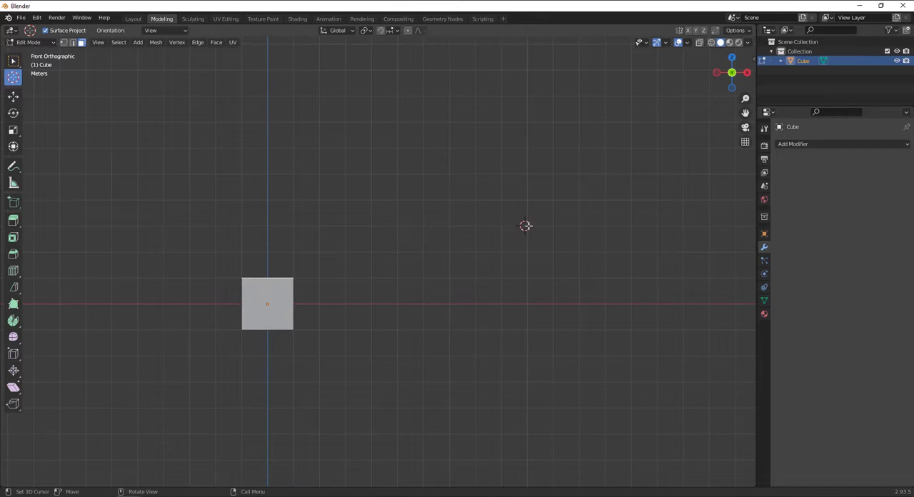
pyautogui.click(527, 227)
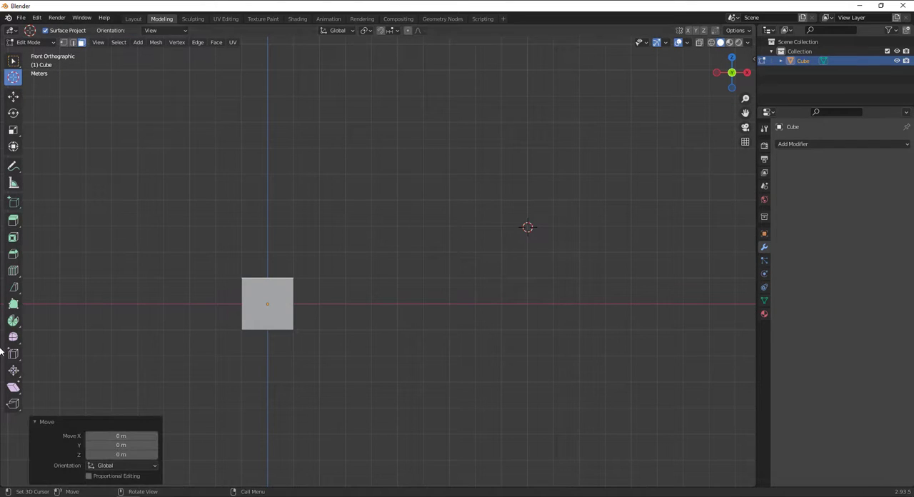
pyautogui.click(13, 320)
pyautogui.moveTo(588, 167); pyautogui.dragTo(615, 232)
pyautogui.hotkey('ctrl', 'z')
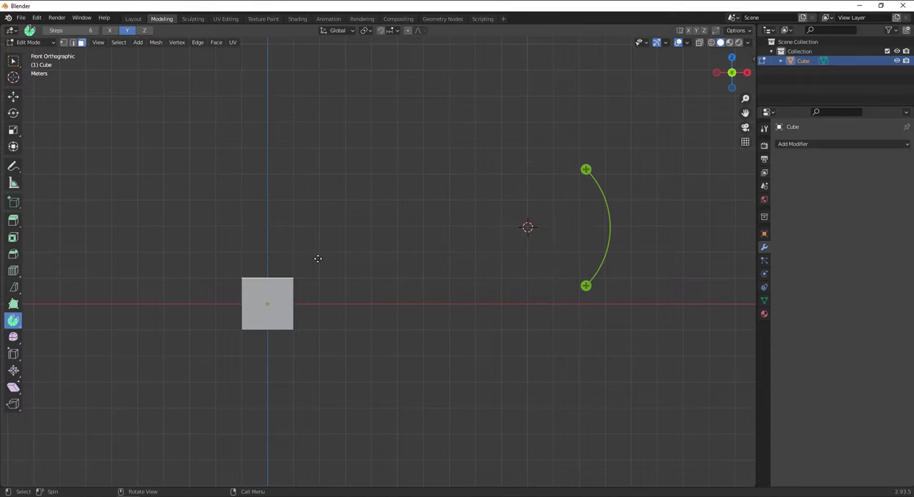
# Place the 3D cursor at about X 13.9 m, Z 3 m and spin the top face about -127° around it
pyautogui.click(12, 78)
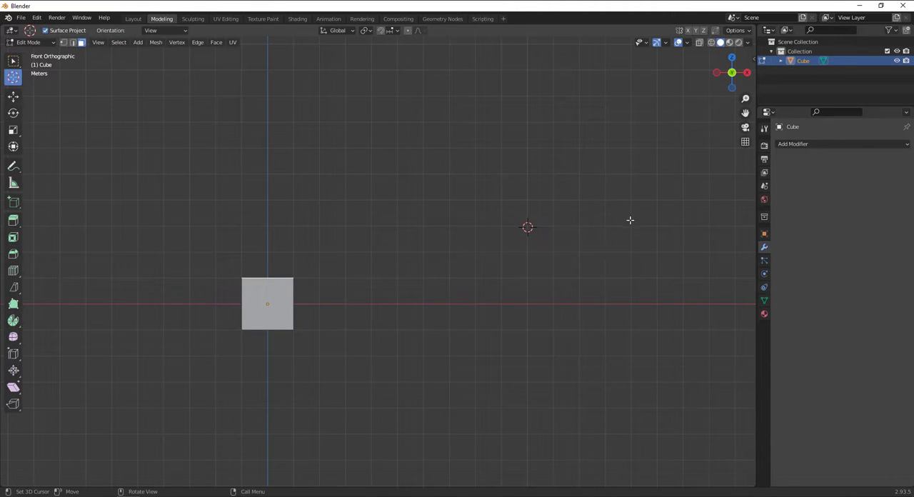
pyautogui.click(16, 321)
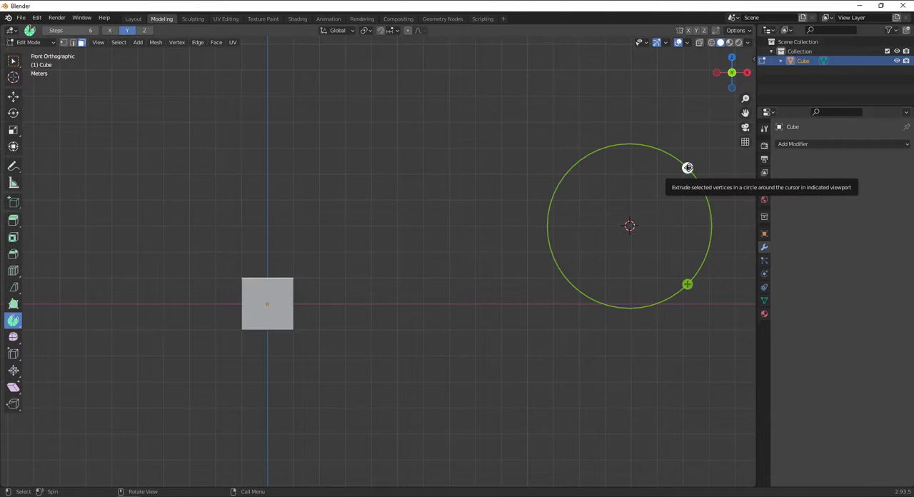
pyautogui.moveTo(688, 167); pyautogui.dragTo(620, 294)
pyautogui.scroll(-2, 492, 227)
pyautogui.scroll(-3, 492, 227)
pyautogui.scroll(1, 555, 215)
pyautogui.moveTo(555, 215)
pyautogui.mouseDown(button='middle')
pyautogui.moveTo(543, 233)
pyautogui.moveTo(431, 247)
pyautogui.moveTo(594, 245)
pyautogui.moveTo(544, 229)
pyautogui.mouseUp(button='middle')
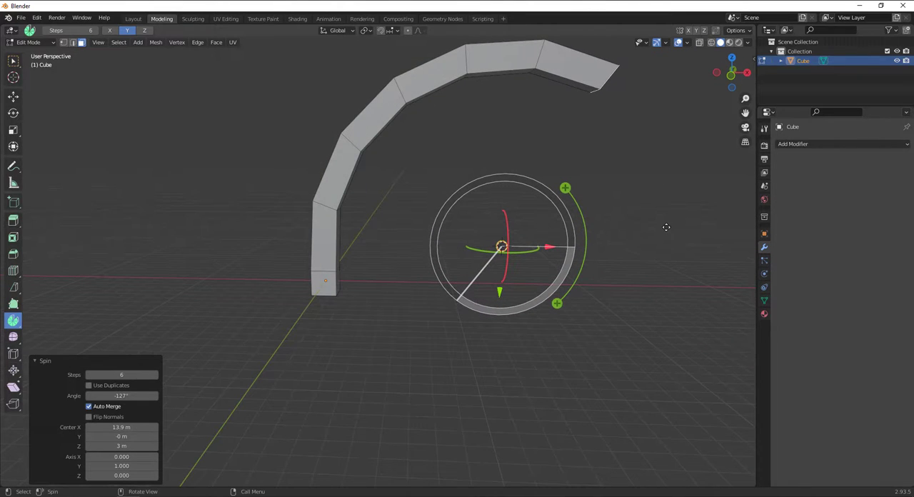
# Extend the arc with further spins, including about -36.2° and a reverse-axis spin of 66.8°, and undo all the spins
pyautogui.moveTo(564, 190); pyautogui.dragTo(595, 231)
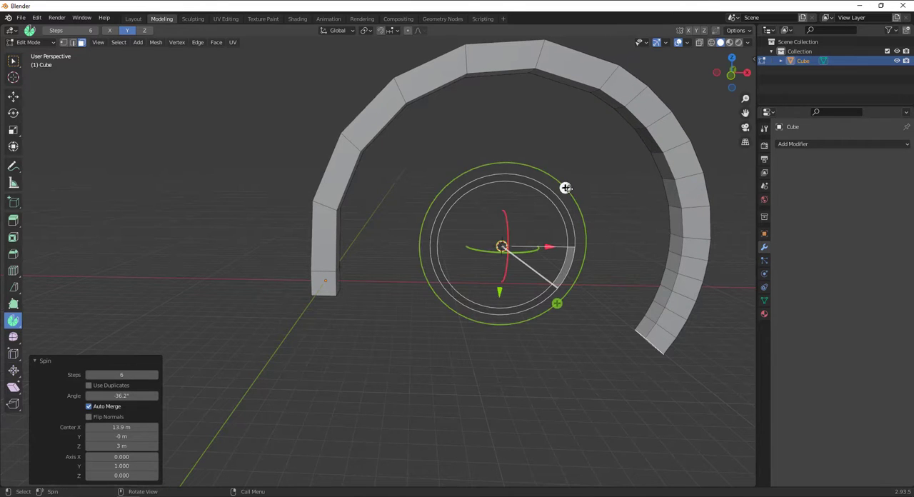
pyautogui.moveTo(557, 304); pyautogui.dragTo(454, 344)
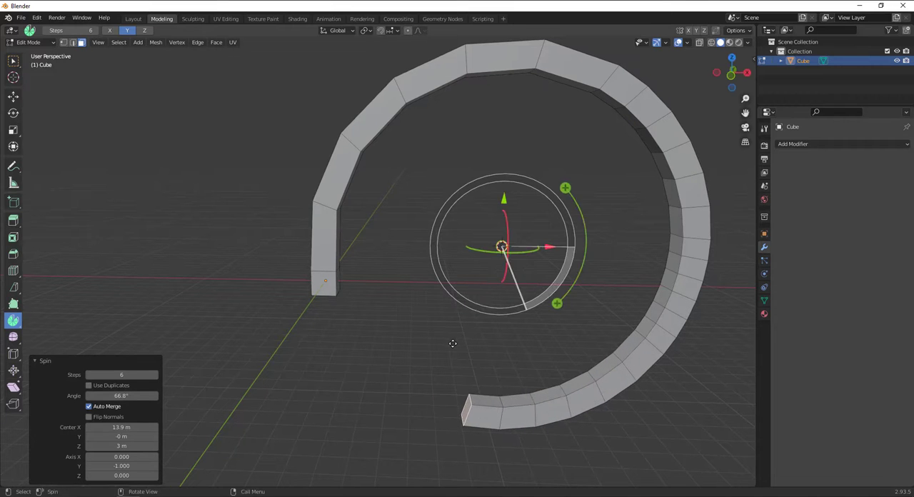
pyautogui.moveTo(576, 367); pyautogui.dragTo(543, 268, button='middle')
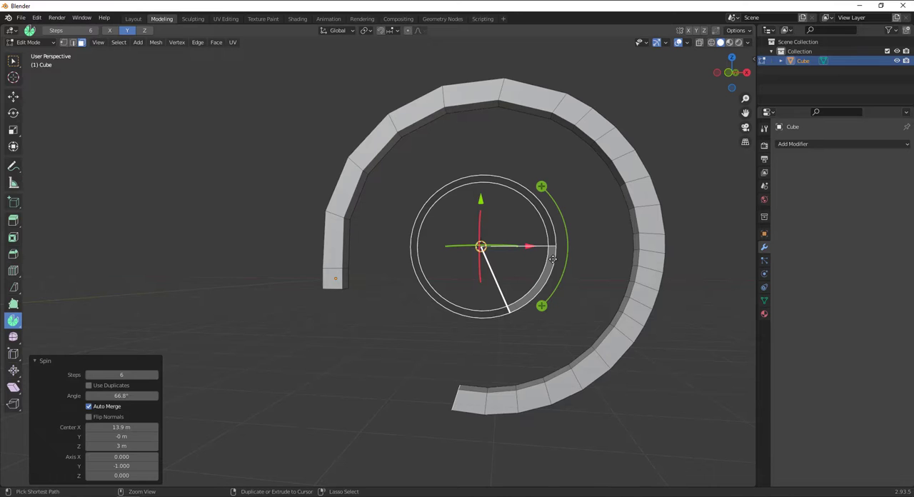
pyautogui.hotkey('ctrl', 'z')
pyautogui.hotkey('ctrl', 'z')
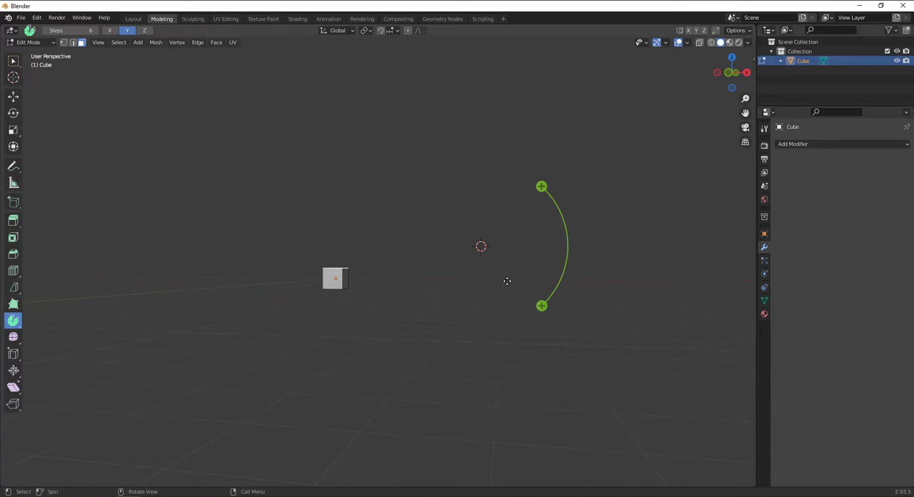
# In front view, place the 3D cursor on the cube's upper +X corner
pyautogui.press('KP_1')
pyautogui.scroll(1, 344, 284)
pyautogui.click(14, 77)
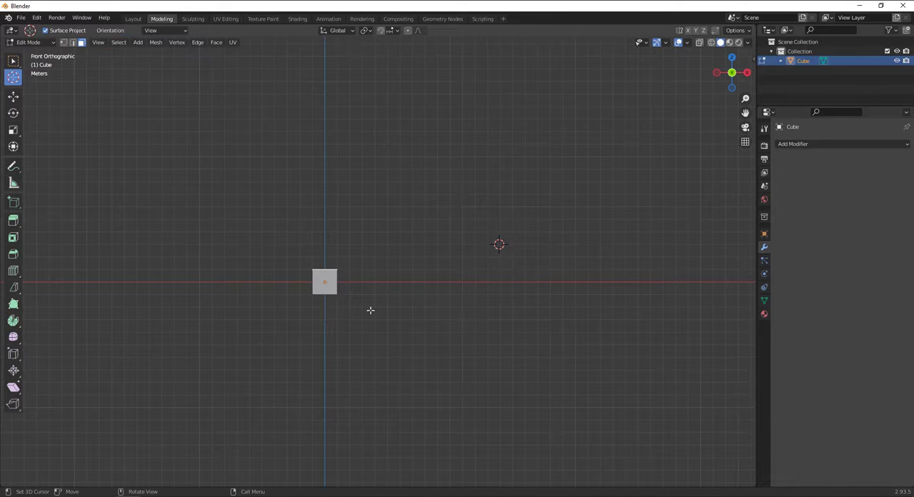
pyautogui.scroll(4, 370, 310)
pyautogui.moveTo(340, 277); pyautogui.dragTo(298, 281)
pyautogui.press('KP_Decimal')
pyautogui.scroll(3, 641, 232)
pyautogui.keyDown('shift'); pyautogui.moveTo(530, 248); pyautogui.dragTo(510, 251, button='middle'); pyautogui.keyUp('shift')
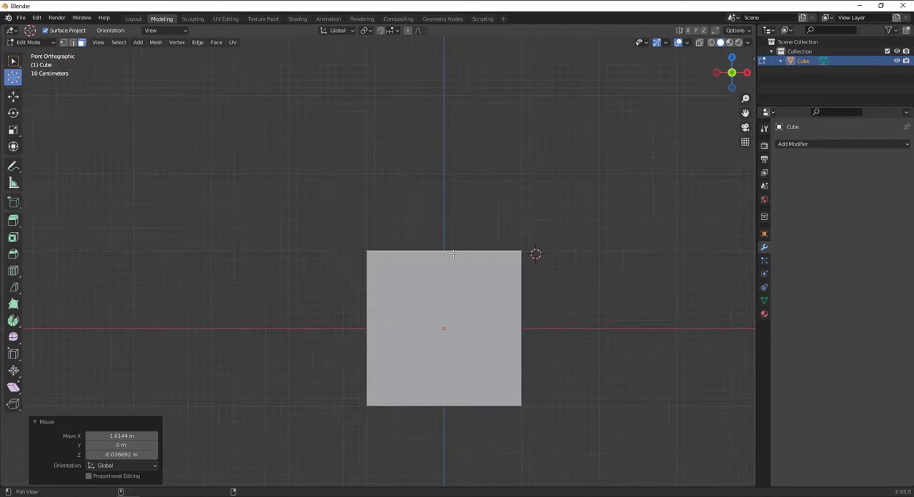
pyautogui.moveTo(513, 248); pyautogui.dragTo(520, 252)
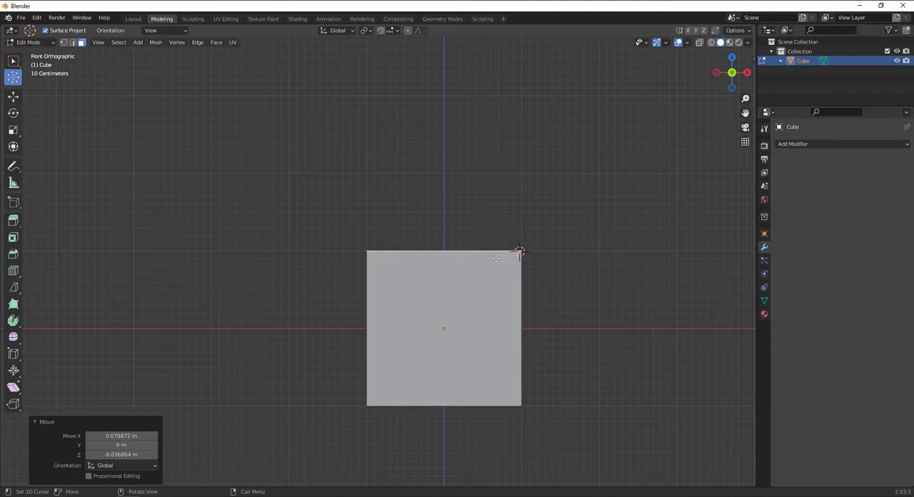
# Spin the top face in 6 steps around the upper +X corner to form a fan-shaped bend over that side
pyautogui.click(13, 321)
pyautogui.scroll(-3, 501, 235)
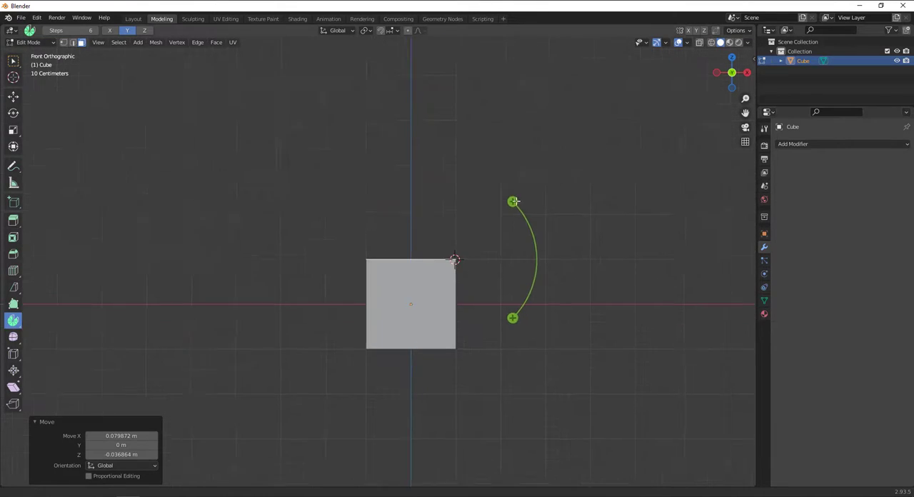
pyautogui.keyDown('shift'); pyautogui.moveTo(514, 206); pyautogui.dragTo(496, 229, button='middle'); pyautogui.keyUp('shift')
pyautogui.moveTo(496, 229); pyautogui.dragTo(500, 407)
pyautogui.click(624, 310)
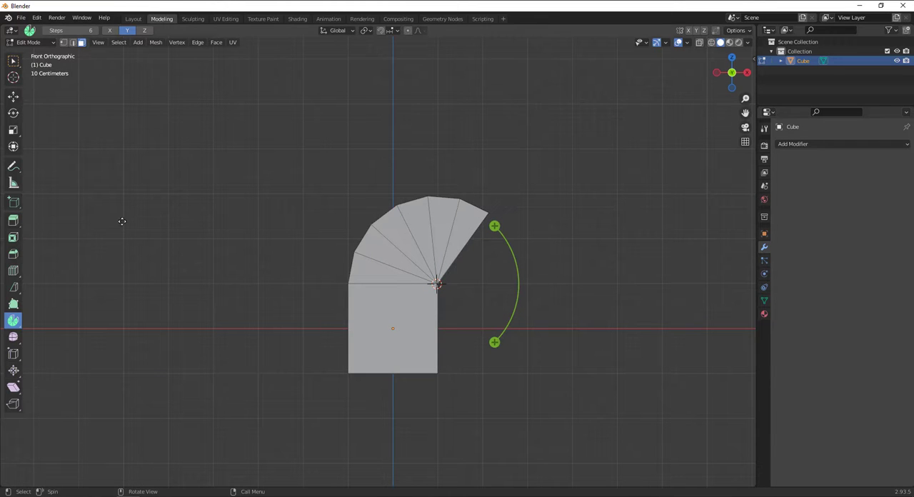
# In front view, position the 3D cursor on the cube's lower -X corner
pyautogui.click(13, 77)
pyautogui.keyDown('shift'); pyautogui.moveTo(366, 372); pyautogui.dragTo(428, 284, button='middle'); pyautogui.keyUp('shift')
pyautogui.scroll(1, 428, 284)
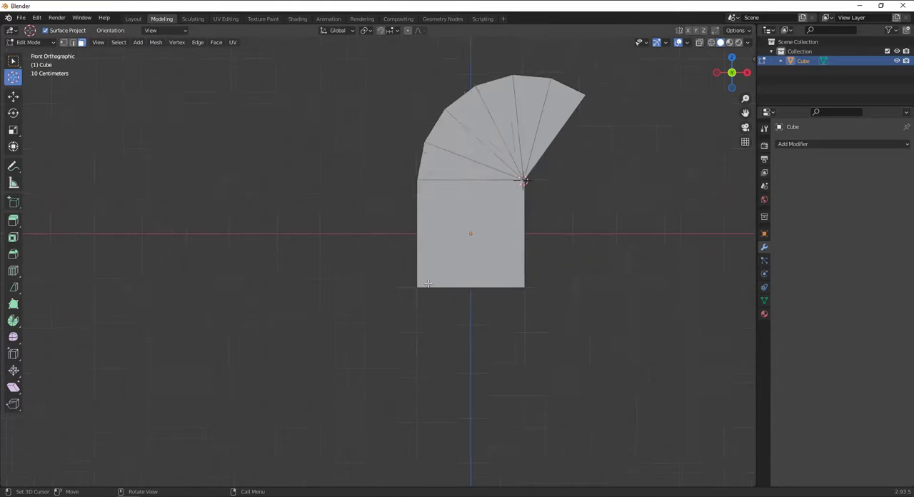
pyautogui.scroll(4, 428, 284)
pyautogui.moveTo(484, 255); pyautogui.dragTo(458, 313)
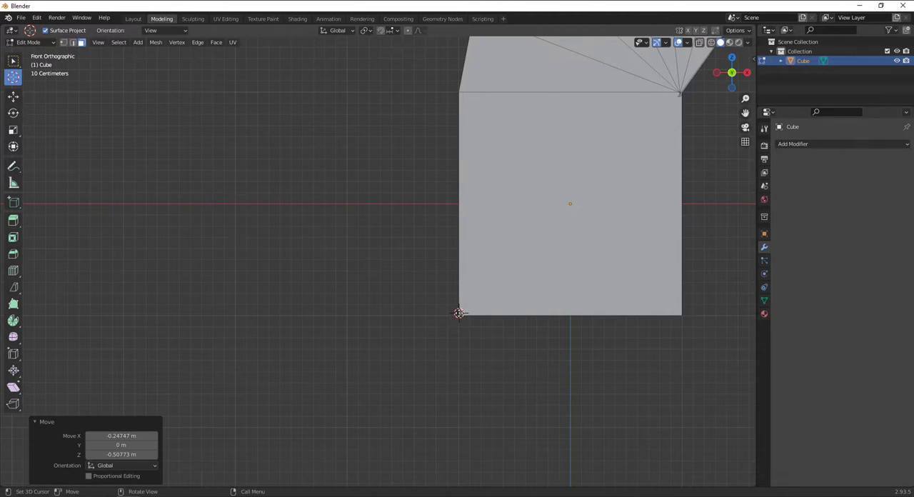
pyautogui.moveTo(543, 336); pyautogui.dragTo(396, 184, button='middle')
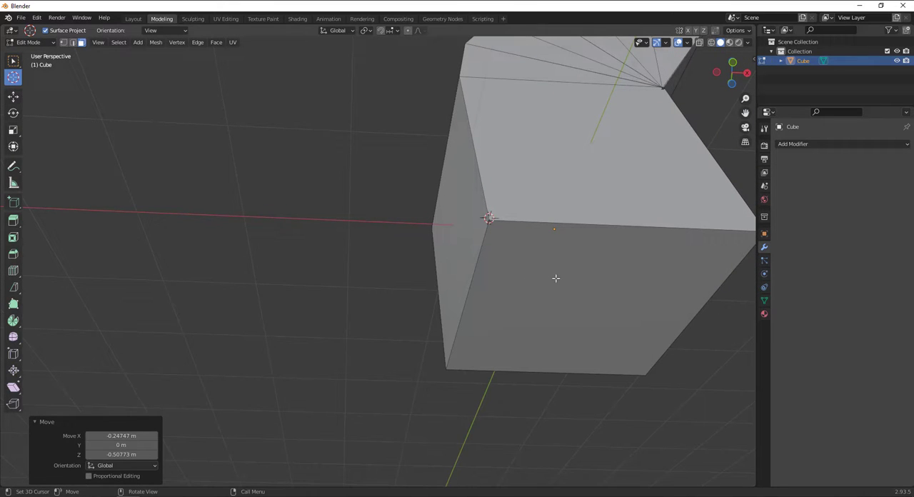
pyautogui.moveTo(31, 69); pyautogui.dragTo(32, 68)
pyautogui.press('KP_1')
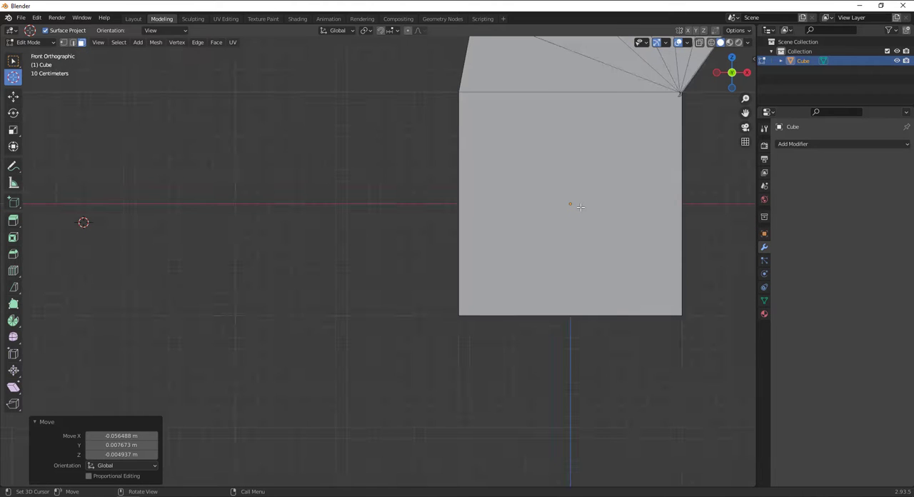
pyautogui.press('g')
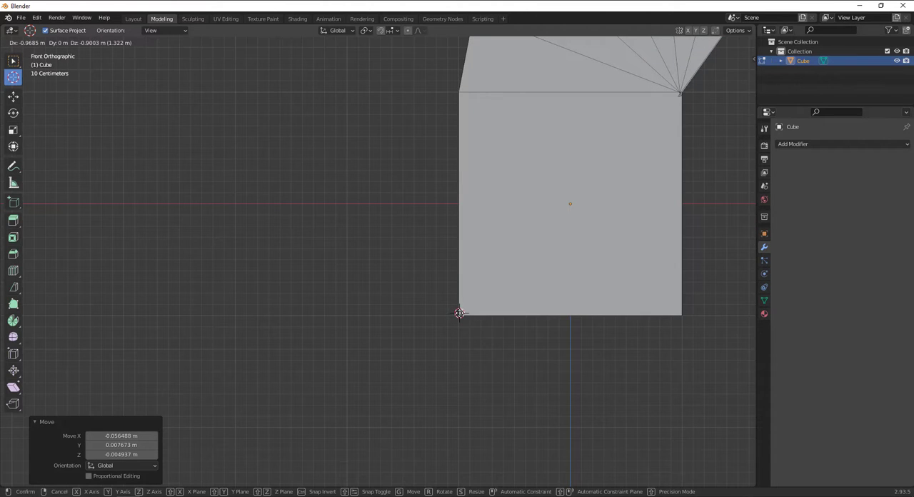
pyautogui.moveTo(459, 312); pyautogui.dragTo(459, 313)
# Select the bottom face of the original cube section
pyautogui.moveTo(14, 63); pyautogui.dragTo(63, 70)
pyautogui.moveTo(471, 360); pyautogui.dragTo(518, 261, button='middle')
pyautogui.click(552, 323)
pyautogui.moveTo(600, 174); pyautogui.dragTo(492, 301, button='middle')
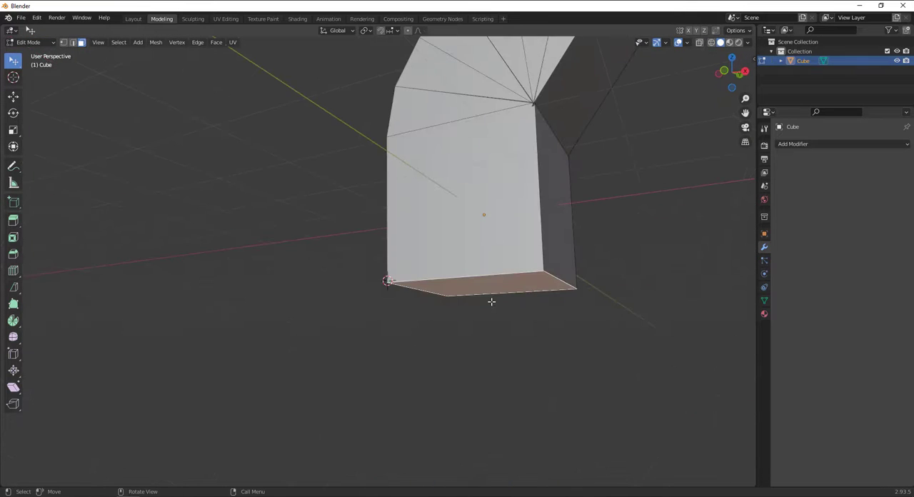
# Spin the bottom face about -100° in 6 steps around the lower -X corner and clear the selection
pyautogui.press('KP_1')
pyautogui.scroll(-2, 376, 244)
pyautogui.click(13, 322)
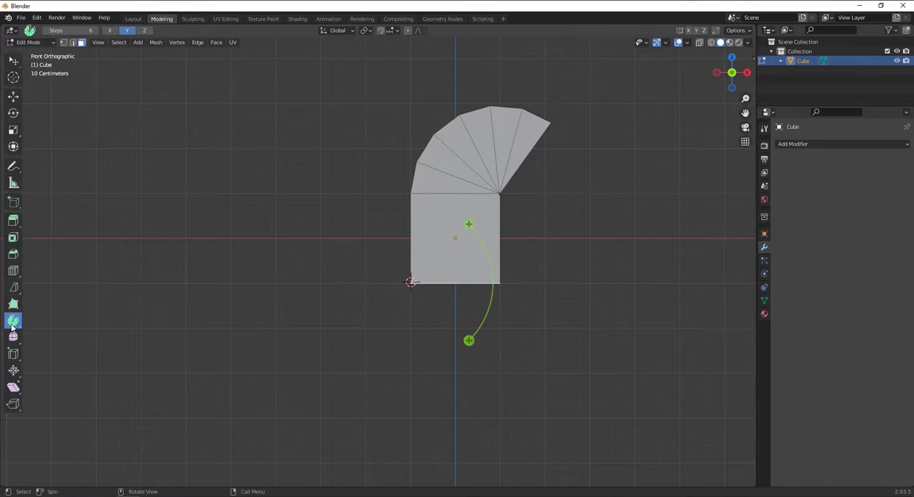
pyautogui.moveTo(470, 222); pyautogui.dragTo(500, 419)
pyautogui.moveTo(13, 62); pyautogui.dragTo(121, 70)
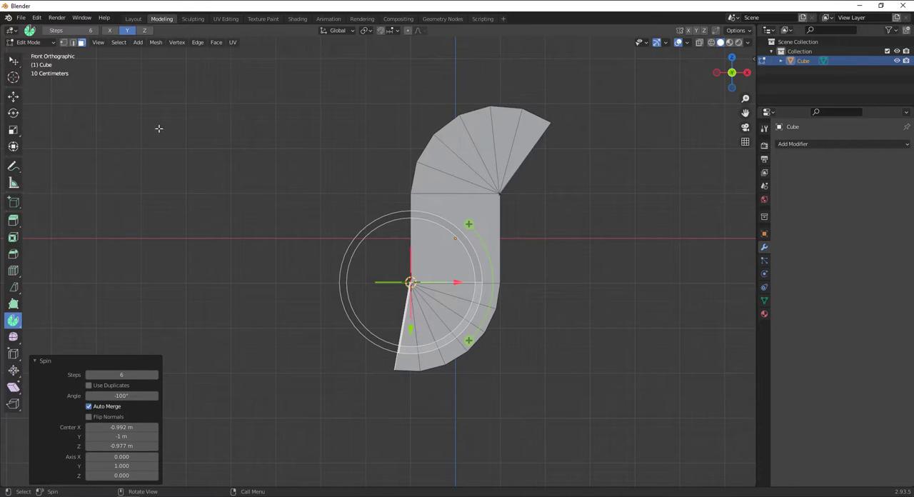
pyautogui.click(289, 170)
# Add loop cuts close to the outer edges of the bent shape, sliding one to a factor of about 0.906
pyautogui.moveTo(651, 307); pyautogui.dragTo(588, 318, button='middle')
pyautogui.scroll(2, 439, 237)
pyautogui.scroll(-3, 434, 235)
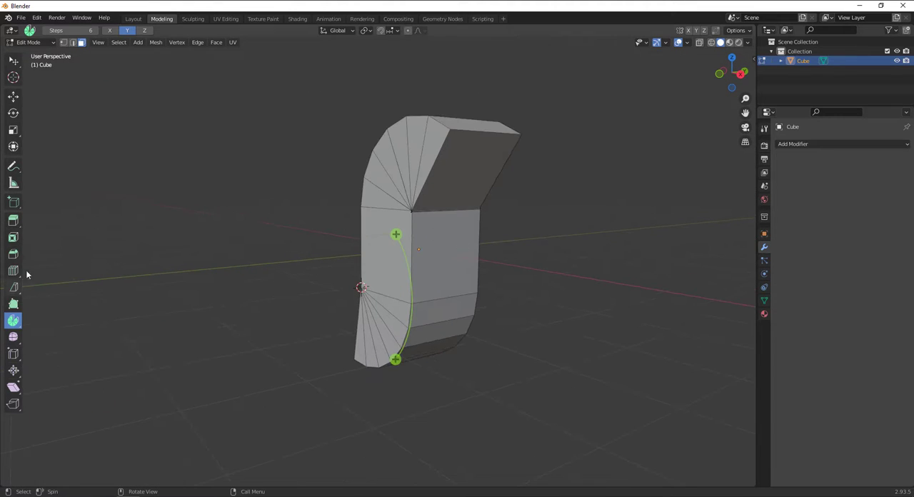
pyautogui.moveTo(17, 275); pyautogui.dragTo(61, 272)
pyautogui.moveTo(500, 134)
pyautogui.mouseDown()
pyautogui.moveTo(450, 139)
pyautogui.moveTo(503, 129)
pyautogui.mouseUp()
pyautogui.moveTo(556, 180); pyautogui.dragTo(536, 183, button='middle')
pyautogui.moveTo(408, 136); pyautogui.dragTo(402, 86)
pyautogui.moveTo(380, 180); pyautogui.dragTo(429, 241)
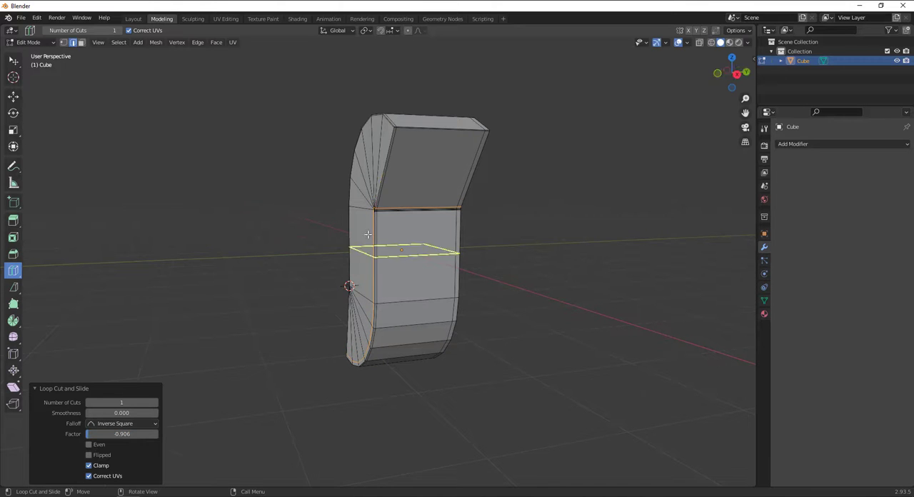
# Add centred loop cuts with factor 0 along the bent shape and around its straight middle section
pyautogui.moveTo(429, 241); pyautogui.dragTo(457, 168, button='middle')
pyautogui.click(459, 165)
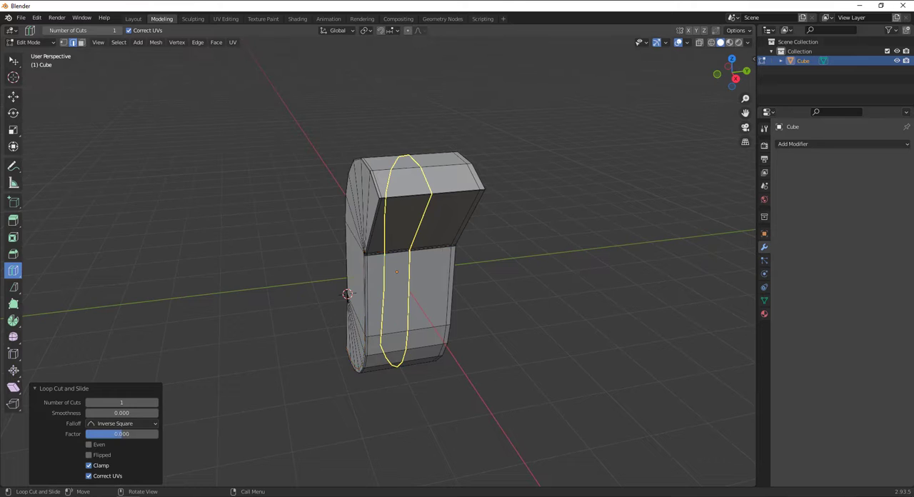
pyautogui.click(409, 270)
pyautogui.moveTo(410, 271)
pyautogui.mouseDown(button='middle')
pyautogui.moveTo(432, 257)
pyautogui.moveTo(535, 283)
pyautogui.moveTo(536, 213)
pyautogui.moveTo(401, 270)
pyautogui.mouseUp(button='middle')
# Return to Object Mode, deselect the bent cube and snap the 3D cursor to the world origin
pyautogui.click(33, 43)
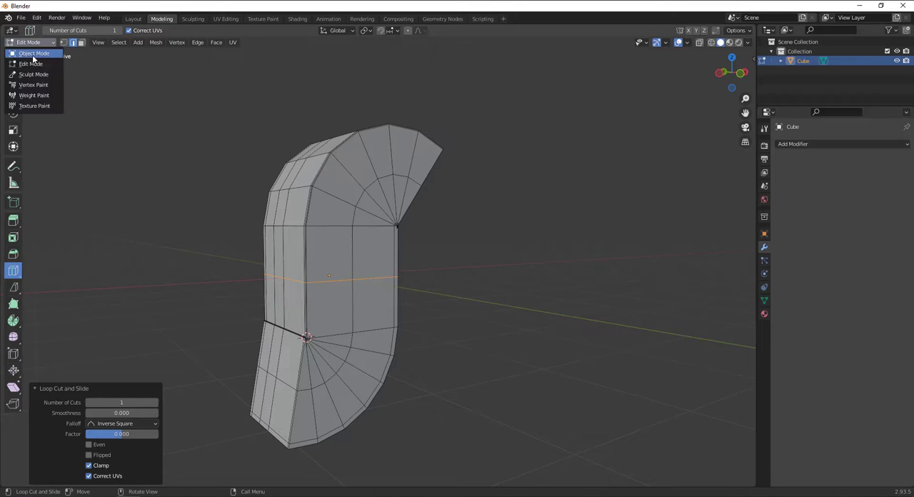
pyautogui.click(32, 55)
pyautogui.moveTo(362, 154); pyautogui.dragTo(444, 205, button='middle')
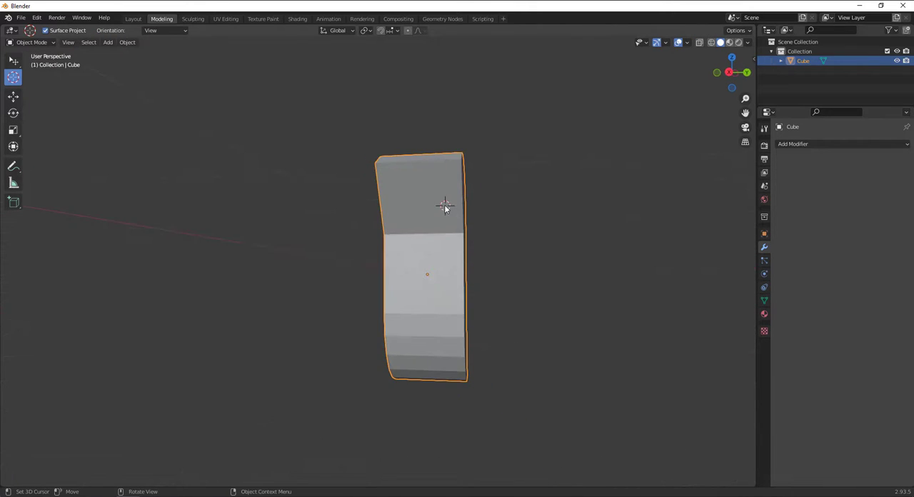
pyautogui.click(13, 61)
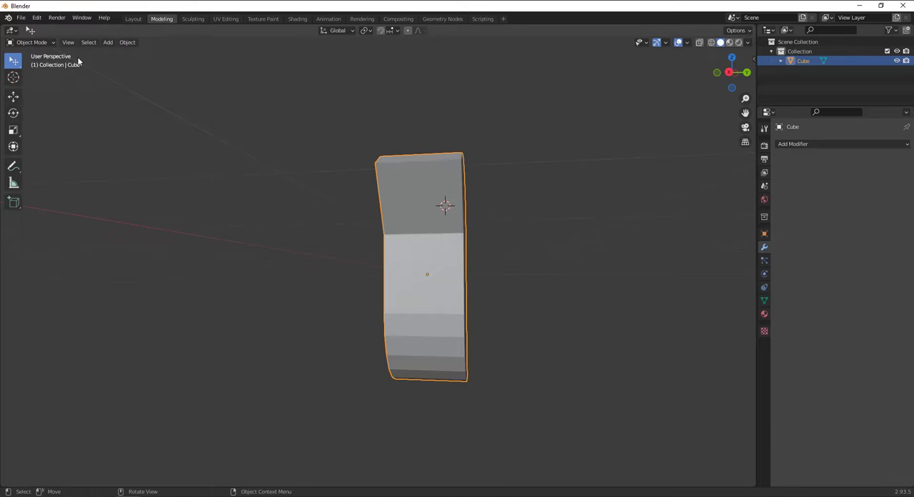
pyautogui.click(324, 206)
pyautogui.moveTo(324, 207); pyautogui.dragTo(462, 259, button='middle')
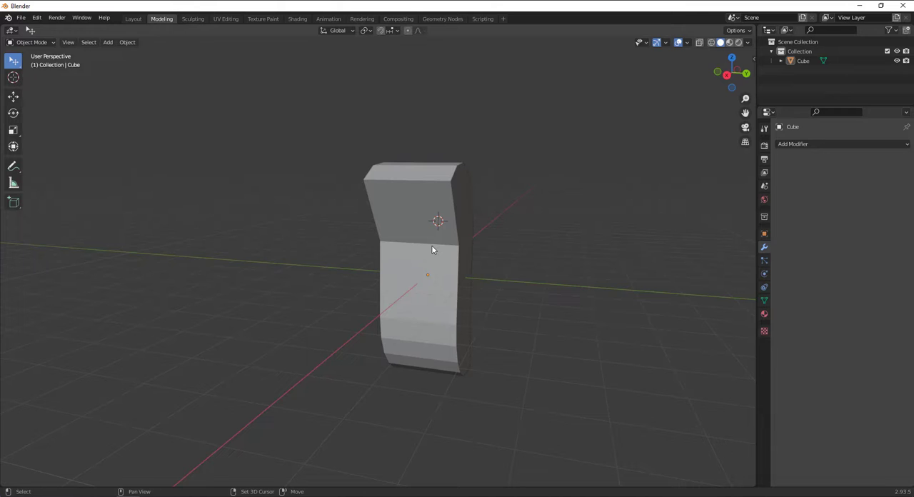
pyautogui.hotkey('shift', 's')
pyautogui.click(378, 289)
# Select the bent cube and apply Shade Smooth to it
pyautogui.moveTo(513, 233); pyautogui.dragTo(414, 205, button='middle')
pyautogui.rightClick(408, 200)
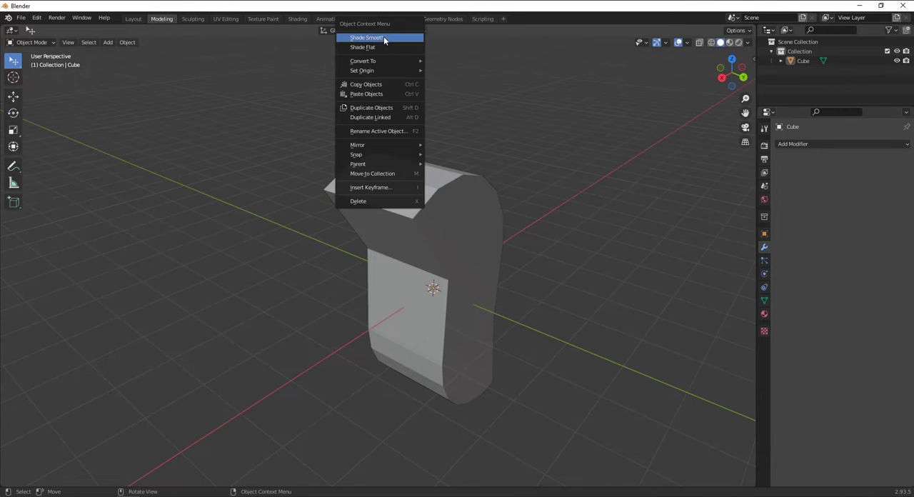
pyautogui.moveTo(467, 245); pyautogui.dragTo(472, 219, button='middle')
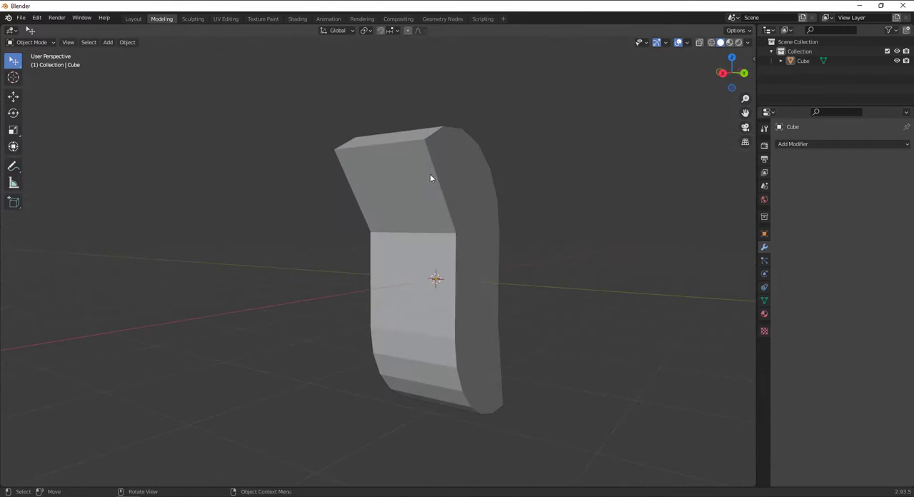
pyautogui.click(422, 147)
pyautogui.rightClick(422, 146)
pyautogui.click(415, 143)
pyautogui.moveTo(481, 173)
pyautogui.mouseDown(button='middle')
pyautogui.moveTo(454, 266)
pyautogui.moveTo(531, 250)
pyautogui.mouseUp(button='middle')
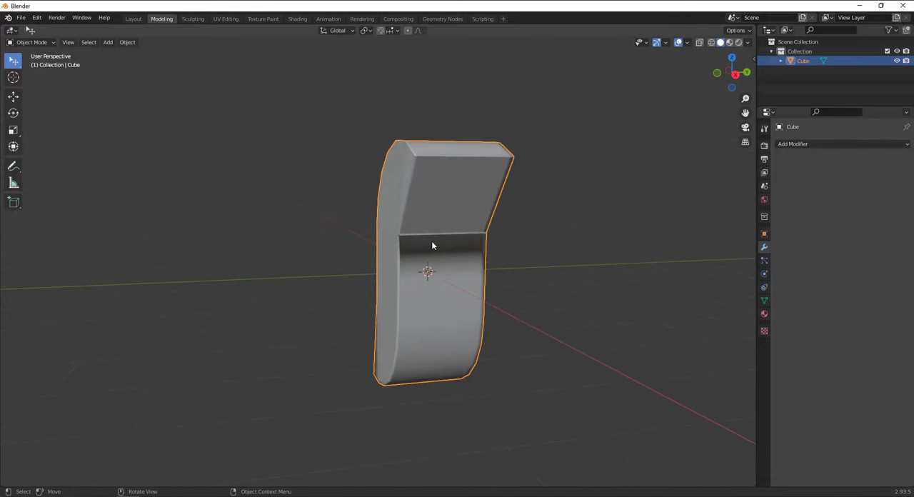
pyautogui.moveTo(433, 241)
pyautogui.mouseDown(button='middle')
pyautogui.moveTo(434, 255)
pyautogui.moveTo(478, 216)
pyautogui.mouseUp(button='middle')
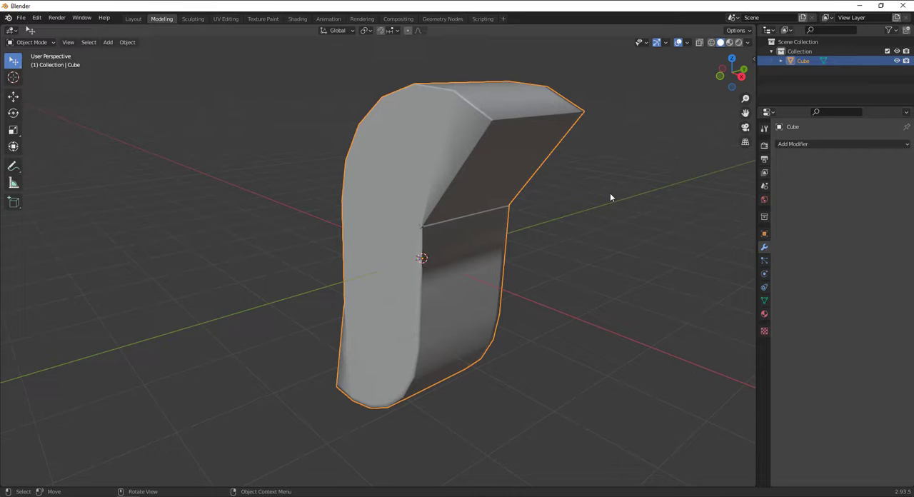
pyautogui.click(808, 144)
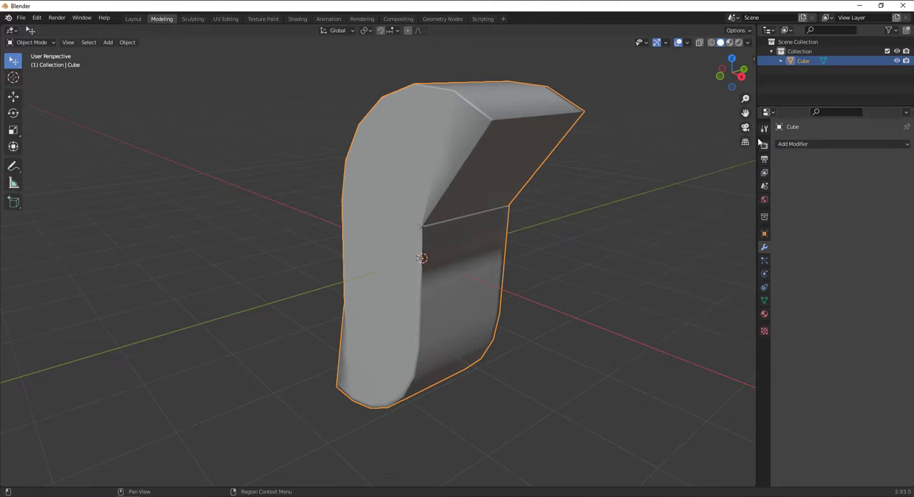
pyautogui.click(764, 145)
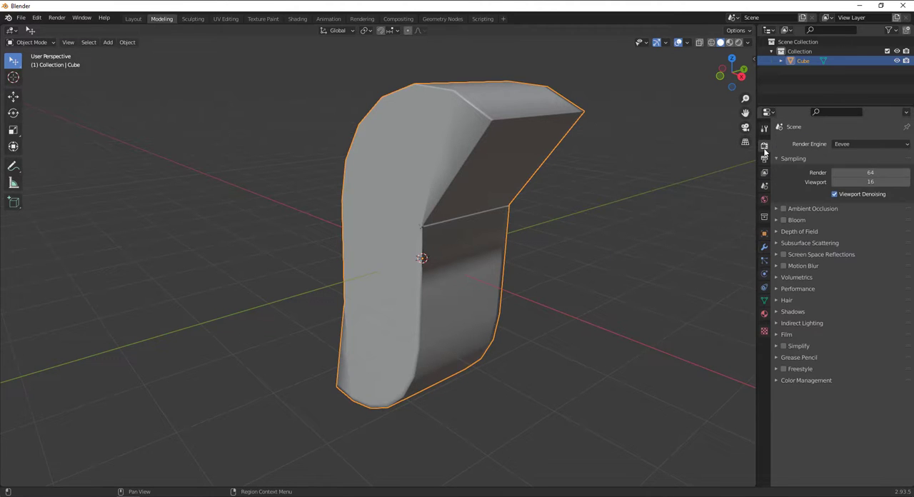
pyautogui.click(767, 248)
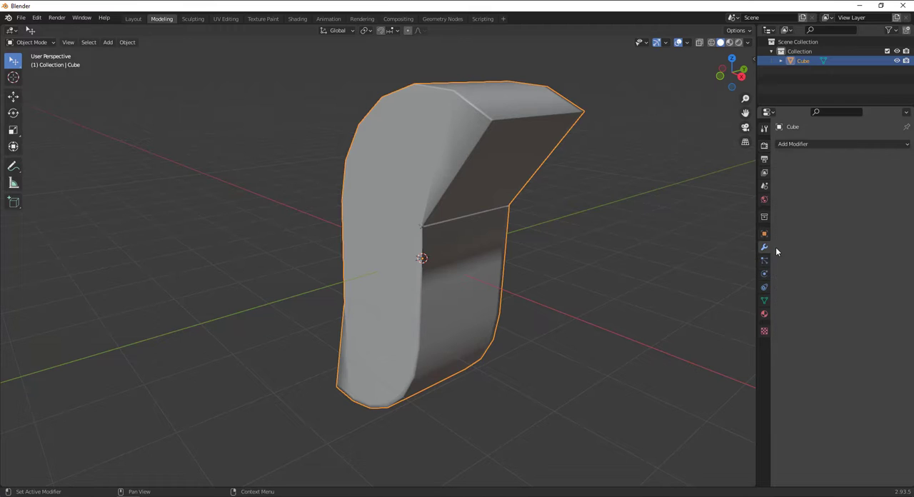
pyautogui.click(805, 145)
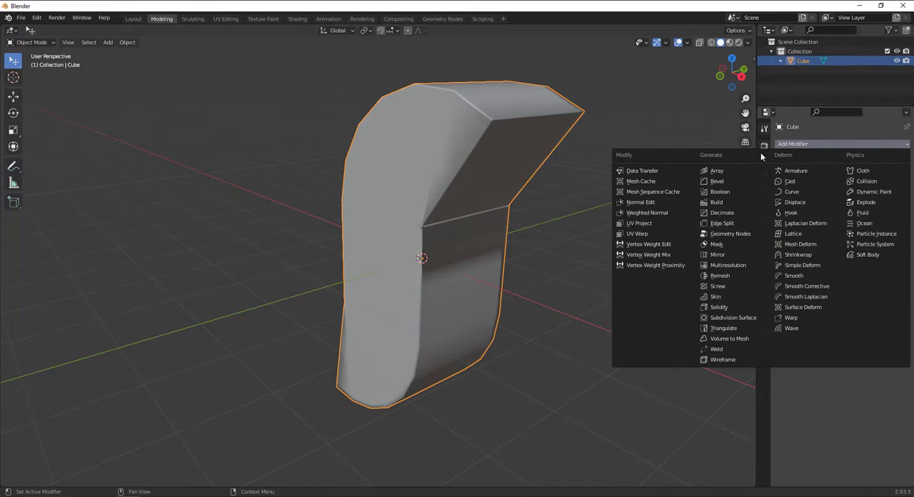
pyautogui.click(717, 171)
pyautogui.hotkey('ctrl', 'a')
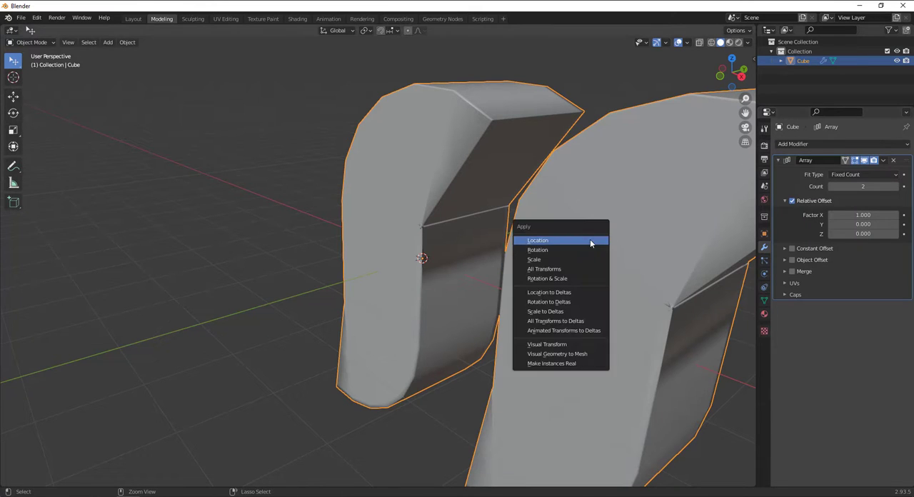
pyautogui.click(894, 160)
# Add a Subdivision Surface modifier to the bent cube and set its viewport level to 2
pyautogui.click(808, 145)
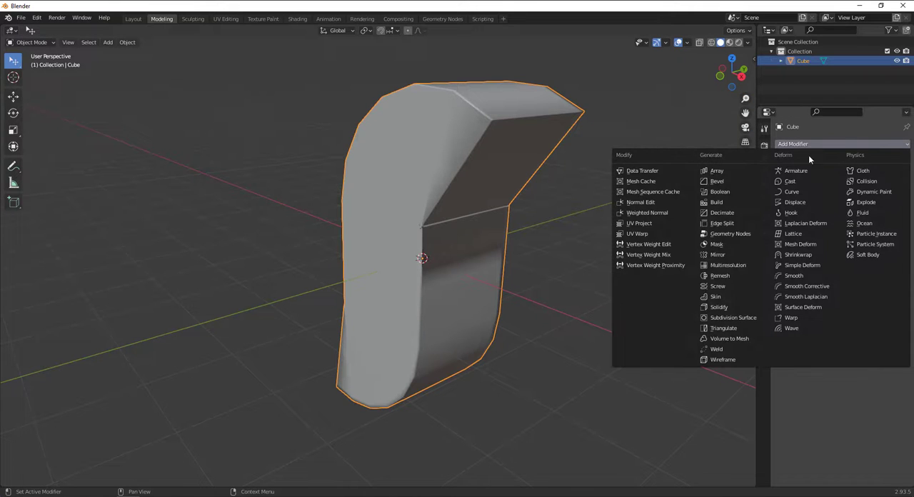
pyautogui.click(743, 320)
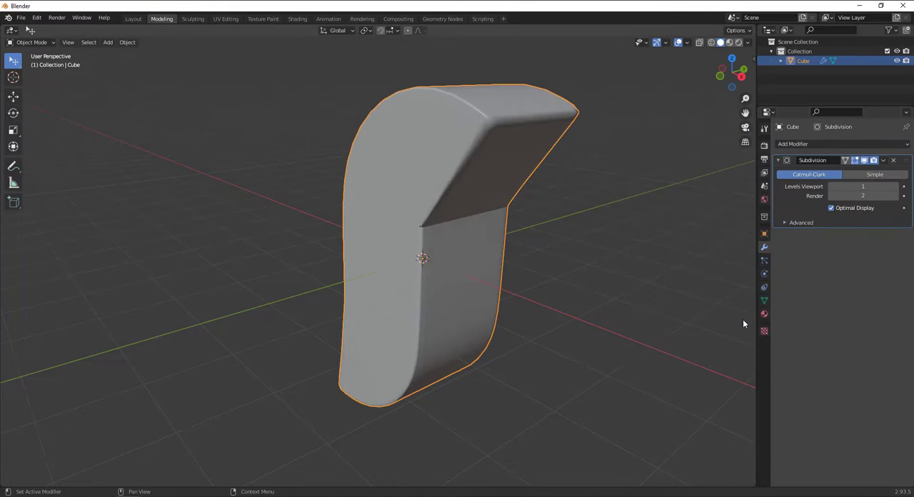
pyautogui.click(893, 186)
pyautogui.moveTo(578, 214); pyautogui.dragTo(392, 190, button='middle')
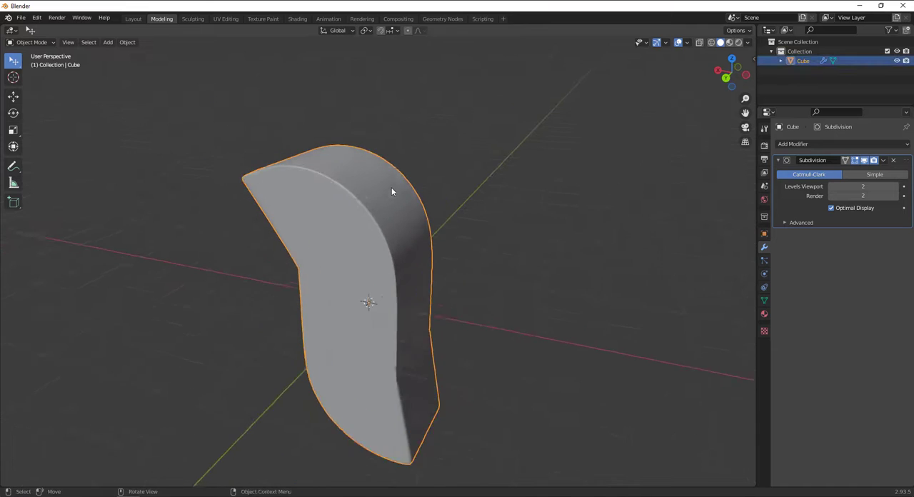
pyautogui.scroll(2, 391, 190)
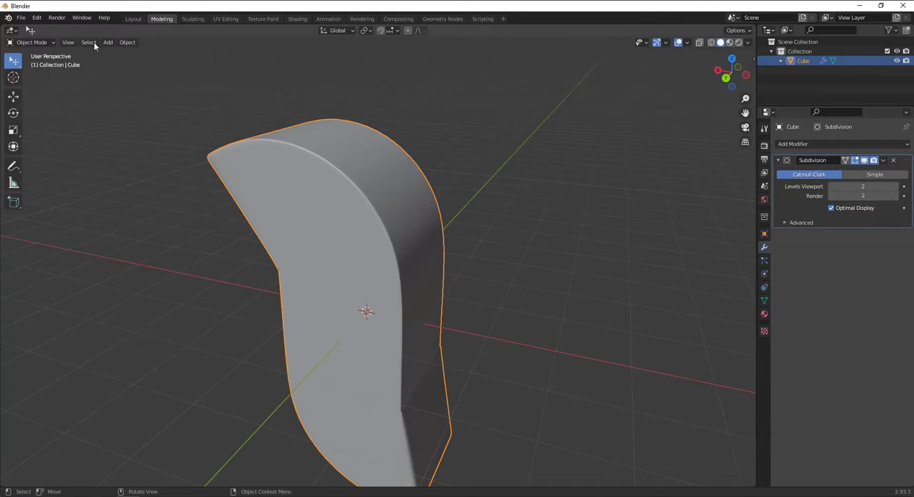
# Enter Edit Mode and turn on the Subdivision modifier's On Cage display for the bent cube
pyautogui.click(34, 42)
pyautogui.click(36, 64)
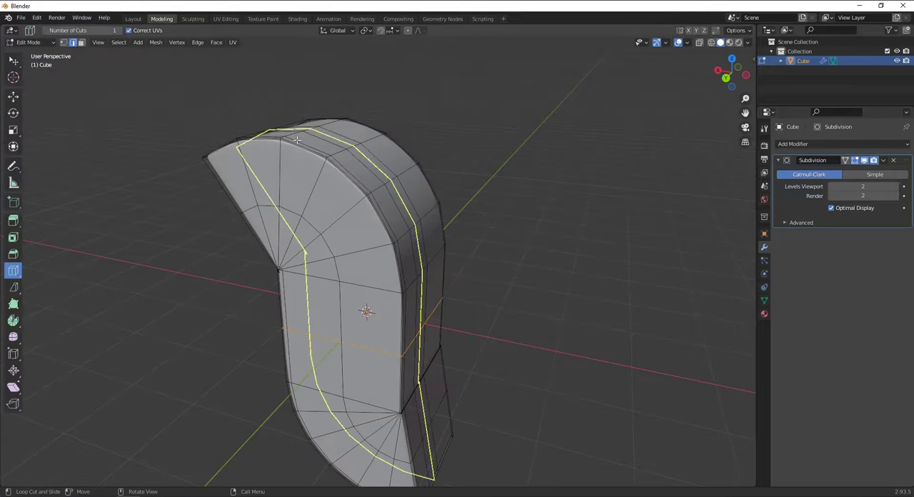
pyautogui.moveTo(461, 166); pyautogui.dragTo(440, 112, button='middle')
pyautogui.scroll(3, 358, 195)
pyautogui.scroll(-4, 439, 113)
pyautogui.moveTo(368, 163); pyautogui.dragTo(572, 175, button='middle')
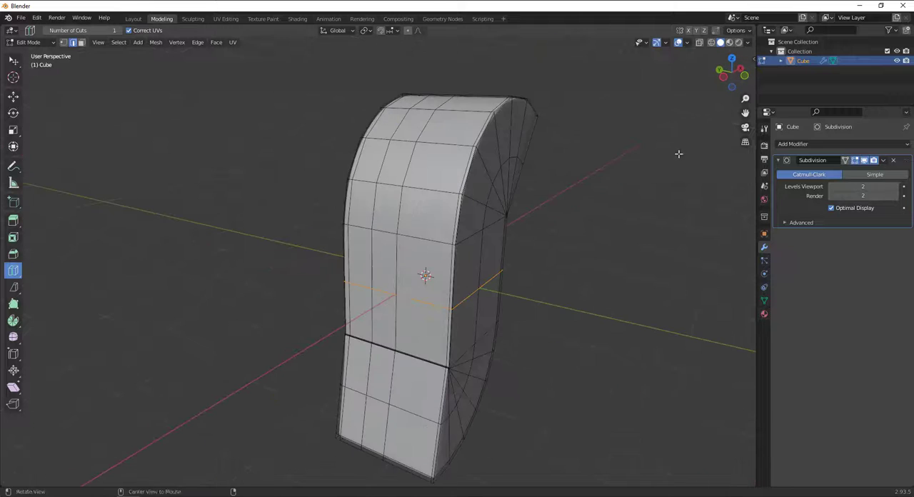
pyautogui.click(847, 160)
pyautogui.moveTo(592, 203); pyautogui.dragTo(336, 200, button='middle')
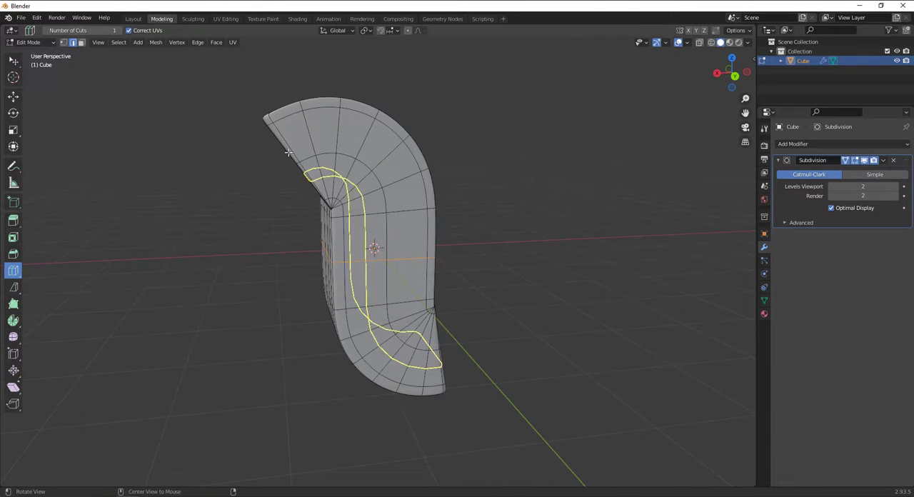
# Return to Object Mode and delete the bent cube
pyautogui.click(28, 41)
pyautogui.click(29, 54)
pyautogui.scroll(-3, 506, 174)
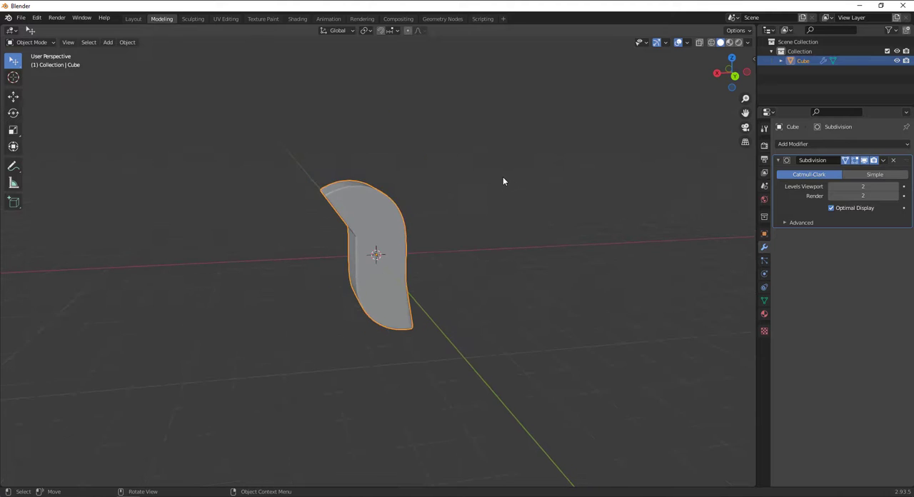
pyautogui.scroll(2, 502, 178)
pyautogui.scroll(-2, 503, 177)
pyautogui.press('x')
pyautogui.click(503, 178)
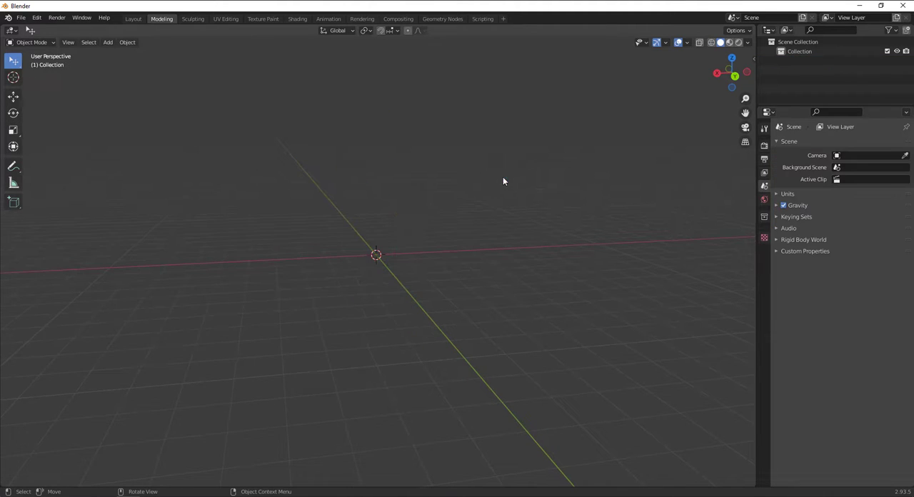
# Add a 2 m plane mesh at the world origin
pyautogui.moveTo(329, 218)
pyautogui.mouseDown(button='middle')
pyautogui.moveTo(340, 231)
pyautogui.moveTo(315, 215)
pyautogui.mouseUp(button='middle')
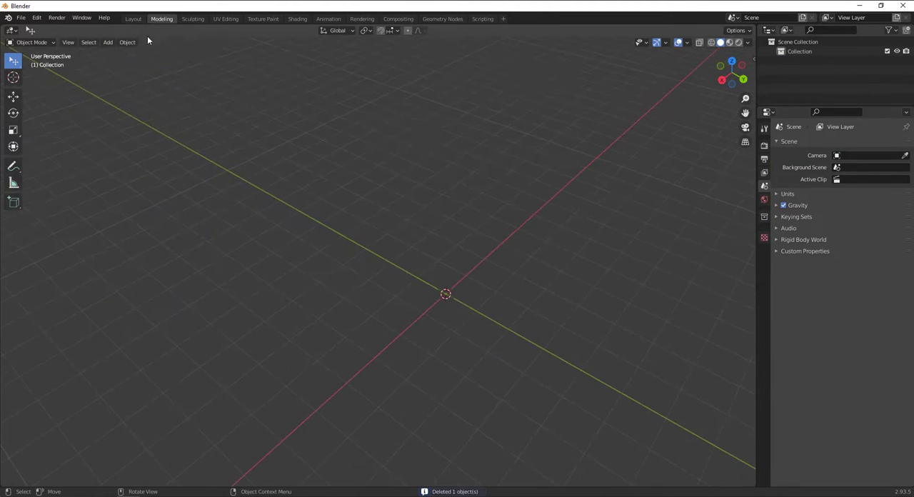
pyautogui.hotkey('shift', 'a')
pyautogui.moveTo(297, 118)
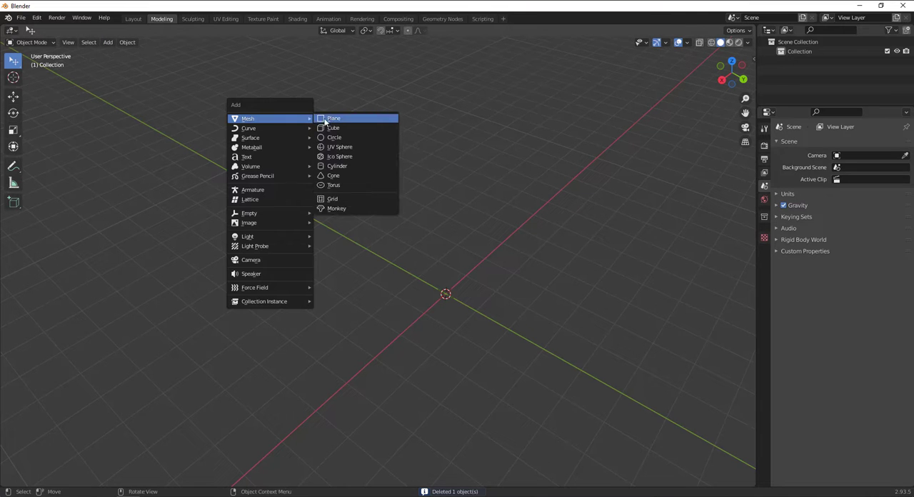
pyautogui.click(338, 118)
pyautogui.scroll(3, 469, 330)
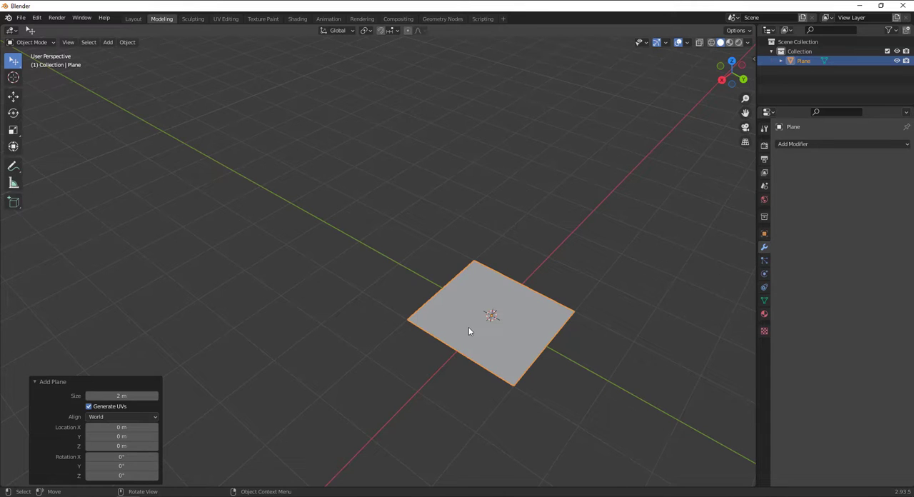
pyautogui.keyDown('alt'); pyautogui.moveTo(481, 288); pyautogui.dragTo(483, 281); pyautogui.keyUp('alt')
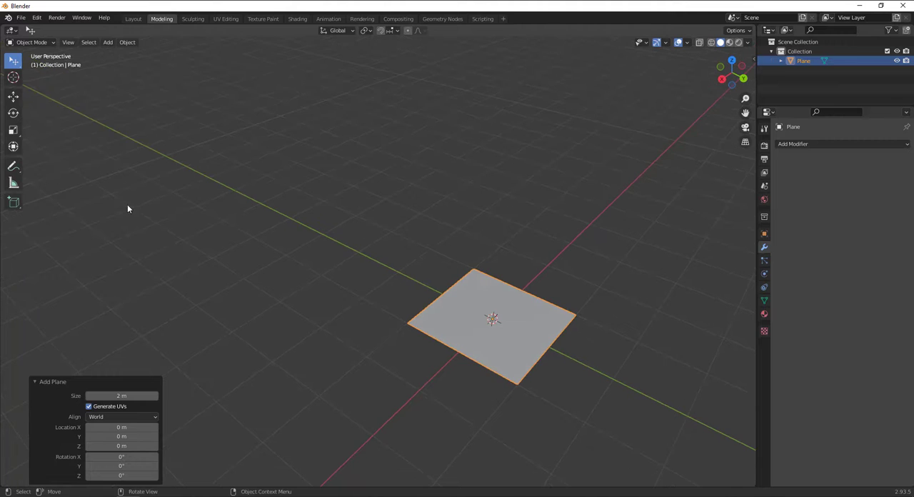
# Move the plane about -4.81 m along the Y axis
pyautogui.click(13, 96)
pyautogui.moveTo(504, 329); pyautogui.dragTo(300, 259)
pyautogui.hotkey('ctrl', 'z')
pyautogui.moveTo(535, 346); pyautogui.dragTo(330, 246)
# In top orthographic view, move the plane back onto the X axis and about -6.04 m along X
pyautogui.press('KP_1')
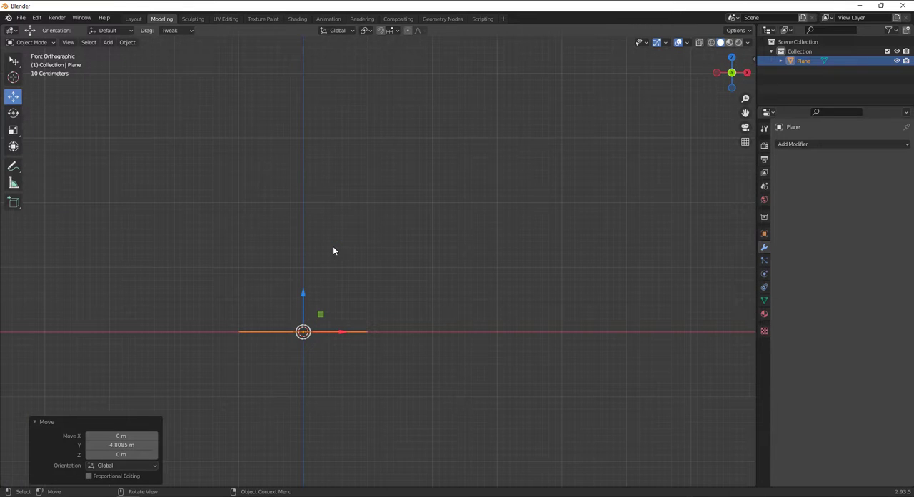
pyautogui.press('KP_7')
pyautogui.scroll(-5, 331, 303)
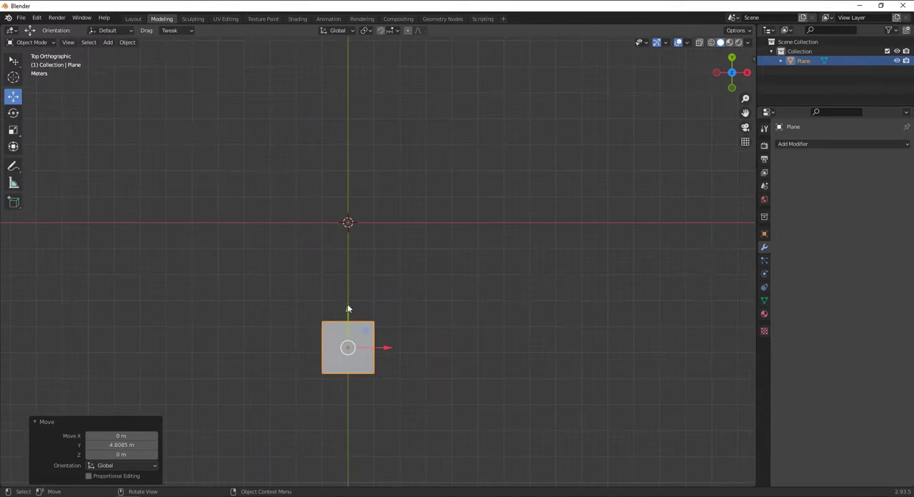
pyautogui.moveTo(347, 309); pyautogui.dragTo(347, 181)
pyautogui.moveTo(388, 222); pyautogui.dragTo(226, 219)
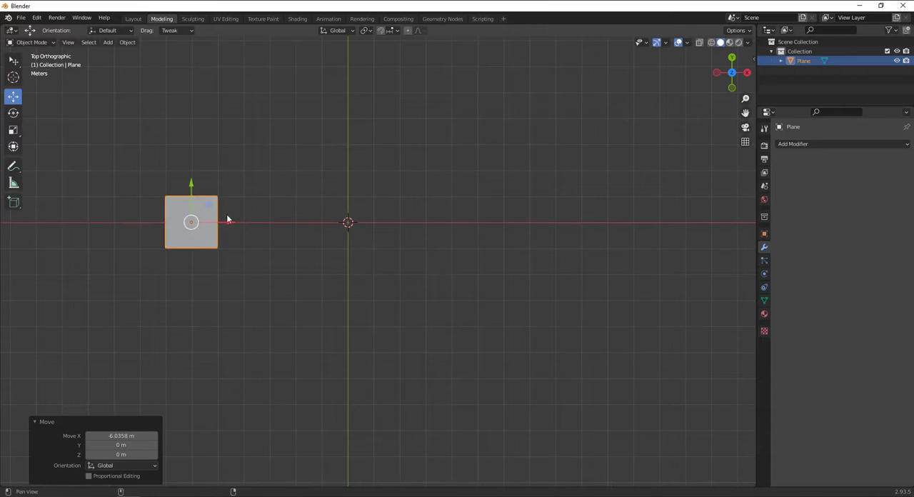
pyautogui.keyDown('shift'); pyautogui.moveTo(227, 218); pyautogui.dragTo(373, 266, button='middle'); pyautogui.keyUp('shift')
pyautogui.scroll(2, 379, 268)
pyautogui.moveTo(361, 274); pyautogui.dragTo(359, 274)
# Duplicate the plane three times in a row along X, offsetting the first copies by about 3.89 m and 4.75 m
pyautogui.hotkey('shift', 'd')
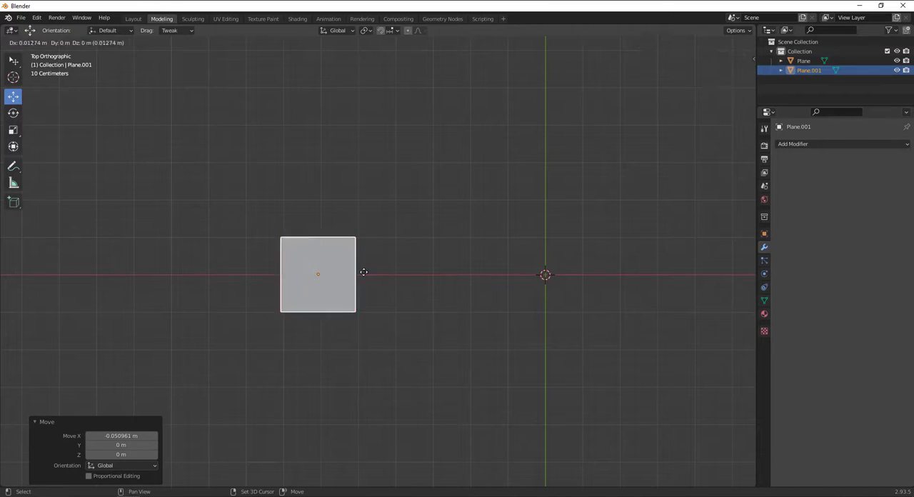
pyautogui.click(498, 277)
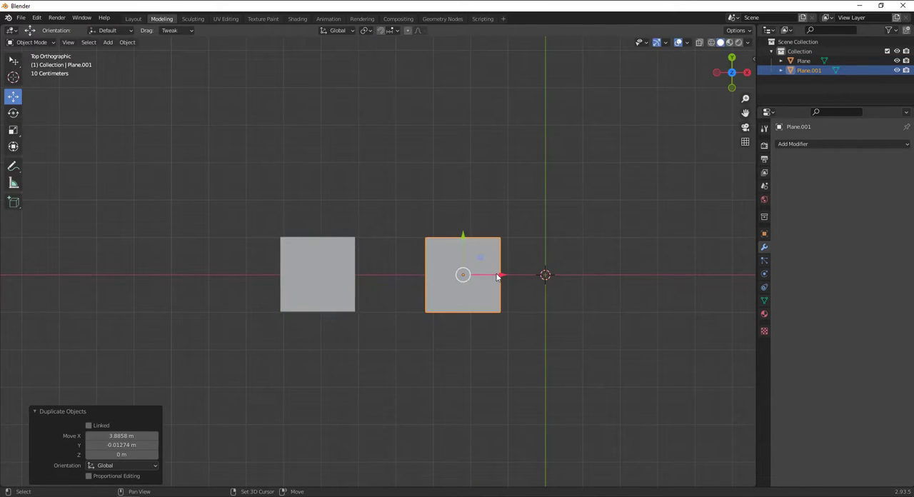
pyautogui.hotkey('shift', 'd')
pyautogui.click(687, 281)
pyautogui.hotkey('shift', 'd')
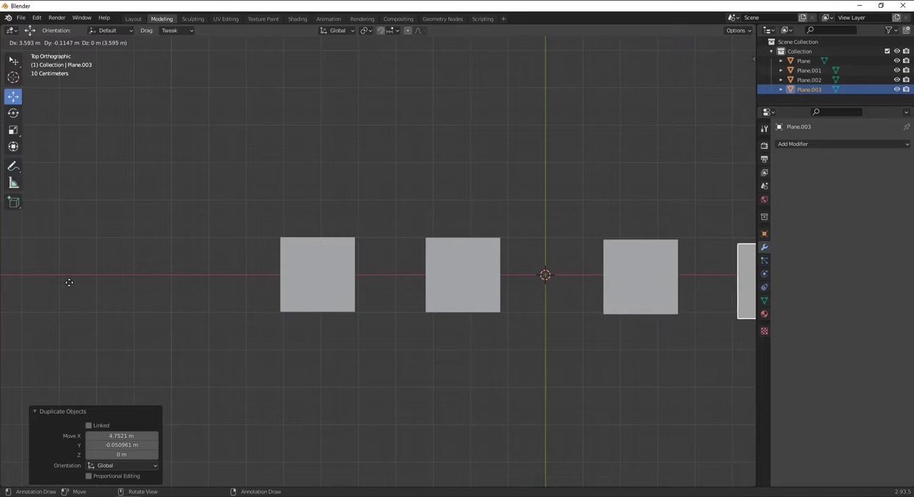
pyautogui.click(63, 280)
pyautogui.keyDown('shift'); pyautogui.moveTo(218, 289); pyautogui.dragTo(90, 298, button='middle'); pyautogui.keyUp('shift')
pyautogui.moveTo(468, 339); pyautogui.dragTo(407, 307, button='middle')
# Select the two middle planes together and enter Edit Mode on both
pyautogui.click(444, 299)
pyautogui.click(381, 285)
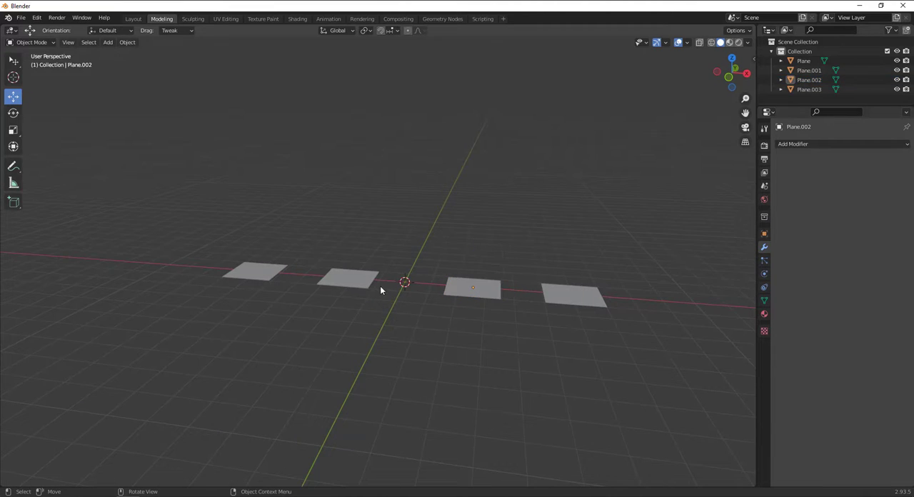
pyautogui.click(366, 280)
pyautogui.keyDown('shift'); pyautogui.click(480, 294); pyautogui.keyUp('shift')
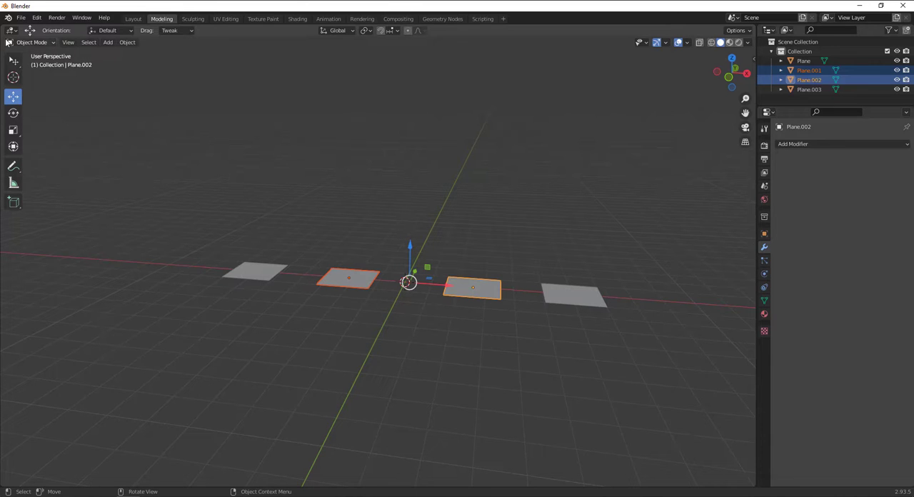
pyautogui.click(28, 42)
pyautogui.click(28, 63)
pyautogui.scroll(2, 405, 307)
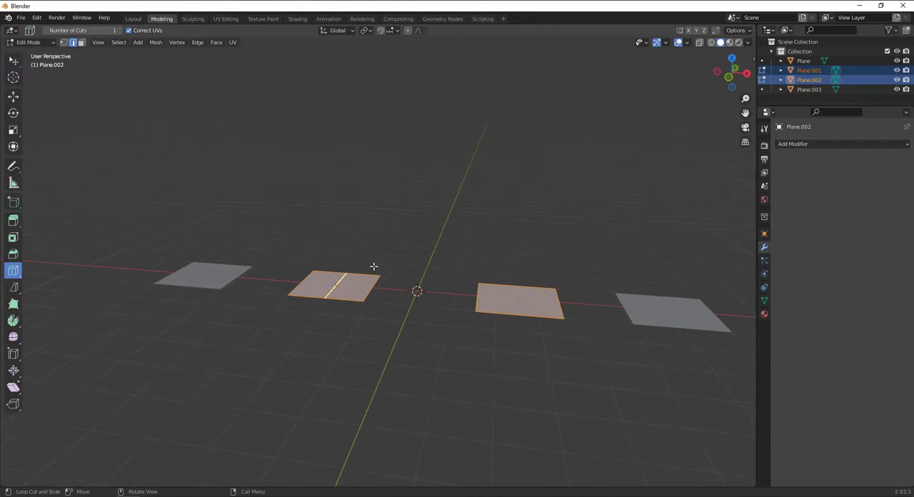
# Add a single centred loop cut to each of the two middle planes and return to Object Mode
pyautogui.click(374, 268)
pyautogui.click(532, 298)
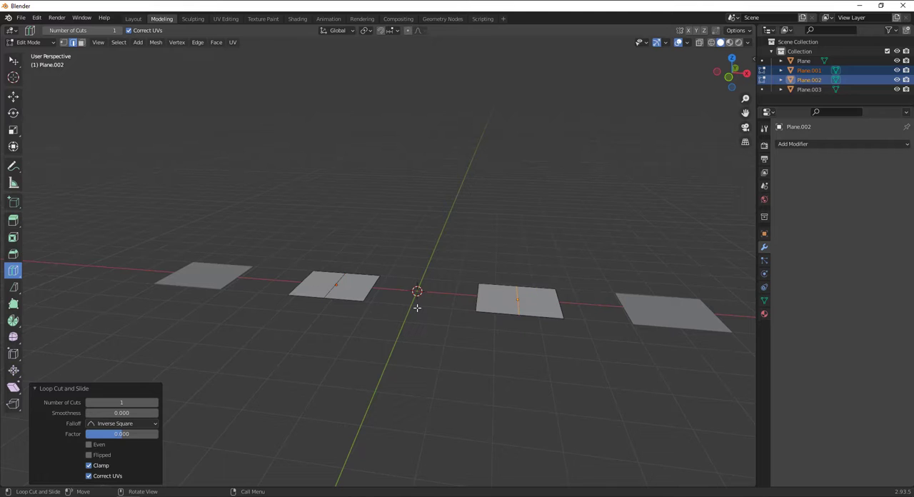
pyautogui.press('Tab')
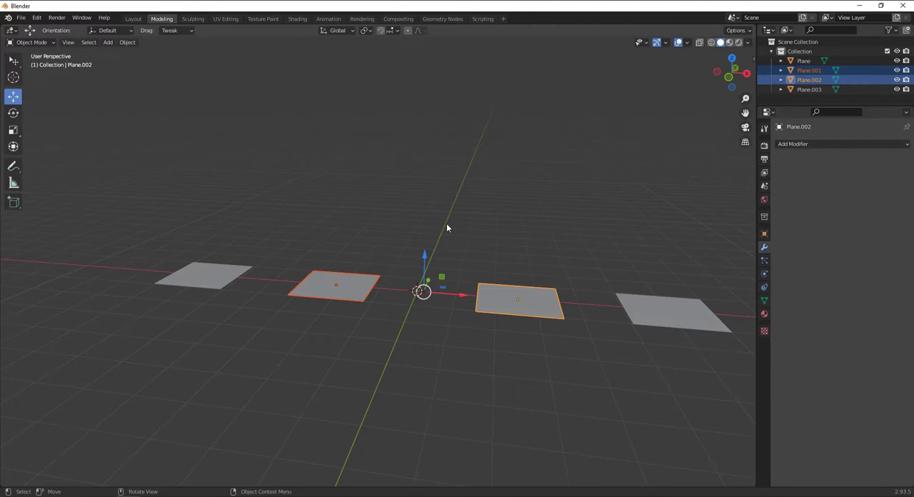
# Activate the Select tool, select individual planes in the row, and clear the selection
pyautogui.click(138, 96)
pyautogui.click(351, 297)
pyautogui.click(193, 270)
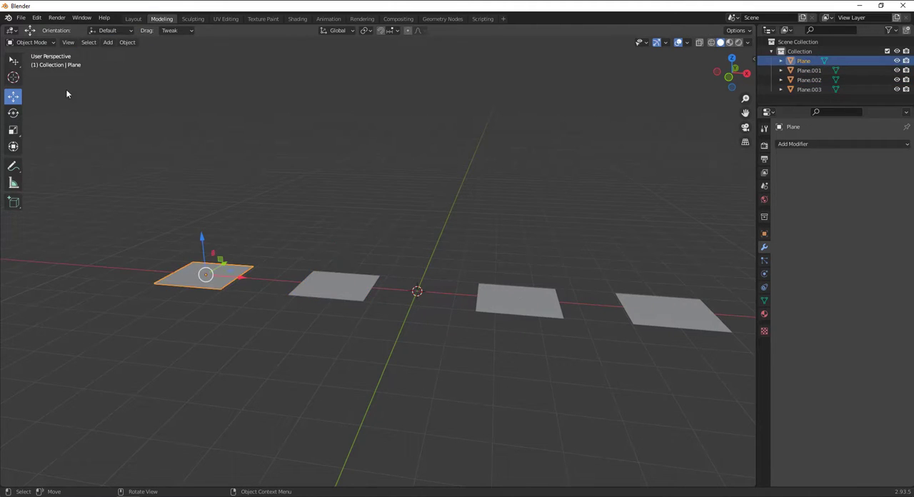
pyautogui.click(13, 61)
pyautogui.click(340, 285)
pyautogui.click(561, 292)
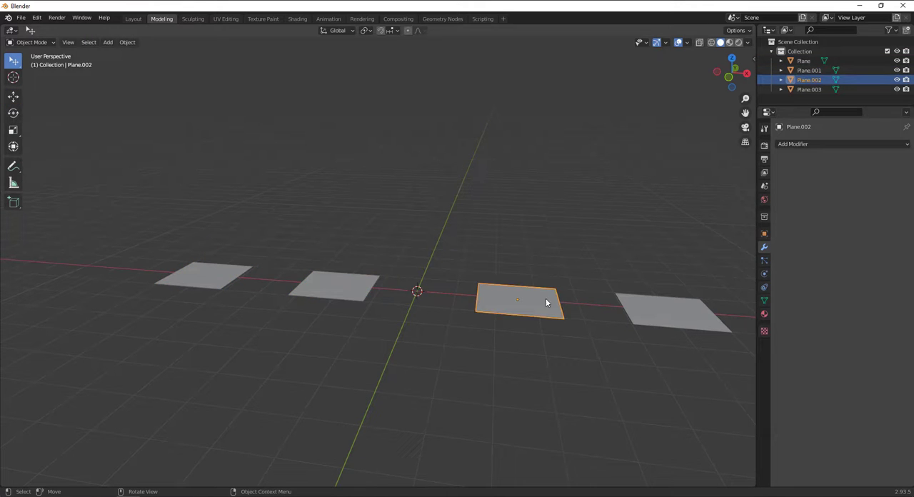
pyautogui.moveTo(548, 303); pyautogui.dragTo(529, 300, button='middle')
pyautogui.click(457, 272)
pyautogui.scroll(-1, 457, 273)
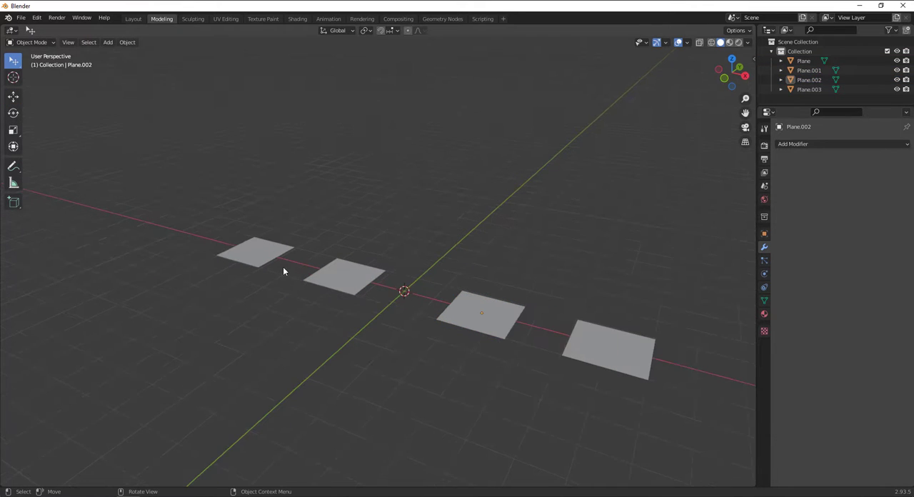
pyautogui.scroll(-4, 283, 271)
pyautogui.scroll(1, 430, 288)
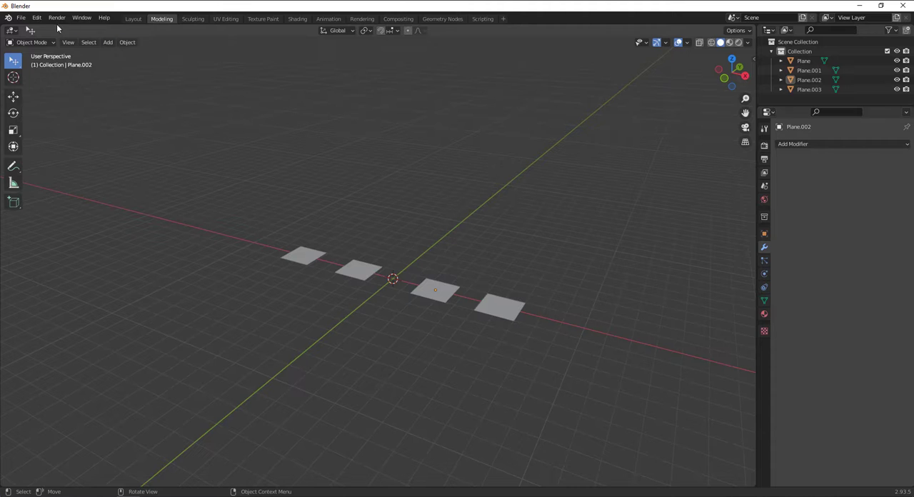
# Open the add-ons section of the Preferences and filter the list to the Add Mesh category
pyautogui.click(37, 17)
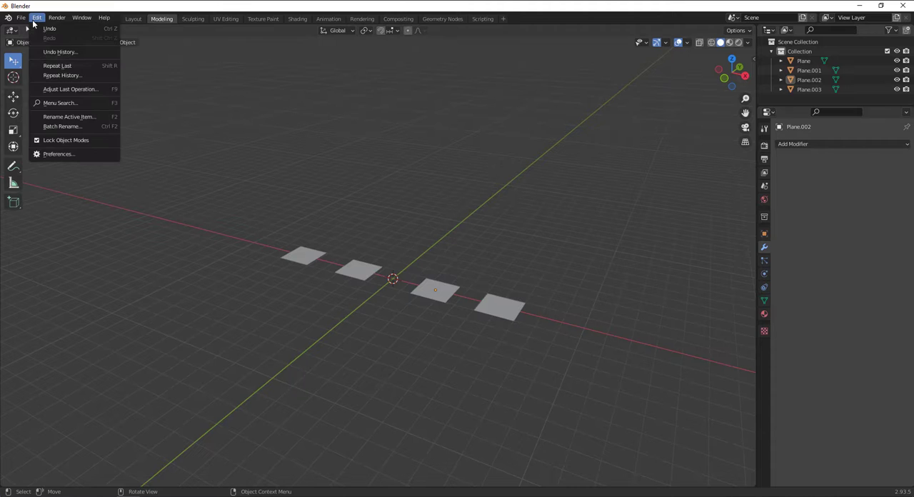
pyautogui.click(59, 154)
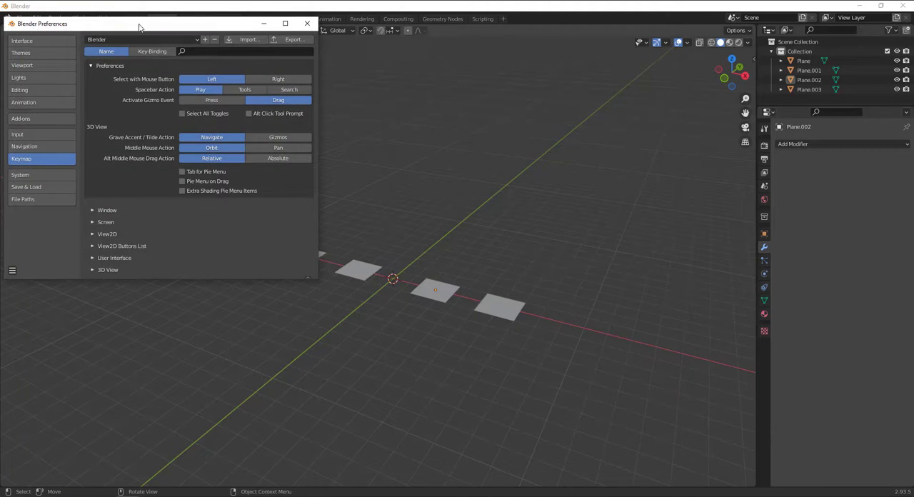
pyautogui.moveTo(139, 25); pyautogui.dragTo(429, 118)
pyautogui.click(338, 211)
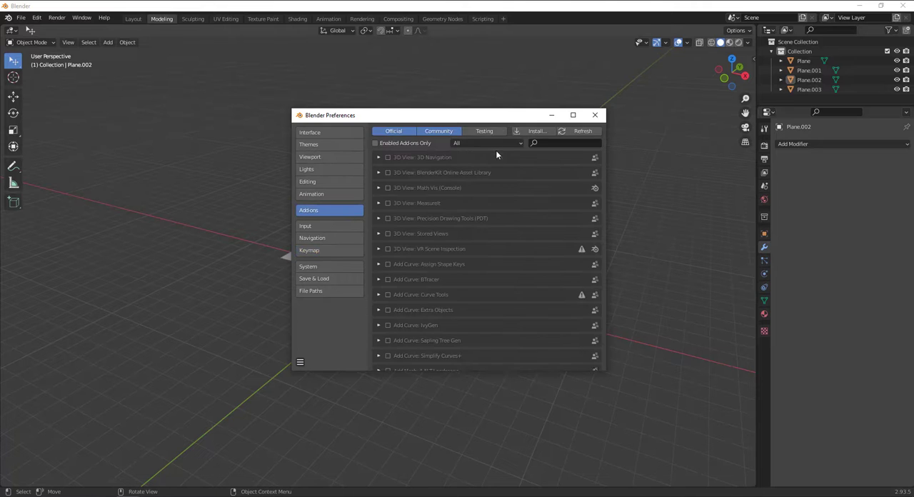
pyautogui.click(472, 141)
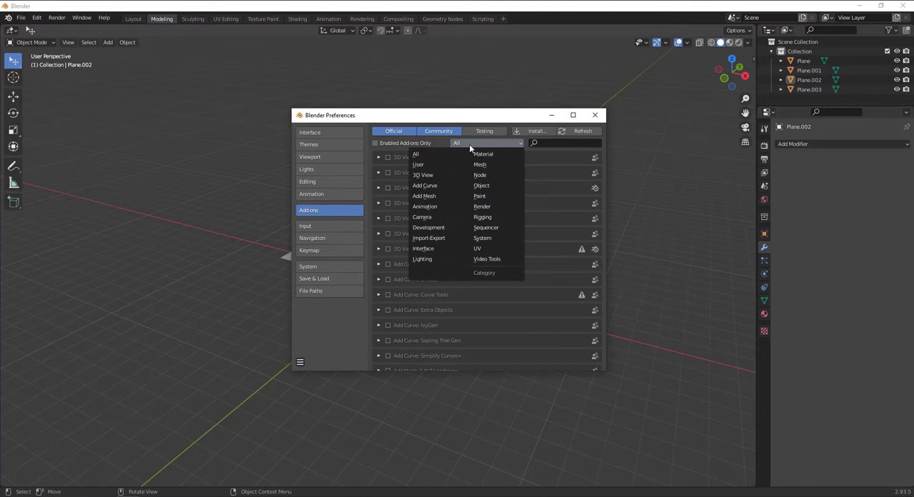
pyautogui.click(436, 200)
pyautogui.moveTo(452, 108); pyautogui.dragTo(453, 137)
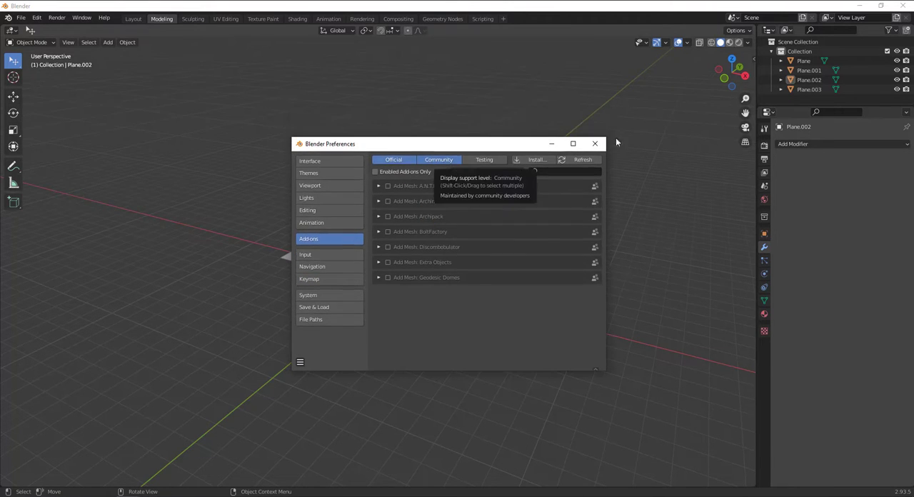
pyautogui.moveTo(537, 146); pyautogui.dragTo(885, 198)
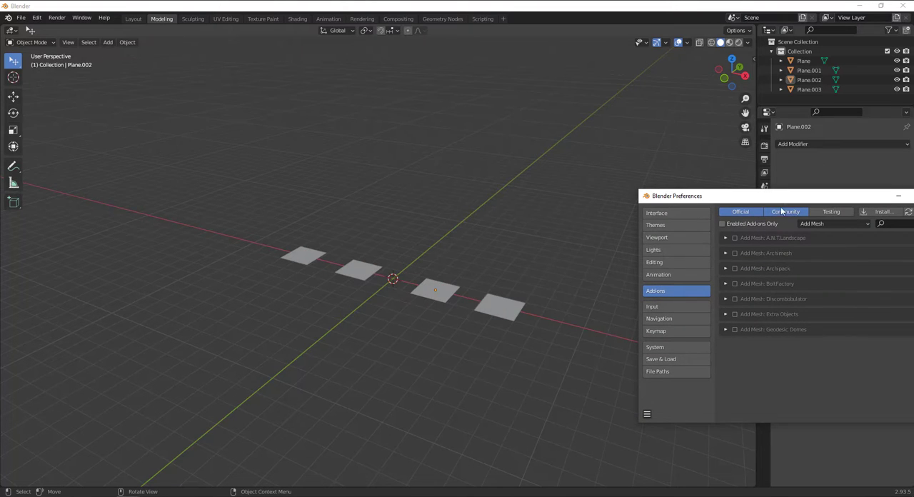
pyautogui.moveTo(783, 196); pyautogui.dragTo(621, 145)
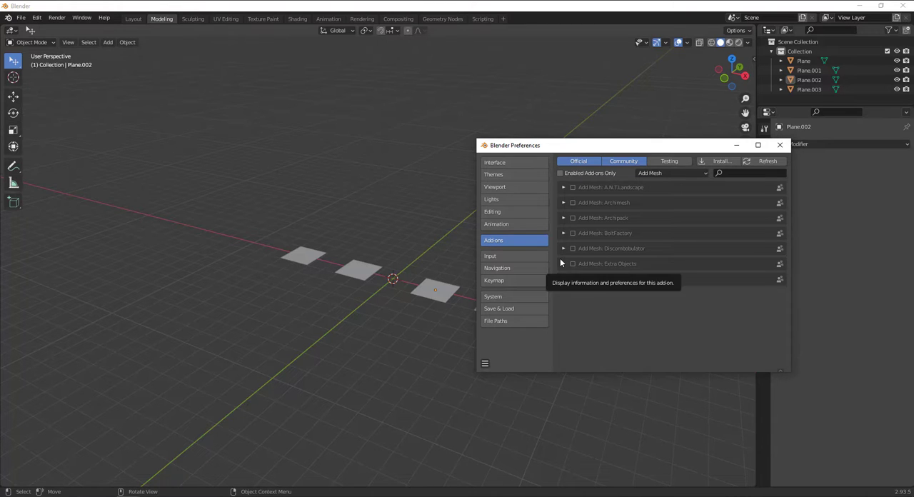
# Filter the add-ons to the Mesh category and enable the Mesh: F2 add-on
pyautogui.click(650, 174)
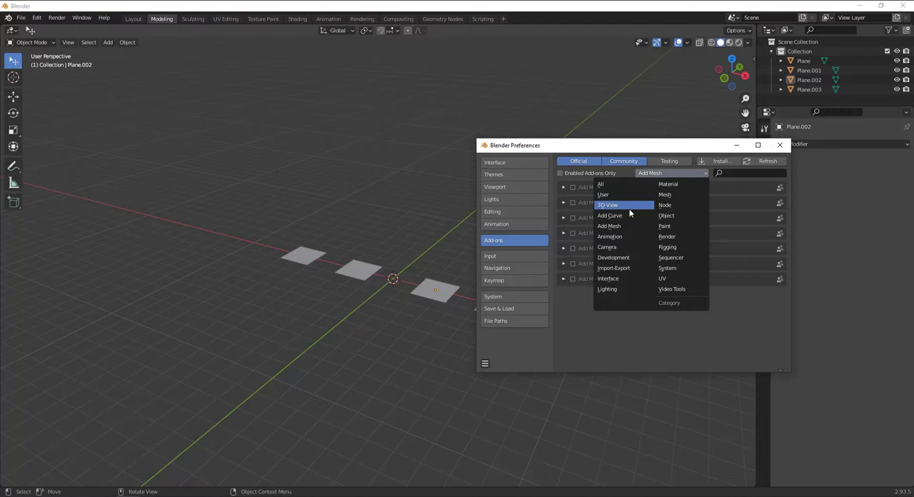
pyautogui.click(668, 195)
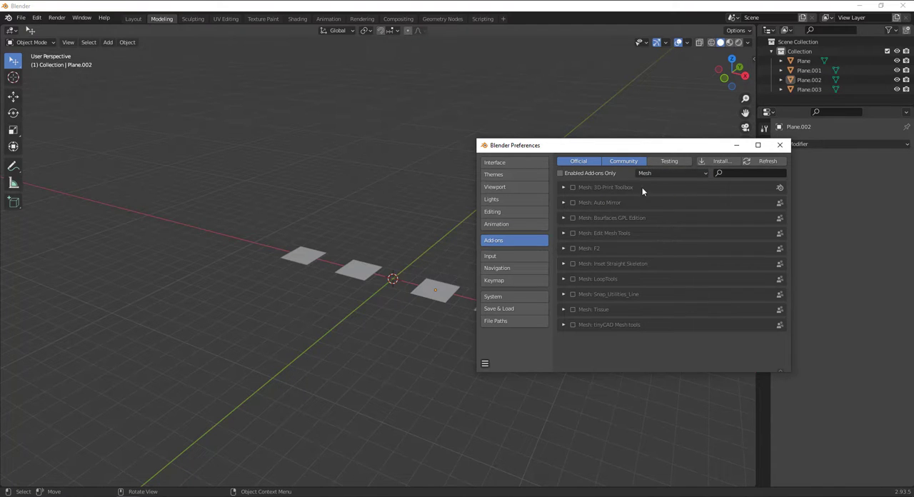
pyautogui.click(566, 248)
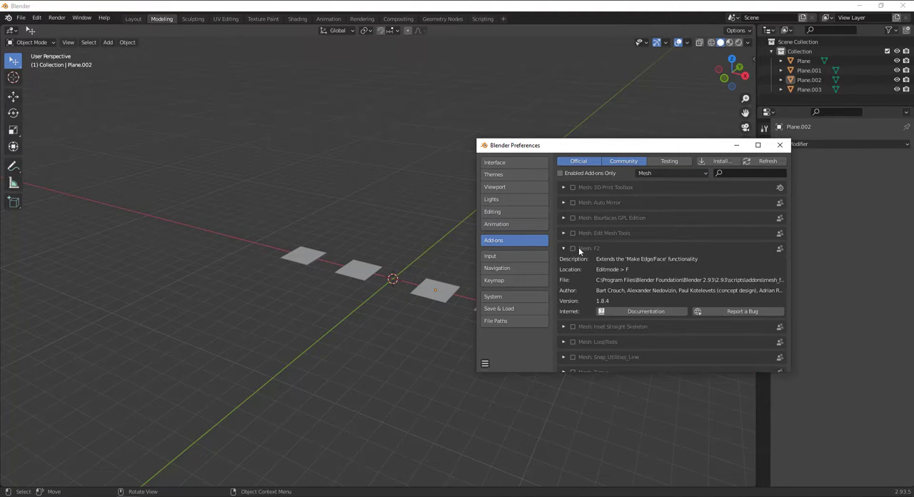
pyautogui.click(575, 248)
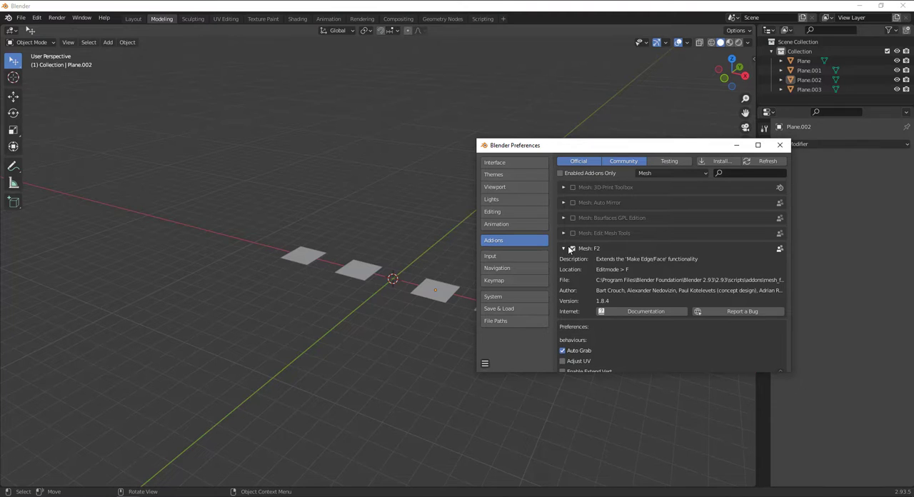
pyautogui.click(570, 249)
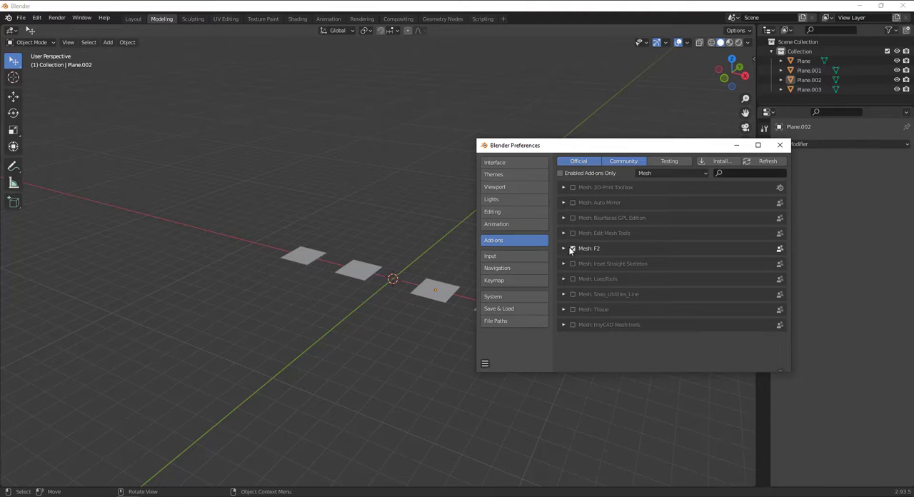
pyautogui.click(485, 364)
pyautogui.click(510, 337)
# Enable the Mesh: LoopTools add-on and collapse its details
pyautogui.click(563, 280)
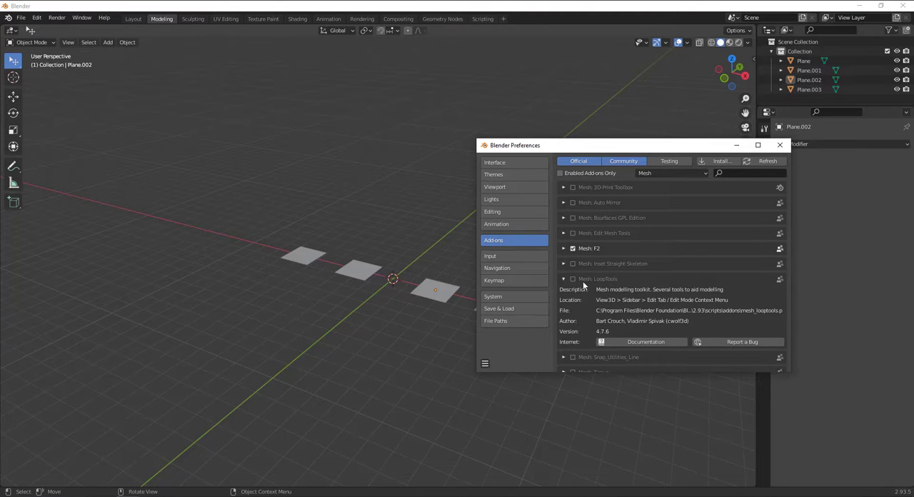
pyautogui.click(572, 279)
pyautogui.click(564, 279)
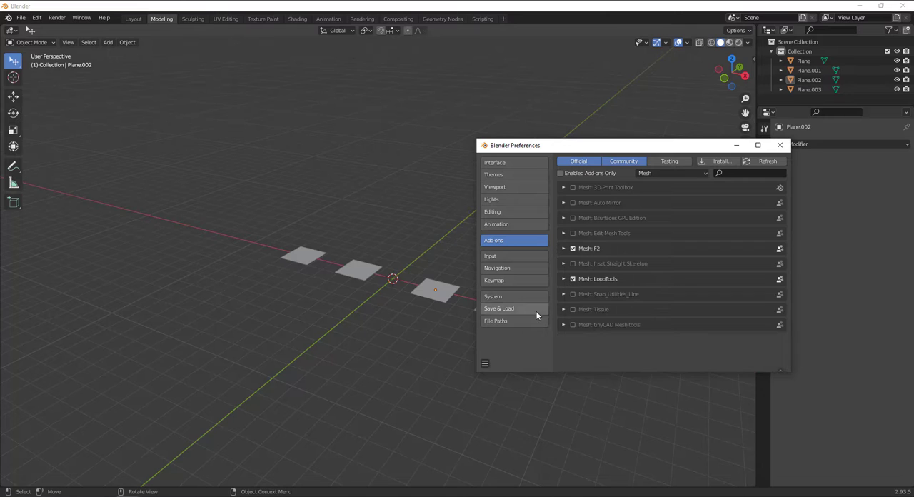
pyautogui.click(485, 364)
pyautogui.click(503, 352)
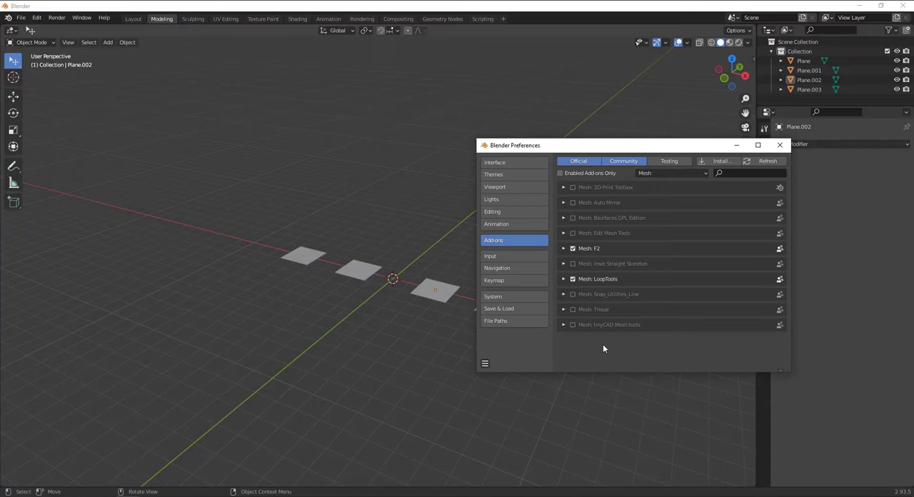
# Filter the add-ons to the Object category and enable the Object: Bool Tool add-on
pyautogui.click(656, 174)
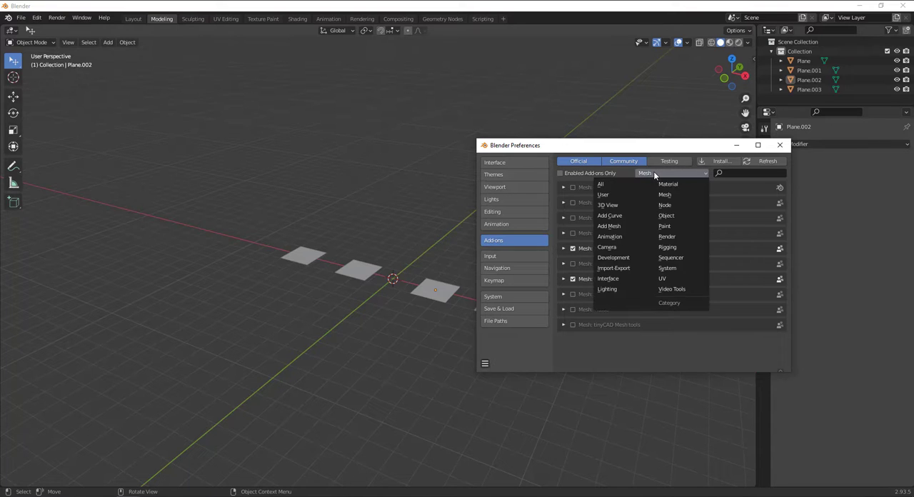
pyautogui.click(667, 216)
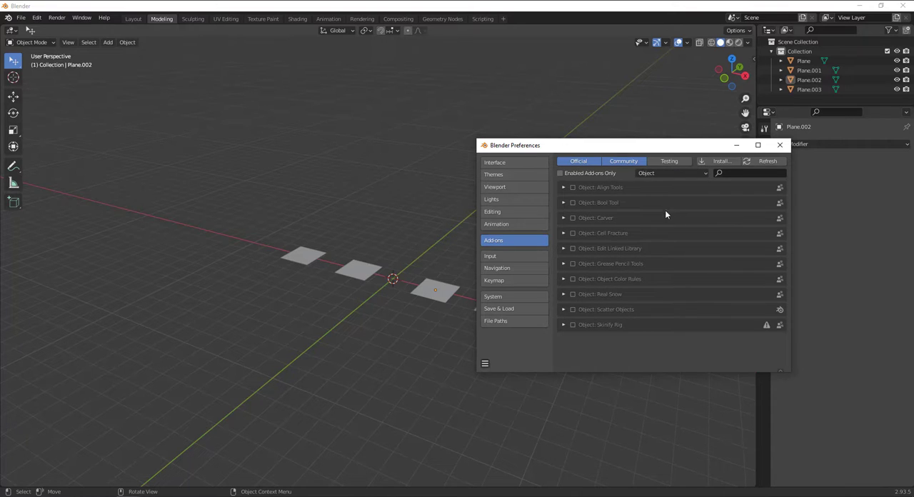
pyautogui.click(573, 203)
# Filter the add-ons to the Add Mesh category and close the Preferences window
pyautogui.click(663, 174)
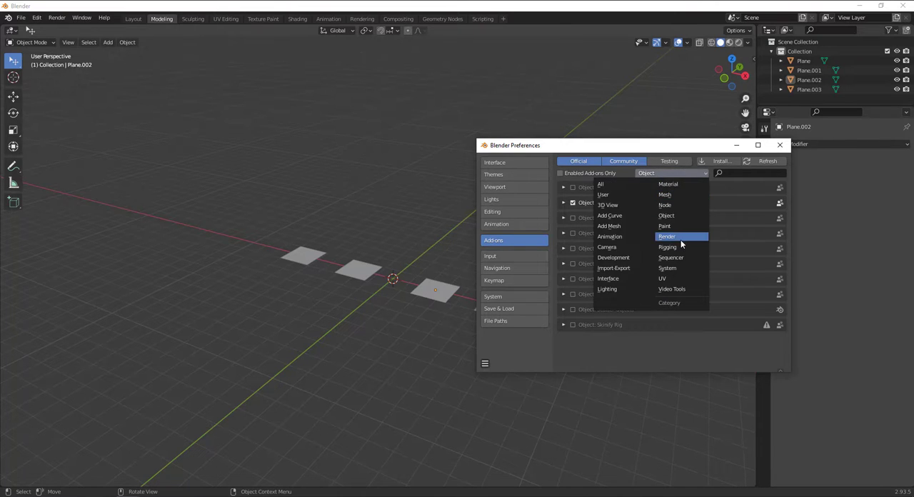
pyautogui.click(619, 226)
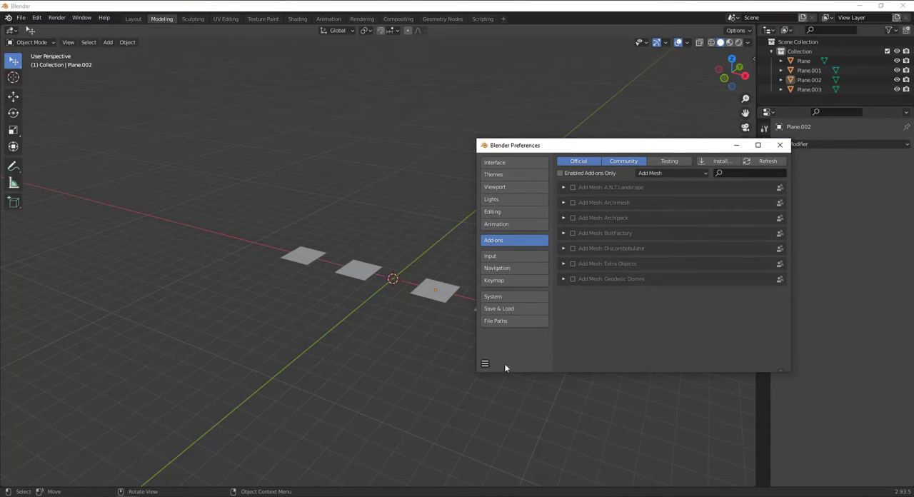
pyautogui.click(485, 364)
pyautogui.click(508, 341)
pyautogui.click(780, 145)
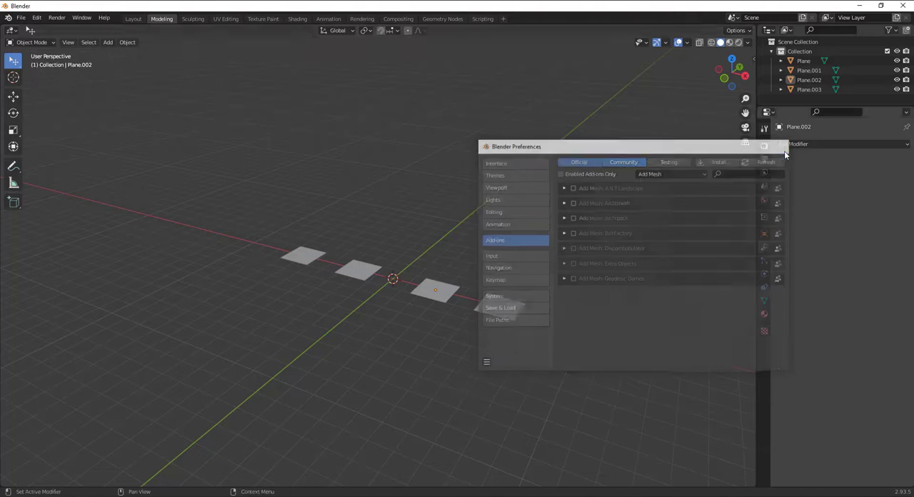
# Select the first plane of the row, focus the view on it, and enter Edit Mode
pyautogui.scroll(5, 389, 309)
pyautogui.click(373, 288)
pyautogui.scroll(-4, 432, 315)
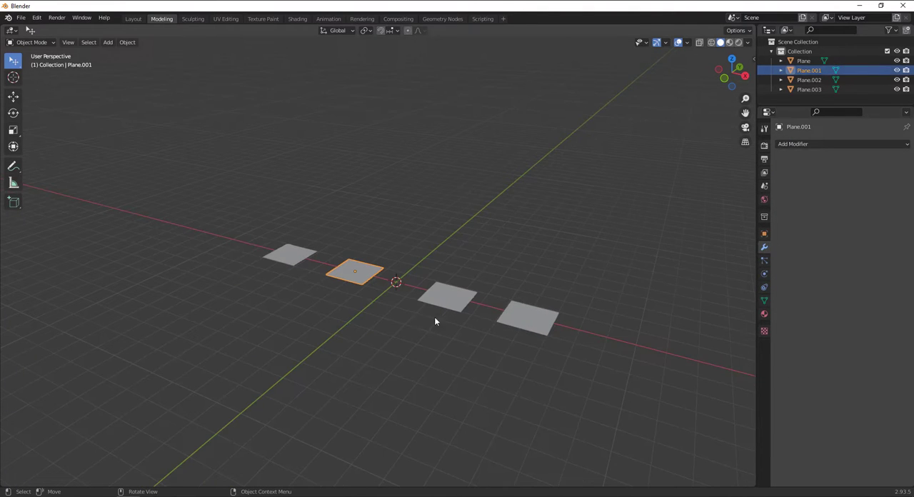
pyautogui.click(280, 262)
pyautogui.press('KP_Decimal')
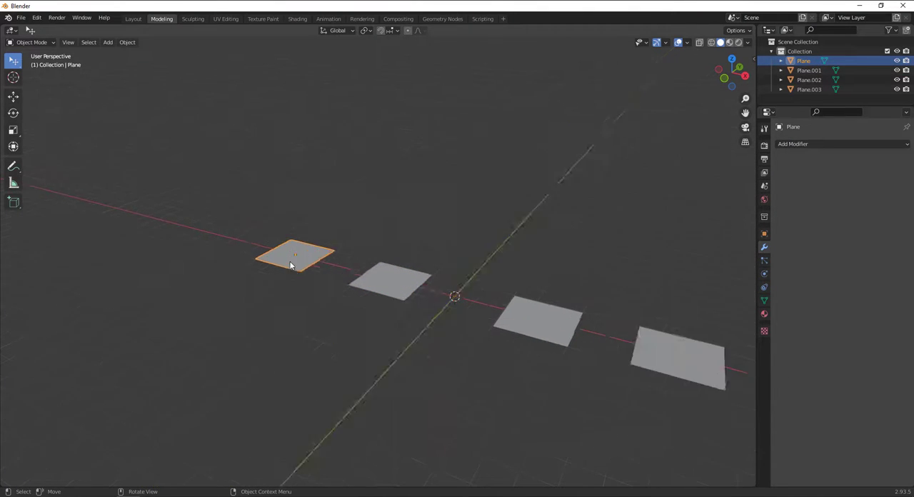
pyautogui.scroll(-3, 301, 262)
pyautogui.click(391, 334)
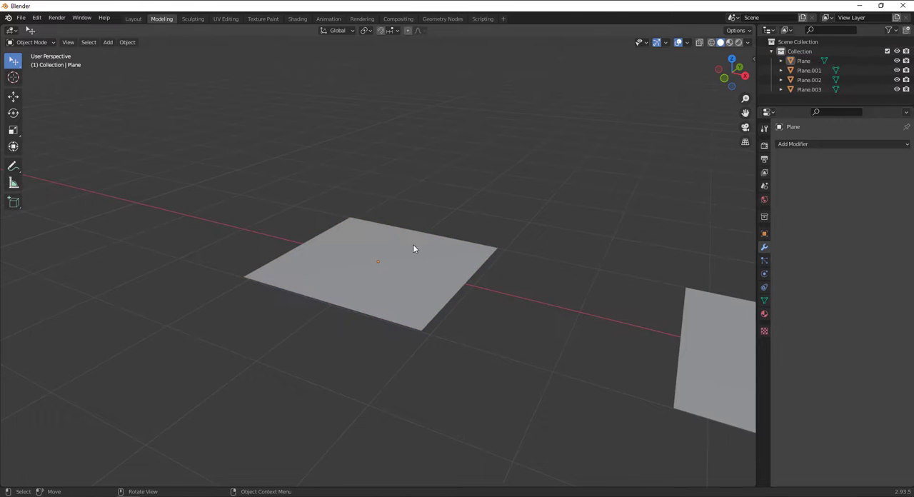
pyautogui.click(410, 256)
pyautogui.keyDown('alt'); pyautogui.keyDown('shift'); pyautogui.moveTo(408, 256); pyautogui.dragTo(564, 303); pyautogui.keyUp('shift'); pyautogui.keyUp('alt')
pyautogui.keyDown('alt'); pyautogui.moveTo(461, 258); pyautogui.dragTo(433, 270); pyautogui.keyUp('alt')
pyautogui.press('Tab')
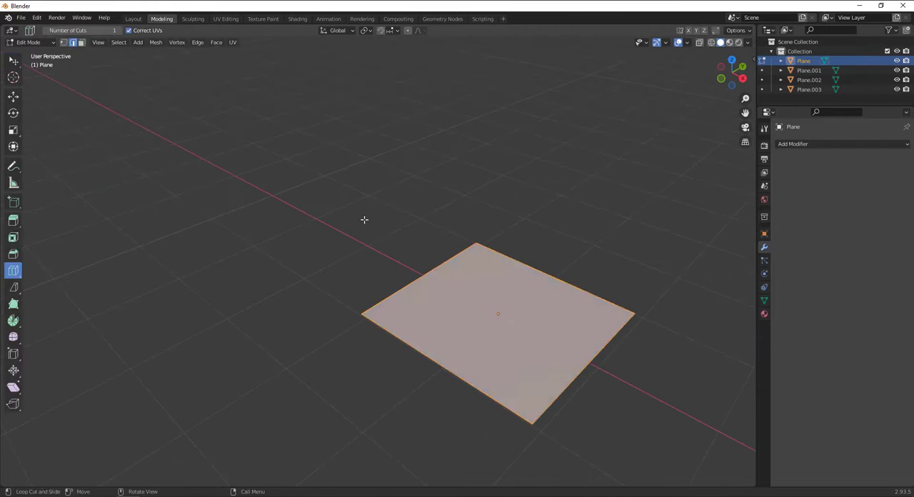
# Switch to the Select tool and select only the plane's far edge, parallel to the X axis
pyautogui.keyDown('alt'); pyautogui.keyDown('shift'); pyautogui.moveTo(506, 306); pyautogui.dragTo(392, 283); pyautogui.keyUp('shift'); pyautogui.keyUp('alt')
pyautogui.keyDown('alt'); pyautogui.moveTo(392, 283); pyautogui.dragTo(408, 269); pyautogui.keyUp('alt')
pyautogui.click(14, 62)
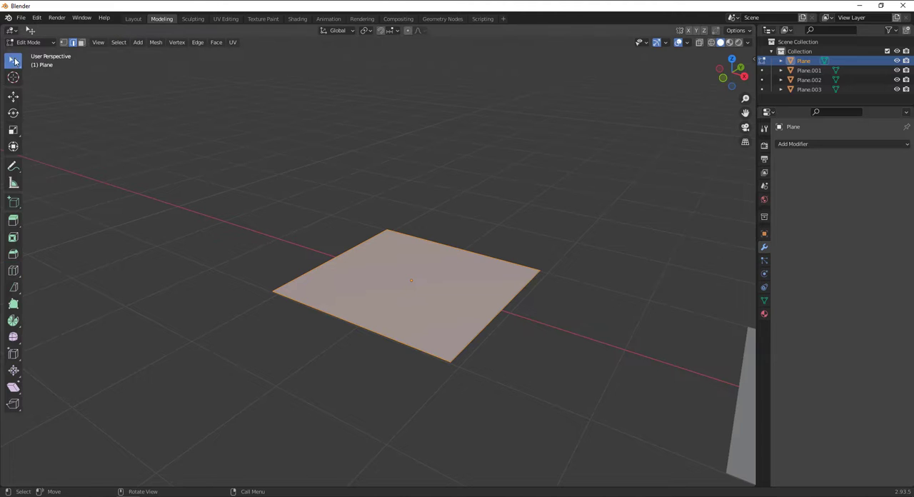
pyautogui.click(458, 242)
pyautogui.scroll(-1, 421, 260)
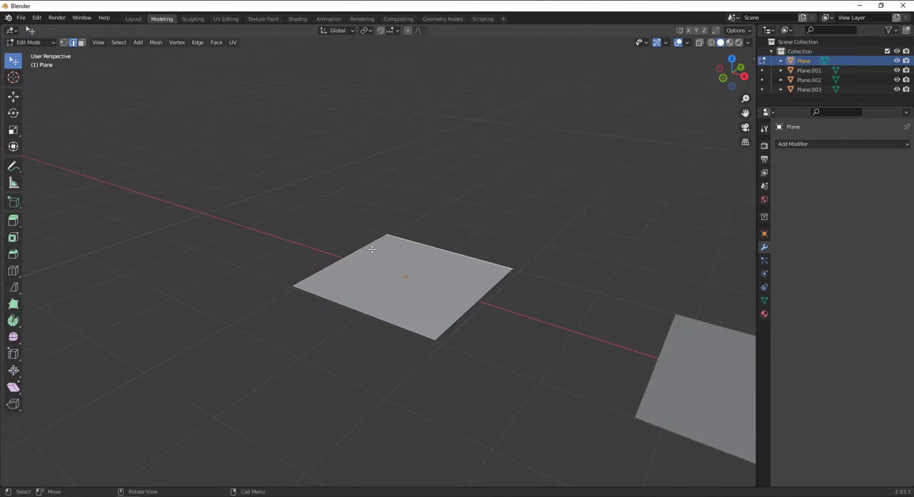
pyautogui.scroll(2, 373, 250)
pyautogui.keyDown('shift'); pyautogui.moveTo(473, 259); pyautogui.dragTo(417, 300, button='middle'); pyautogui.keyUp('shift')
# Extrude the selected far edge outward twice with Extrude Region, the second time by about 3.47 m
pyautogui.click(13, 220)
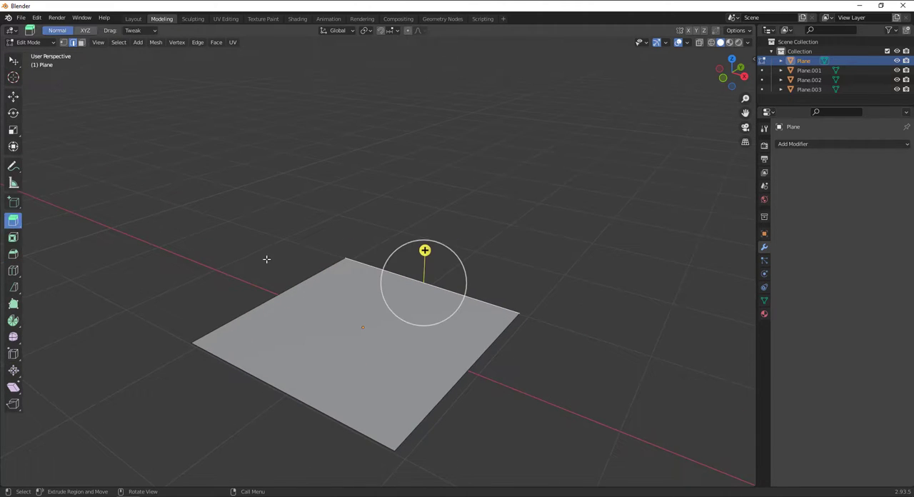
pyautogui.moveTo(429, 238); pyautogui.dragTo(508, 166)
pyautogui.moveTo(572, 102); pyautogui.dragTo(576, 100)
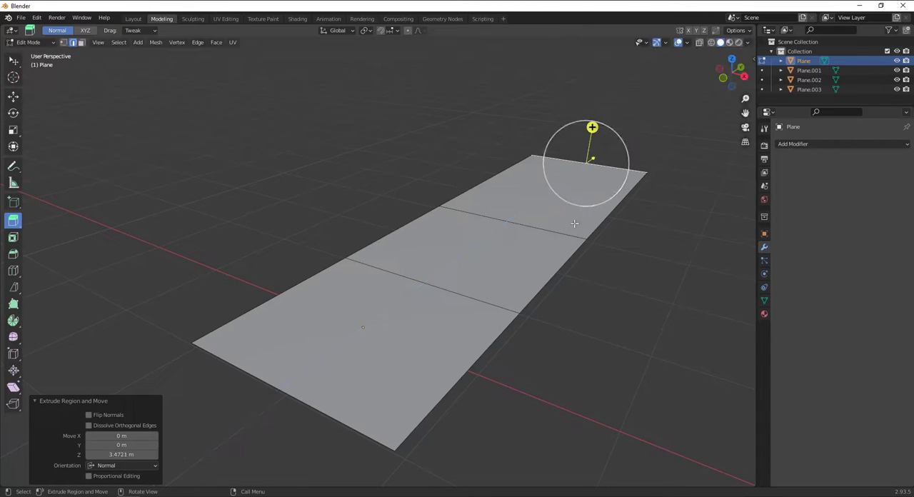
# Undo both extrusions of the plane's far edge
pyautogui.scroll(-2, 571, 107)
pyautogui.moveTo(18, 225); pyautogui.dragTo(52, 225)
pyautogui.click(53, 225)
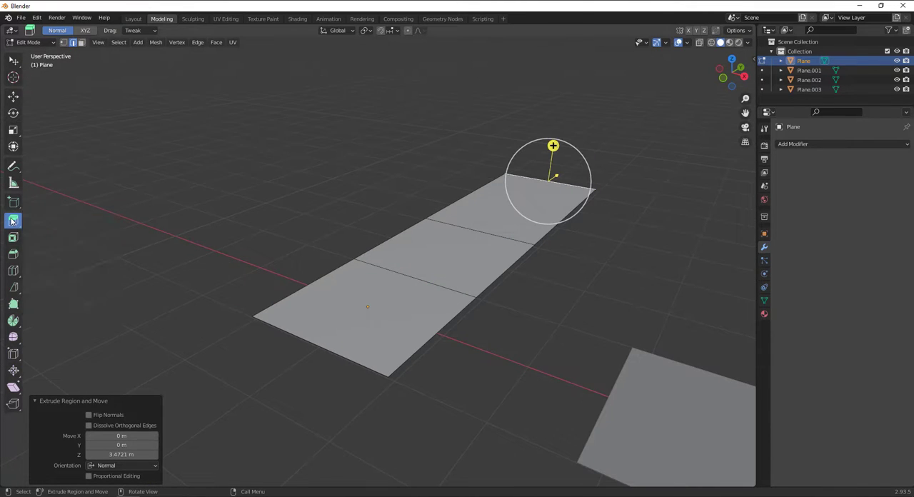
pyautogui.hotkey('ctrl', 'z')
pyautogui.hotkey('ctrl', 'z')
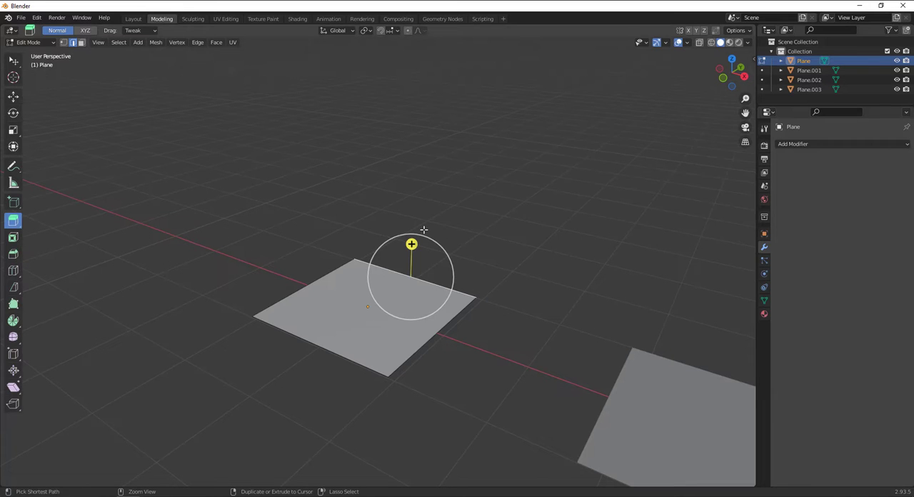
# Switch to the Select tool in edge selection mode and select the plane's far edge, parallel to the X axis
pyautogui.click(13, 61)
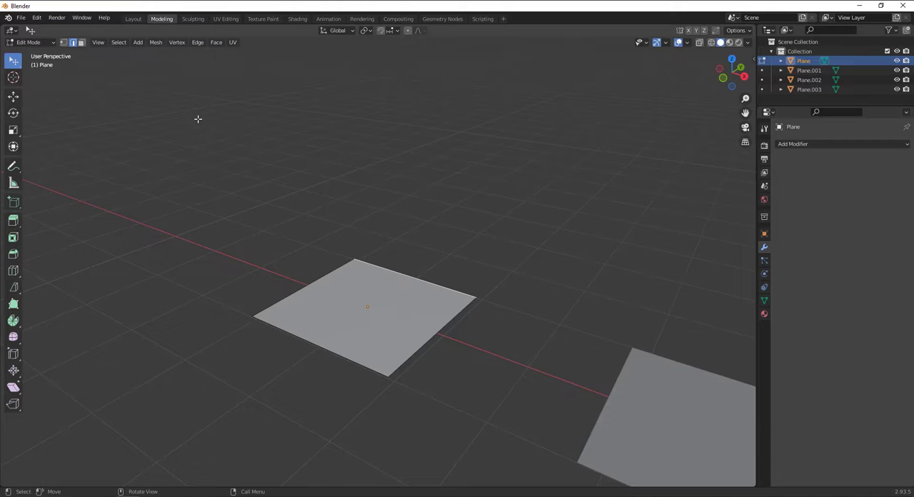
pyautogui.click(81, 43)
pyautogui.click(73, 43)
pyautogui.click(400, 266)
pyautogui.moveTo(447, 284); pyautogui.dragTo(366, 310, button='middle')
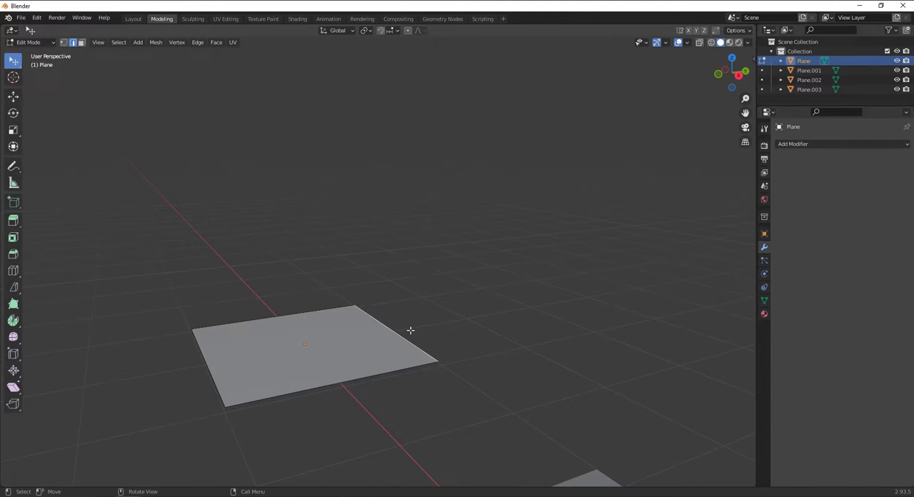
# Extrude the far edge freely upward and outward, about 1.21 m along Y and 1.80 m along Z, and undo it
pyautogui.press('e')
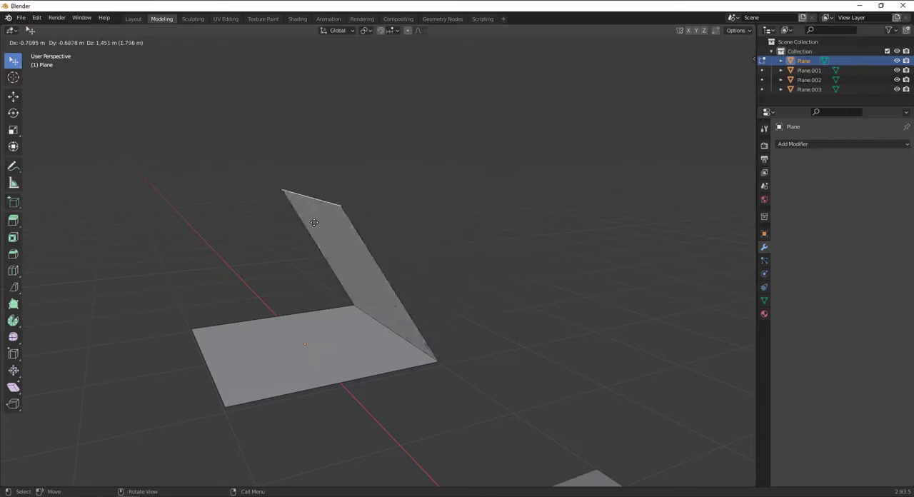
pyautogui.click(508, 178)
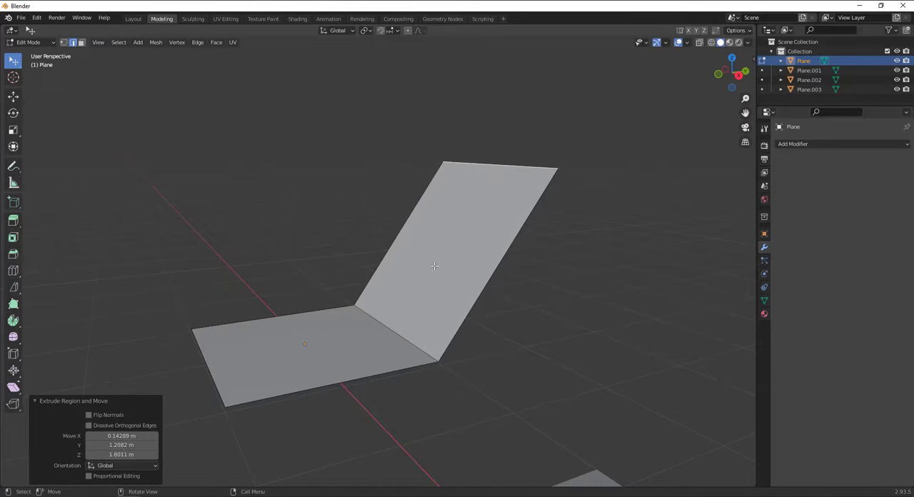
pyautogui.moveTo(500, 172); pyautogui.dragTo(478, 300, button='middle')
pyautogui.hotkey('ctrl', 'z')
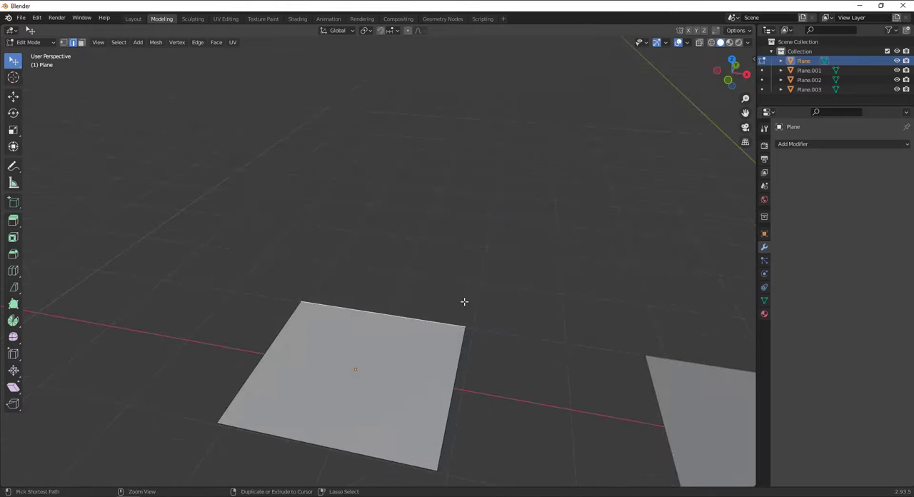
# Move the plane's far edge outward along the Y axis by about 1.06 m with the Move tool
pyautogui.scroll(-3, 339, 306)
pyautogui.moveTo(364, 308); pyautogui.dragTo(337, 312, button='middle')
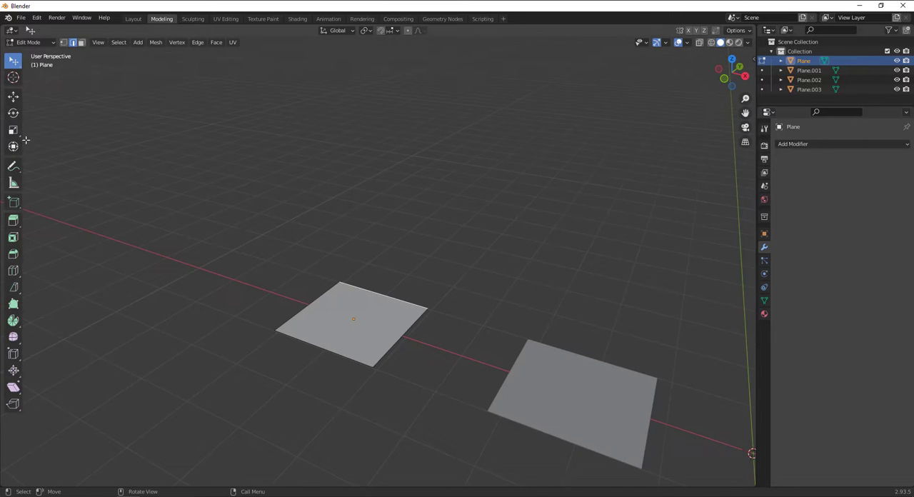
pyautogui.click(14, 97)
pyautogui.moveTo(404, 275); pyautogui.dragTo(433, 259)
# Extrude the far edge in place and raise the new edge about 2.13 m along Z to form a vertical face
pyautogui.press('g')
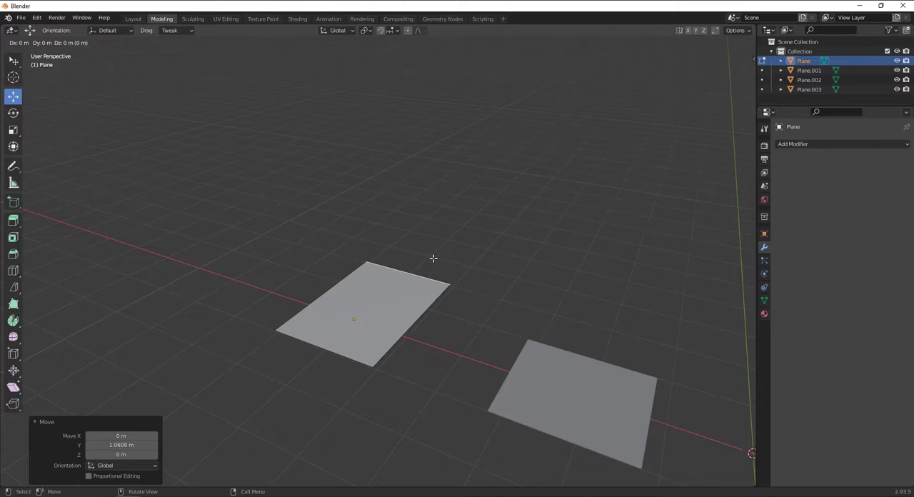
pyautogui.click(434, 258)
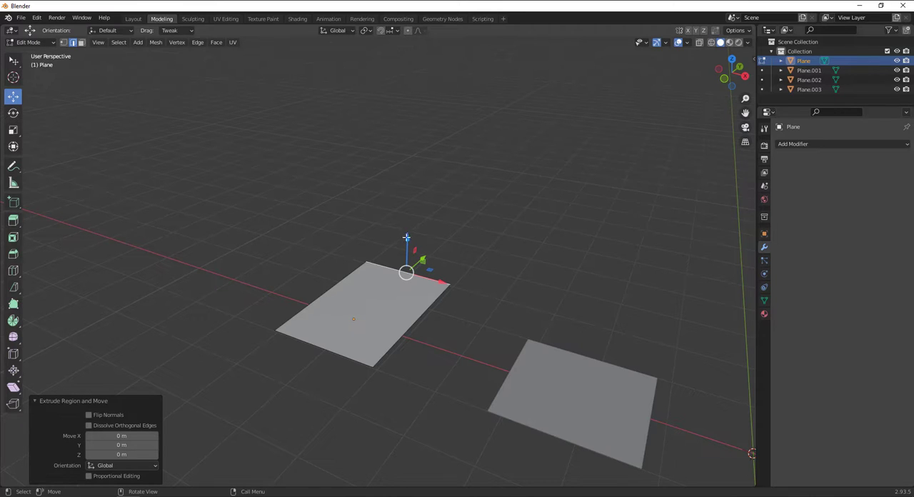
pyautogui.moveTo(407, 238); pyautogui.dragTo(413, 141)
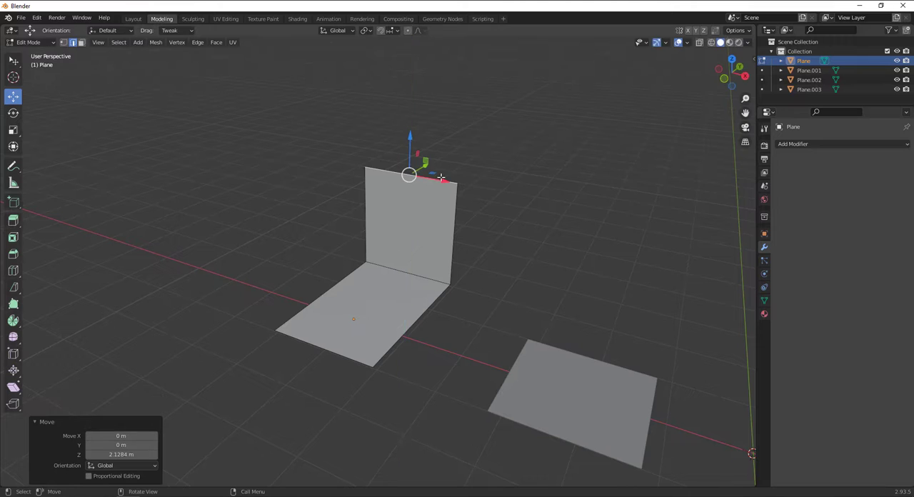
# Extrude the vertical face's upper edge in place and move the new edge about 2.9 m outward along Y
pyautogui.press('g')
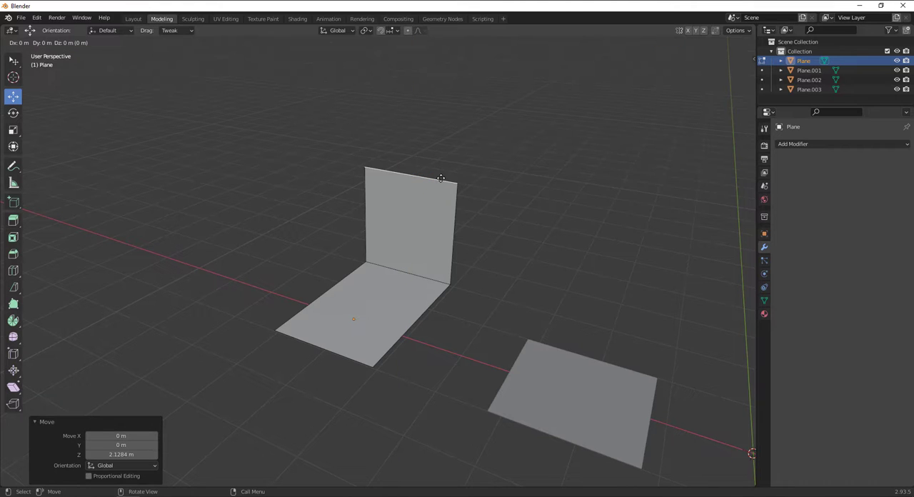
pyautogui.rightClick(441, 178)
pyautogui.moveTo(556, 192); pyautogui.dragTo(478, 188, button='middle')
pyautogui.press('e')
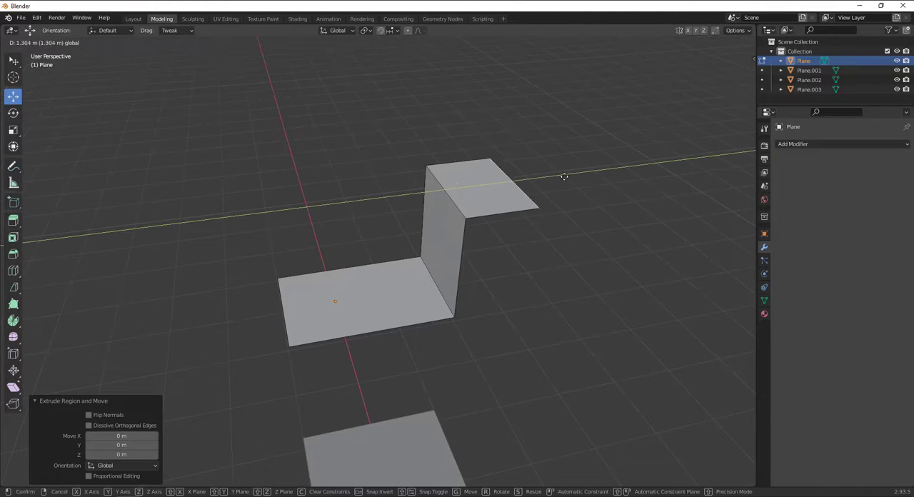
pyautogui.click(626, 169)
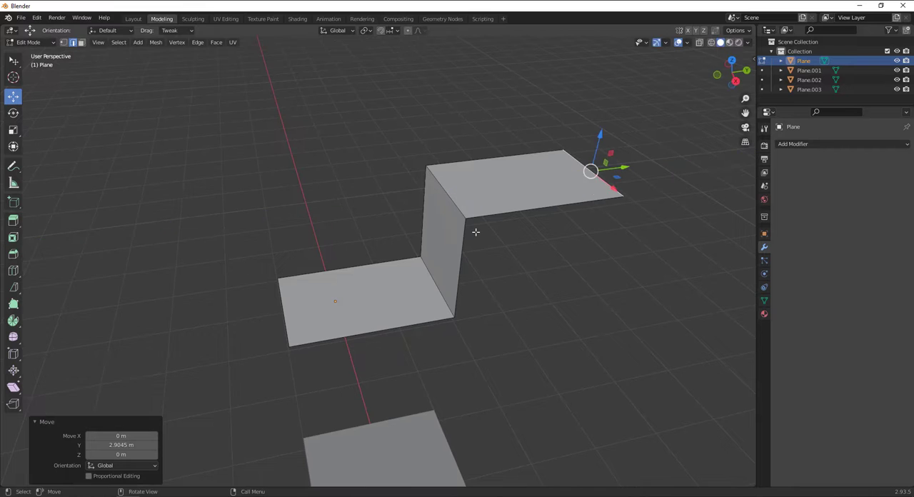
# Select both fold edges of the stepped mesh, the upper and lower horizontal edges of the vertical face
pyautogui.moveTo(450, 223); pyautogui.dragTo(467, 200, button='middle')
pyautogui.click(423, 184)
pyautogui.keyDown('shift'); pyautogui.click(414, 286); pyautogui.keyUp('shift')
pyautogui.moveTo(430, 282)
pyautogui.mouseDown(button='middle')
pyautogui.moveTo(418, 287)
pyautogui.moveTo(426, 284)
pyautogui.mouseUp(button='middle')
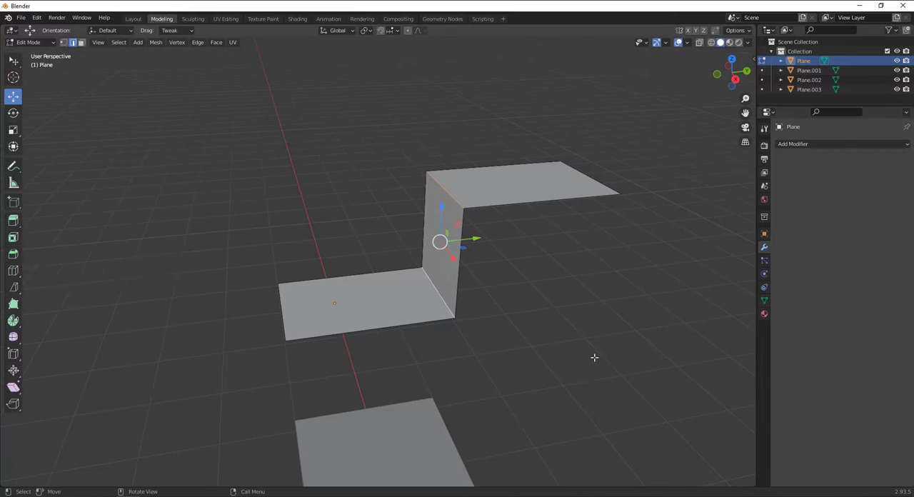
# Bevel both fold edges of the stepped mesh with three segments, a shape of 0.500 and a width of about 0.878 m
pyautogui.hotkey('ctrl', 'b')
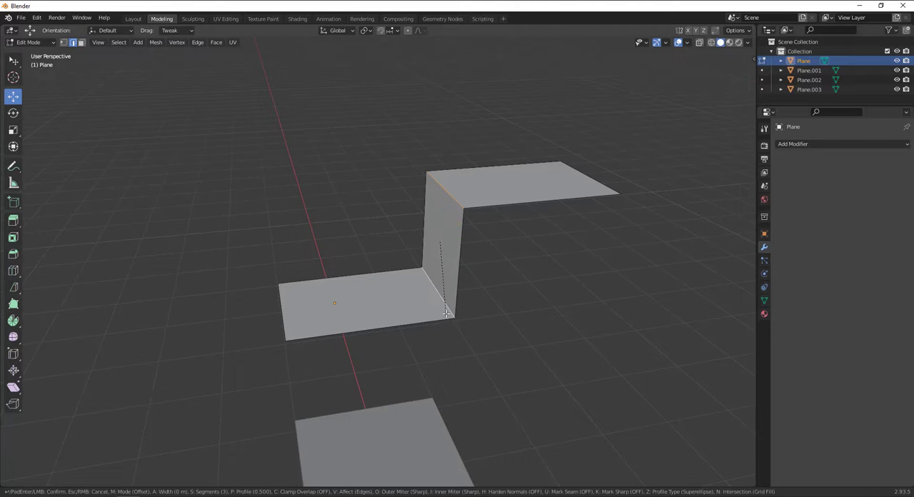
pyautogui.click(541, 326)
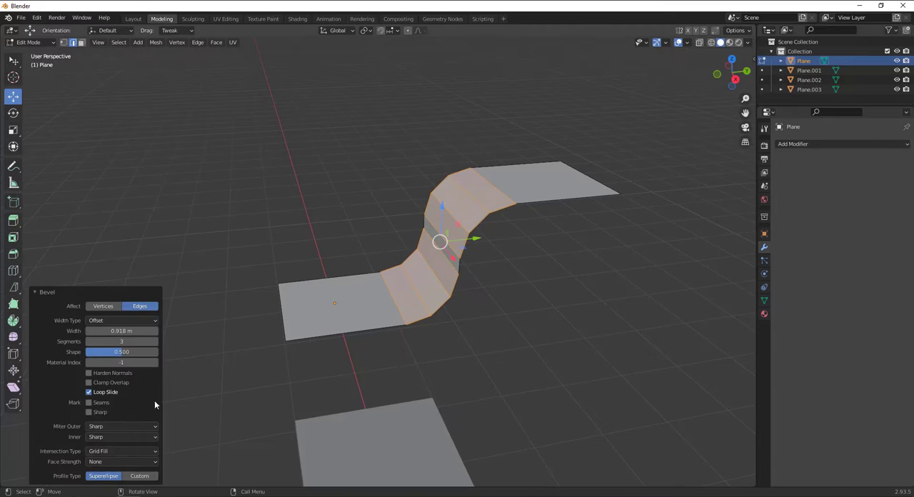
pyautogui.moveTo(127, 352)
pyautogui.mouseDown()
pyautogui.moveTo(89, 351)
pyautogui.moveTo(120, 352)
pyautogui.mouseUp()
pyautogui.click(120, 351)
pyautogui.write('0')
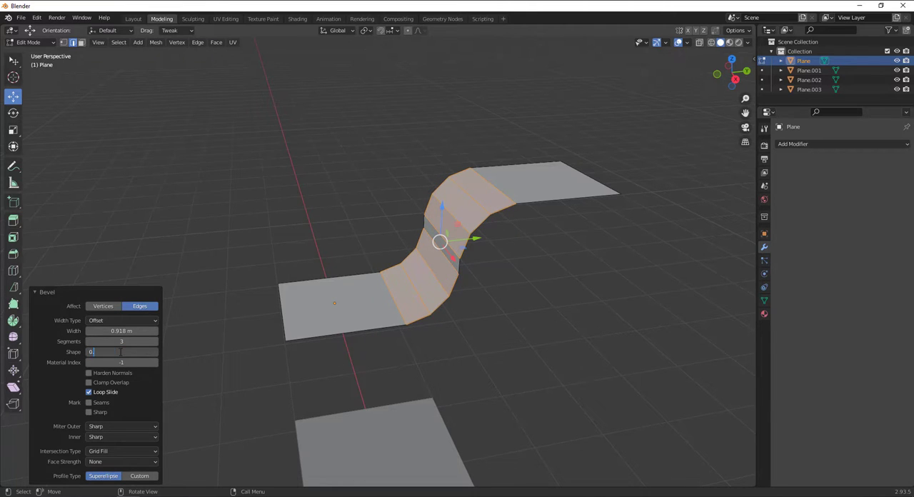
pyautogui.press('Return')
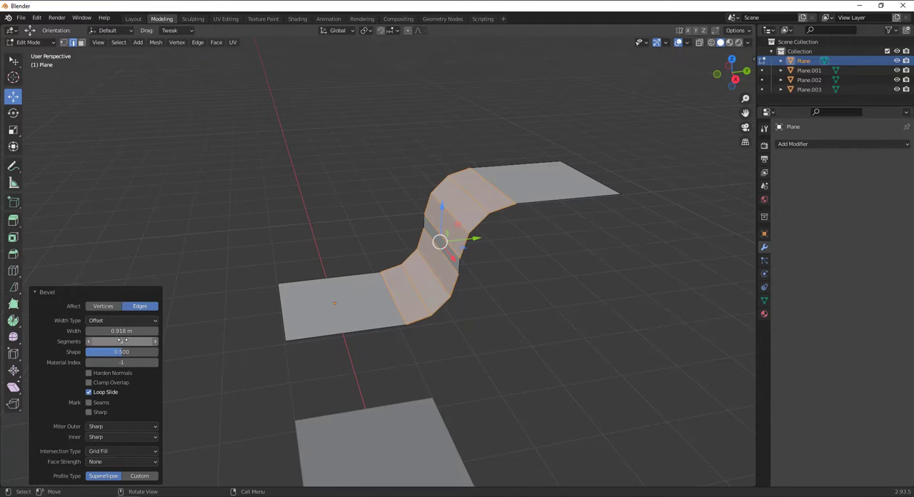
pyautogui.moveTo(122, 343)
pyautogui.mouseDown()
pyautogui.moveTo(135, 342)
pyautogui.moveTo(119, 342)
pyautogui.moveTo(120, 331)
pyautogui.mouseUp()
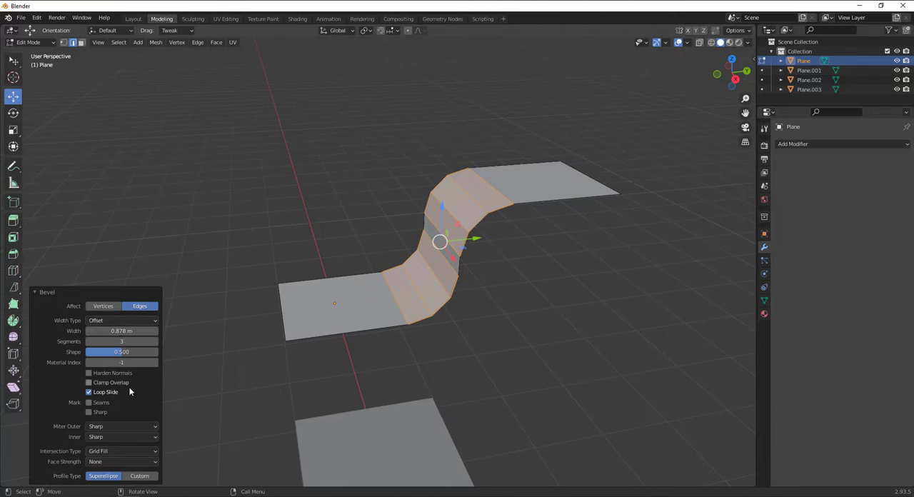
pyautogui.click(629, 333)
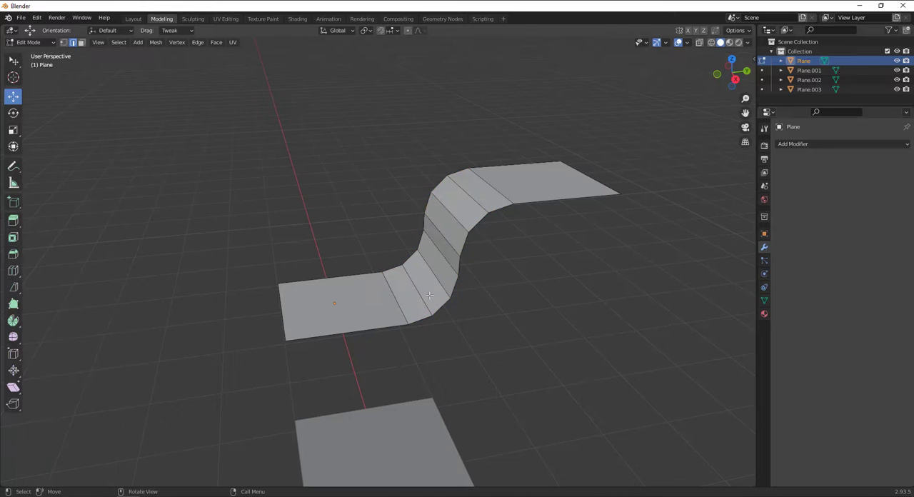
# Add two lengthwise loop cuts to the curved strip, one close to each long side edge, with slide factors of about 0.88 and -0.91
pyautogui.moveTo(429, 295)
pyautogui.mouseDown(button='middle')
pyautogui.moveTo(531, 279)
pyautogui.moveTo(549, 267)
pyautogui.moveTo(438, 302)
pyautogui.moveTo(412, 293)
pyautogui.moveTo(435, 296)
pyautogui.moveTo(429, 289)
pyautogui.mouseUp(button='middle')
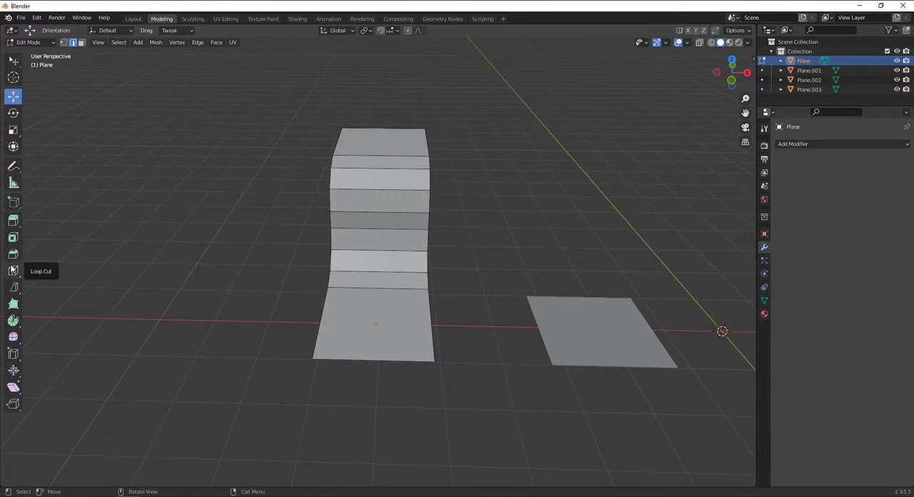
pyautogui.hotkey('ctrl', 'r')
pyautogui.click(348, 196)
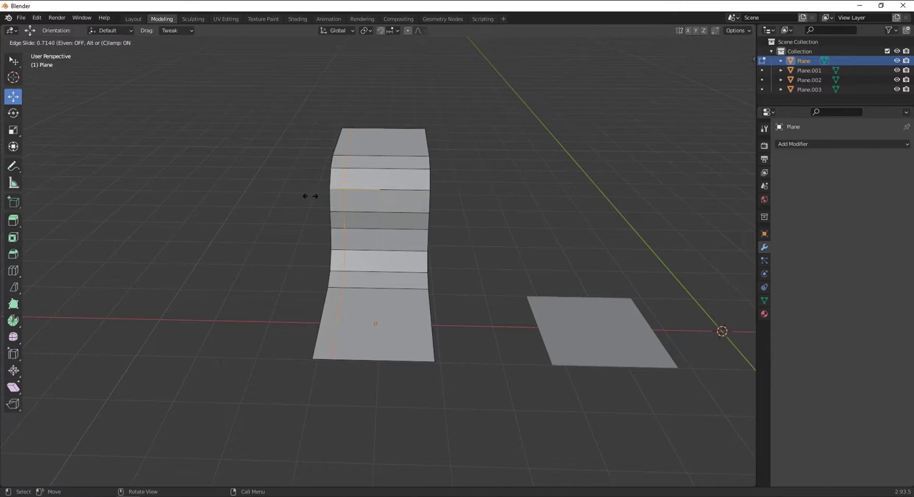
pyautogui.click(304, 200)
pyautogui.hotkey('ctrl', 'r')
pyautogui.click(336, 218)
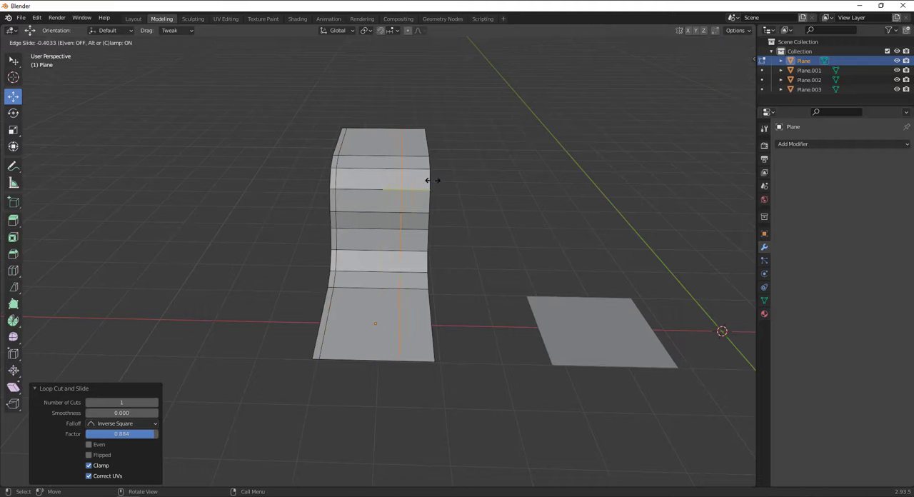
pyautogui.click(456, 175)
# Add two more lengthwise loop cuts across the strip's wide middle section, sliding the first by a factor of about 0.39
pyautogui.hotkey('ctrl', 'r')
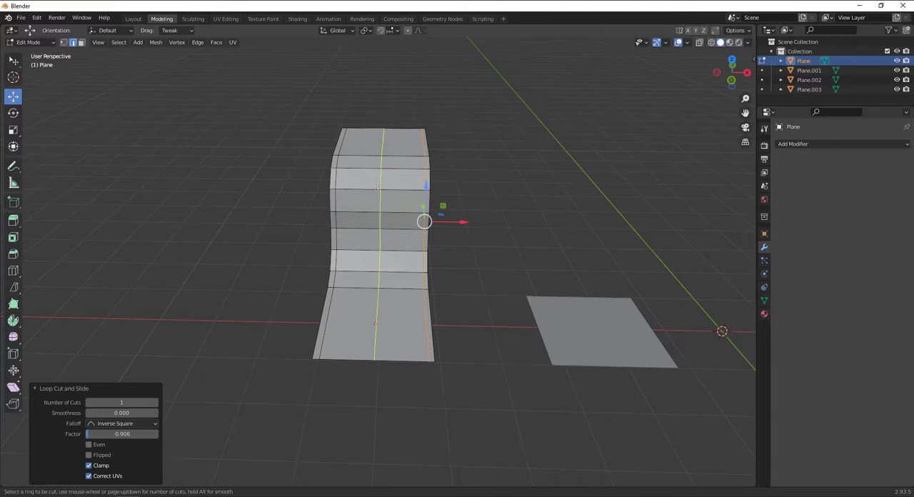
pyautogui.click(368, 186)
pyautogui.click(361, 186)
pyautogui.hotkey('ctrl', 'r')
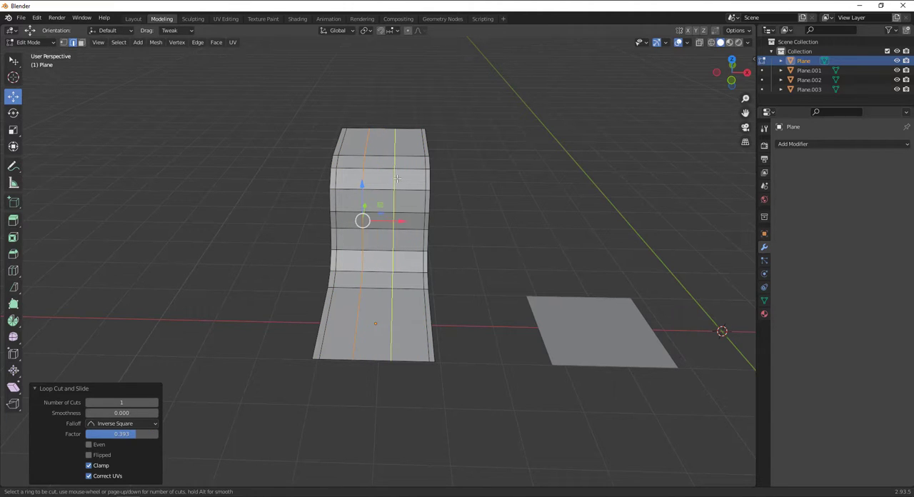
pyautogui.click(395, 179)
pyautogui.click(396, 179)
pyautogui.keyDown('alt'); pyautogui.moveTo(397, 180); pyautogui.dragTo(376, 223); pyautogui.keyUp('alt')
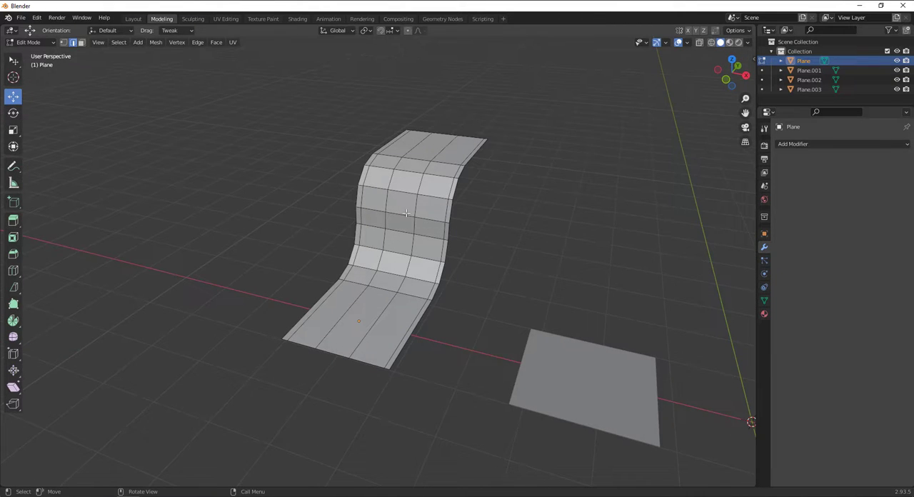
# Return to Object Mode and apply Shade Smooth to the curved strip
pyautogui.press('Tab')
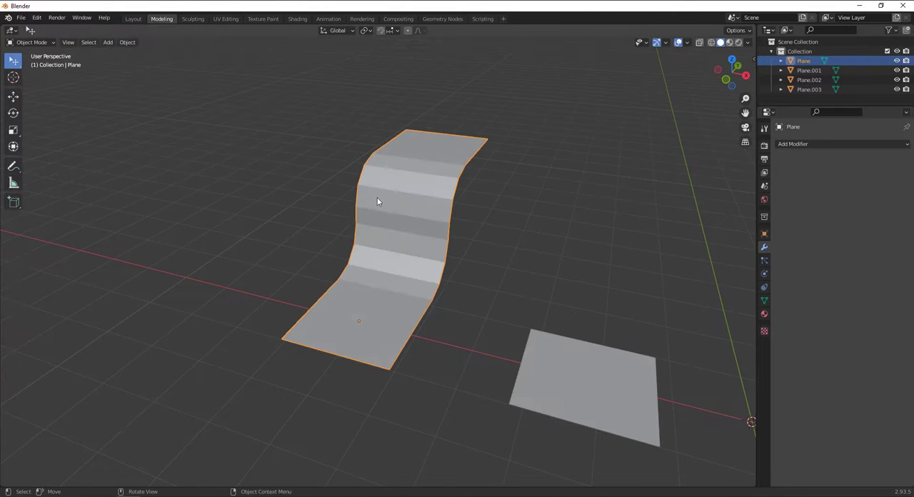
pyautogui.rightClick(409, 208)
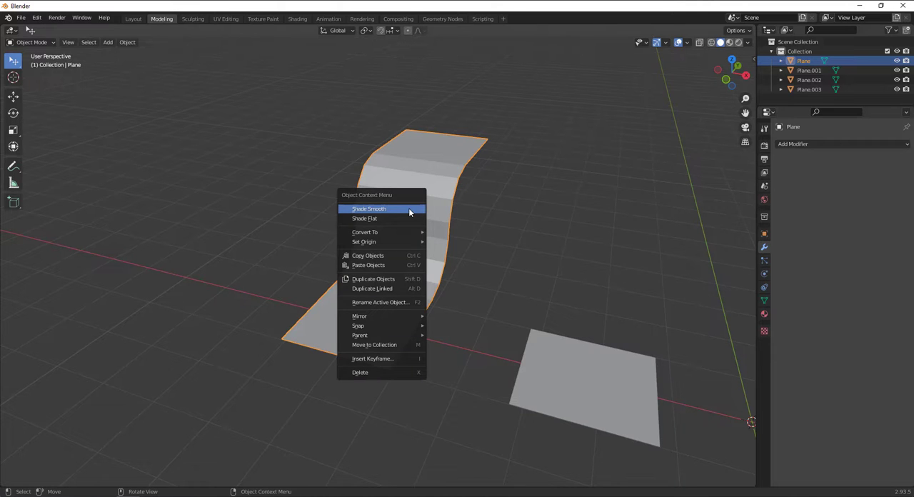
pyautogui.click(408, 208)
pyautogui.moveTo(417, 207)
pyautogui.mouseDown(button='middle')
pyautogui.moveTo(403, 222)
pyautogui.moveTo(389, 212)
pyautogui.moveTo(408, 227)
pyautogui.moveTo(443, 203)
pyautogui.mouseUp(button='middle')
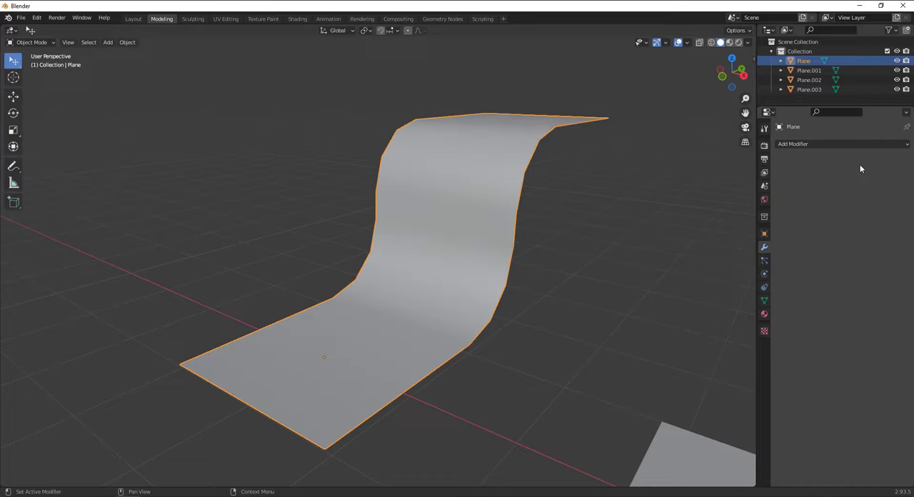
# Add a Subdivision Surface modifier to the curved strip and apply it to the mesh
pyautogui.click(808, 145)
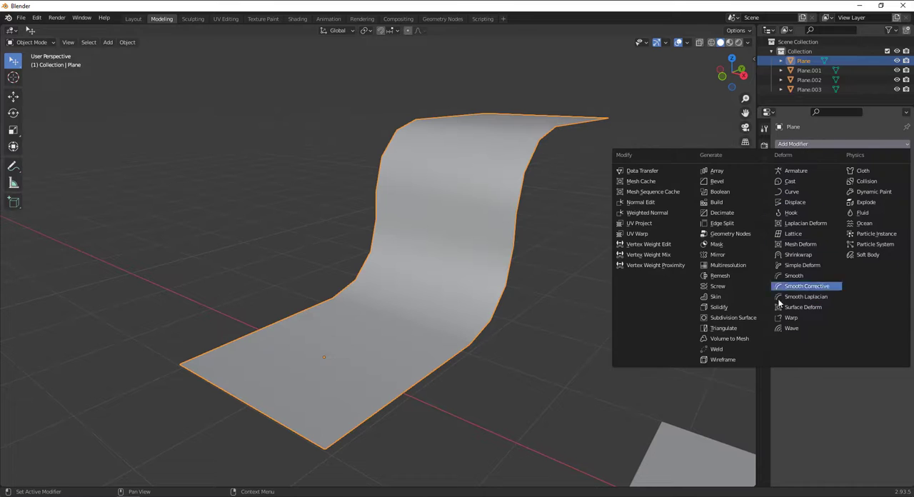
pyautogui.click(744, 322)
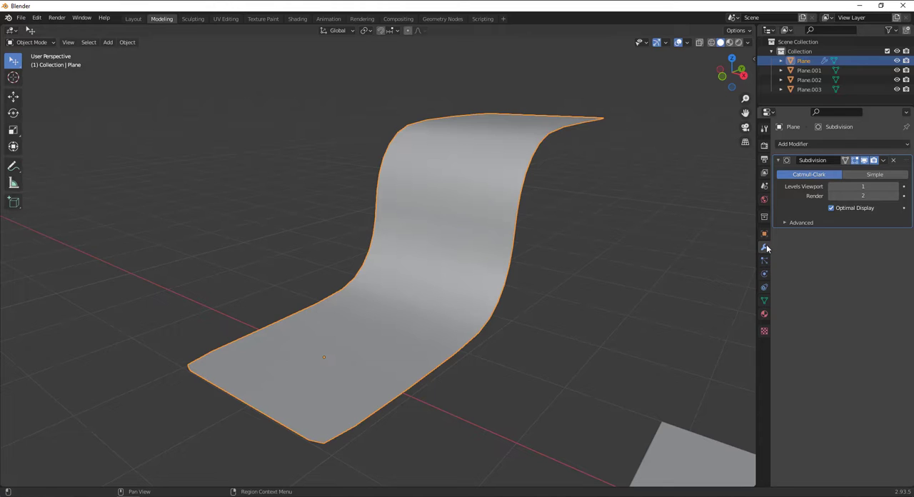
pyautogui.moveTo(758, 248); pyautogui.dragTo(748, 248)
pyautogui.click(797, 144)
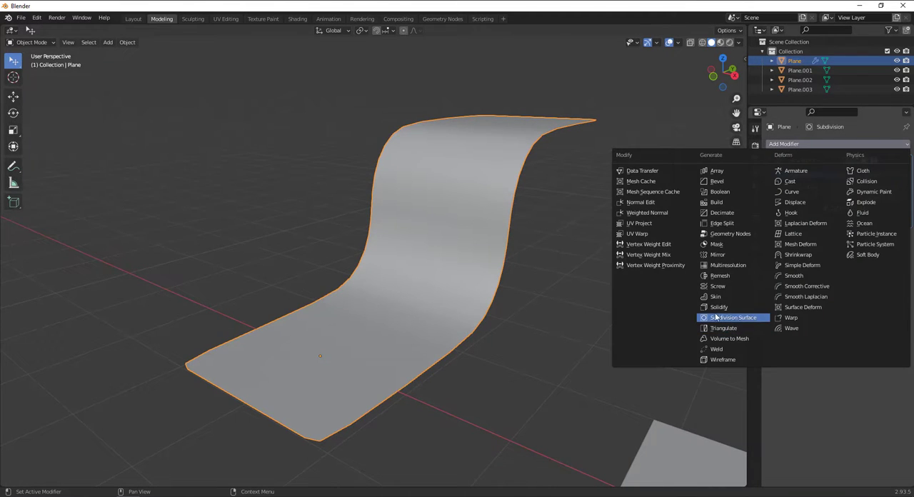
pyautogui.press('Escape')
pyautogui.scroll(-4, 458, 250)
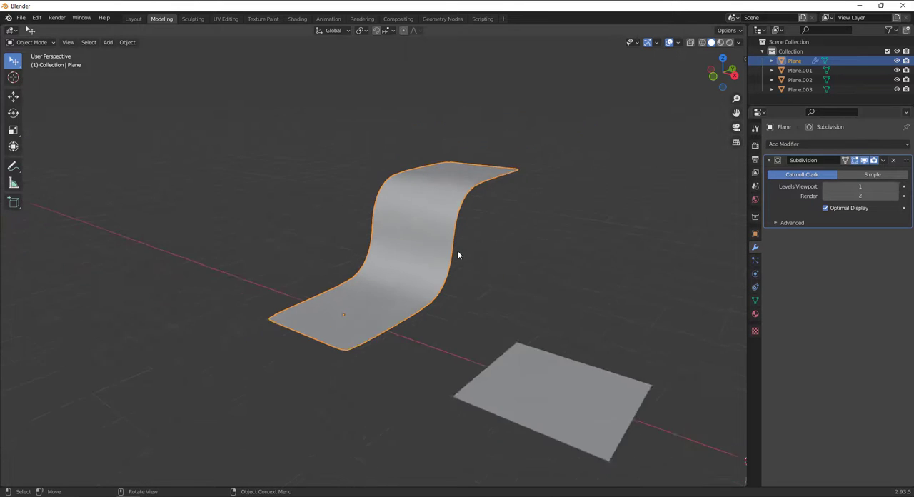
pyautogui.moveTo(460, 239); pyautogui.dragTo(488, 255, button='middle')
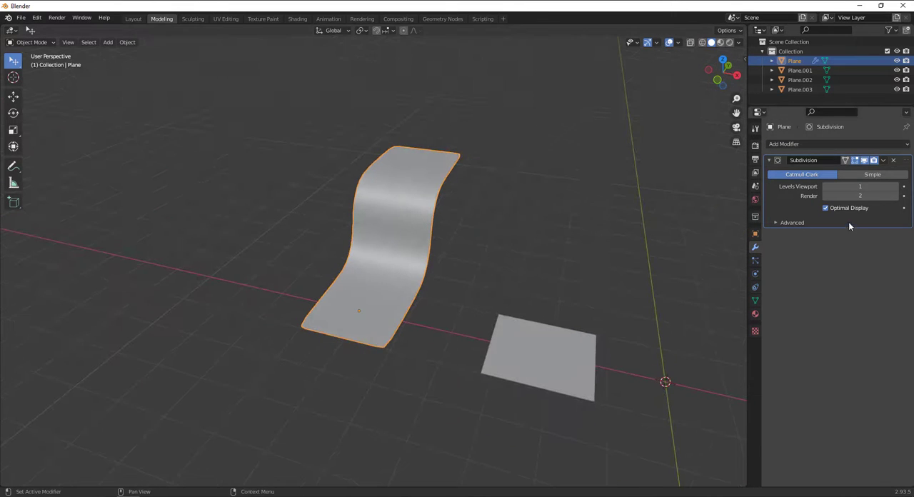
pyautogui.click(884, 160)
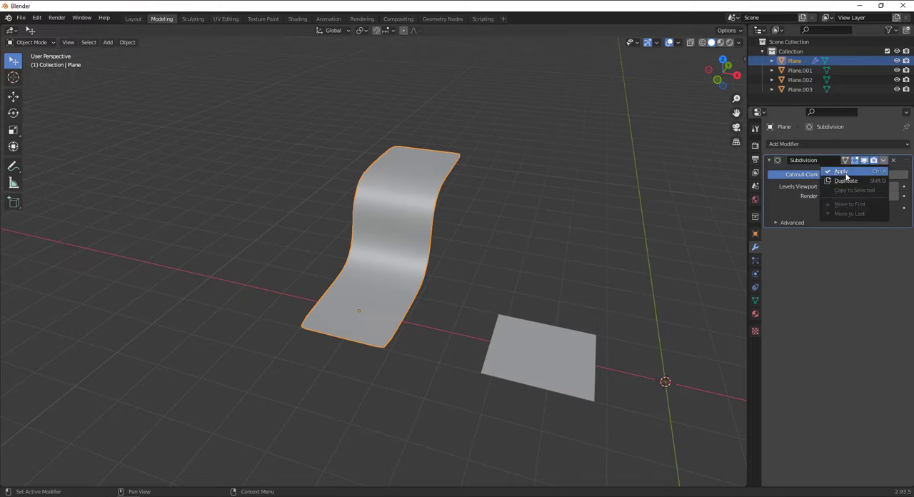
pyautogui.click(845, 172)
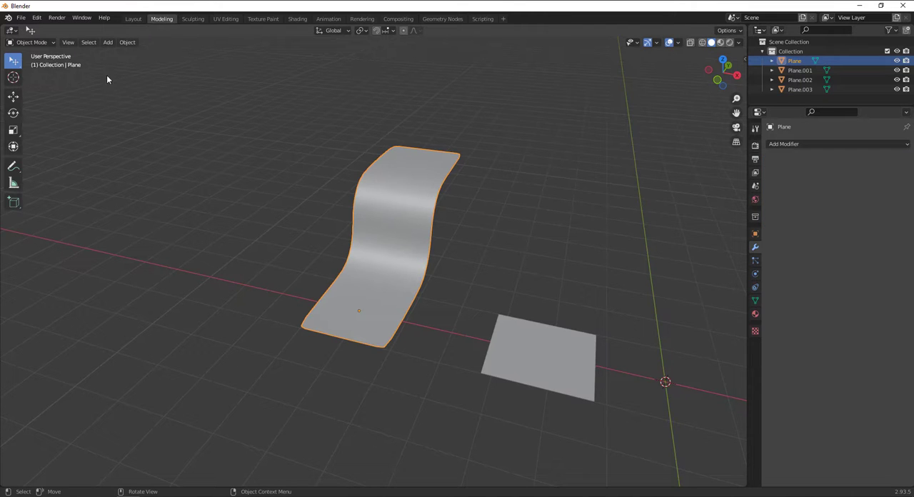
# Inspect the curved strip's subdivided mesh topology in Edit Mode
pyautogui.click(44, 43)
pyautogui.click(33, 67)
pyautogui.scroll(3, 533, 271)
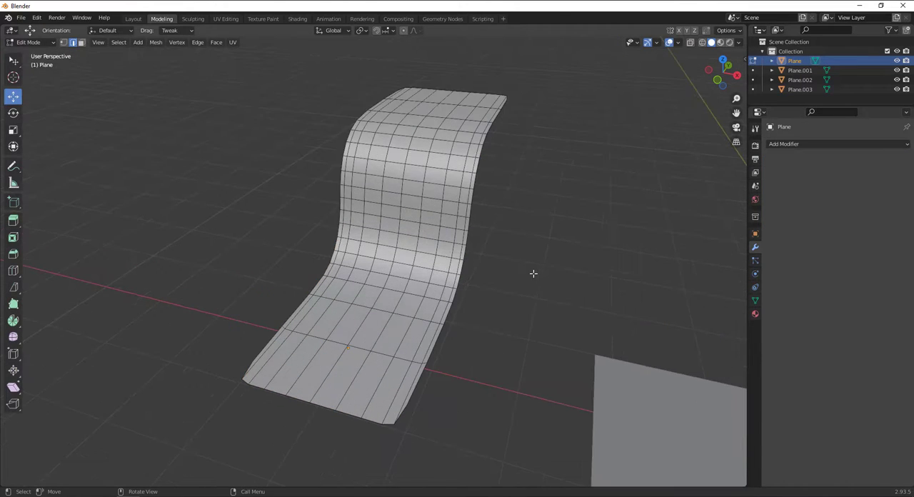
pyautogui.moveTo(412, 270); pyautogui.dragTo(420, 252, button='middle')
pyautogui.moveTo(412, 321); pyautogui.dragTo(355, 334, button='middle')
pyautogui.scroll(-2, 361, 243)
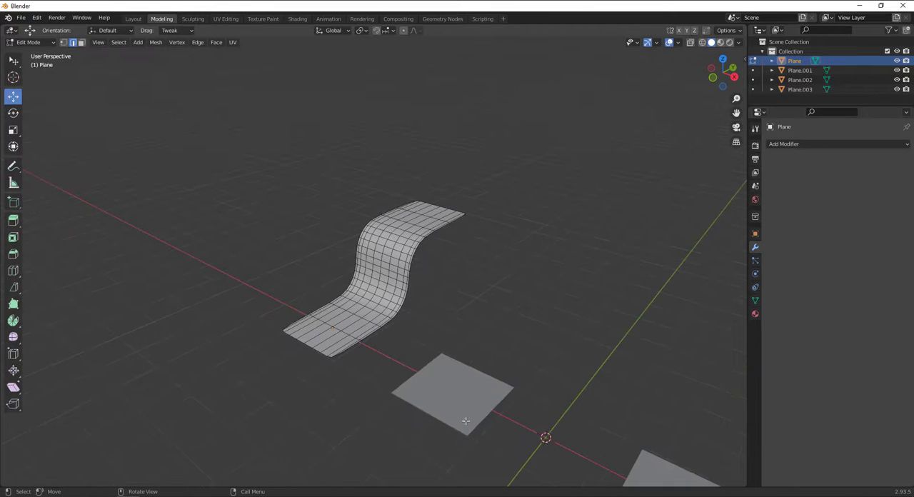
# In Edit Mode on Plane.001, move the far edge about 0.486 m outward along Y and extrude it in place
pyautogui.press('Tab')
pyautogui.click(448, 364)
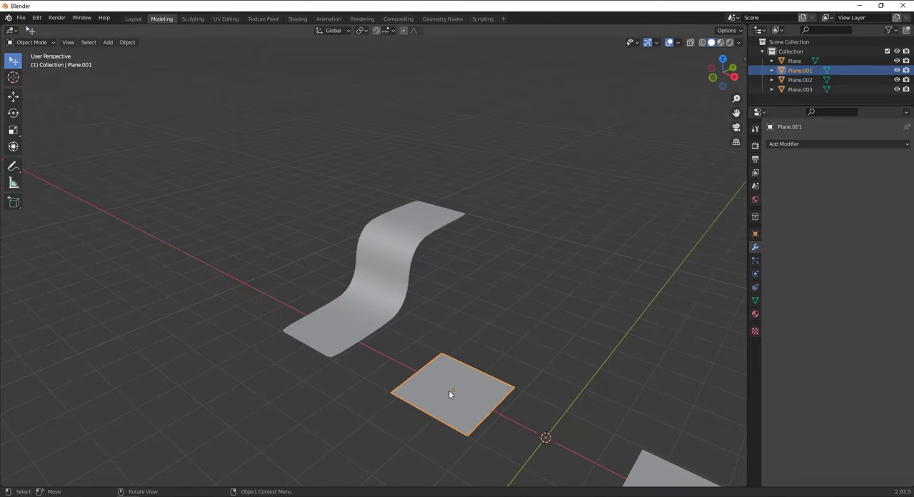
pyautogui.keyDown('shift'); pyautogui.moveTo(450, 394); pyautogui.dragTo(446, 373, button='middle'); pyautogui.keyUp('shift')
pyautogui.press('Tab')
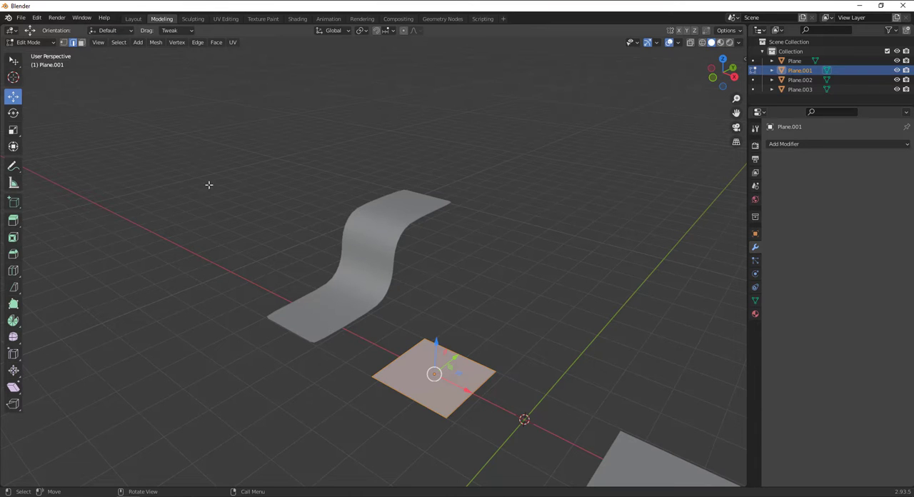
pyautogui.click(474, 361)
pyautogui.moveTo(479, 361); pyautogui.dragTo(444, 360, button='middle')
pyautogui.moveTo(423, 366); pyautogui.dragTo(443, 361)
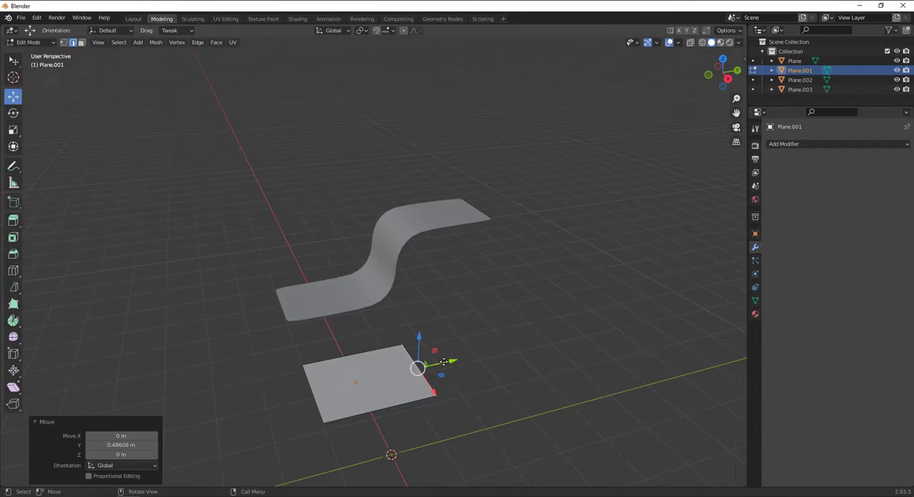
pyautogui.press('e')
pyautogui.rightClick(443, 363)
pyautogui.press('g')
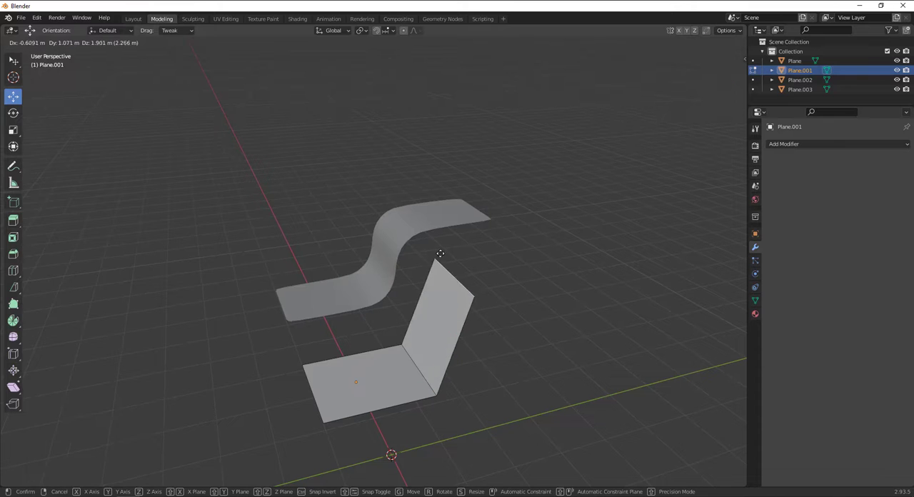
pyautogui.click(417, 269)
pyautogui.moveTo(407, 306); pyautogui.dragTo(500, 282, button='middle')
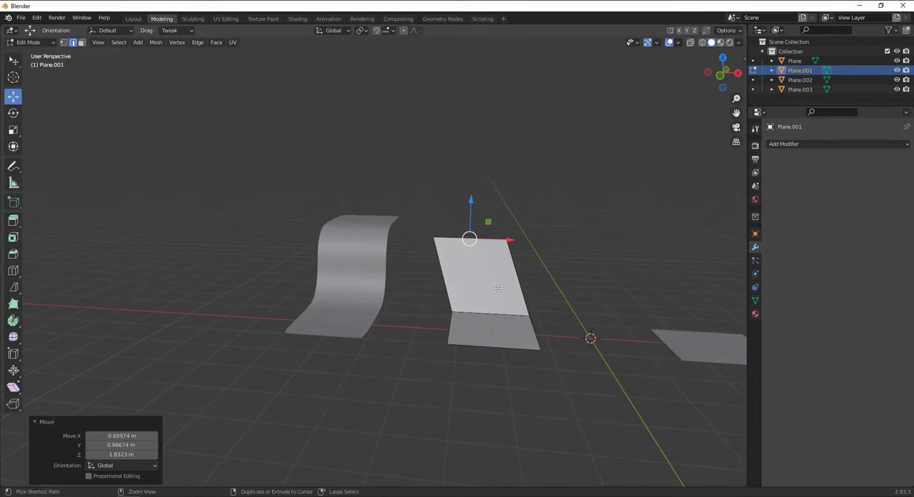
pyautogui.hotkey('ctrl', 'z')
# Raise Plane.001's extruded edge along Z and shift it outward along Y to form a sloped face
pyautogui.moveTo(503, 280); pyautogui.dragTo(506, 206)
pyautogui.moveTo(506, 205); pyautogui.dragTo(453, 294, button='middle')
pyautogui.moveTo(474, 263); pyautogui.dragTo(520, 259)
pyautogui.moveTo(520, 258); pyautogui.dragTo(529, 264, button='middle')
# Extrude the sloped face's upper edge outward along Y to form a flat top face
pyautogui.press('e')
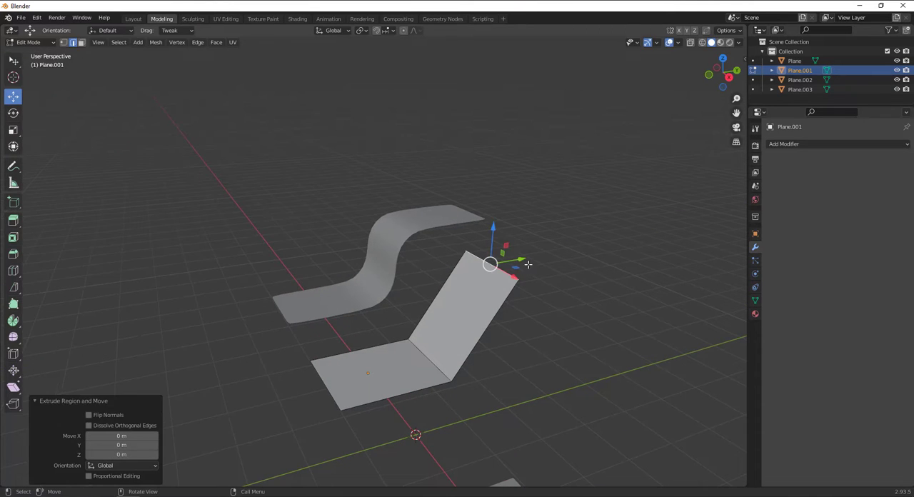
pyautogui.click(639, 235)
pyautogui.moveTo(639, 236); pyautogui.dragTo(594, 249, button='middle')
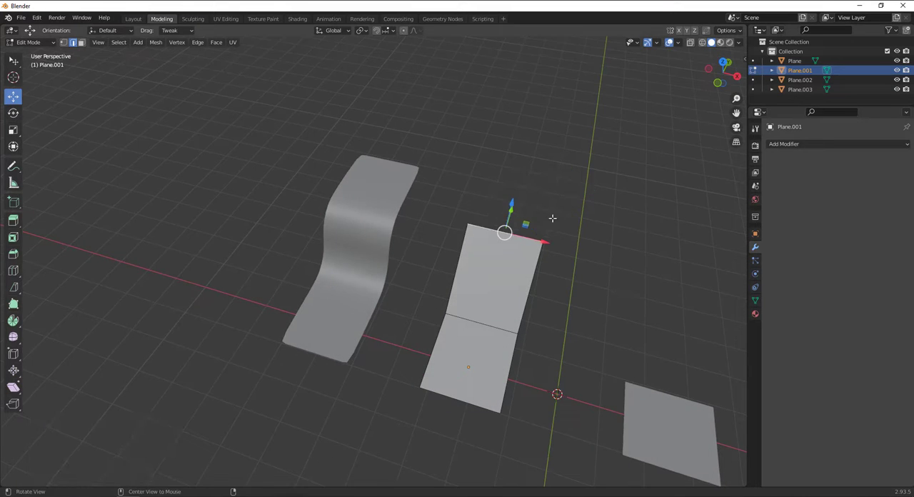
pyautogui.moveTo(562, 273); pyautogui.dragTo(483, 176, button='middle')
pyautogui.press('e')
pyautogui.press('y')
pyautogui.click(616, 250)
# Select both fold edges of Plane.001 and bevel them by about 1.11 m with three segments
pyautogui.moveTo(616, 249); pyautogui.dragTo(468, 350, button='middle')
pyautogui.click(468, 350)
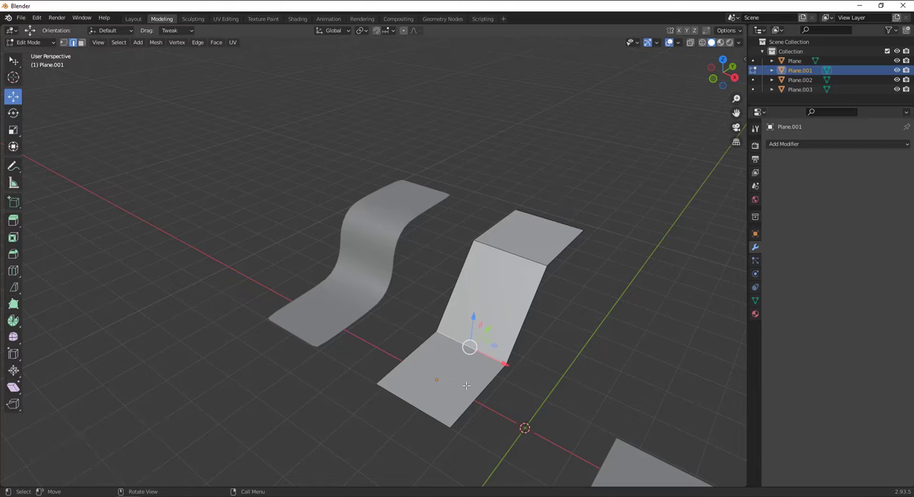
pyautogui.keyDown('shift'); pyautogui.click(506, 250); pyautogui.keyUp('shift')
pyautogui.hotkey('ctrl', 'b')
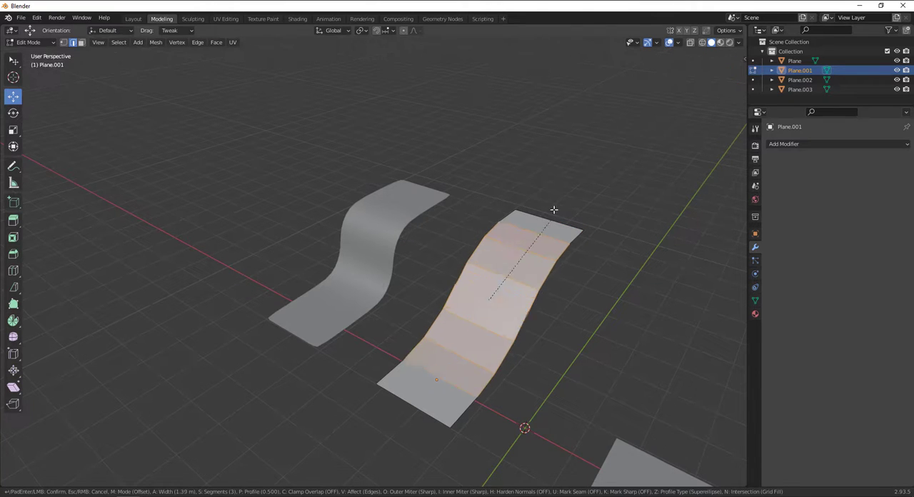
pyautogui.click(490, 300)
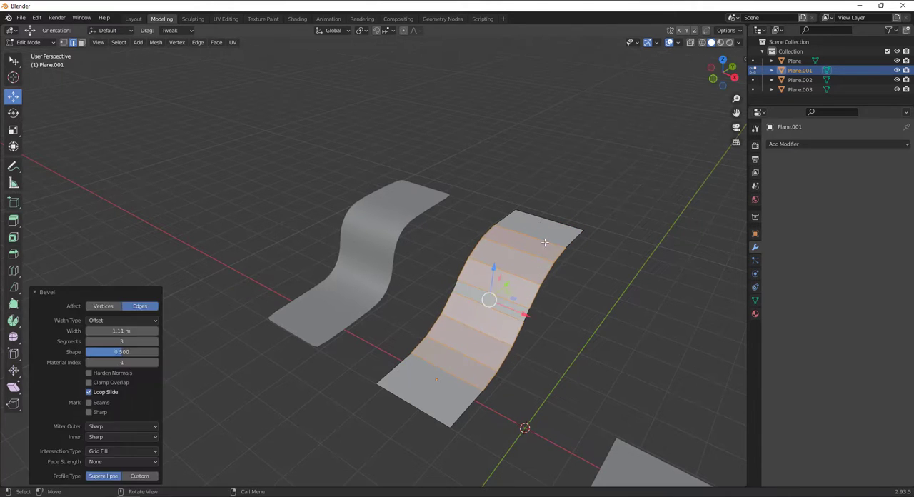
pyautogui.click(498, 315)
# Add supporting loop cuts close to both long sides and the near end of Plane.001, with factors 0.950, -0.873 and 0.861
pyautogui.hotkey('ctrl', 'r')
pyautogui.click(499, 286)
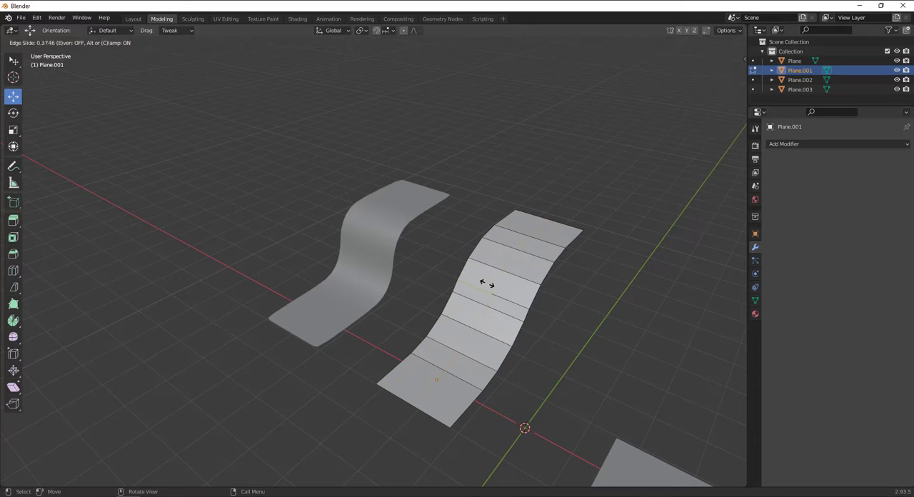
pyautogui.click(464, 284)
pyautogui.press('g')
pyautogui.press('g')
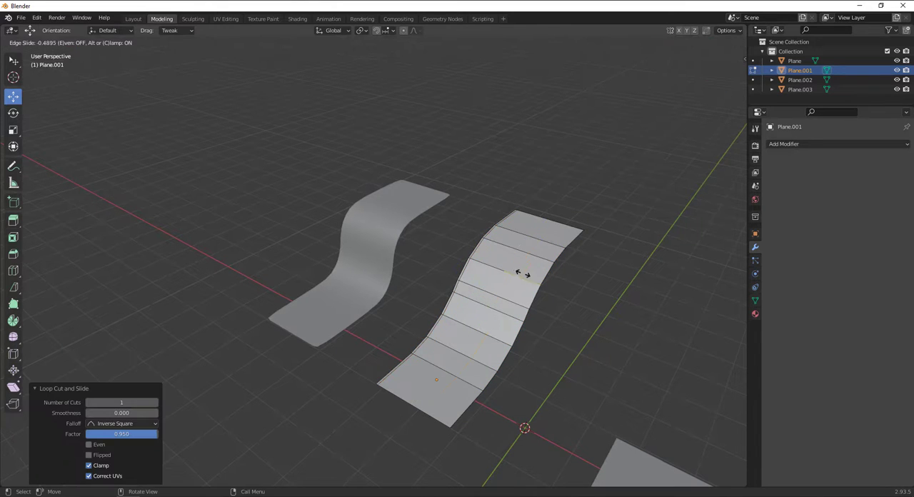
pyautogui.press('g')
pyautogui.press('g')
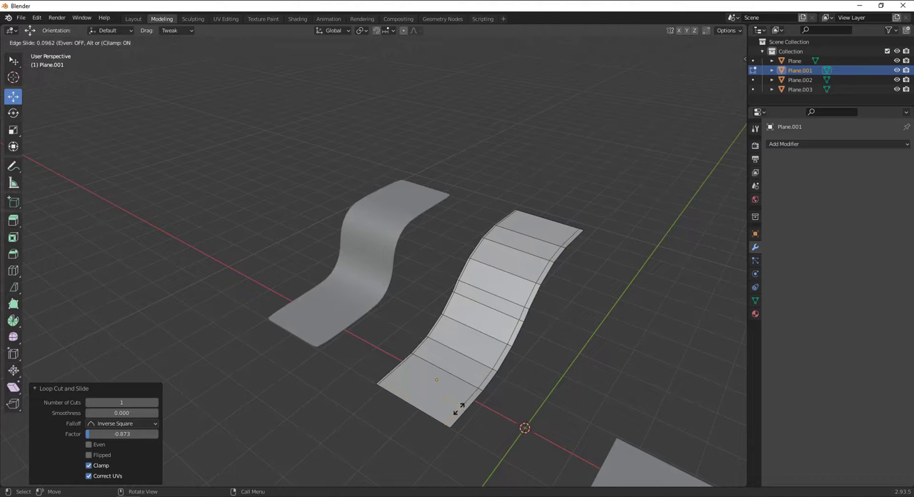
pyautogui.click(444, 418)
# Add a lengthwise loop cut down the middle of Plane.001 and a crosswise one near its far end with factor -0.434
pyautogui.hotkey('ctrl', 'r')
pyautogui.click(568, 231)
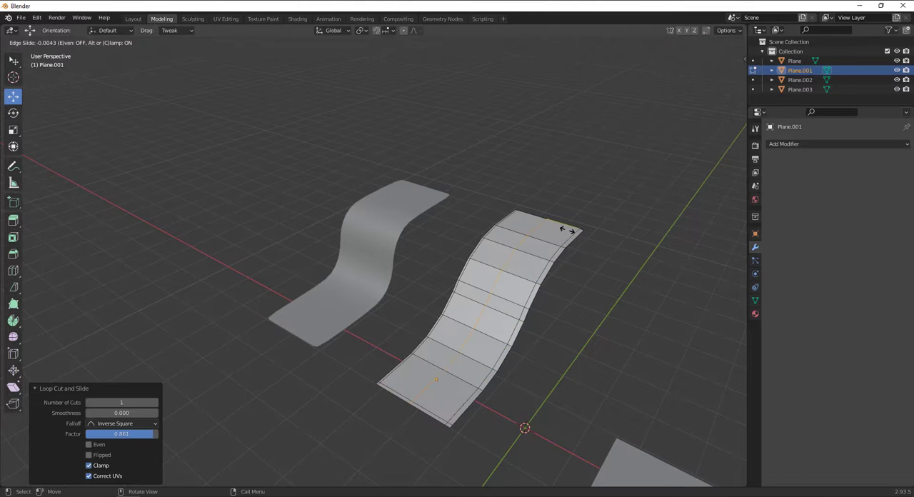
pyautogui.click(568, 233)
pyautogui.hotkey('ctrl', 'r')
pyautogui.click(574, 236)
pyautogui.click(580, 234)
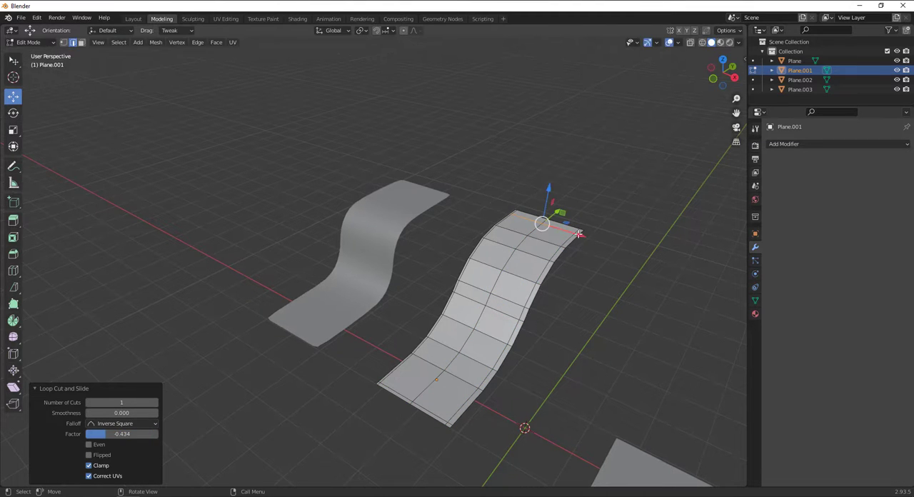
# Return to Object Mode and shade Plane.001 smooth
pyautogui.press('Tab')
pyautogui.rightClick(529, 275)
pyautogui.click(530, 277)
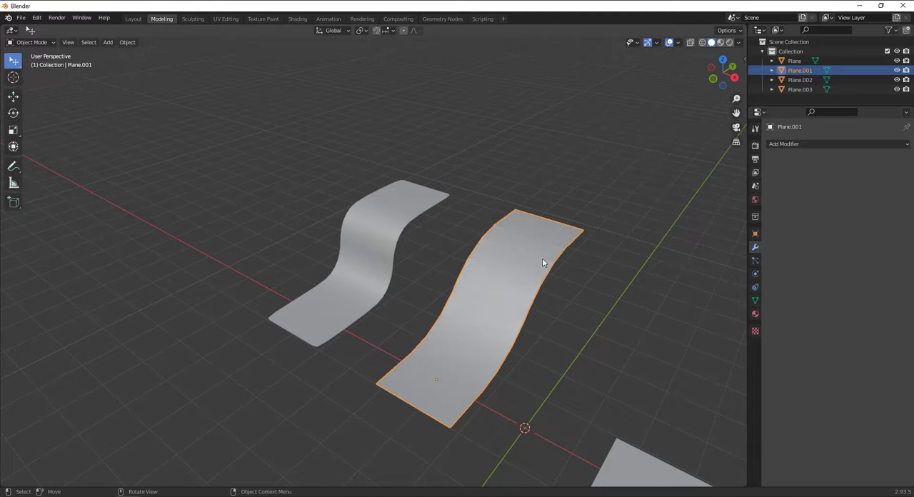
# Add a Subdivision Surface modifier to Plane.001 with viewport level 1 and apply it
pyautogui.click(778, 144)
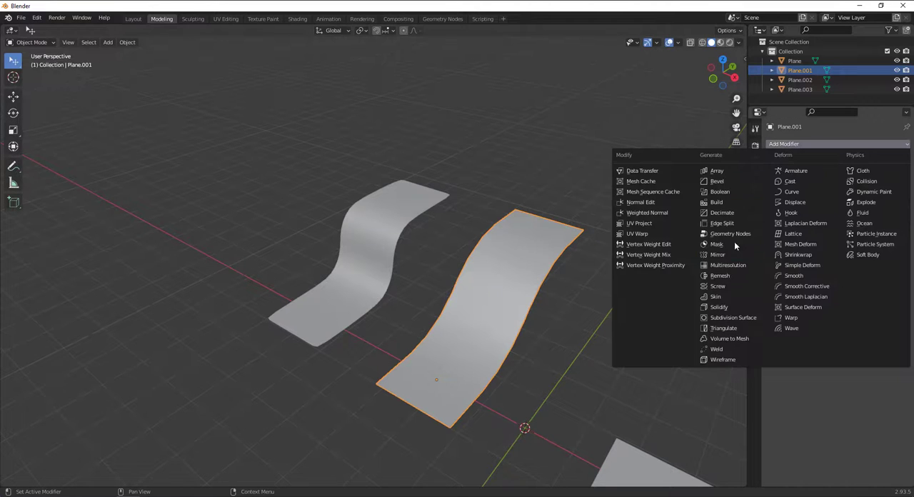
pyautogui.click(735, 318)
pyautogui.click(885, 161)
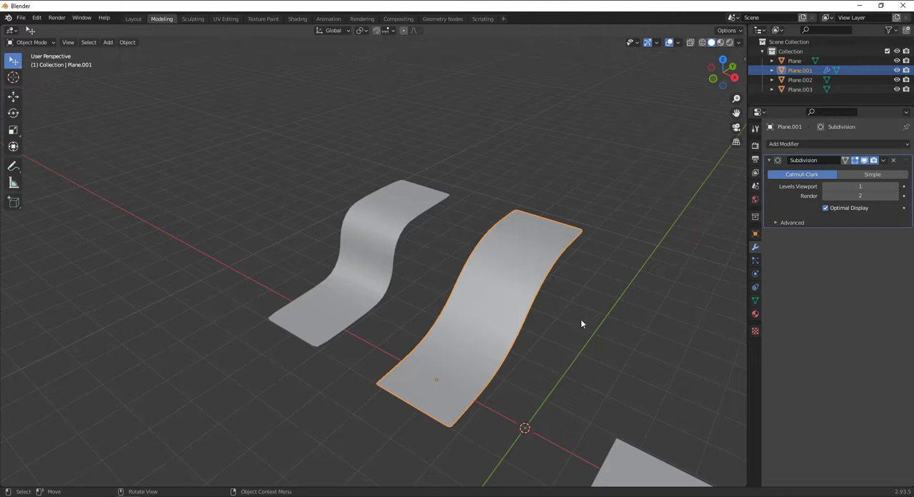
pyautogui.click(886, 160)
pyautogui.click(860, 173)
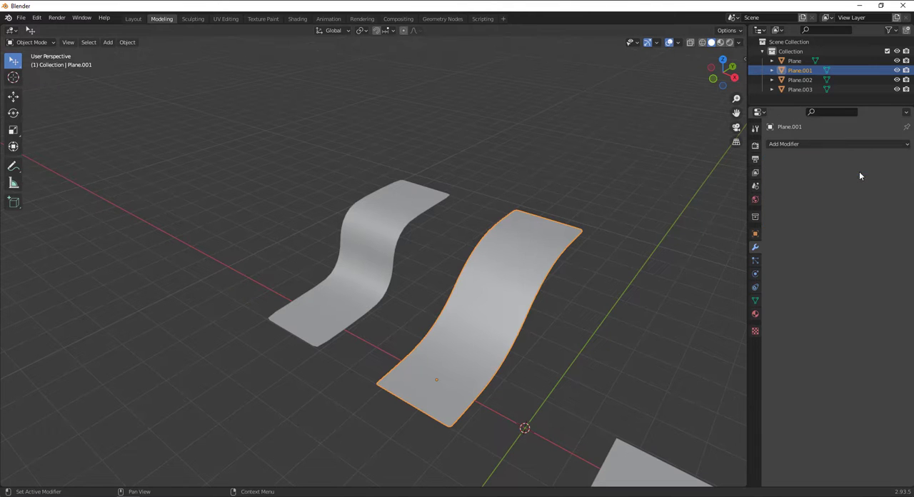
# Inspect Plane.001's subdivided mesh in Edit Mode, then compare both curved strips in Object Mode
pyautogui.press('Tab')
pyautogui.moveTo(387, 304); pyautogui.dragTo(410, 262, button='middle')
pyautogui.scroll(-2, 408, 253)
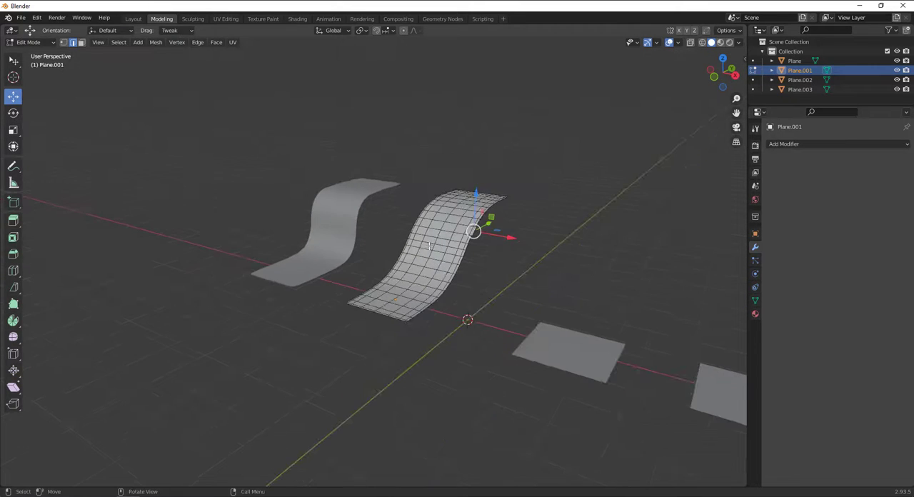
pyautogui.press('Tab')
pyautogui.scroll(2, 407, 249)
pyautogui.keyDown('shift'); pyautogui.moveTo(361, 245); pyautogui.dragTo(417, 271, button='middle'); pyautogui.keyUp('shift')
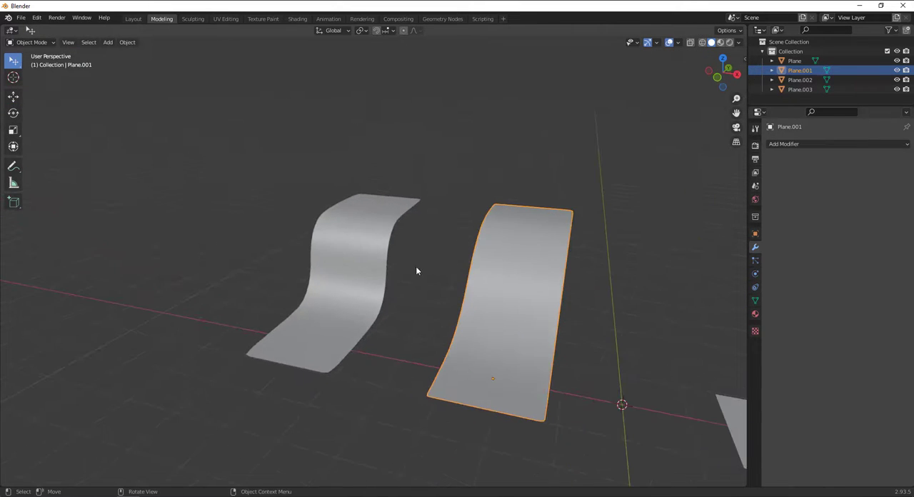
# Try the MatCap and Flat viewport lighting modes on the curved strips and return to Studio lighting
pyautogui.click(739, 43)
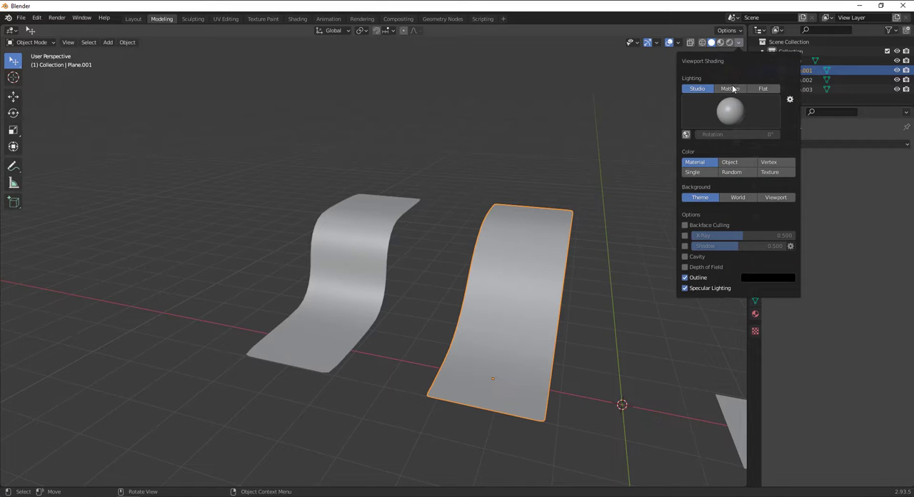
pyautogui.click(712, 43)
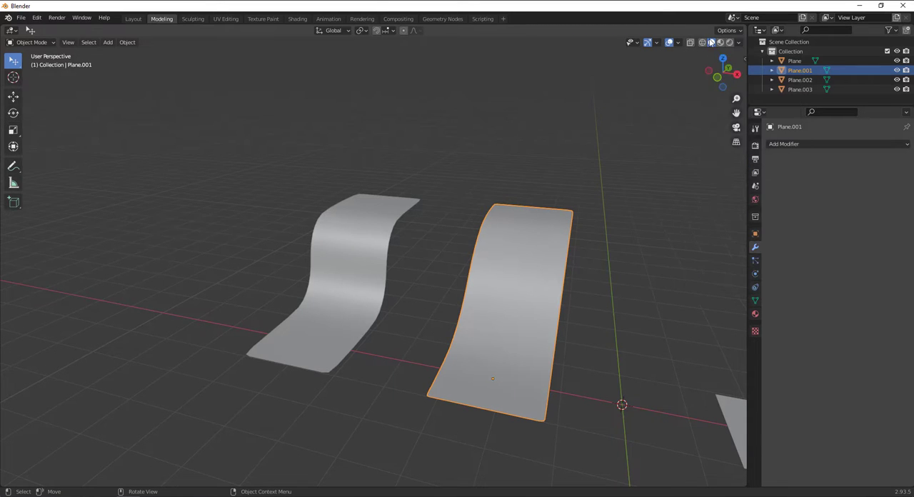
pyautogui.click(739, 43)
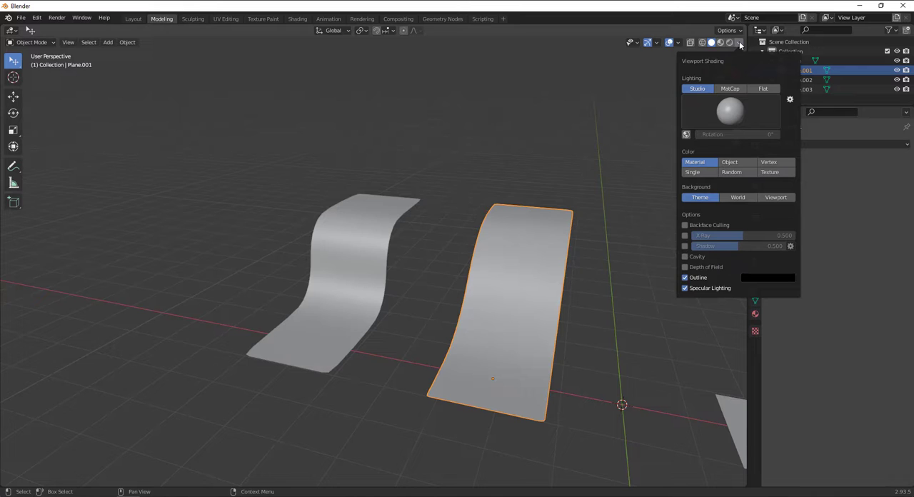
pyautogui.click(730, 88)
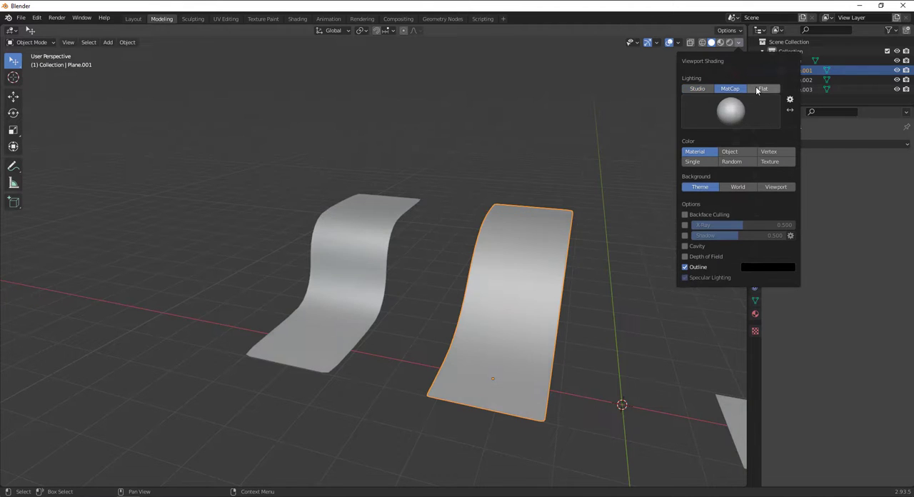
pyautogui.click(763, 88)
pyautogui.click(730, 88)
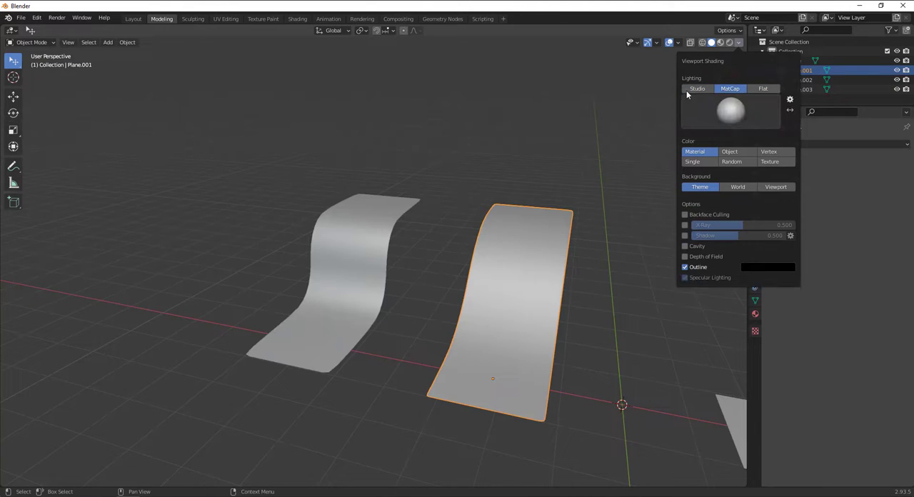
pyautogui.click(693, 89)
# Try the available Studio light spheres on the curved strips and go back to the first one
pyautogui.click(717, 122)
pyautogui.click(649, 145)
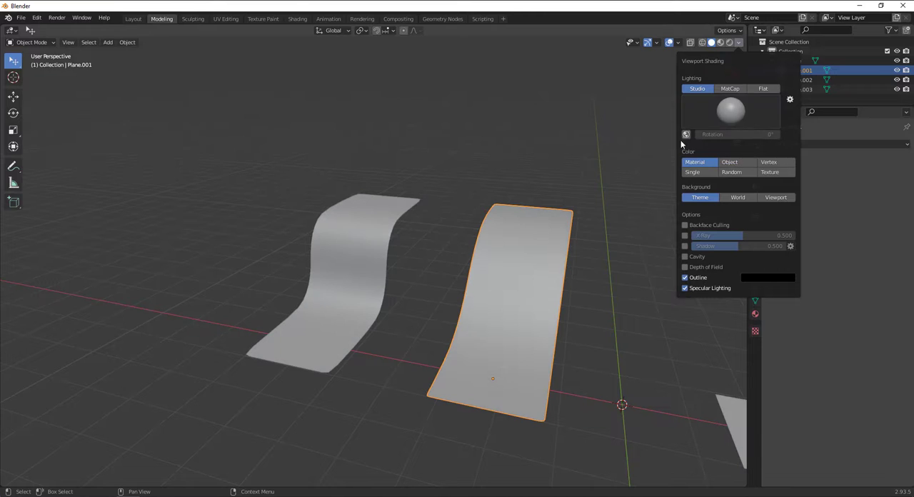
pyautogui.click(697, 118)
pyautogui.click(684, 146)
pyautogui.click(727, 120)
pyautogui.click(715, 146)
pyautogui.click(748, 121)
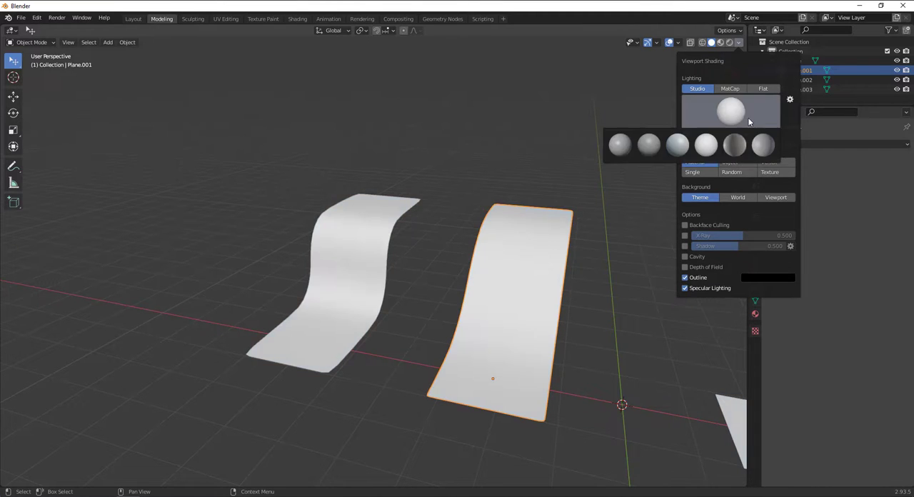
pyautogui.click(740, 147)
pyautogui.click(749, 122)
pyautogui.click(762, 145)
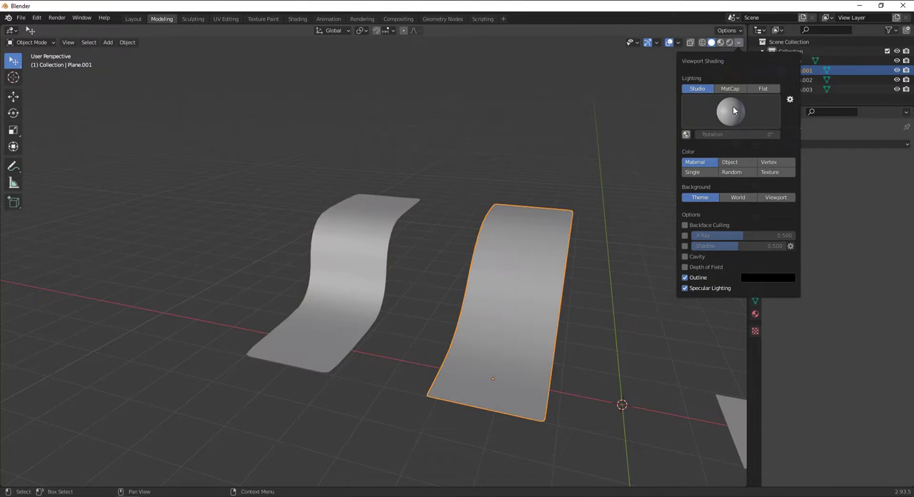
pyautogui.click(721, 109)
pyautogui.click(626, 146)
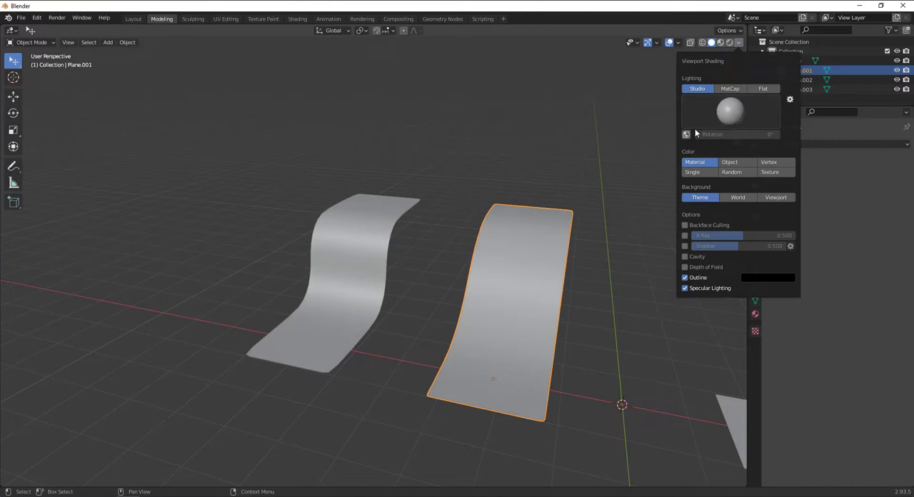
# Switch the viewport lighting from Studio to MatCap
pyautogui.click(730, 89)
pyautogui.click(738, 110)
pyautogui.click(769, 154)
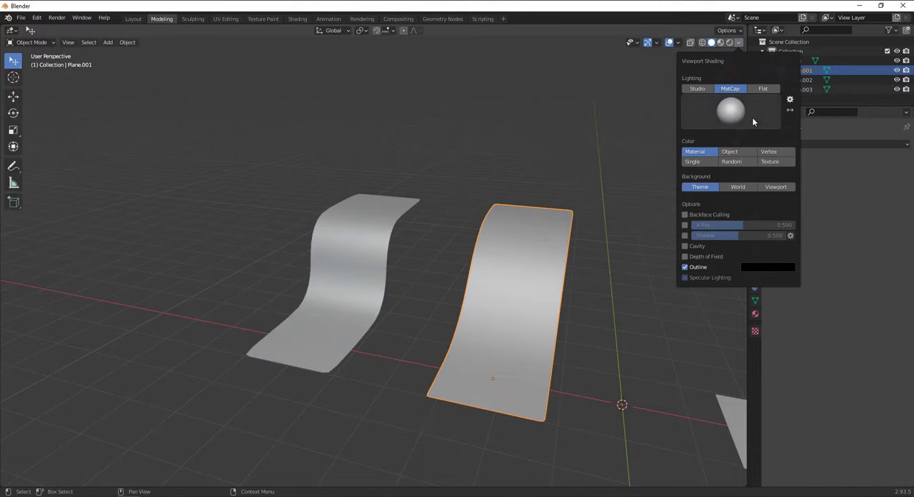
# Try several MatCaps on the strips, including the glossy red, skin-toned and red clay spheres
pyautogui.click(753, 117)
pyautogui.click(774, 151)
pyautogui.click(760, 124)
pyautogui.click(736, 173)
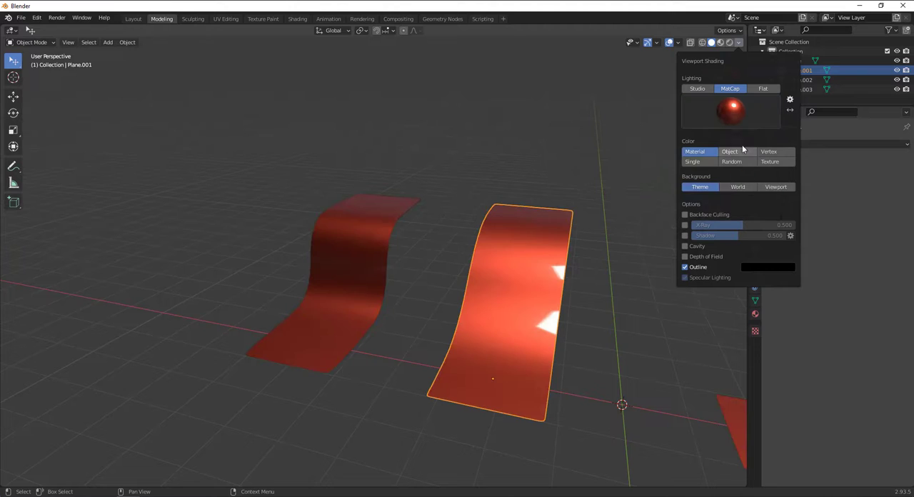
pyautogui.click(742, 122)
pyautogui.click(707, 200)
pyautogui.click(726, 123)
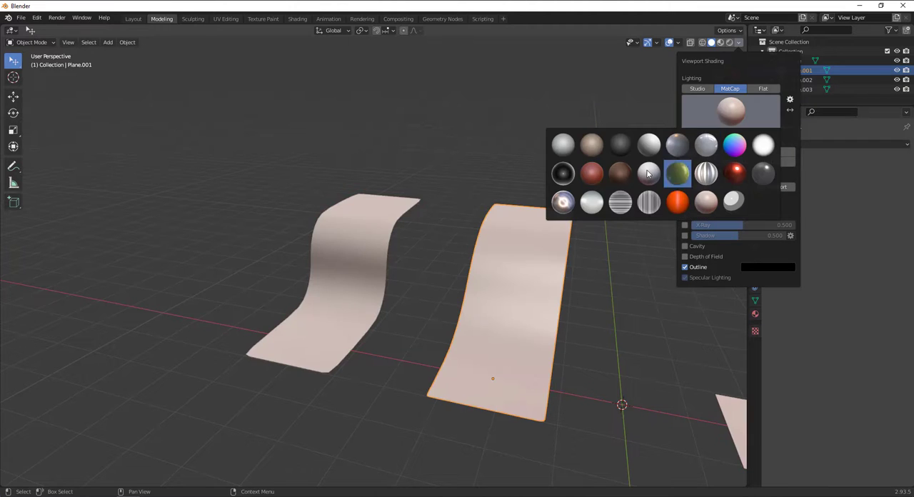
pyautogui.click(592, 174)
# Try more MatCaps on the strips, including the brown, dark grey, shiny metal and striped metal spheres
pyautogui.click(723, 118)
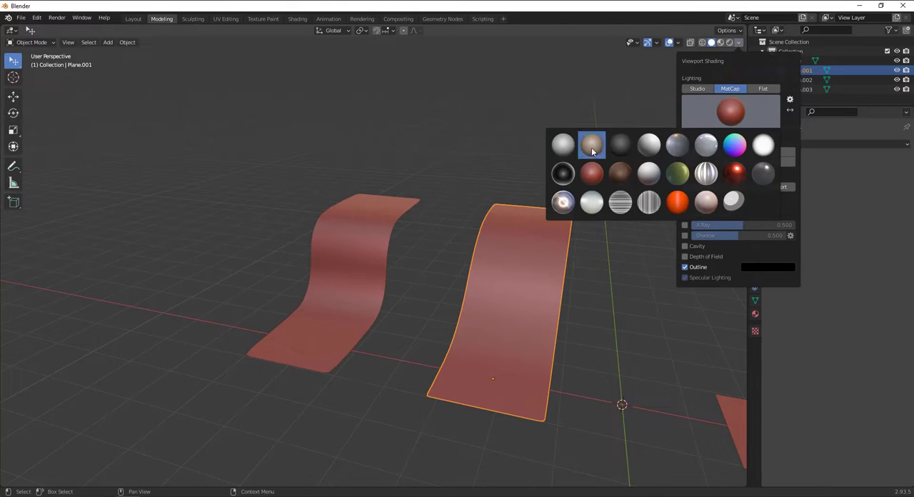
pyautogui.click(591, 145)
pyautogui.click(713, 113)
pyautogui.click(627, 147)
pyautogui.click(708, 124)
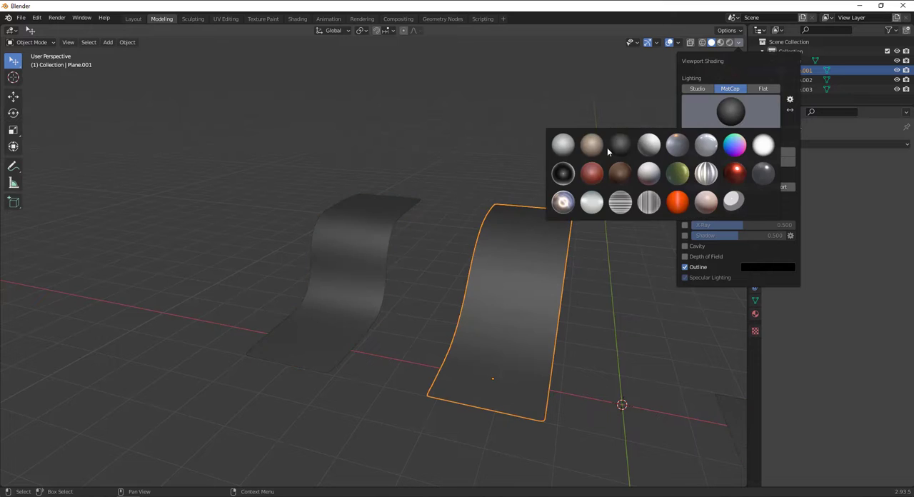
pyautogui.click(561, 173)
pyautogui.click(725, 112)
pyautogui.click(572, 212)
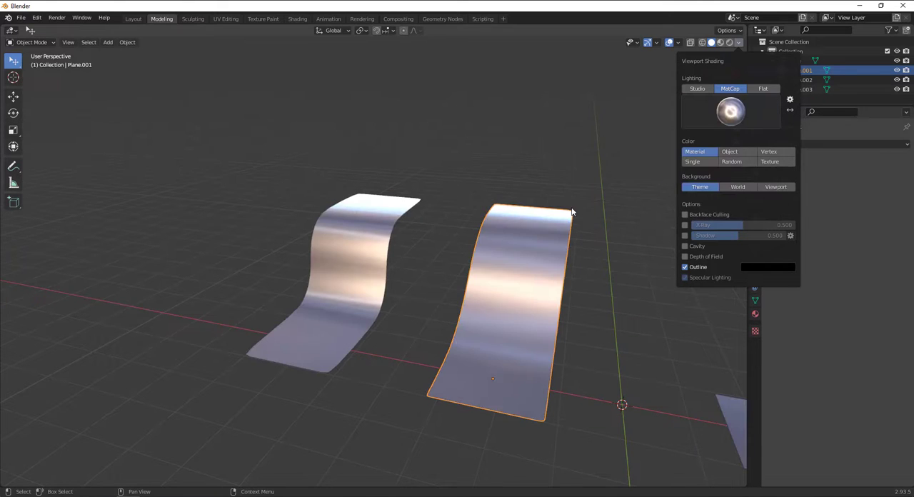
pyautogui.click(723, 116)
pyautogui.click(706, 173)
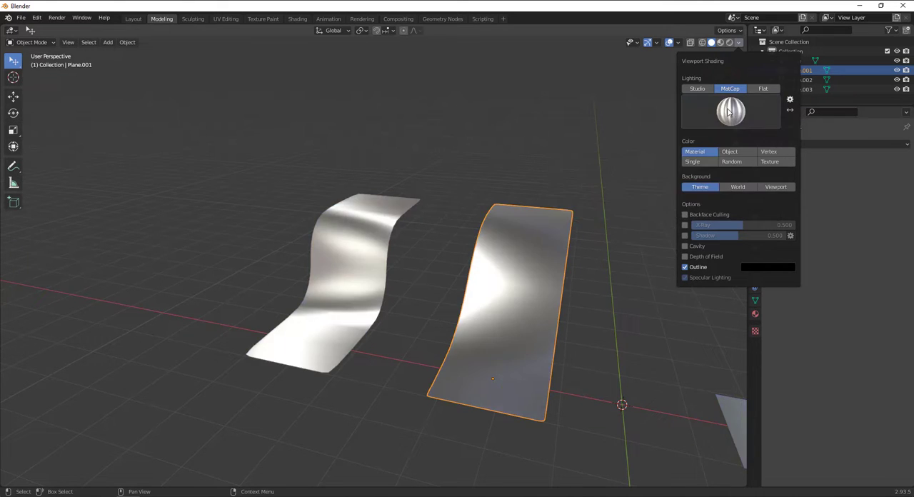
# Choose the brown MatCap for the viewport and inspect the highlights across both curved strips
pyautogui.click(730, 111)
pyautogui.click(592, 144)
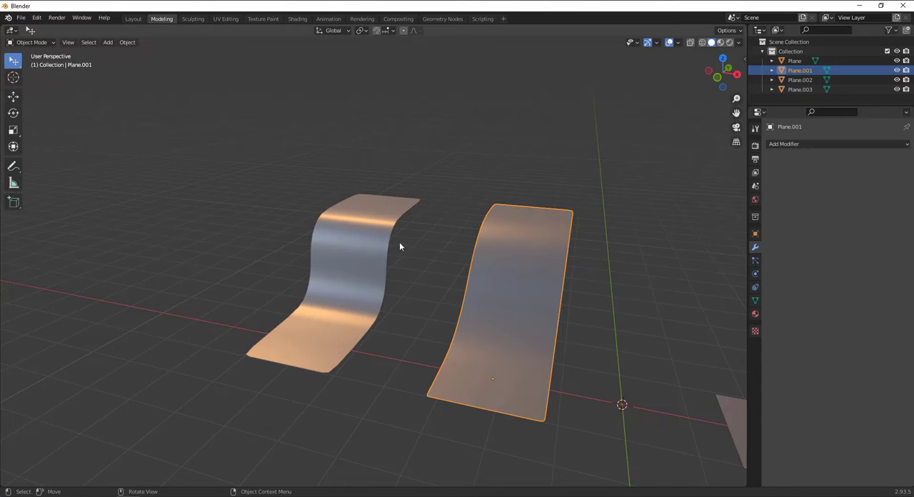
pyautogui.moveTo(400, 246); pyautogui.dragTo(393, 284, button='middle')
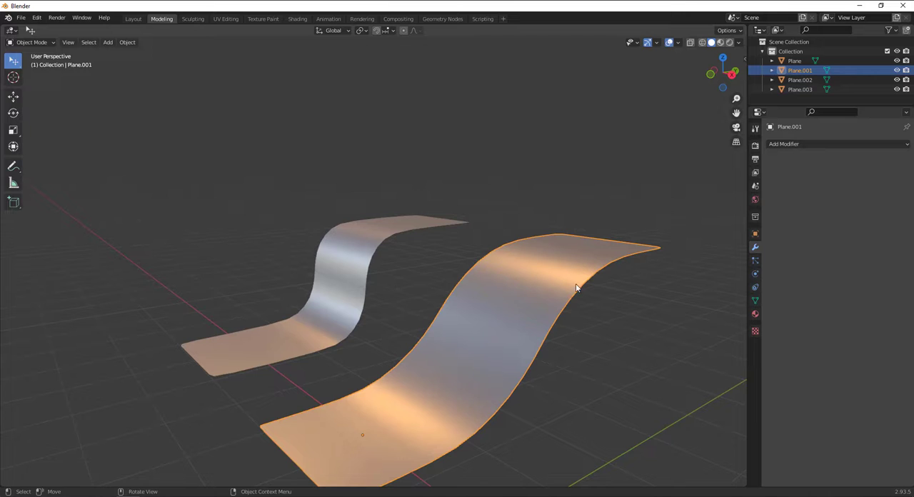
pyautogui.moveTo(577, 288); pyautogui.dragTo(512, 333, button='middle')
# Enter Edit Mode on Plane.001 with face selection and activate the Tweak selection tool
pyautogui.press('Tab')
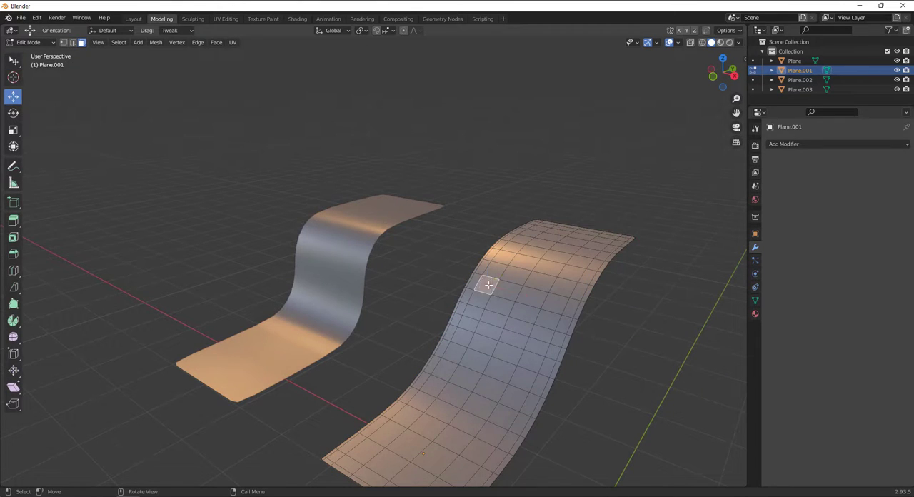
pyautogui.moveTo(488, 285); pyautogui.dragTo(524, 302, button='middle')
pyautogui.scroll(2, 524, 302)
pyautogui.moveTo(15, 62); pyautogui.dragTo(91, 68)
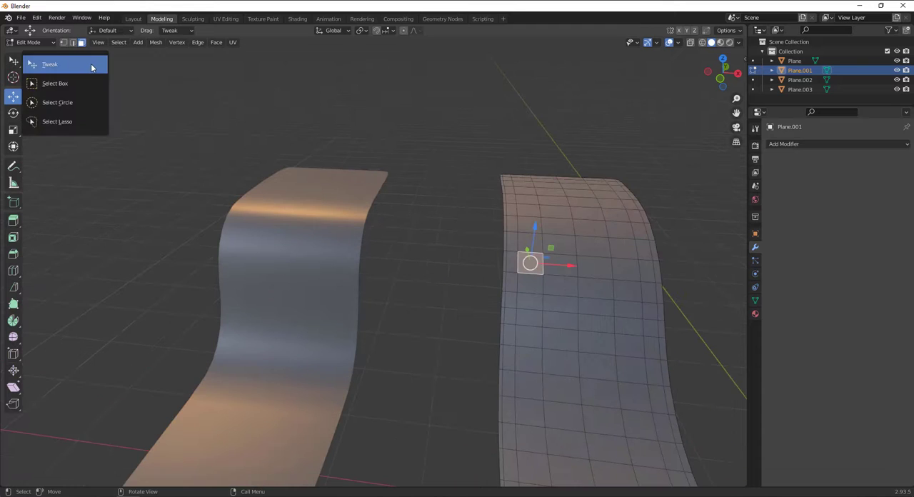
pyautogui.click(91, 68)
# Select a block of faces three wide and five high on the sloped part of Plane.001, below the upper bend
pyautogui.scroll(2, 564, 235)
pyautogui.keyDown('shift'); pyautogui.moveTo(575, 242); pyautogui.dragTo(223, 181, button='middle'); pyautogui.keyUp('shift')
pyautogui.click(271, 202)
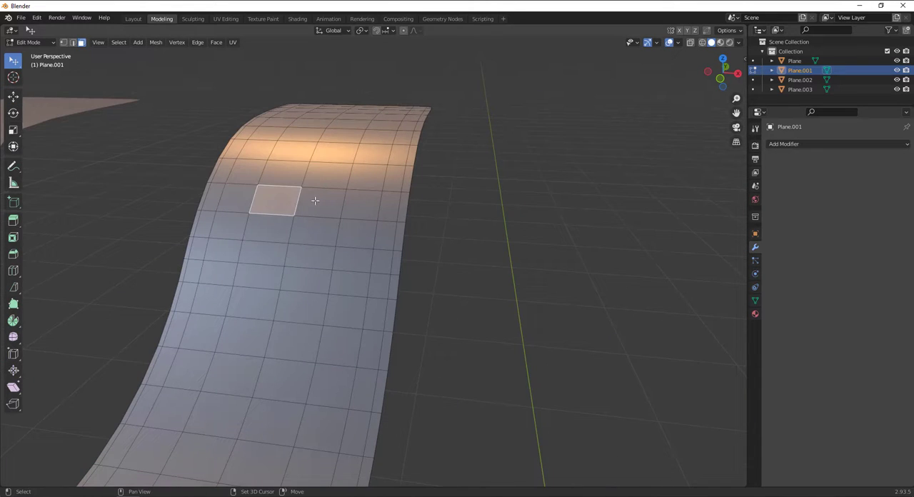
pyautogui.keyDown('shift'); pyautogui.click(332, 204); pyautogui.keyUp('shift')
pyautogui.keyDown('shift'); pyautogui.click(270, 230); pyautogui.keyUp('shift')
pyautogui.keyDown('shift'); pyautogui.click(315, 232); pyautogui.keyUp('shift')
pyautogui.keyDown('shift'); pyautogui.click(309, 256); pyautogui.keyUp('shift')
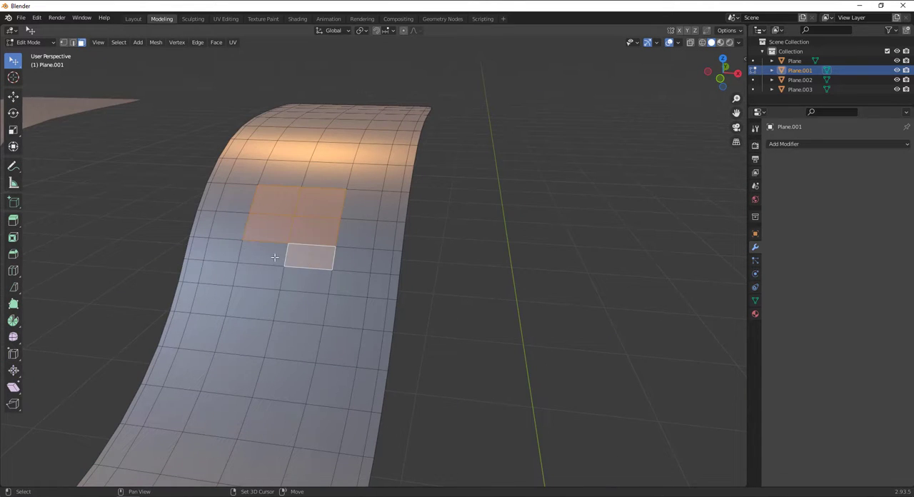
pyautogui.keyDown('shift'); pyautogui.click(275, 258); pyautogui.keyUp('shift')
pyautogui.keyDown('shift'); pyautogui.click(263, 279); pyautogui.keyUp('shift')
pyautogui.keyDown('shift'); pyautogui.click(301, 291); pyautogui.keyUp('shift')
pyautogui.keyDown('shift'); pyautogui.click(303, 305); pyautogui.keyUp('shift')
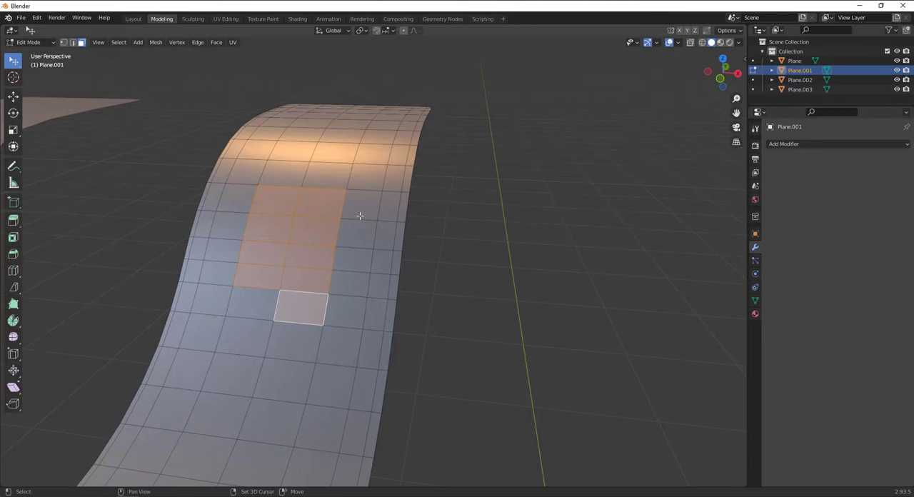
pyautogui.keyDown('shift'); pyautogui.click(360, 213); pyautogui.keyUp('shift')
pyautogui.keyDown('shift'); pyautogui.click(357, 235); pyautogui.keyUp('shift')
pyautogui.keyDown('shift'); pyautogui.click(350, 284); pyautogui.keyUp('shift')
pyautogui.keyDown('shift'); pyautogui.click(346, 311); pyautogui.keyUp('shift')
pyautogui.keyDown('shift'); pyautogui.click(353, 260); pyautogui.keyUp('shift')
pyautogui.keyDown('shift'); pyautogui.click(267, 310); pyautogui.keyUp('shift')
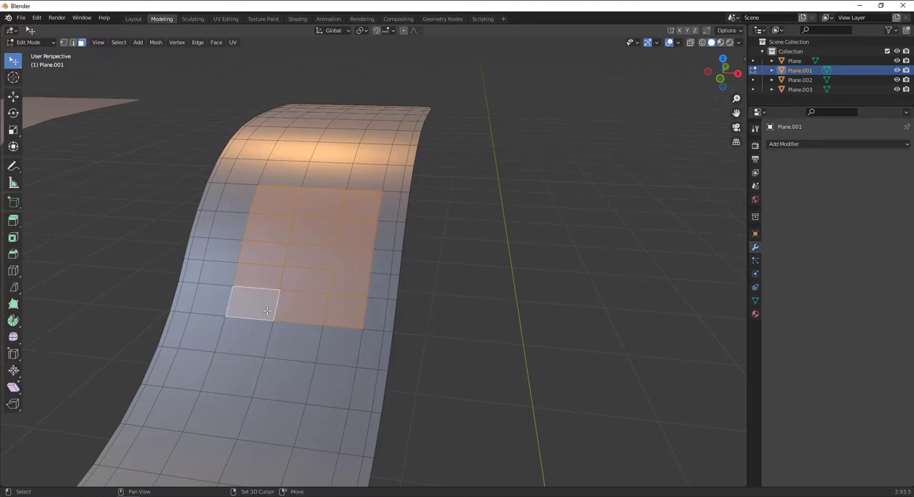
# Extend the selected block of faces on Plane.001 farther down the slope using Circle Select with radius 25
pyautogui.click(449, 260)
pyautogui.moveTo(12, 62)
pyautogui.mouseDown()
pyautogui.moveTo(29, 67)
pyautogui.moveTo(57, 103)
pyautogui.mouseUp()
pyautogui.moveTo(304, 216)
pyautogui.mouseDown()
pyautogui.moveTo(317, 215)
pyautogui.moveTo(302, 224)
pyautogui.moveTo(333, 257)
pyautogui.moveTo(275, 303)
pyautogui.moveTo(275, 336)
pyautogui.moveTo(310, 337)
pyautogui.moveTo(332, 293)
pyautogui.moveTo(247, 372)
pyautogui.mouseUp()
pyautogui.rightClick(288, 302)
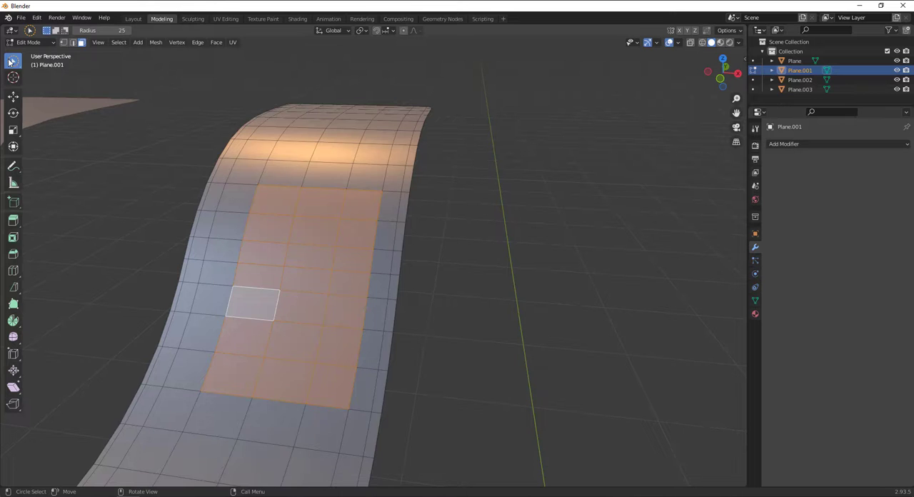
pyautogui.moveTo(10, 62); pyautogui.dragTo(54, 62)
pyautogui.moveTo(442, 223); pyautogui.dragTo(428, 252, button='middle')
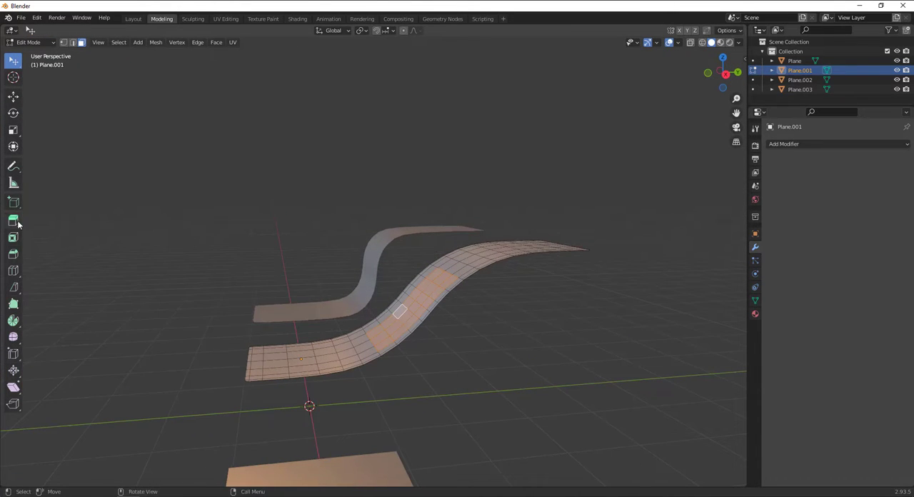
# Extrude the selected faces with Extrude Region about 0.657 m along their normal to form a raised block, and deselect them
pyautogui.moveTo(13, 221); pyautogui.dragTo(108, 221)
pyautogui.click(98, 230)
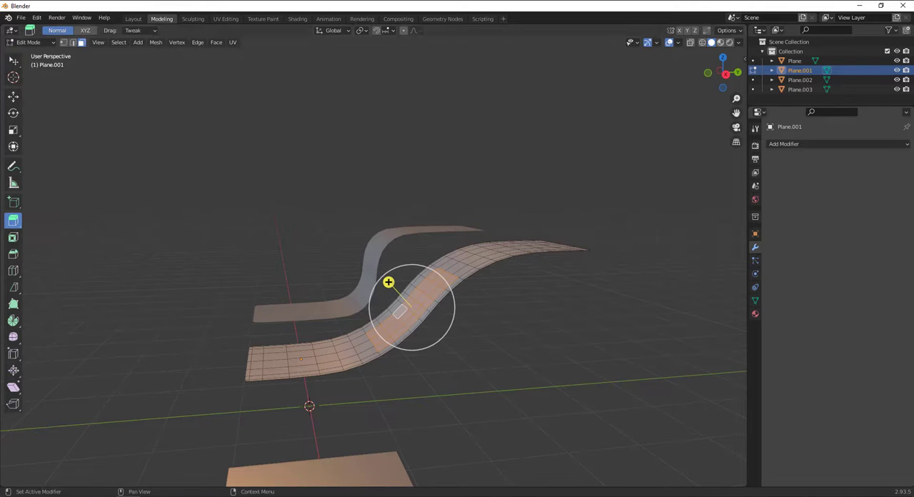
pyautogui.moveTo(541, 258); pyautogui.dragTo(537, 242, button='middle')
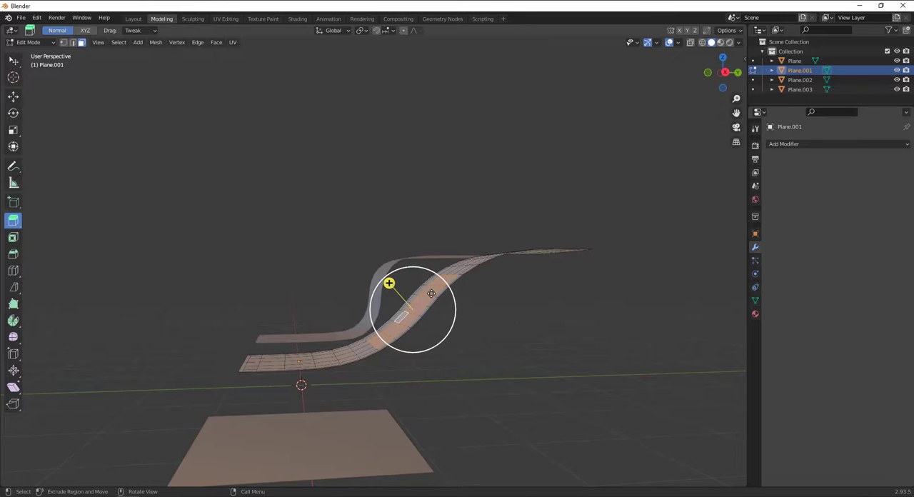
pyautogui.moveTo(431, 293); pyautogui.dragTo(393, 282)
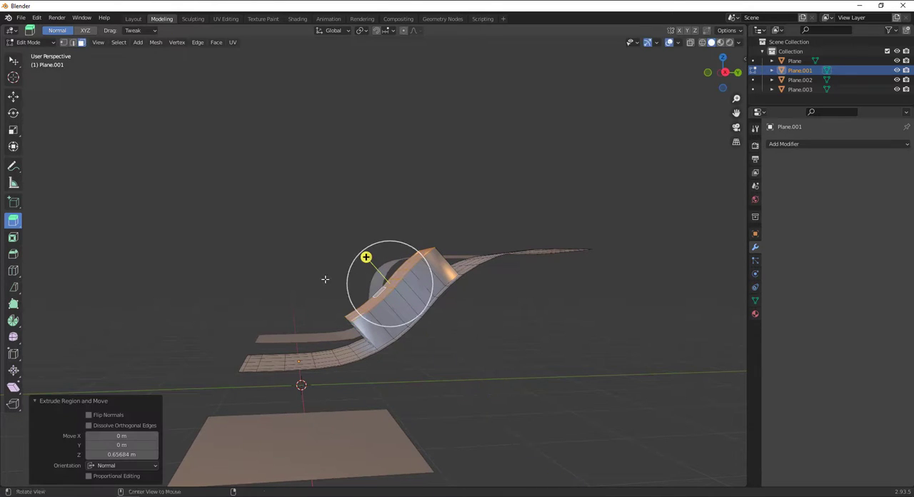
pyautogui.moveTo(327, 280); pyautogui.dragTo(277, 166, button='middle')
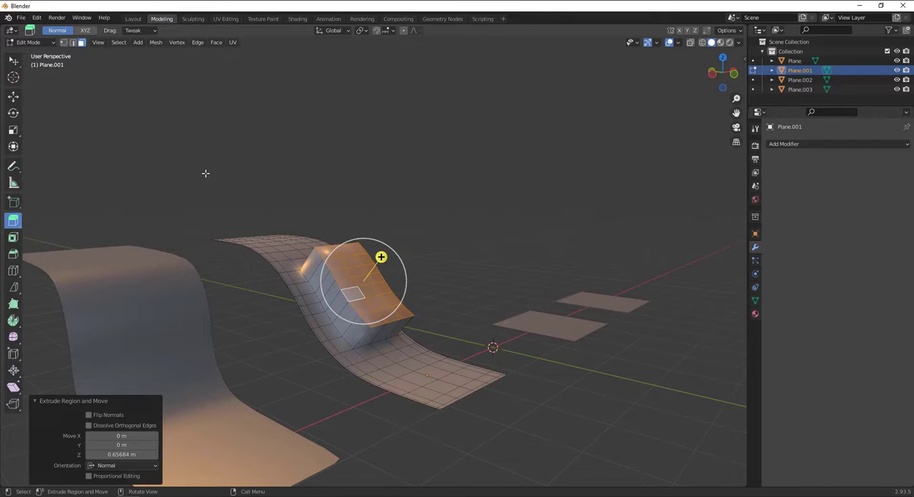
pyautogui.click(237, 153)
# Add loop cuts just inside both long sides of the raised block, slid by factors of 0.857 and -0.755
pyautogui.scroll(3, 367, 273)
pyautogui.moveTo(367, 273); pyautogui.dragTo(334, 295, button='middle')
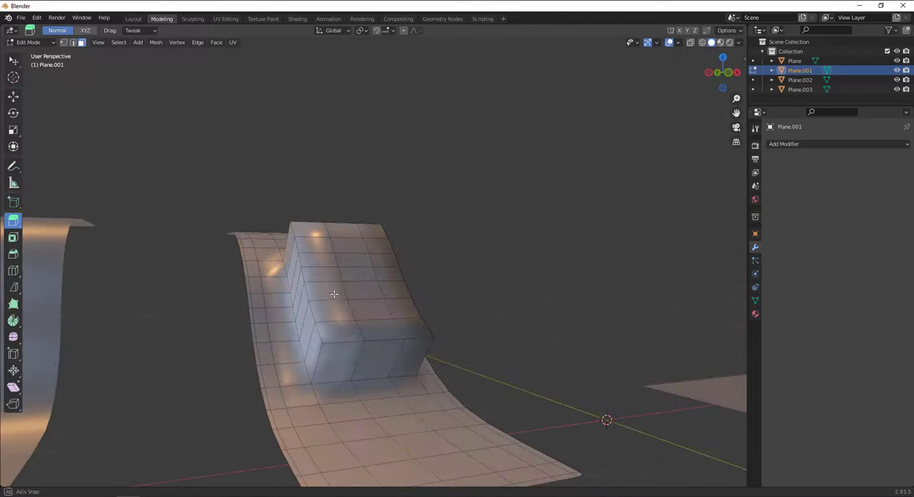
pyautogui.keyDown('alt'); pyautogui.click(336, 312); pyautogui.keyUp('alt')
pyautogui.press('g')
pyautogui.press('g')
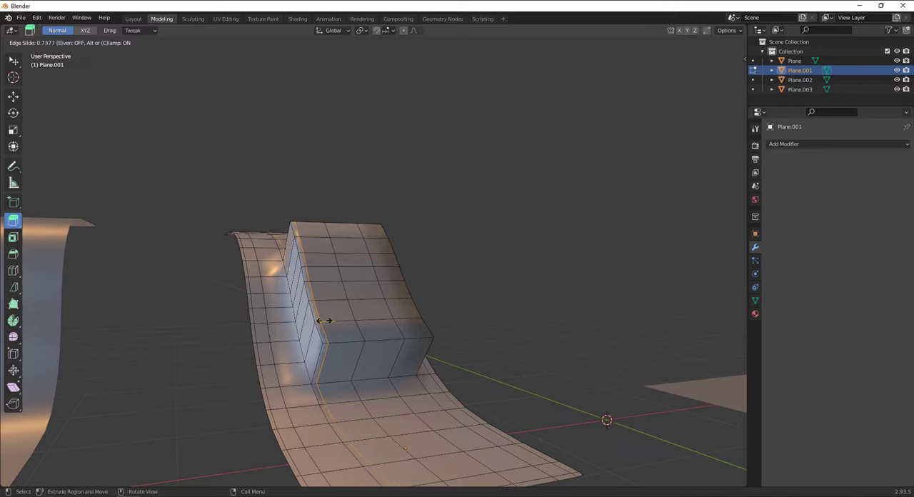
pyautogui.click(322, 320)
pyautogui.hotkey('ctrl', 'r')
pyautogui.click(399, 319)
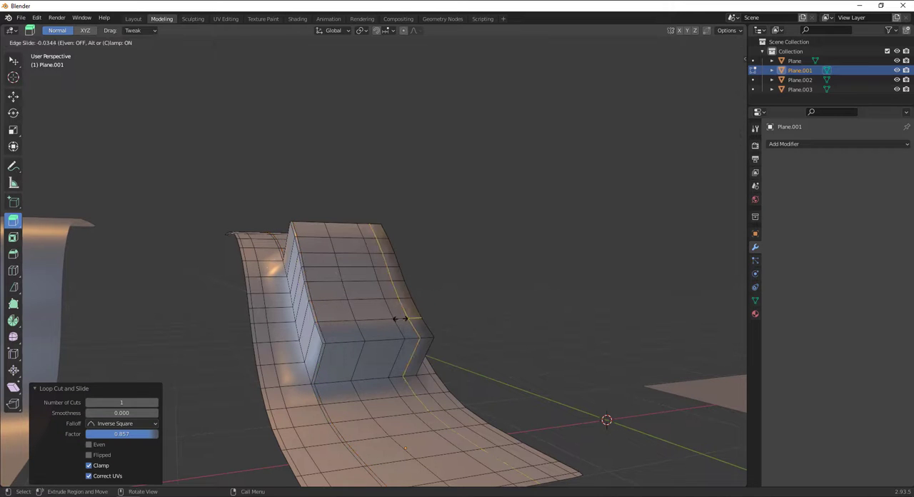
pyautogui.click(392, 260)
# Add loop cuts around the block's walls near its top edge and its base, slid by factors of -0.839 and 0.796
pyautogui.hotkey('ctrl', 'r')
pyautogui.click(377, 343)
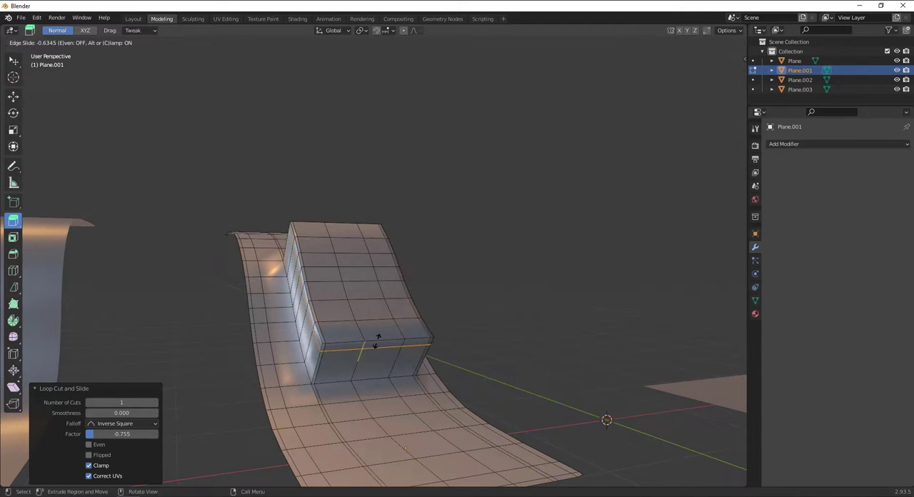
pyautogui.click(378, 336)
pyautogui.hotkey('ctrl', 'r')
pyautogui.click(350, 353)
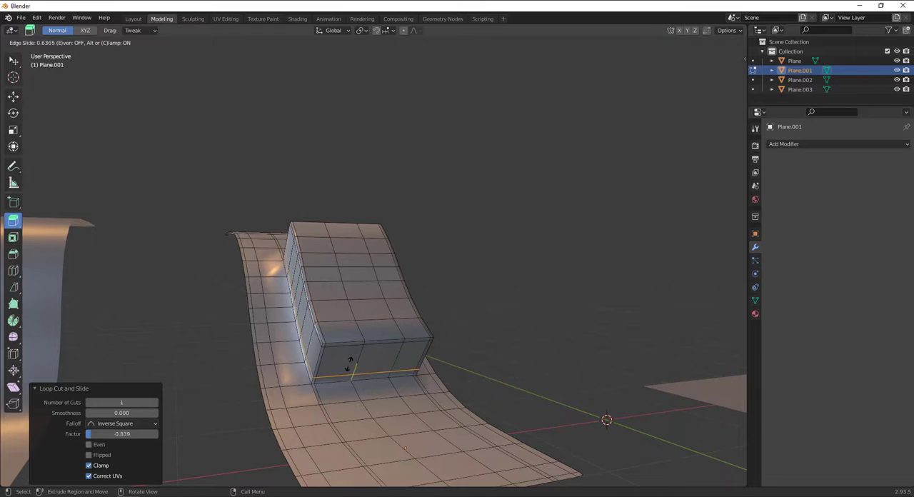
pyautogui.click(341, 326)
# Add a loop cut across the block's lower end slid by -0.533, plus an unslid loop around the middle of its walls
pyautogui.hotkey('ctrl', 'r')
pyautogui.click(339, 327)
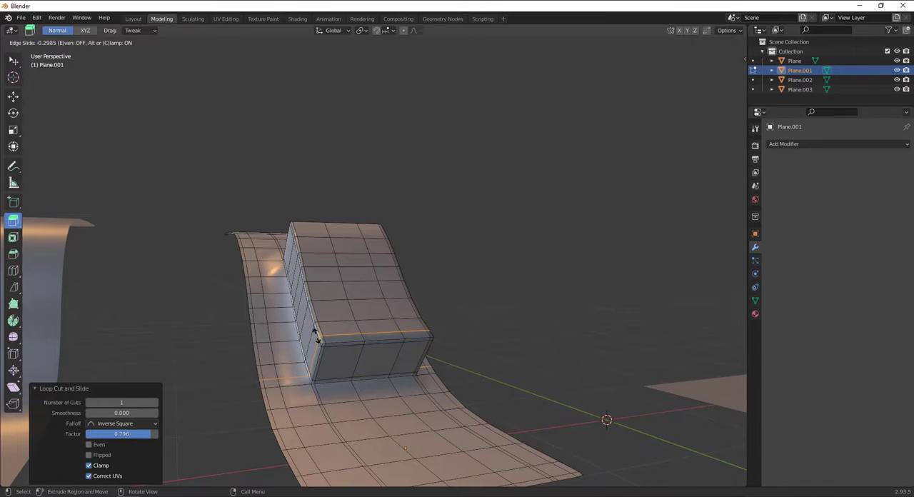
pyautogui.click(318, 338)
pyautogui.hotkey('ctrl', 'r')
pyautogui.click(296, 236)
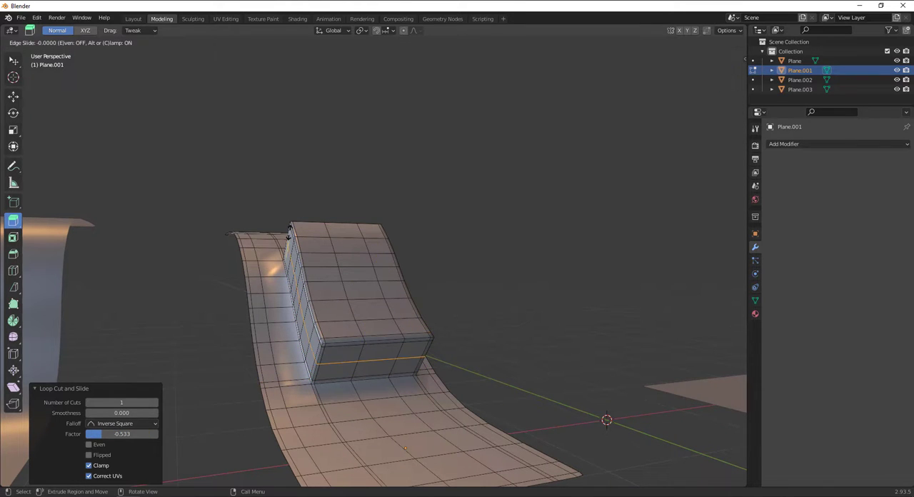
pyautogui.rightClick(295, 236)
# Add a supporting loop cut across the raised block near its upper end
pyautogui.moveTo(306, 250); pyautogui.dragTo(351, 267, button='middle')
pyautogui.hotkey('ctrl', 'r')
pyautogui.click(261, 235)
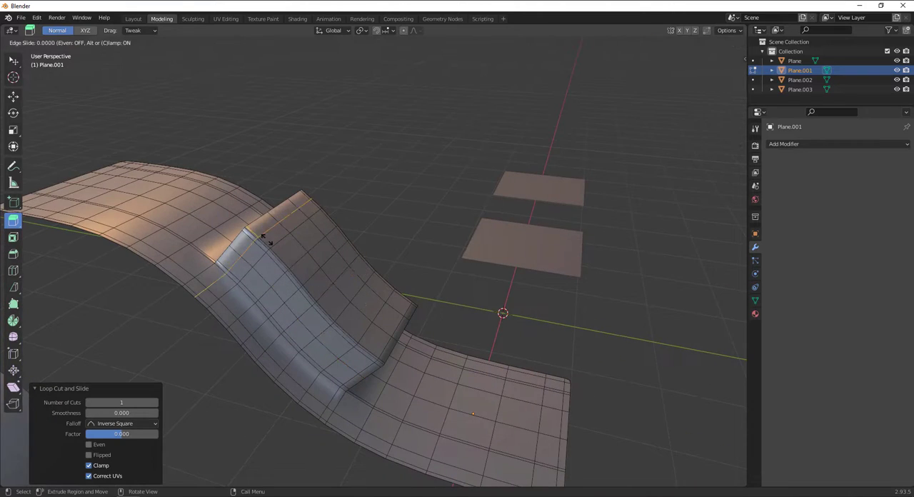
pyautogui.click(262, 239)
pyautogui.click(375, 174)
pyautogui.moveTo(375, 174); pyautogui.dragTo(382, 242, button='middle')
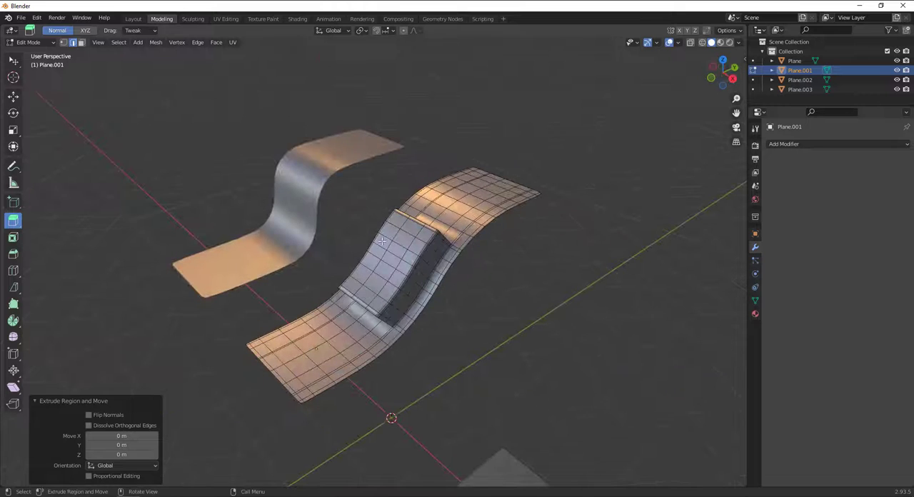
# Return to Object Mode and apply smooth shading to Plane.001
pyautogui.press('Tab')
pyautogui.moveTo(521, 209); pyautogui.dragTo(416, 276, button='middle')
pyautogui.scroll(3, 416, 276)
pyautogui.rightClick(368, 318)
pyautogui.click(372, 315)
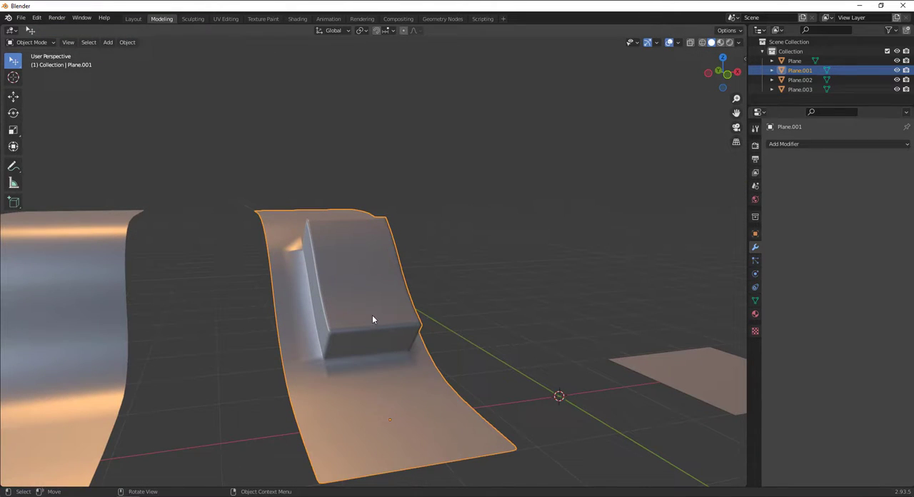
# Add a Subdivision Surface modifier to Plane.001 and inspect the raised block's edges
pyautogui.click(797, 145)
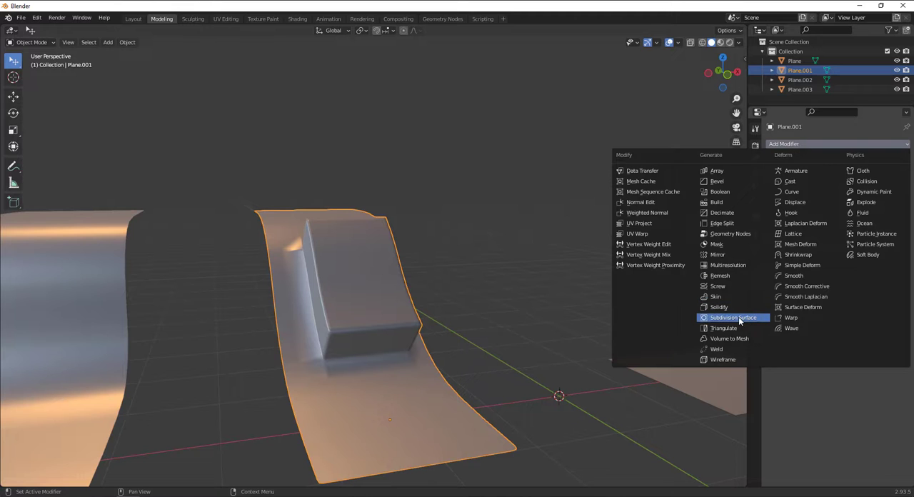
pyautogui.moveTo(263, 376); pyautogui.dragTo(386, 321, button='middle')
pyautogui.click(796, 143)
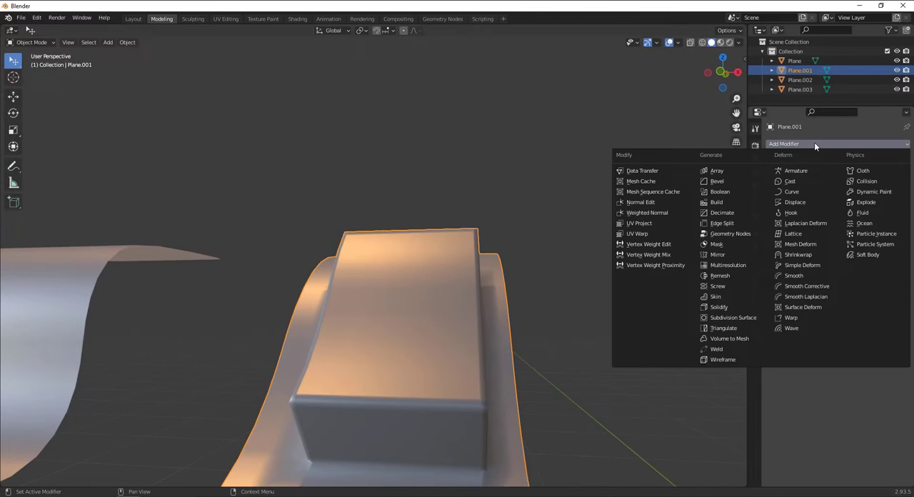
pyautogui.click(737, 317)
pyautogui.moveTo(405, 282); pyautogui.dragTo(370, 289, button='middle')
pyautogui.rightClick(370, 289)
pyautogui.click(371, 289)
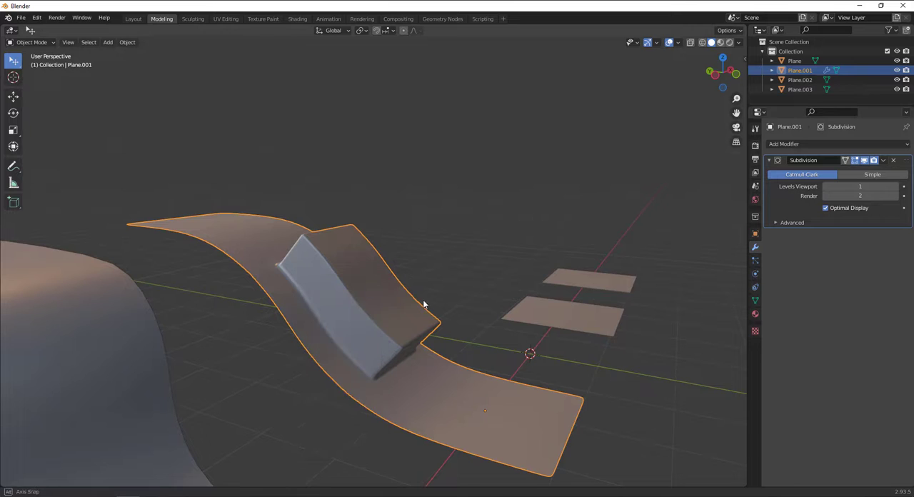
pyautogui.moveTo(423, 302); pyautogui.dragTo(458, 306, button='middle')
pyautogui.scroll(3, 450, 287)
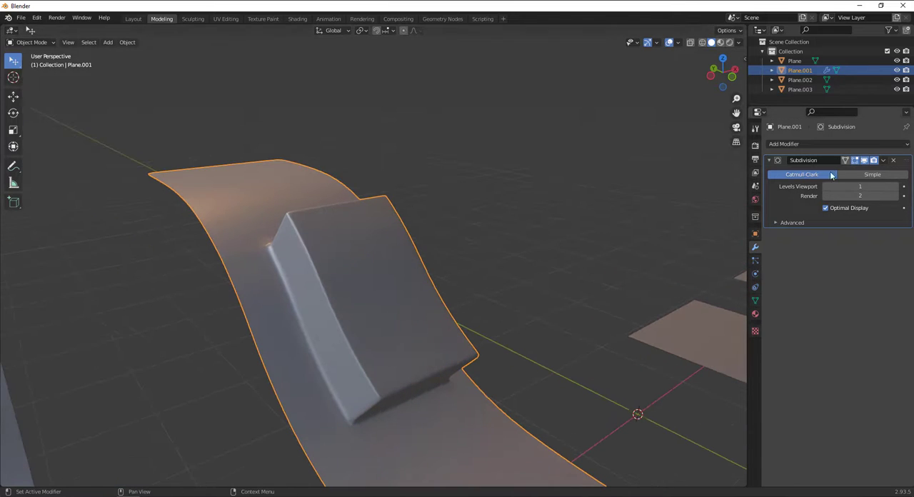
# Set the Subdivision modifier's Levels Viewport to 2 and check the shading around the block
pyautogui.click(903, 186)
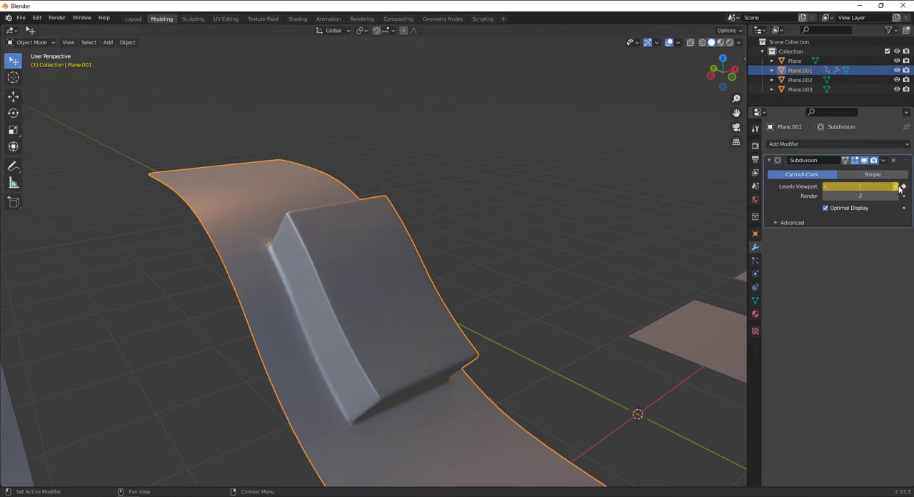
pyautogui.click(903, 188)
pyautogui.click(896, 187)
pyautogui.moveTo(516, 213); pyautogui.dragTo(405, 246, button='middle')
pyautogui.scroll(-2, 404, 247)
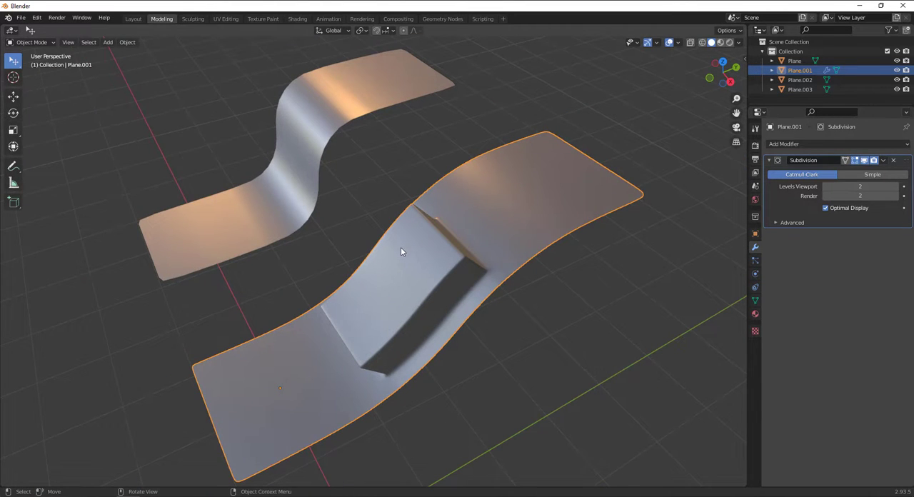
pyautogui.scroll(-2, 400, 248)
pyautogui.scroll(4, 401, 251)
pyautogui.moveTo(401, 256); pyautogui.dragTo(464, 214, button='middle')
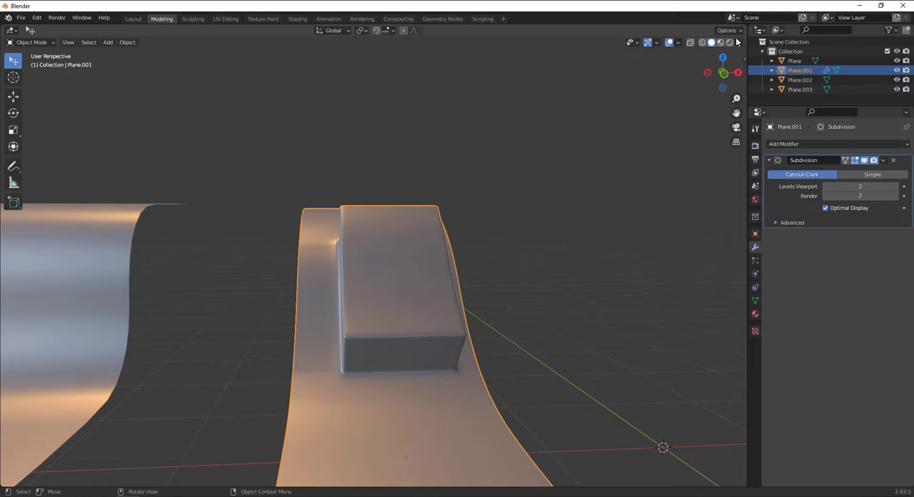
# Enable the Statistics overlay and check the counts with Plane and Plane.001 selected in turn
pyautogui.click(679, 43)
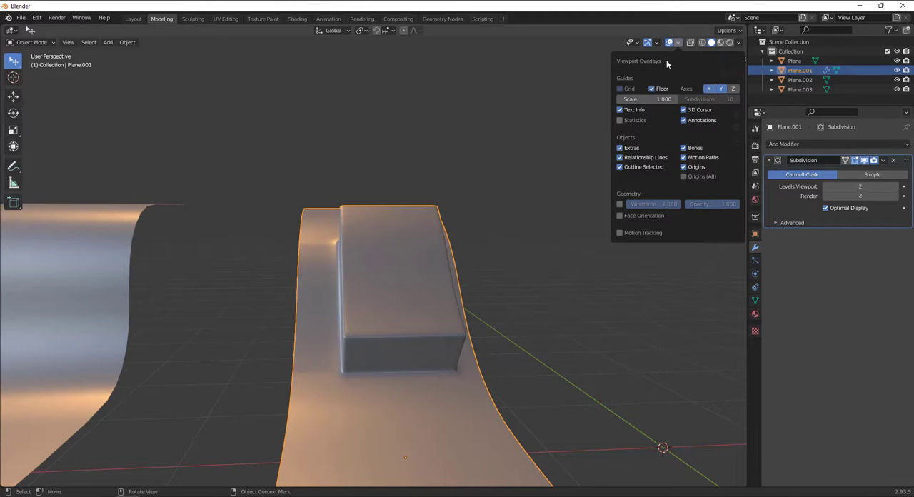
pyautogui.click(620, 121)
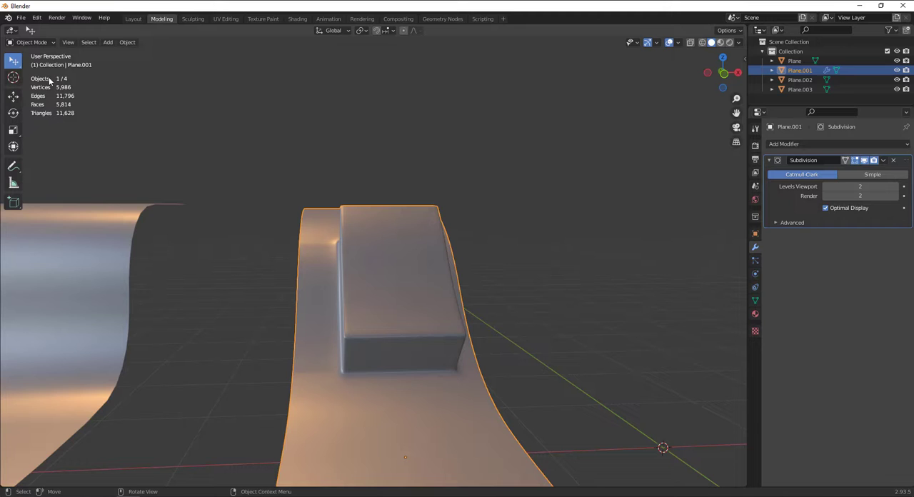
pyautogui.scroll(-6, 363, 204)
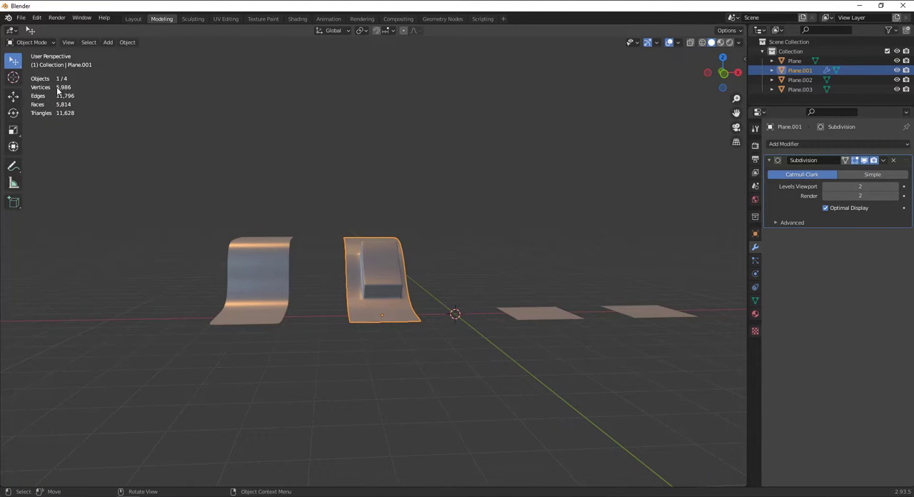
pyautogui.click(261, 290)
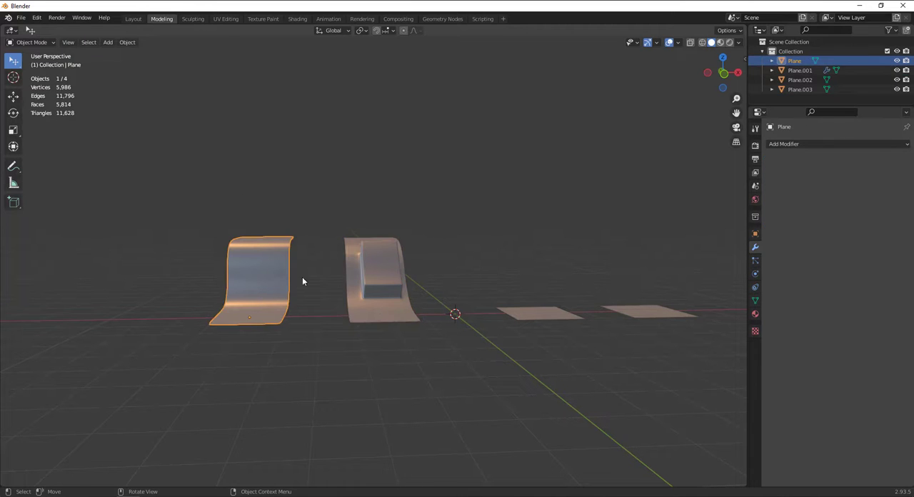
pyautogui.click(350, 277)
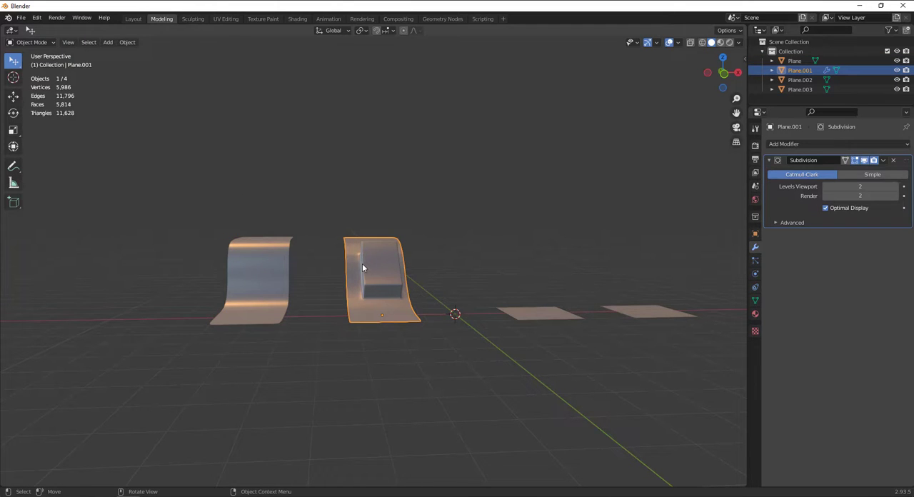
# Examine the scene statistics with nothing selected and compare the plain curved strip with the one carrying the block
pyautogui.press('Tab')
pyautogui.press('Tab')
pyautogui.scroll(-2, 274, 225)
pyautogui.click(135, 150)
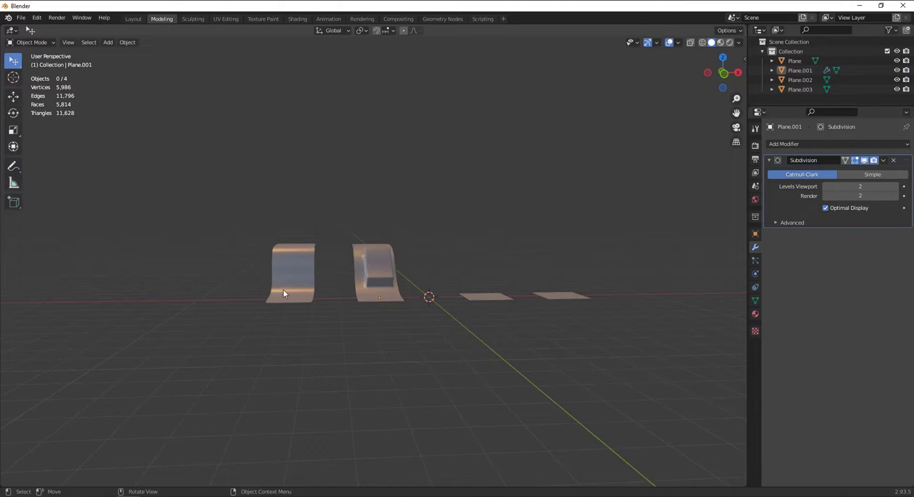
pyautogui.moveTo(503, 321); pyautogui.dragTo(541, 331, button='middle')
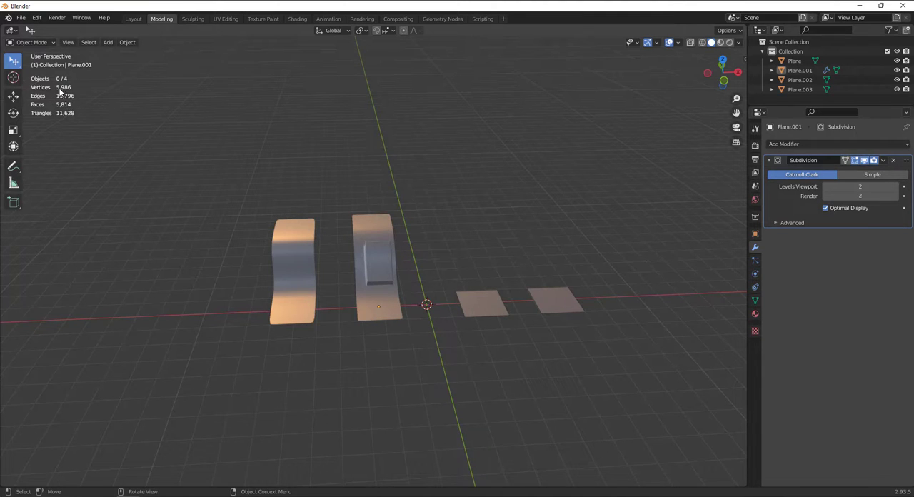
pyautogui.scroll(2, 61, 94)
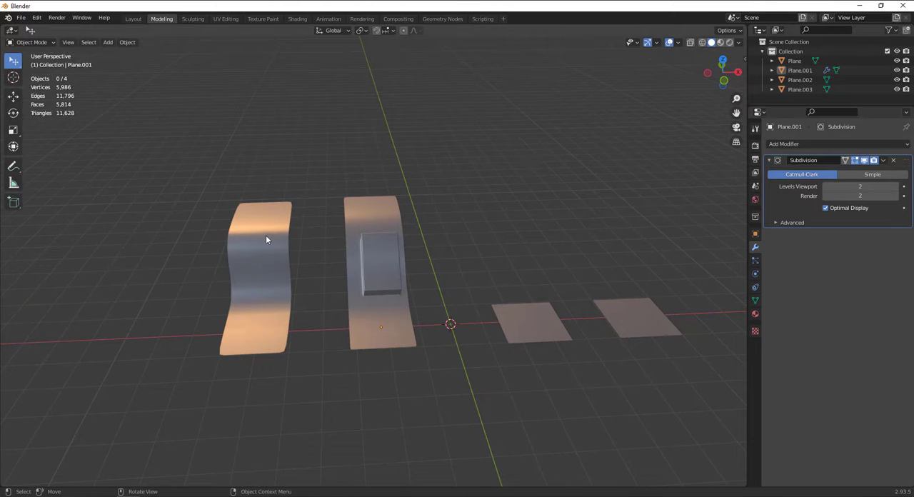
pyautogui.scroll(-2, 271, 252)
pyautogui.scroll(5, 271, 252)
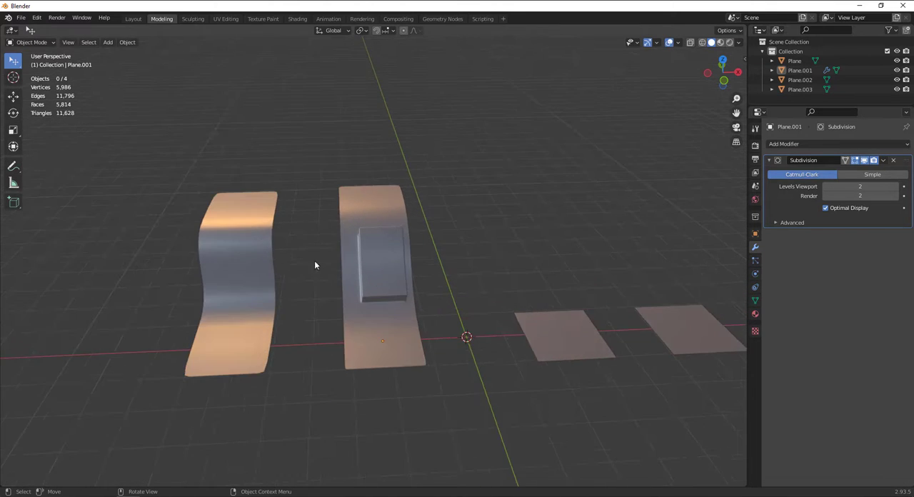
pyautogui.keyDown('shift'); pyautogui.moveTo(417, 283); pyautogui.dragTo(355, 240, button='middle'); pyautogui.keyUp('shift')
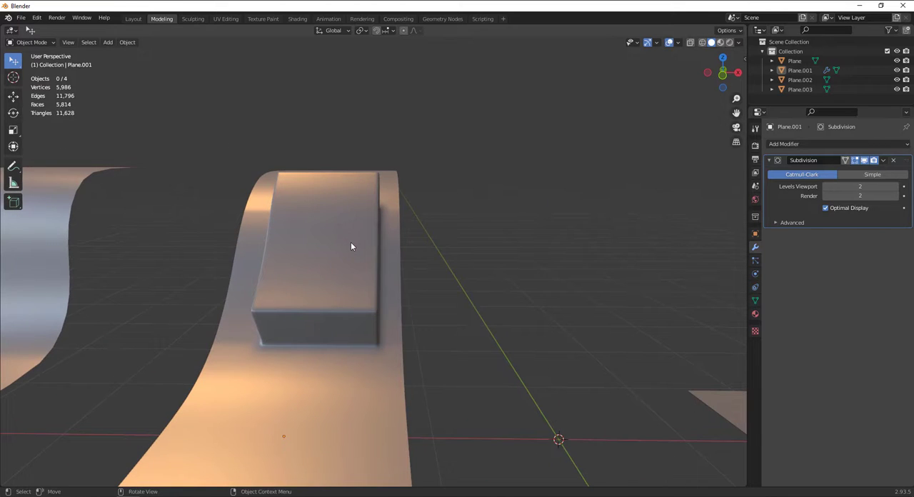
# Select Plane.001 and apply its Subdivision modifier
pyautogui.click(20, 17)
pyautogui.moveTo(569, 231); pyautogui.dragTo(477, 207, button='middle')
pyautogui.click(393, 208)
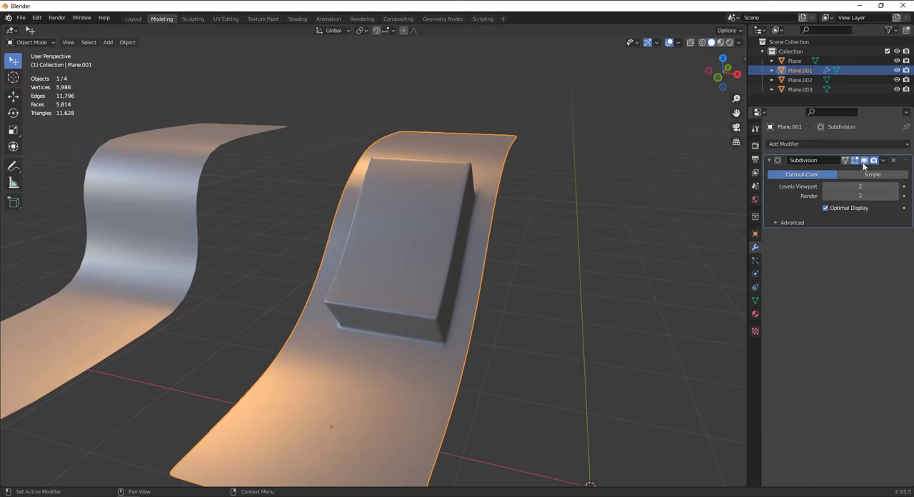
pyautogui.click(884, 161)
pyautogui.click(870, 176)
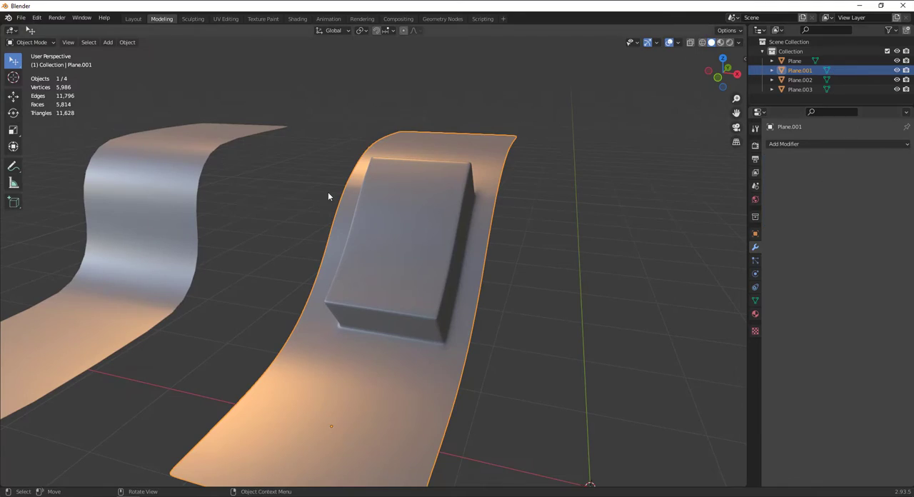
# Examine the dense mesh of Plane.001 around the block in Edit Mode, and return to Object Mode
pyautogui.press('Tab')
pyautogui.scroll(4, 541, 237)
pyautogui.moveTo(541, 236); pyautogui.dragTo(476, 280, button='middle')
pyautogui.keyDown('shift'); pyautogui.moveTo(475, 280); pyautogui.dragTo(343, 242, button='middle'); pyautogui.keyUp('shift')
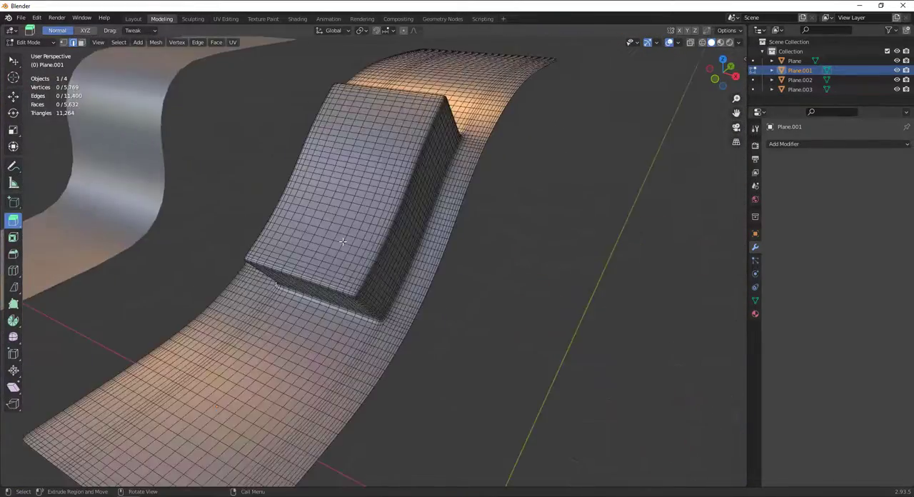
pyautogui.press('Tab')
pyautogui.scroll(-8, 343, 240)
pyautogui.moveTo(390, 260); pyautogui.dragTo(424, 217, button='middle')
# Scale Plane.002 up by about 2.311 and shift it slightly along the X axis toward the curved strips
pyautogui.click(380, 291)
pyautogui.scroll(4, 394, 292)
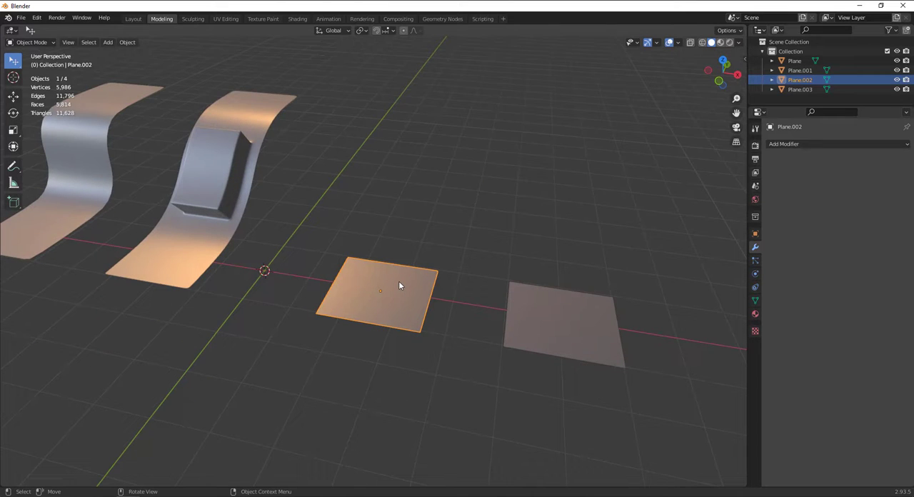
pyautogui.press('q')
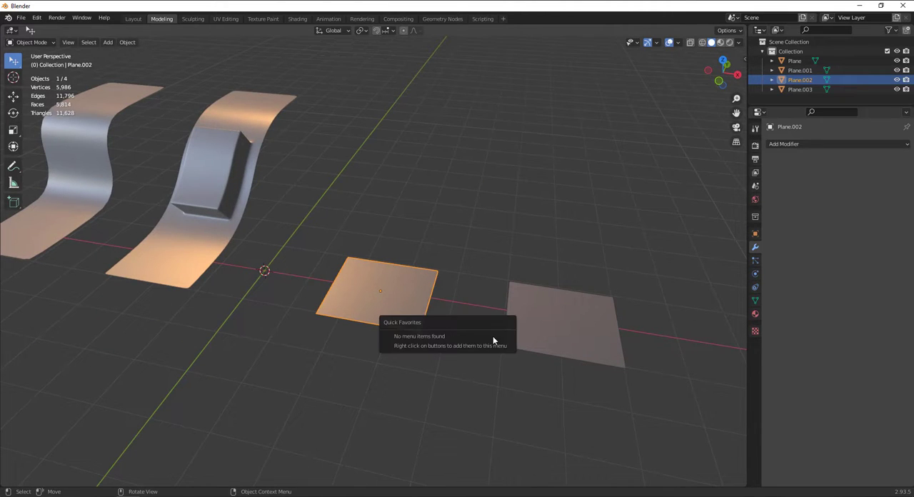
pyautogui.press('s')
pyautogui.click(461, 311)
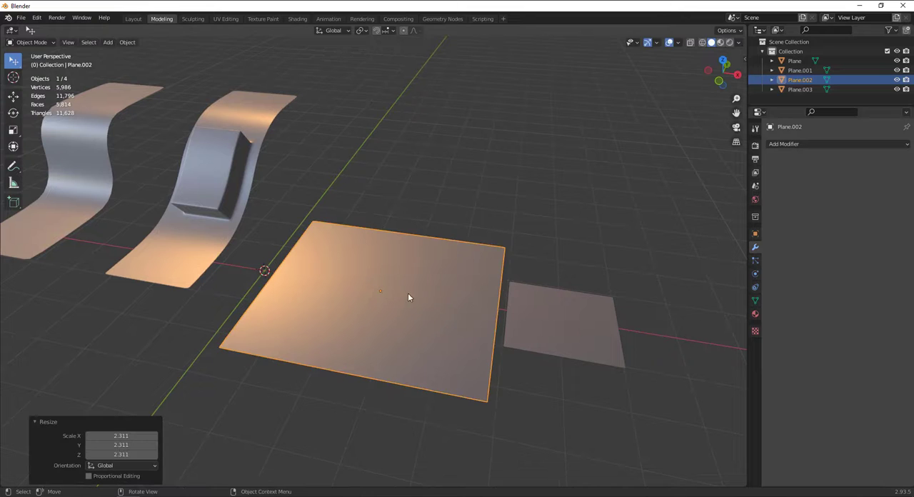
pyautogui.click(13, 95)
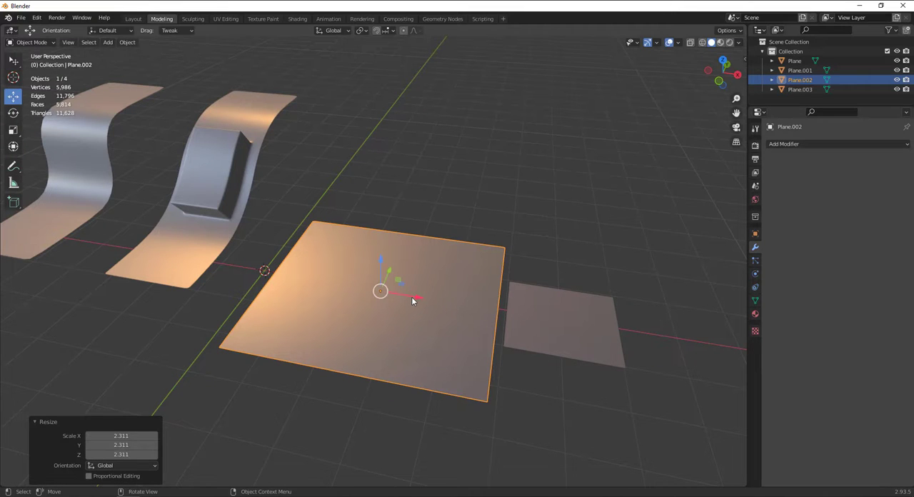
pyautogui.moveTo(413, 298); pyautogui.dragTo(395, 293)
# Move Plane.003 about 2.21 m along X away from Plane.002 and enlarge it to a similar size
pyautogui.scroll(-3, 387, 241)
pyautogui.moveTo(387, 242); pyautogui.dragTo(415, 265, button='middle')
pyautogui.click(512, 317)
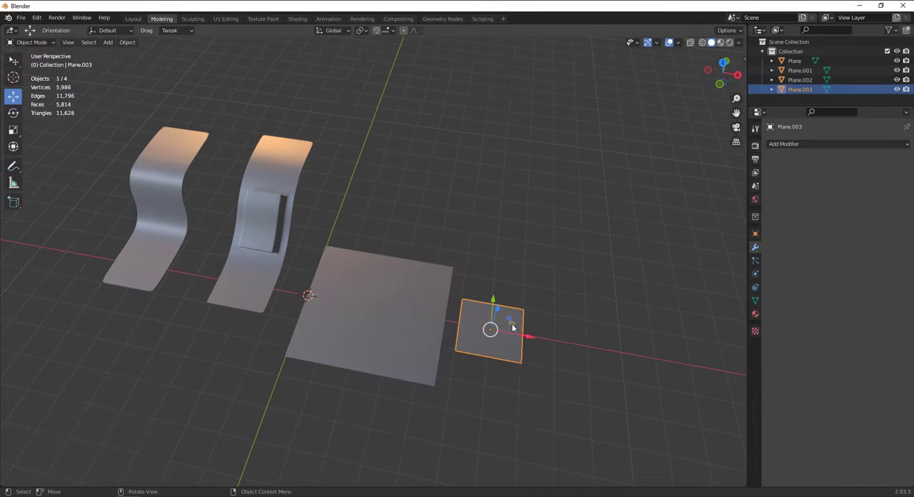
pyautogui.moveTo(532, 337); pyautogui.dragTo(629, 334)
pyautogui.press('s')
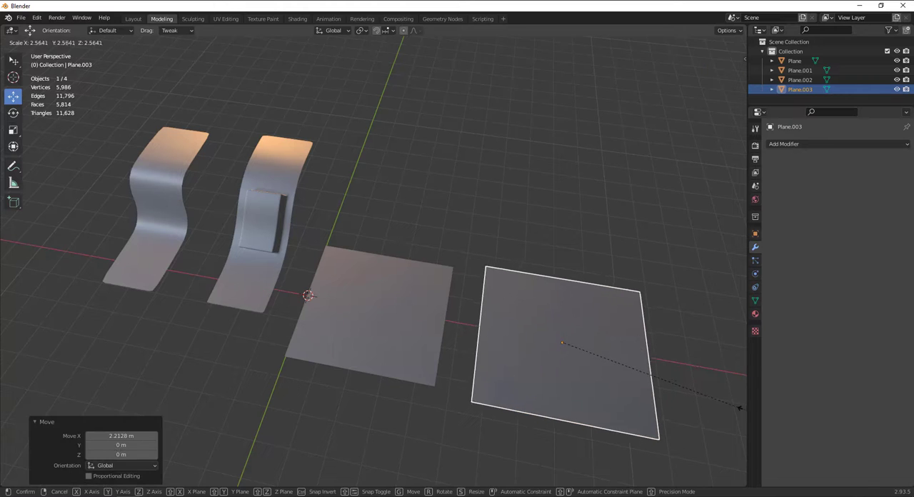
pyautogui.click(720, 398)
# Open Plane.002 in Edit Mode with the Select tool active and select all its geometry
pyautogui.click(380, 321)
pyautogui.moveTo(379, 321)
pyautogui.mouseDown(button='middle')
pyautogui.moveTo(377, 291)
pyautogui.moveTo(362, 306)
pyautogui.moveTo(407, 299)
pyautogui.moveTo(379, 305)
pyautogui.mouseUp(button='middle')
pyautogui.press('Tab')
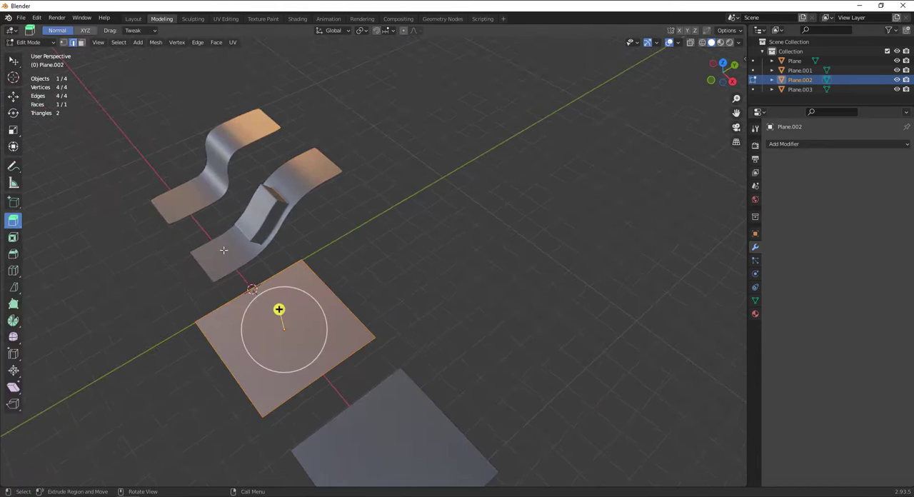
pyautogui.click(15, 64)
pyautogui.hotkey('alt', 'a')
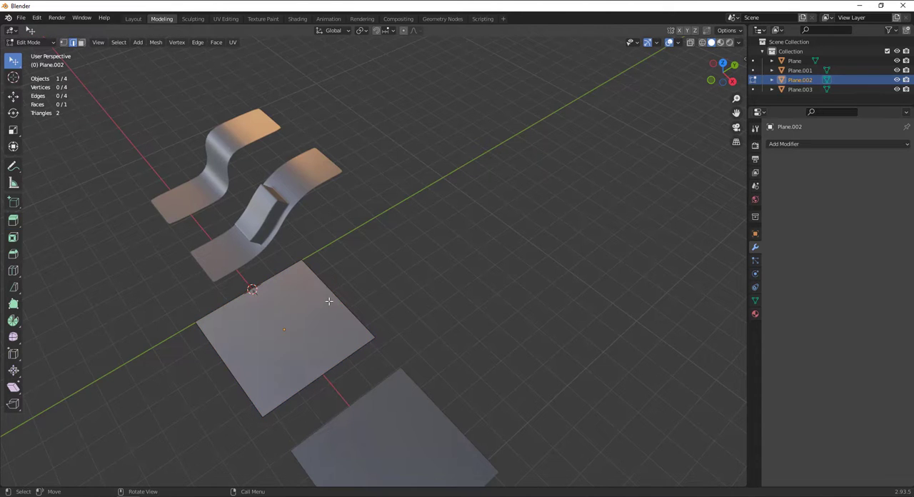
pyautogui.press('a')
pyautogui.moveTo(254, 276); pyautogui.dragTo(314, 309, button='middle')
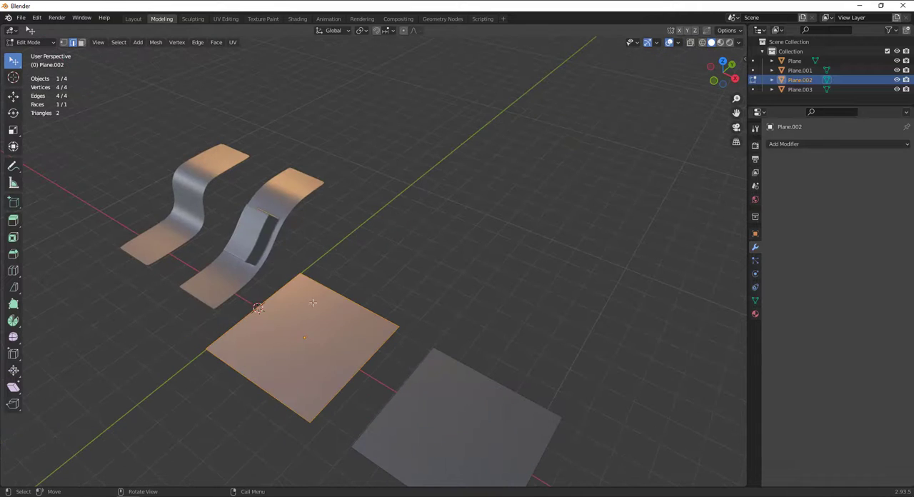
# Switch to vertex selection and subdivide the whole plane twice with one cut each
pyautogui.rightClick(314, 307)
pyautogui.click(63, 42)
pyautogui.rightClick(293, 318)
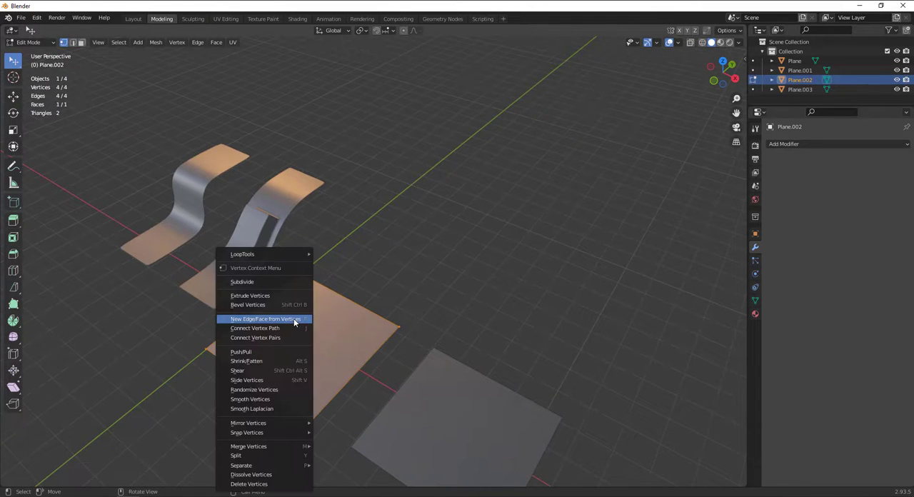
pyautogui.rightClick(282, 308)
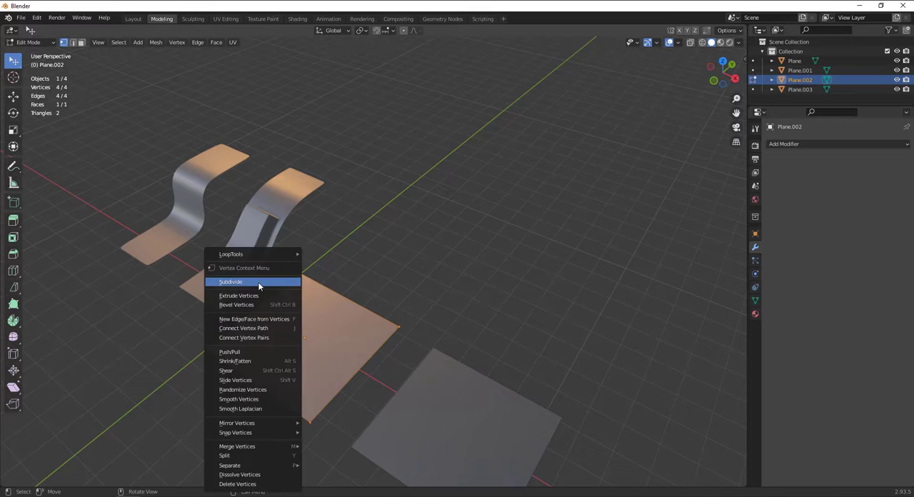
pyautogui.click(259, 281)
pyautogui.rightClick(316, 321)
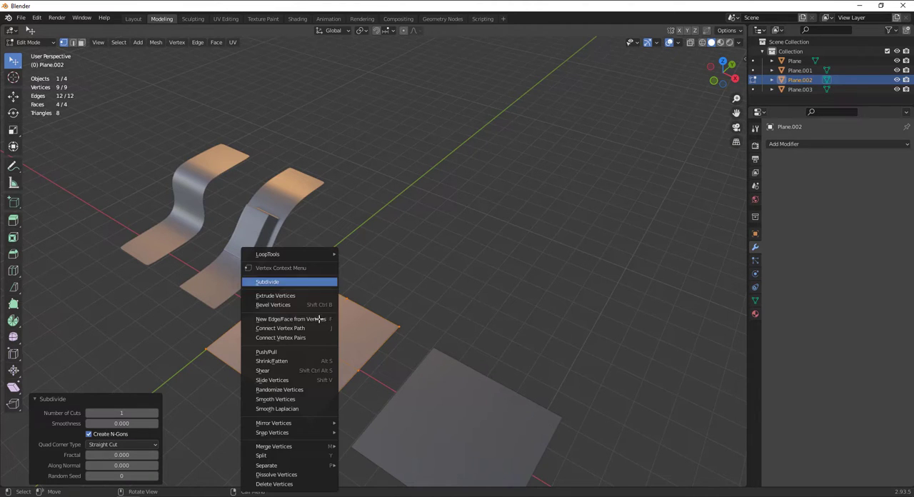
pyautogui.click(299, 283)
# Change the viewport shading's MatCap to the light grey sphere
pyautogui.click(740, 42)
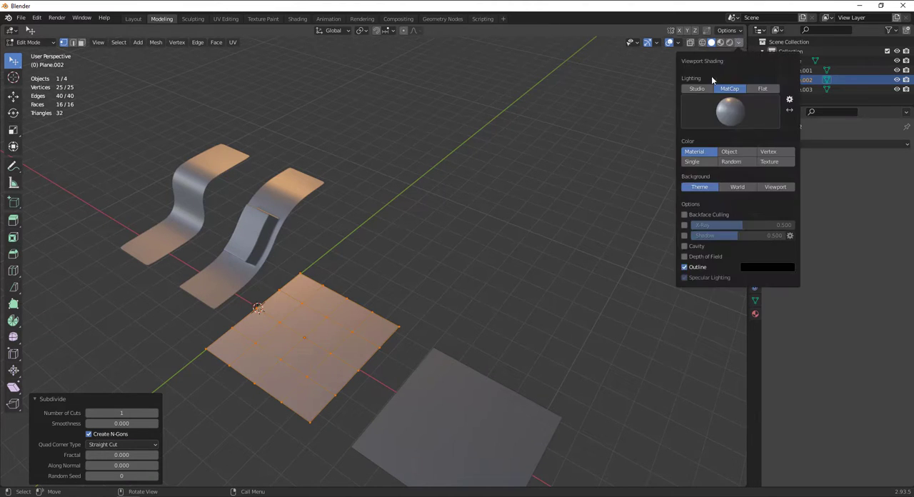
pyautogui.click(730, 110)
pyautogui.click(560, 146)
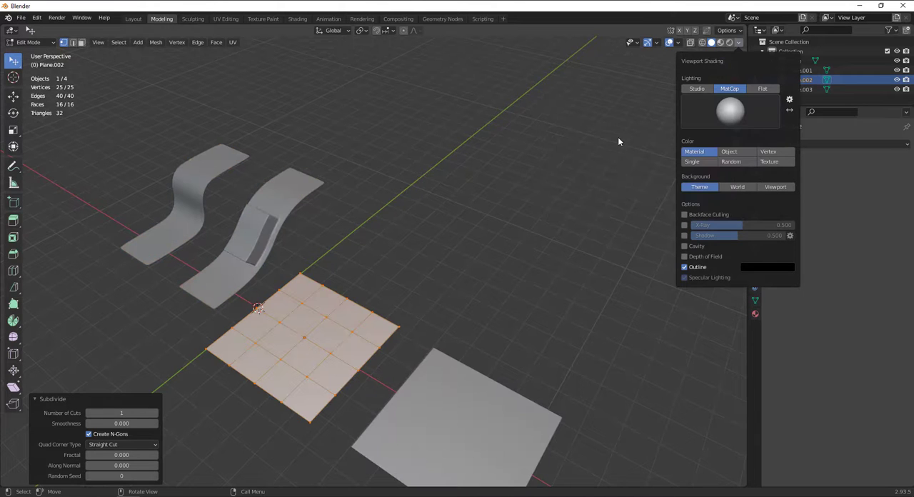
# Preview the beige, matte red and glossy red MatCaps, and return to the light grey one
pyautogui.click(721, 108)
pyautogui.click(593, 146)
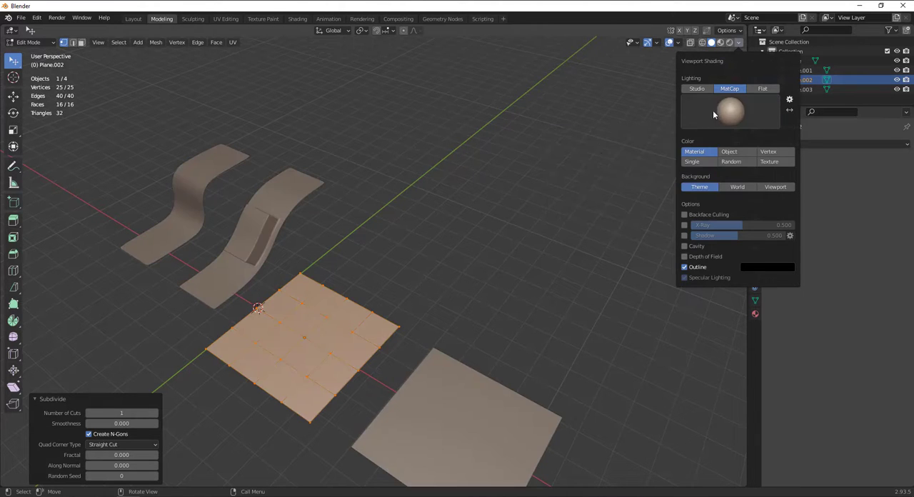
pyautogui.click(716, 111)
pyautogui.click(589, 175)
pyautogui.click(731, 115)
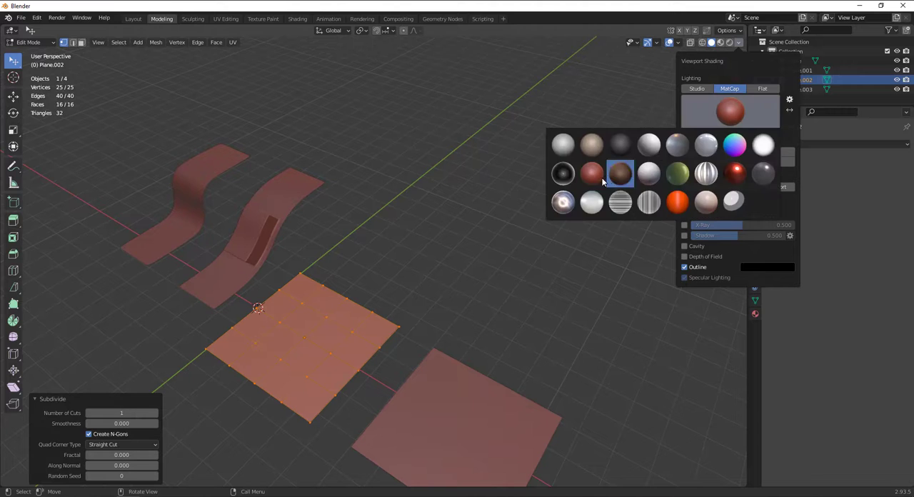
pyautogui.click(592, 145)
pyautogui.click(729, 113)
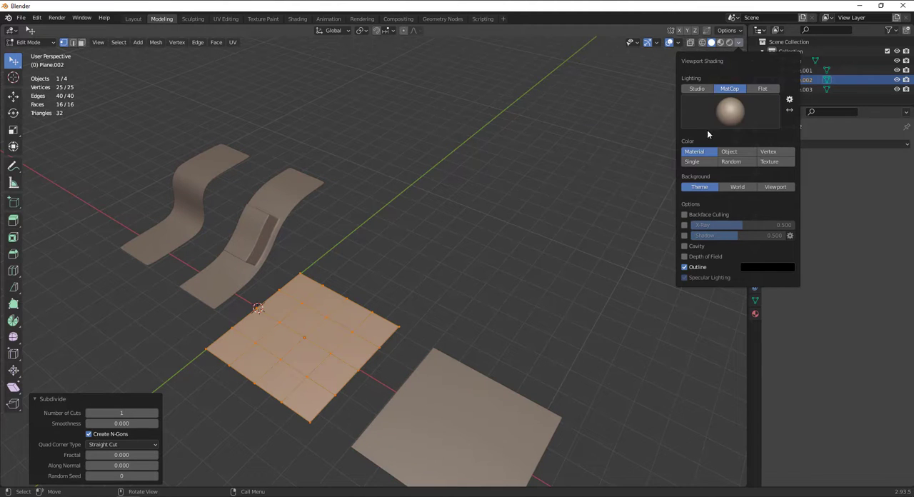
pyautogui.click(731, 110)
pyautogui.click(735, 173)
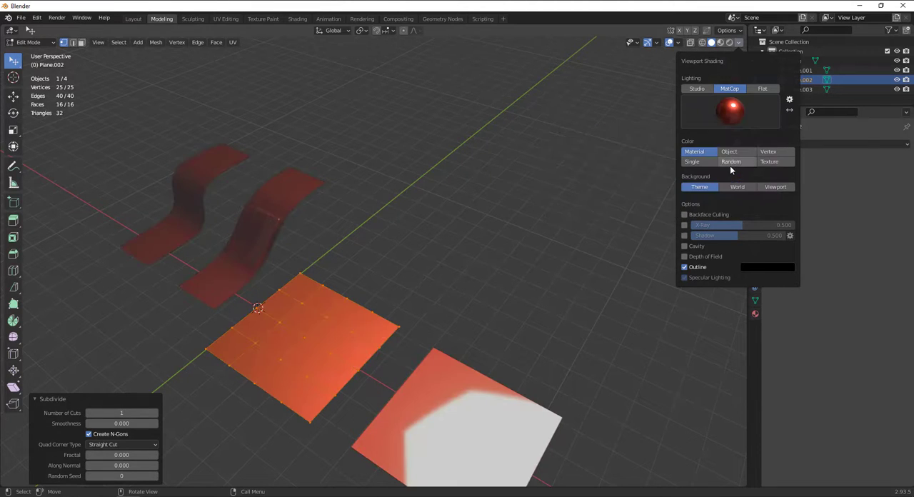
pyautogui.click(728, 126)
pyautogui.click(560, 143)
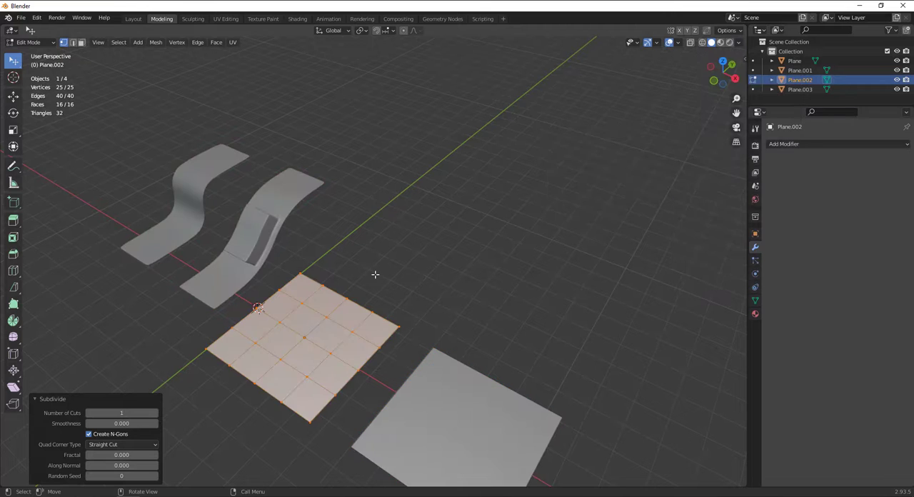
# In edge selection, extrude the boundary edge beside the Y axis three times into a rising strip and turn its end edge
pyautogui.scroll(2, 374, 276)
pyautogui.moveTo(334, 303); pyautogui.dragTo(334, 183, button='middle')
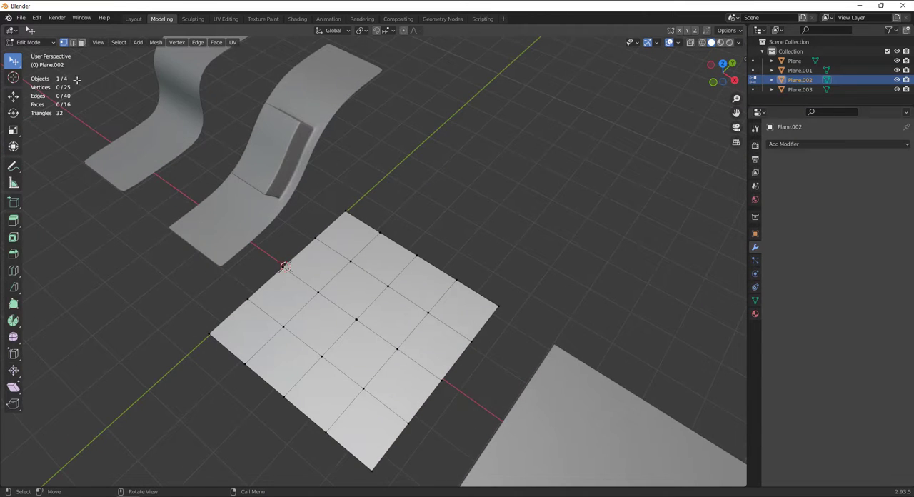
pyautogui.click(73, 43)
pyautogui.click(361, 223)
pyautogui.keyDown('shift'); pyautogui.moveTo(464, 263); pyautogui.dragTo(284, 274, button='middle'); pyautogui.keyUp('shift')
pyautogui.press('e')
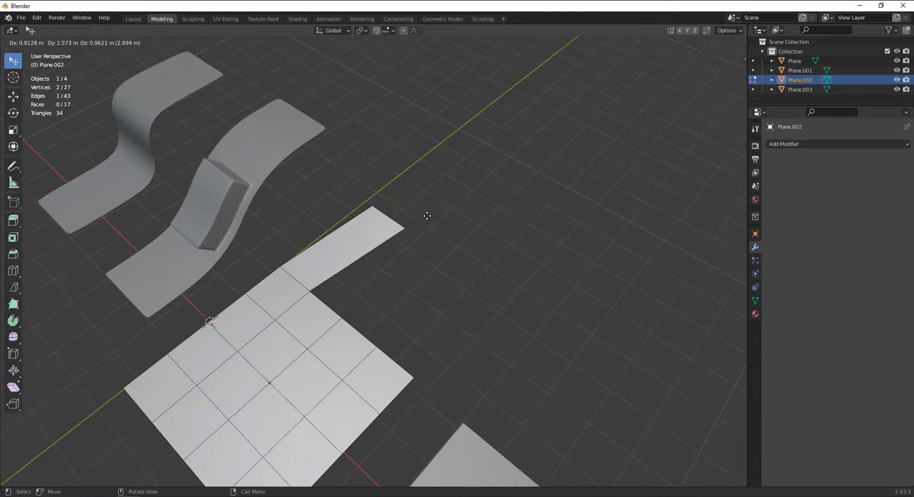
pyautogui.click(403, 218)
pyautogui.press('e')
pyautogui.click(487, 161)
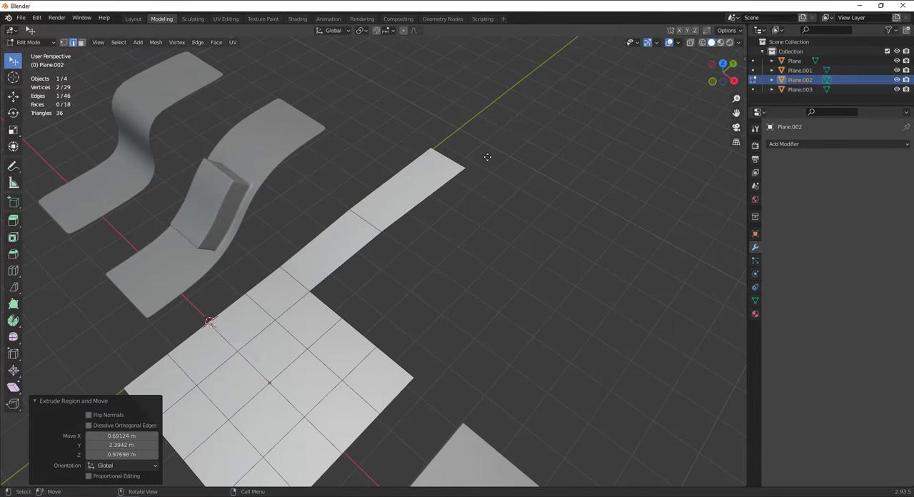
pyautogui.press('e')
pyautogui.click(568, 123)
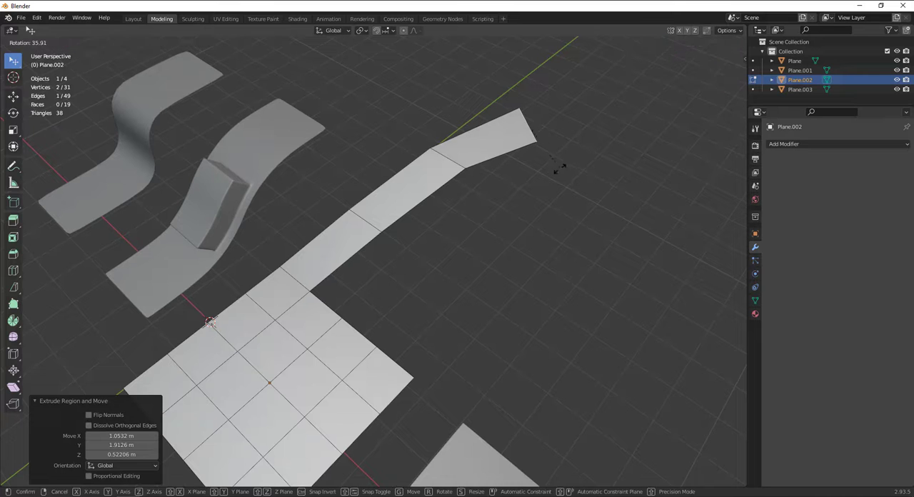
# Extrude the boundary edge one face away three times into a second bending strip, rotating its edge 45.9° before the last extrusion
pyautogui.hotkey('alt', 'a')
pyautogui.click(361, 333)
pyautogui.press('e')
pyautogui.click(446, 264)
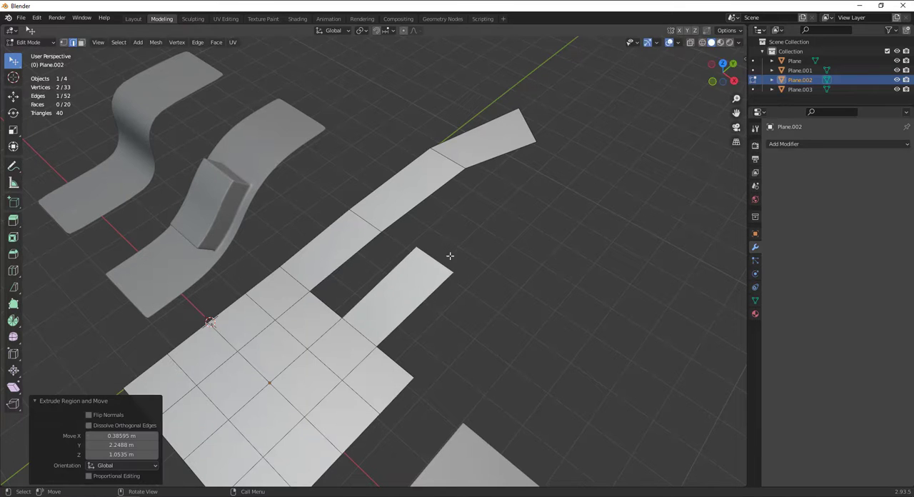
pyautogui.press('e')
pyautogui.press('r')
pyautogui.click(599, 252)
pyautogui.press('e')
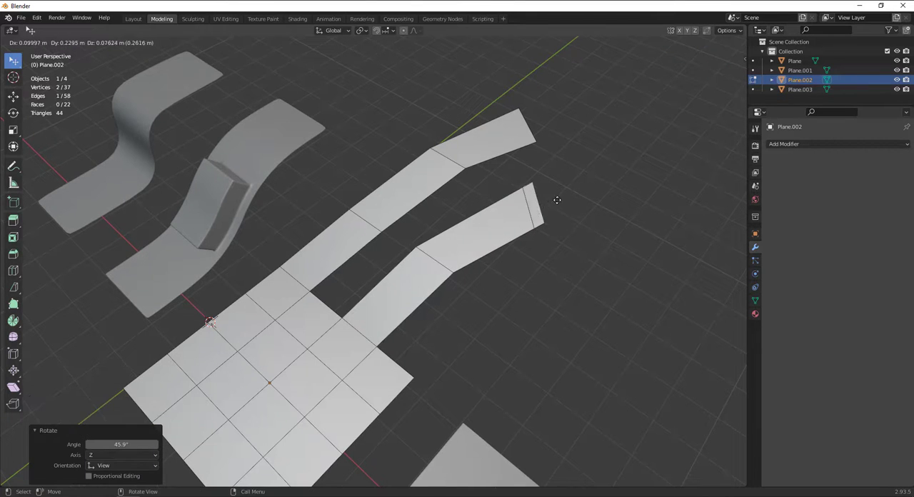
pyautogui.click(602, 191)
# Fill the gap between the two strips' first segments with a face built from its three bordering edges
pyautogui.click(337, 310)
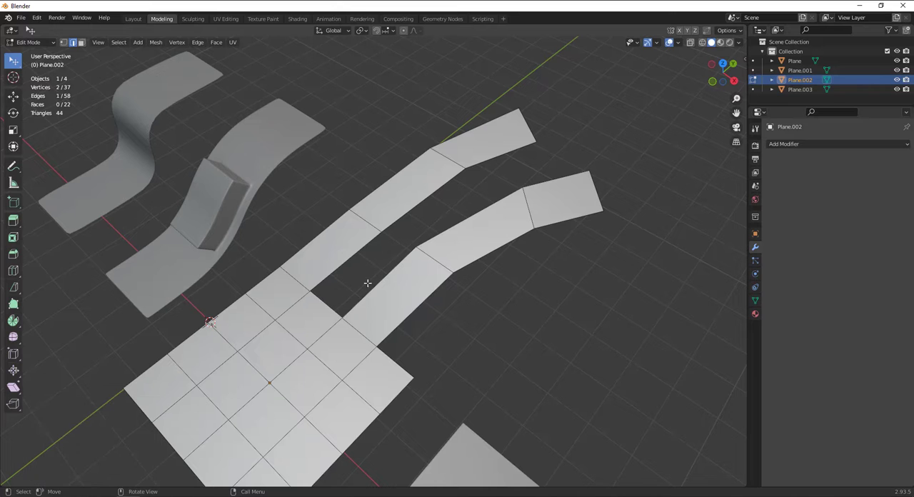
pyautogui.scroll(5, 382, 267)
pyautogui.moveTo(388, 259)
pyautogui.mouseDown(button='middle')
pyautogui.moveTo(419, 233)
pyautogui.moveTo(401, 255)
pyautogui.mouseUp(button='middle')
pyautogui.click(384, 239)
pyautogui.keyDown('shift'); pyautogui.click(383, 325); pyautogui.keyUp('shift')
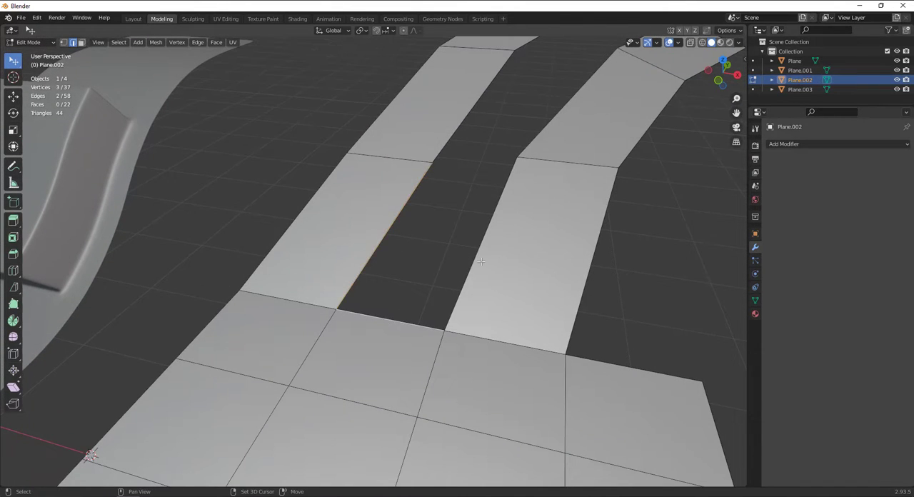
pyautogui.keyDown('shift'); pyautogui.click(481, 256); pyautogui.keyUp('shift')
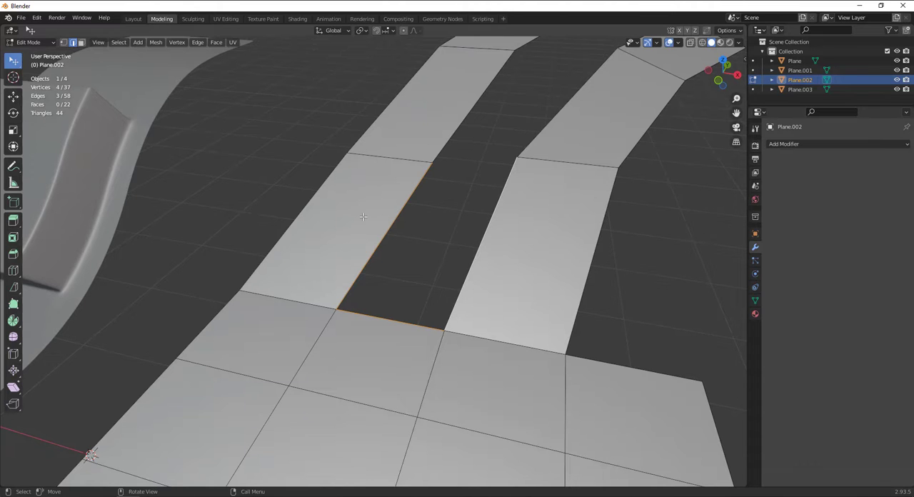
pyautogui.press('f')
# Fill the gap between the strips' second segments with a face from its bordering edges
pyautogui.scroll(-4, 561, 162)
pyautogui.moveTo(560, 162); pyautogui.dragTo(485, 206, button='middle')
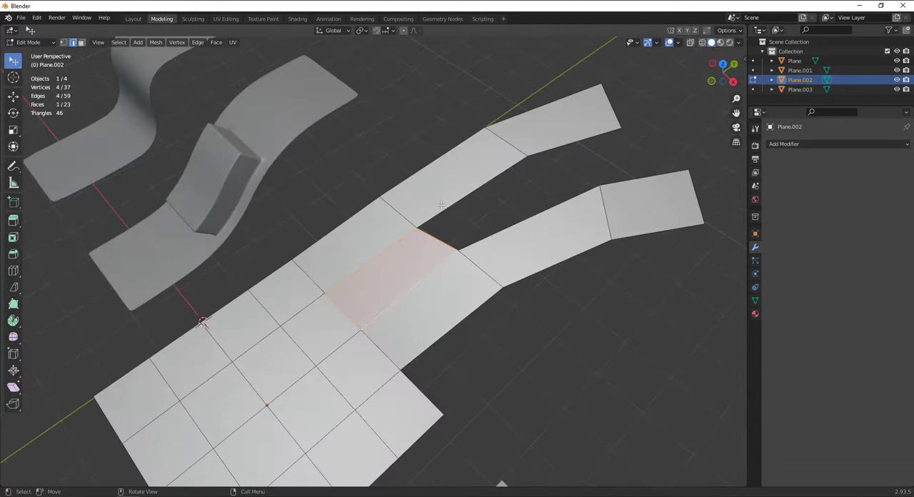
pyautogui.click(441, 227)
pyautogui.keyDown('shift'); pyautogui.click(441, 228); pyautogui.keyUp('shift')
pyautogui.scroll(4, 436, 246)
pyautogui.scroll(-4, 436, 245)
pyautogui.keyDown('alt'); pyautogui.keyDown('shift'); pyautogui.moveTo(448, 223); pyautogui.dragTo(400, 277); pyautogui.keyUp('shift'); pyautogui.keyUp('alt')
pyautogui.click(367, 259)
pyautogui.keyDown('shift'); pyautogui.click(359, 299); pyautogui.keyUp('shift')
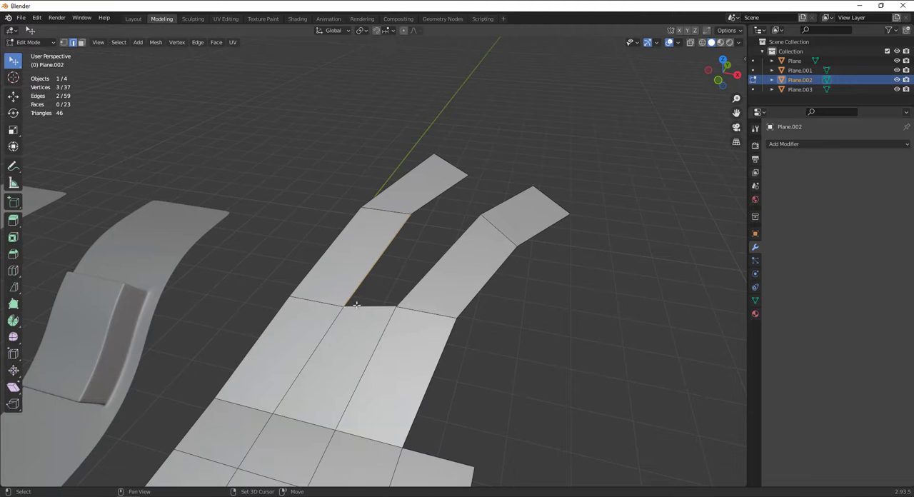
pyautogui.keyDown('shift'); pyautogui.click(370, 307); pyautogui.keyUp('shift')
pyautogui.keyDown('alt'); pyautogui.moveTo(405, 206); pyautogui.dragTo(395, 254); pyautogui.keyUp('alt')
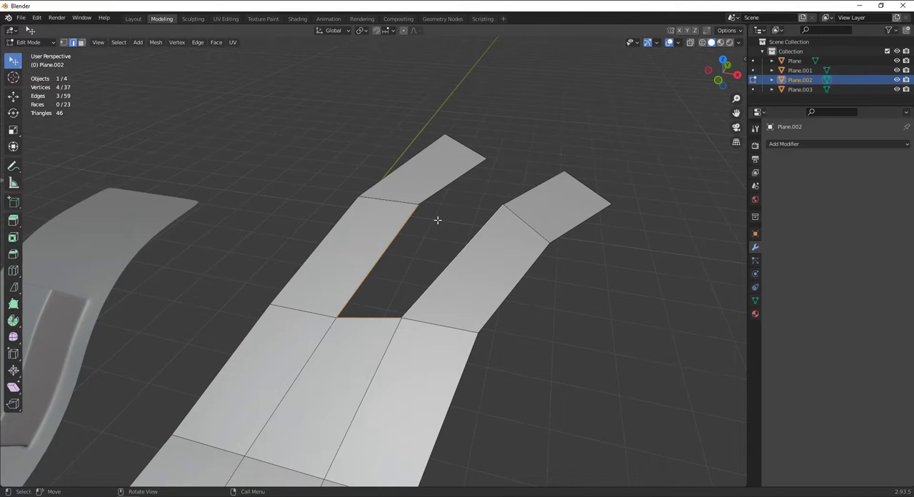
pyautogui.press('f')
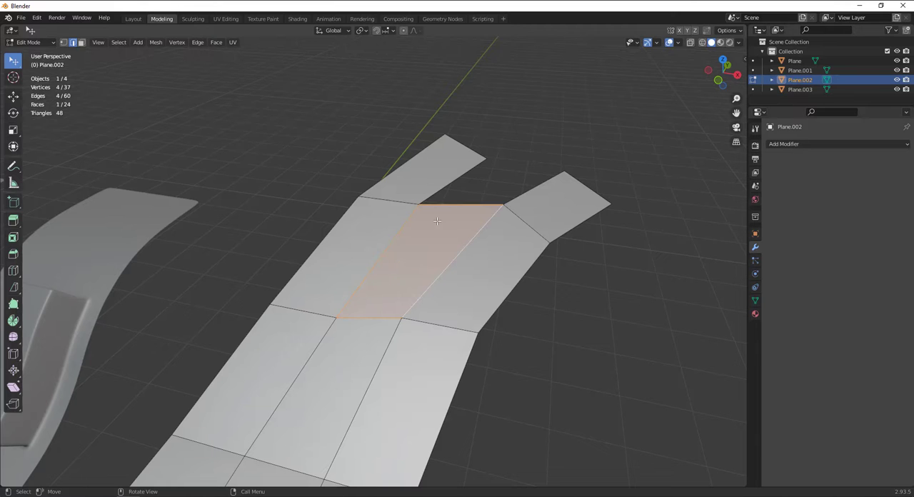
# Fill the last gap between the strips' end segments with a face and clear the selection
pyautogui.click(465, 178)
pyautogui.keyDown('shift'); pyautogui.click(482, 203); pyautogui.keyUp('shift')
pyautogui.keyDown('shift'); pyautogui.click(538, 197); pyautogui.keyUp('shift')
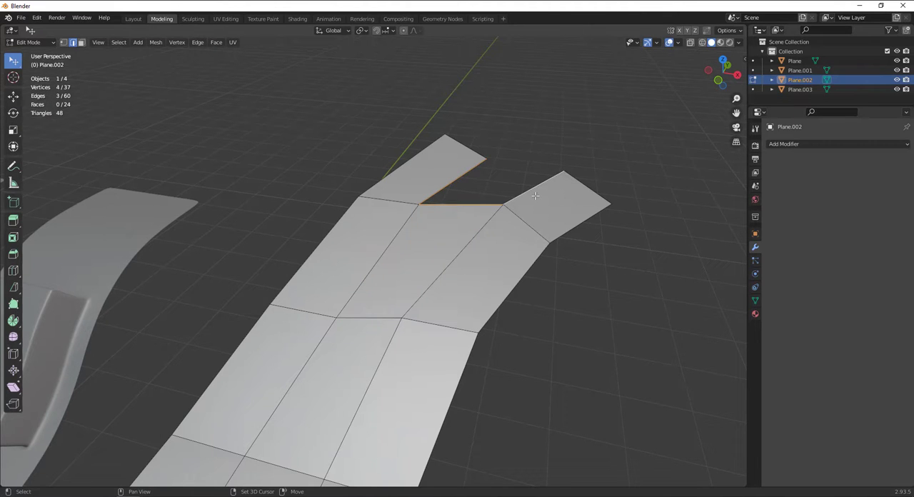
pyautogui.press('f')
pyautogui.scroll(-6, 457, 200)
pyautogui.click(523, 162)
pyautogui.moveTo(379, 300); pyautogui.dragTo(407, 291, button='middle')
pyautogui.scroll(4, 407, 291)
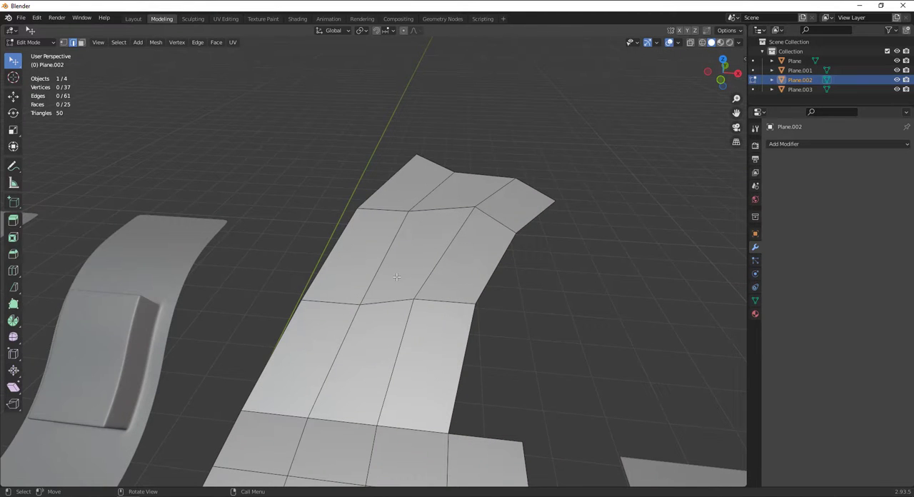
# Undo the three faces that fill the gap between the two extruded strips
pyautogui.scroll(-5, 396, 277)
pyautogui.moveTo(397, 277); pyautogui.dragTo(372, 286, button='middle')
pyautogui.scroll(5, 372, 300)
pyautogui.scroll(-4, 398, 273)
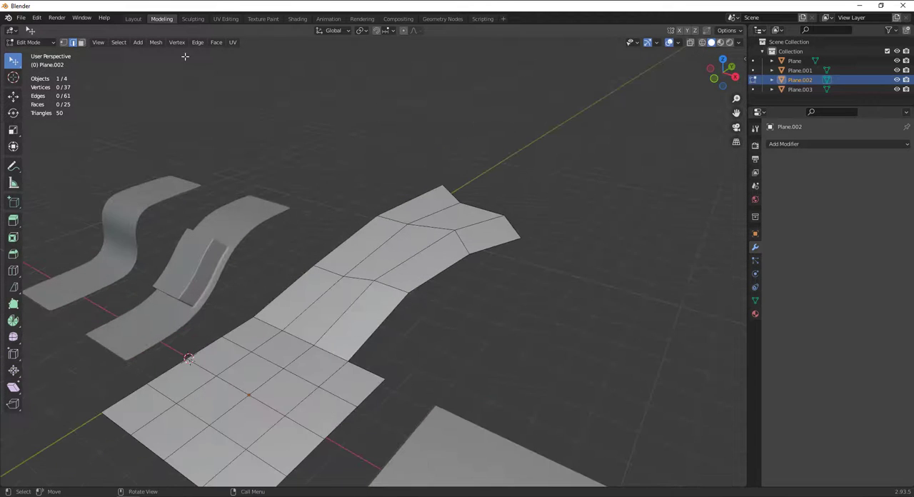
pyautogui.hotkey('ctrl', 'z')
pyautogui.hotkey('ctrl', 'z')
pyautogui.hotkey('ctrl', 'z')
pyautogui.hotkey('ctrl', 'z')
pyautogui.hotkey('ctrl', 'z')
pyautogui.hotkey('ctrl', 'z')
pyautogui.hotkey('ctrl', 'z')
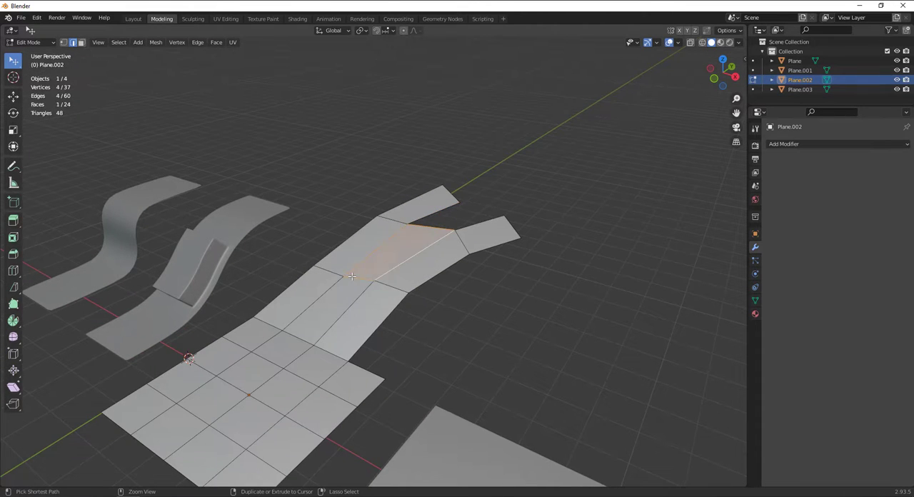
pyautogui.hotkey('ctrl', 'z')
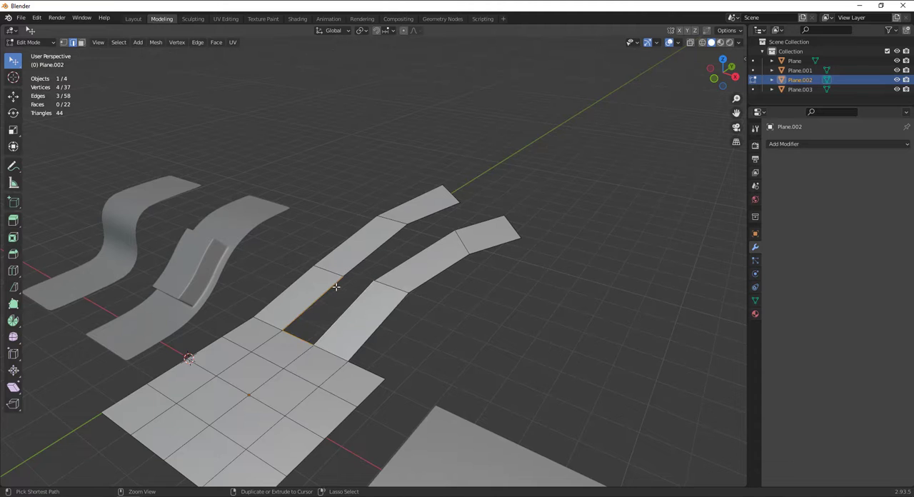
pyautogui.scroll(2, 311, 337)
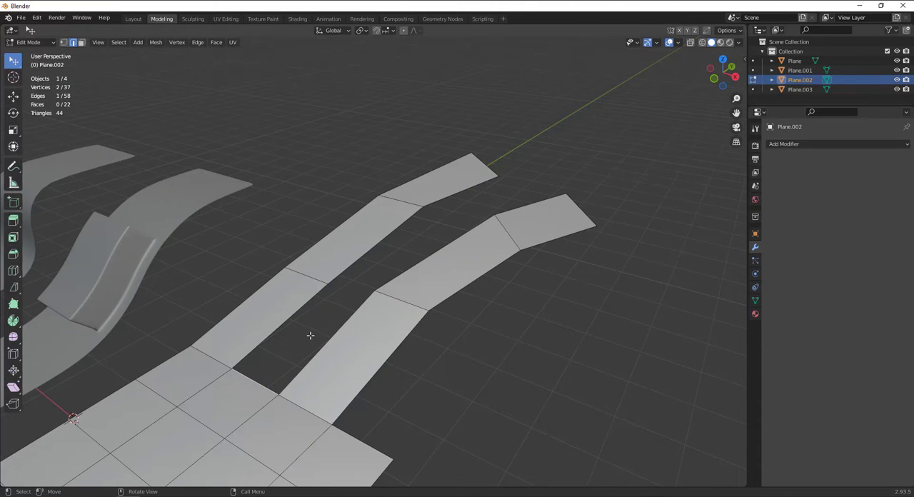
# Redo the three gap faces and undo them again, leaving the strips separate
pyautogui.hotkey('ctrl', 'shift', 'z')
pyautogui.hotkey('ctrl', 'shift', 'z')
pyautogui.hotkey('ctrl', 'shift', 'z')
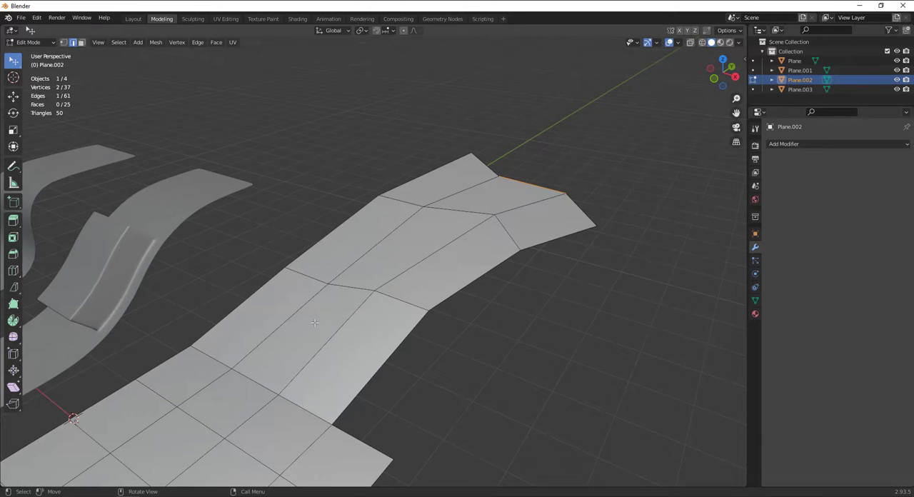
pyautogui.hotkey('ctrl', 'z')
pyautogui.hotkey('ctrl', 'z')
pyautogui.hotkey('ctrl', 'z')
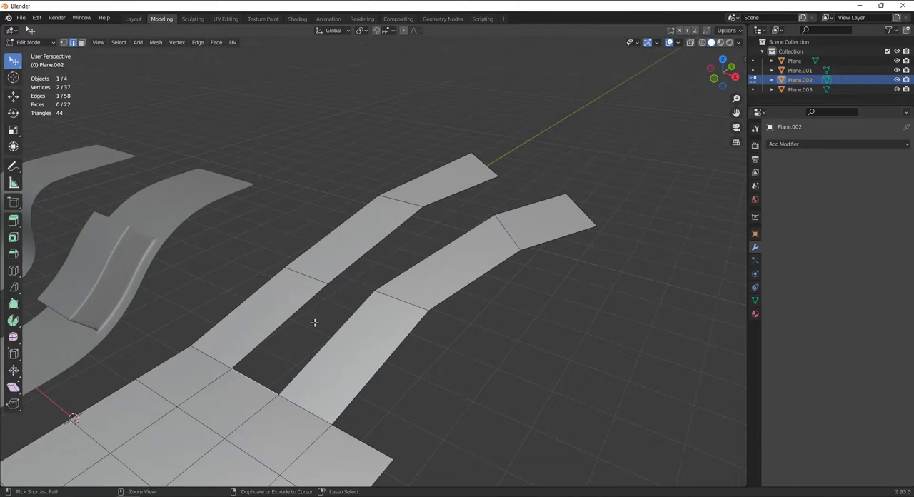
# Extrude the base edge between the strips by about 0.77 m in X, 1.42 m in Y and 1.33 m in Z
pyautogui.moveTo(306, 323); pyautogui.dragTo(295, 325, button='middle')
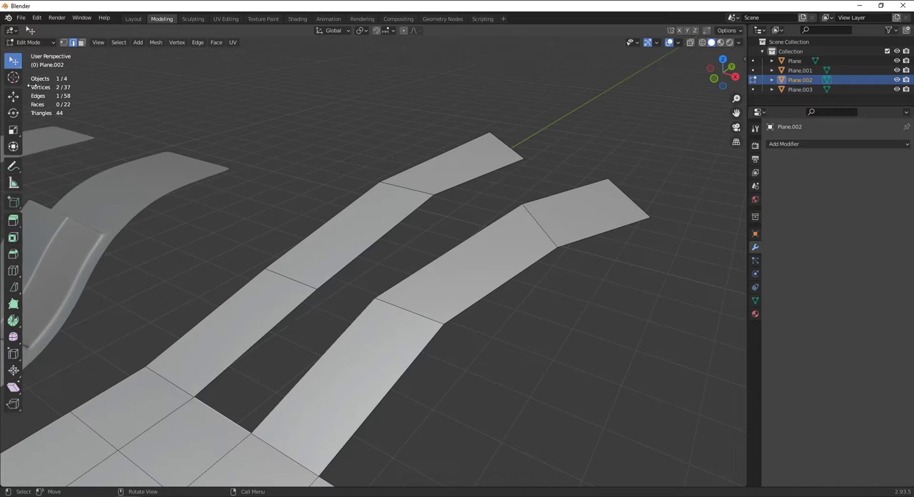
pyautogui.moveTo(241, 401)
pyautogui.mouseDown(button='middle')
pyautogui.moveTo(231, 402)
pyautogui.moveTo(257, 388)
pyautogui.moveTo(251, 408)
pyautogui.mouseUp(button='middle')
pyautogui.press('e')
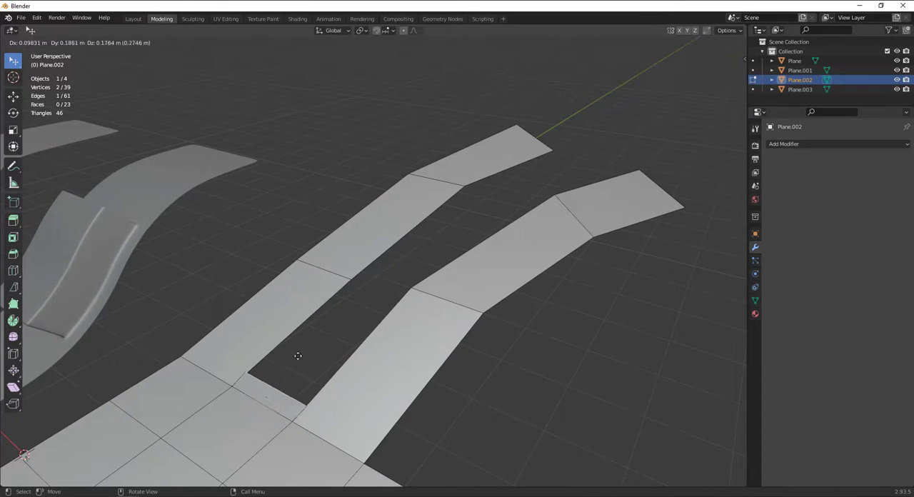
pyautogui.click(381, 270)
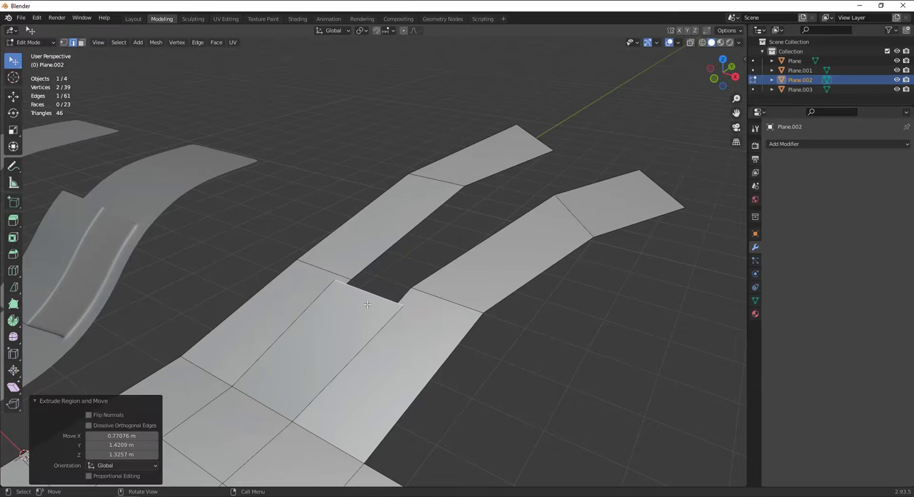
# Merge the extruded face's nearest free corner onto the first strip's inner segment vertex with At First
pyautogui.scroll(2, 381, 270)
pyautogui.click(63, 42)
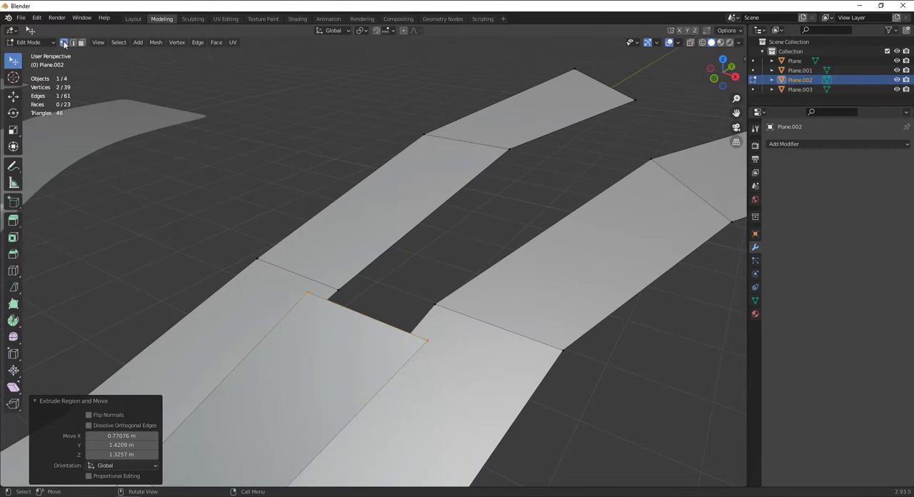
pyautogui.click(346, 288)
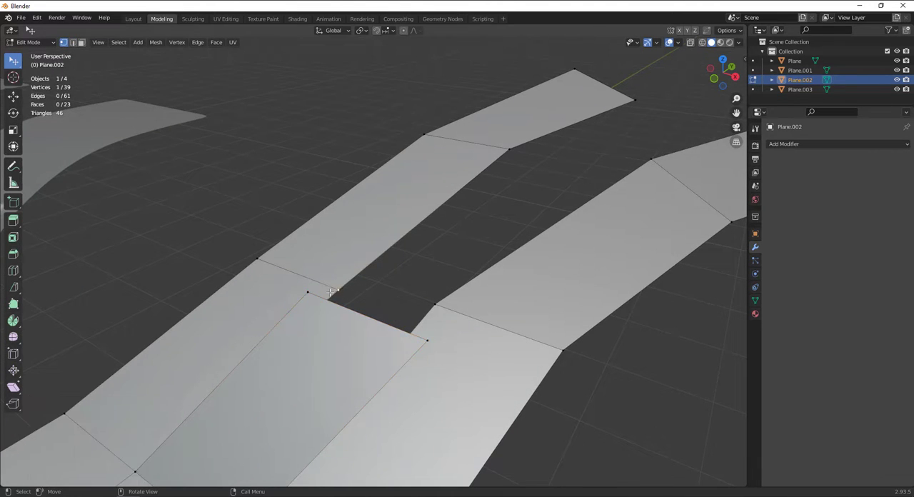
pyautogui.keyDown('shift'); pyautogui.click(309, 293); pyautogui.keyUp('shift')
pyautogui.keyDown('alt'); pyautogui.moveTo(346, 293); pyautogui.dragTo(418, 288); pyautogui.keyUp('alt')
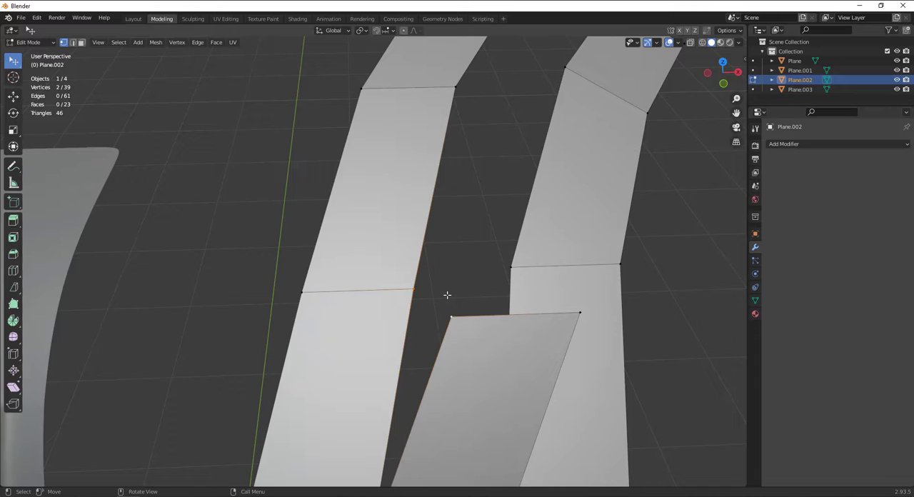
pyautogui.press('m')
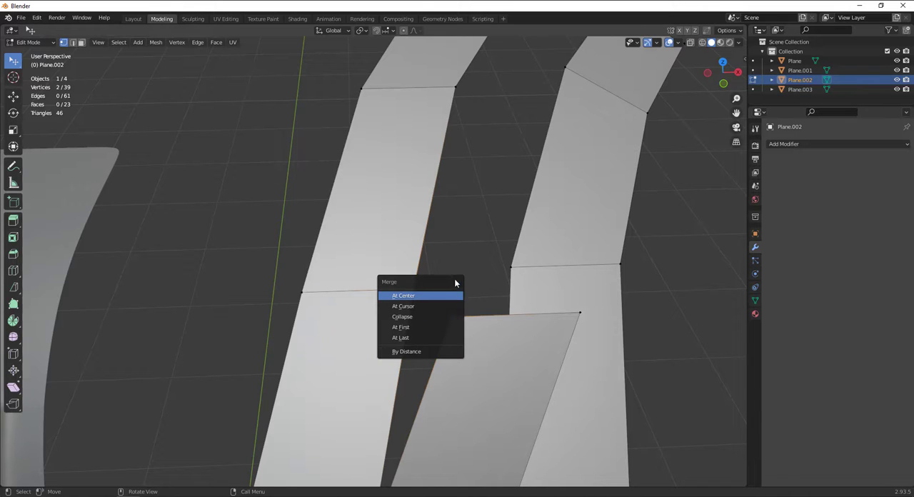
pyautogui.moveTo(455, 283); pyautogui.dragTo(446, 203)
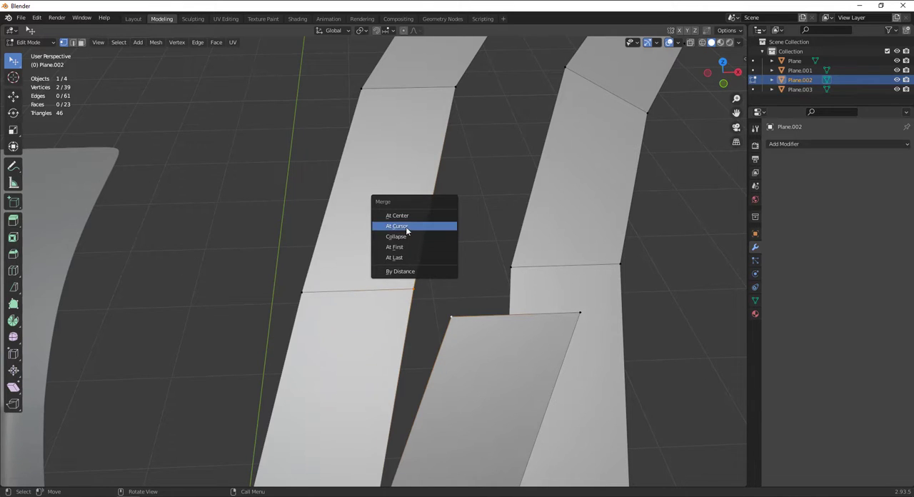
pyautogui.click(408, 247)
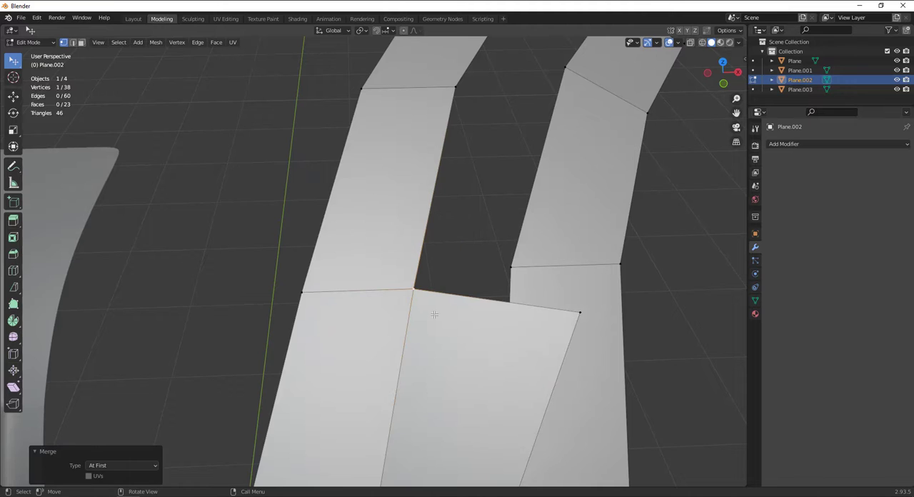
# Merge the extruded face's other free corner onto the second strip's inner segment vertex with At First
pyautogui.click(509, 266)
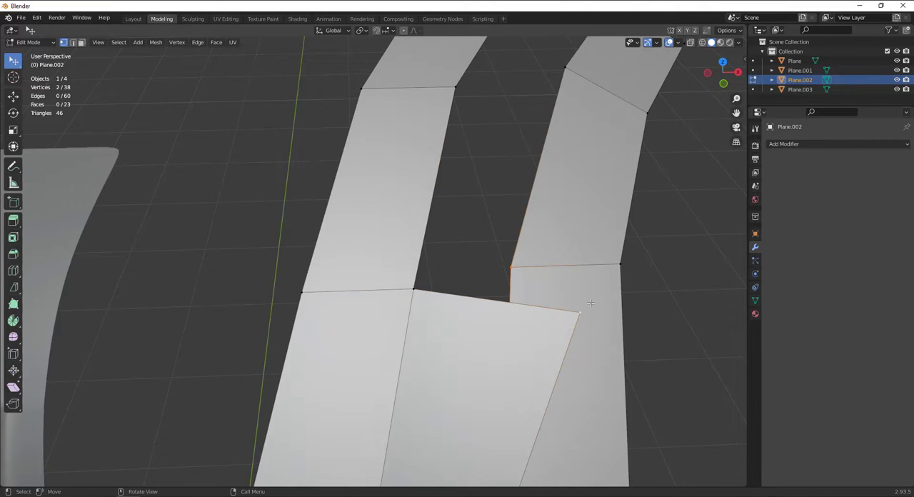
pyautogui.press('m')
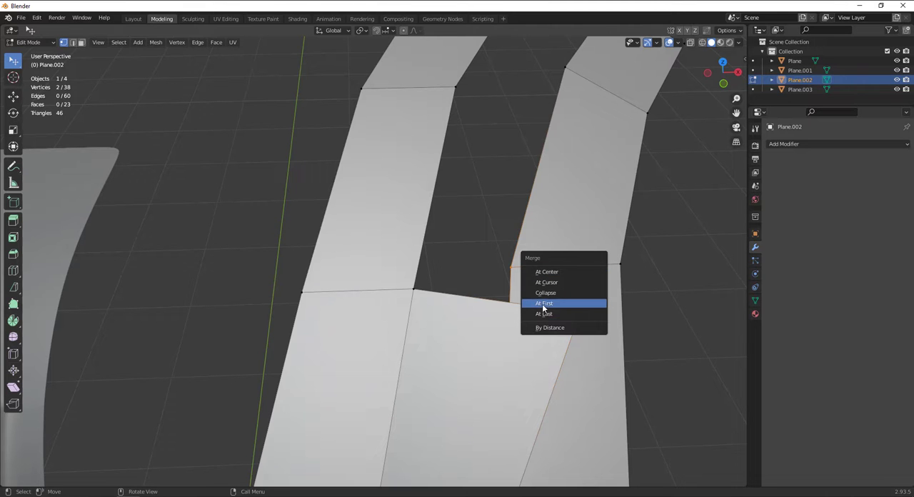
pyautogui.click(564, 304)
pyautogui.moveTo(565, 304); pyautogui.dragTo(400, 271, button='middle')
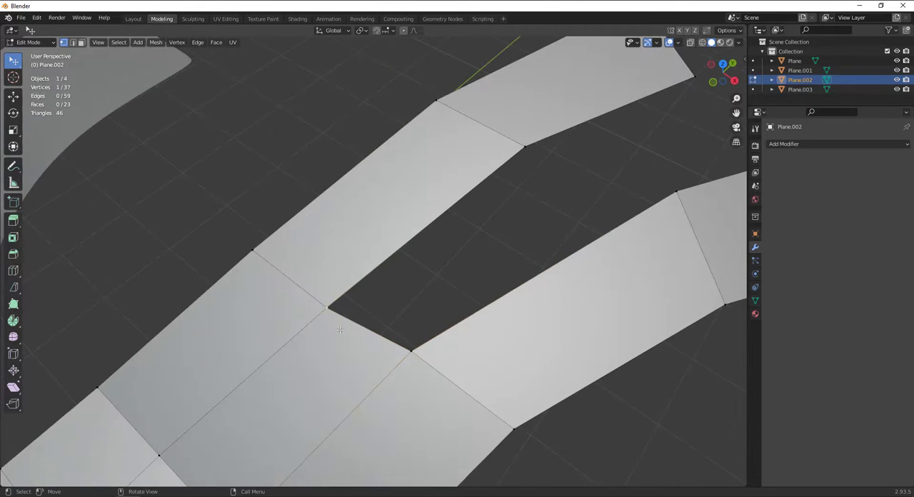
pyautogui.scroll(-4, 396, 269)
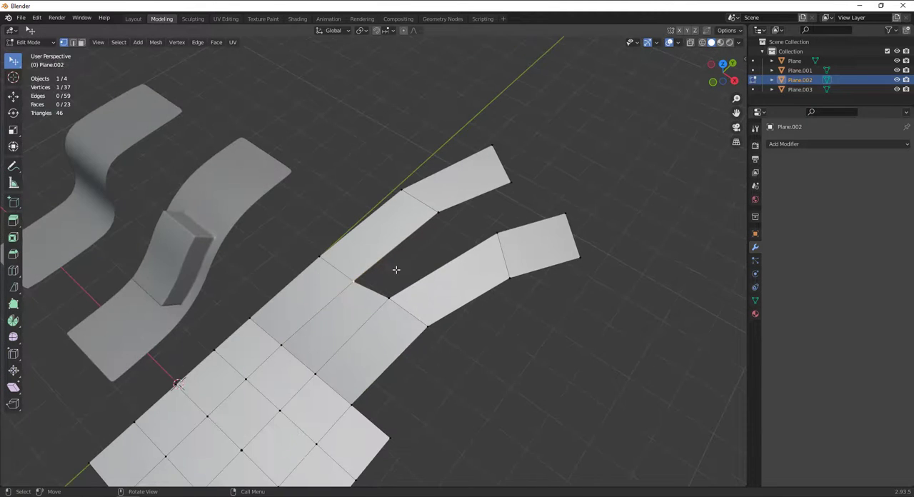
# Delete the end edge of the extruded face between the two strips in edge selection mode
pyautogui.click(75, 43)
pyautogui.scroll(3, 421, 315)
pyautogui.click(343, 308)
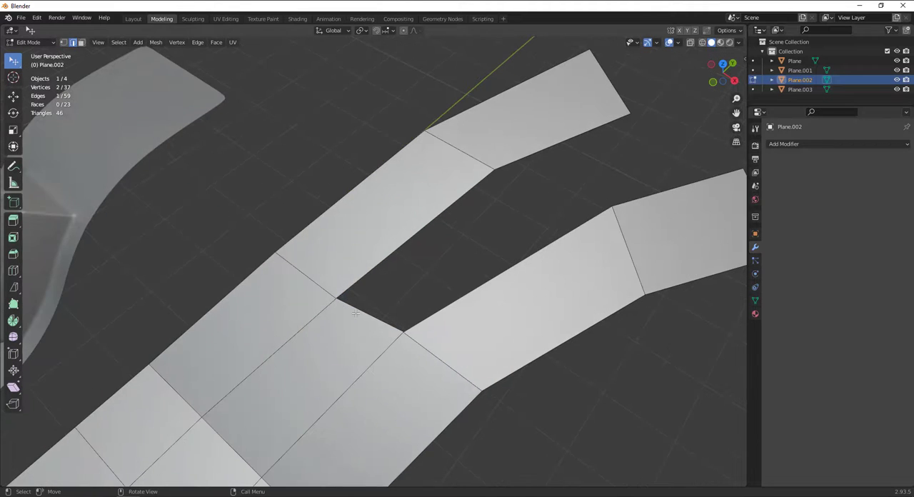
pyautogui.press('x')
pyautogui.click(366, 314)
pyautogui.press('x')
pyautogui.click(353, 308)
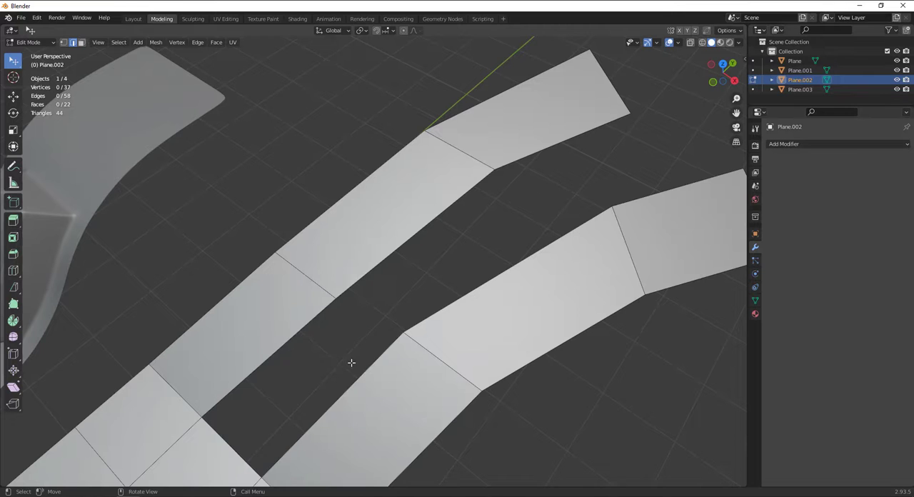
# Fill the whole gap with three successive faces, starting from the base edge between the two strips
pyautogui.click(217, 427)
pyautogui.moveTo(231, 417); pyautogui.dragTo(282, 403, button='middle')
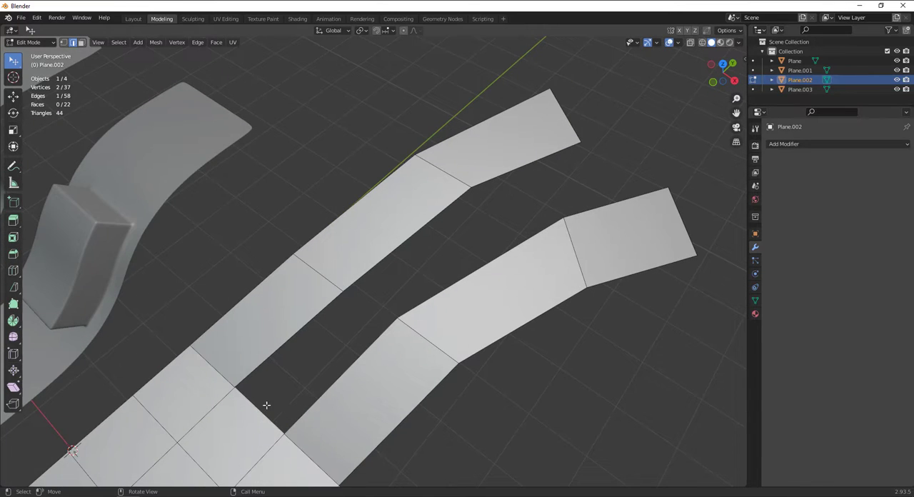
pyautogui.press('f')
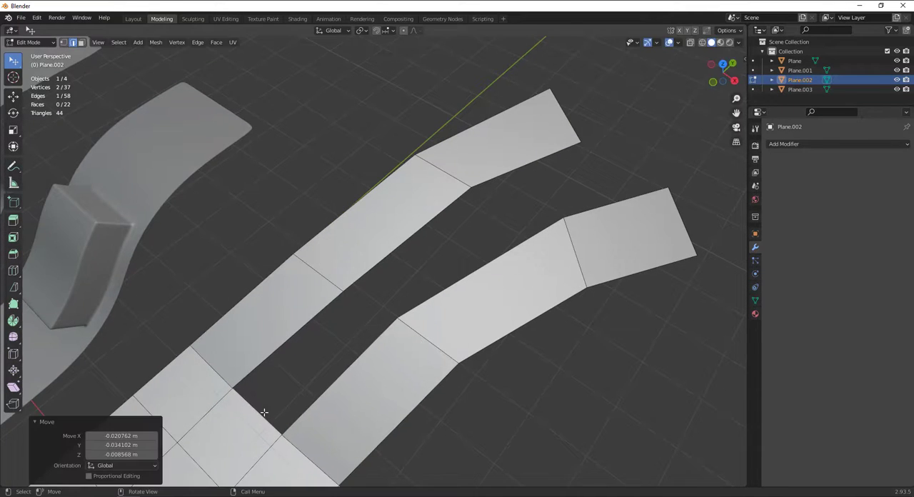
pyautogui.press('f')
pyautogui.press('f')
pyautogui.scroll(-3, 276, 408)
# Switch editing to the remaining flat plane, subdivide it twice into a 4 by 4 grid, and clear the selection
pyautogui.moveTo(388, 411); pyautogui.dragTo(456, 378, button='middle')
pyautogui.scroll(3, 456, 378)
pyautogui.scroll(-4, 456, 378)
pyautogui.hotkey('alt', 'q')
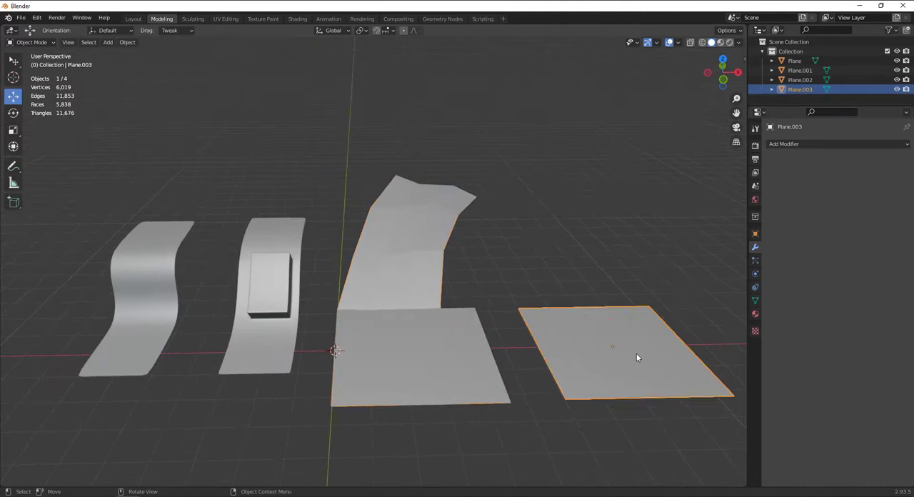
pyautogui.moveTo(627, 348); pyautogui.dragTo(551, 194, button='middle')
pyautogui.rightClick(419, 331)
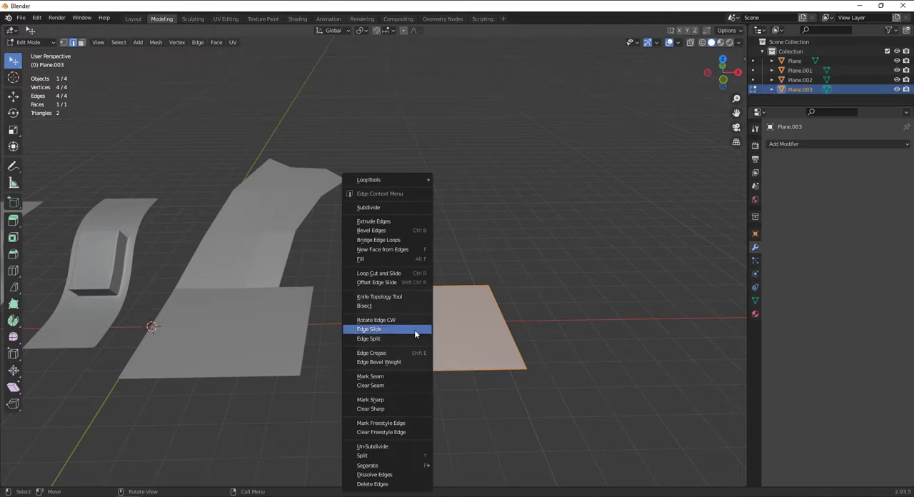
pyautogui.click(377, 208)
pyautogui.rightClick(422, 201)
pyautogui.click(423, 202)
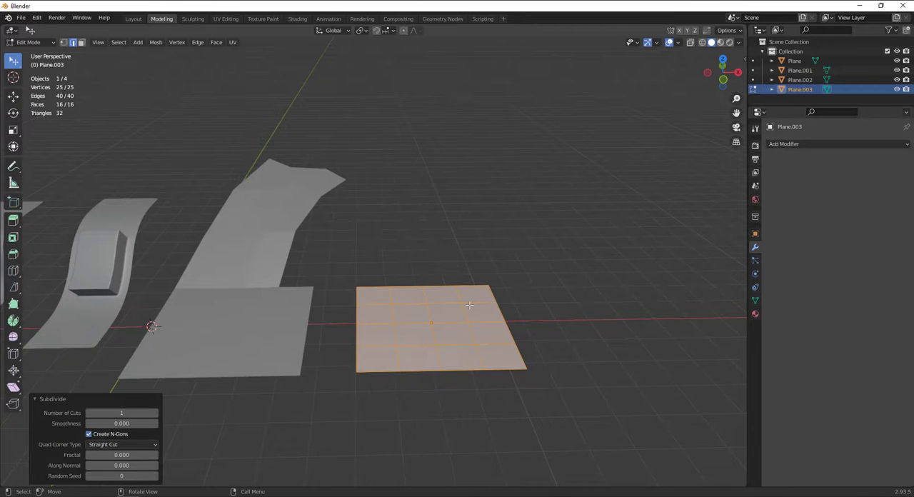
pyautogui.click(506, 246)
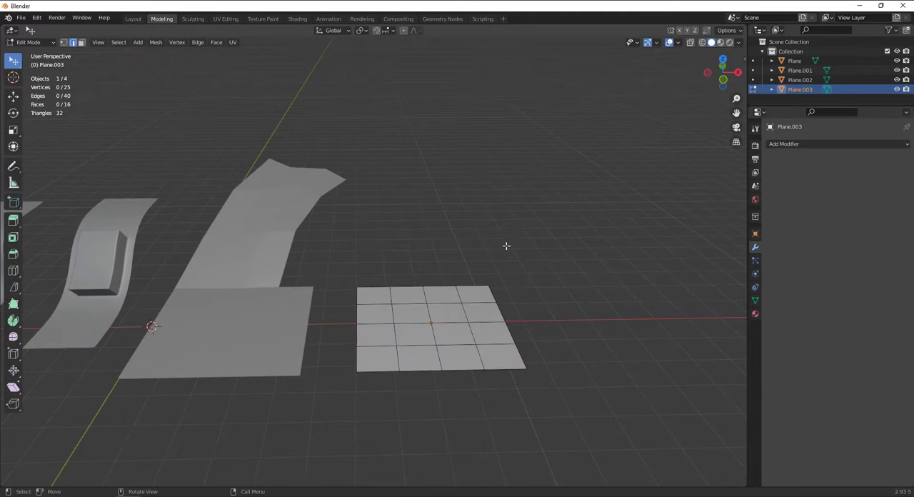
# Change to face selection mode and select the four central faces of the subdivided plane
pyautogui.rightClick(439, 300)
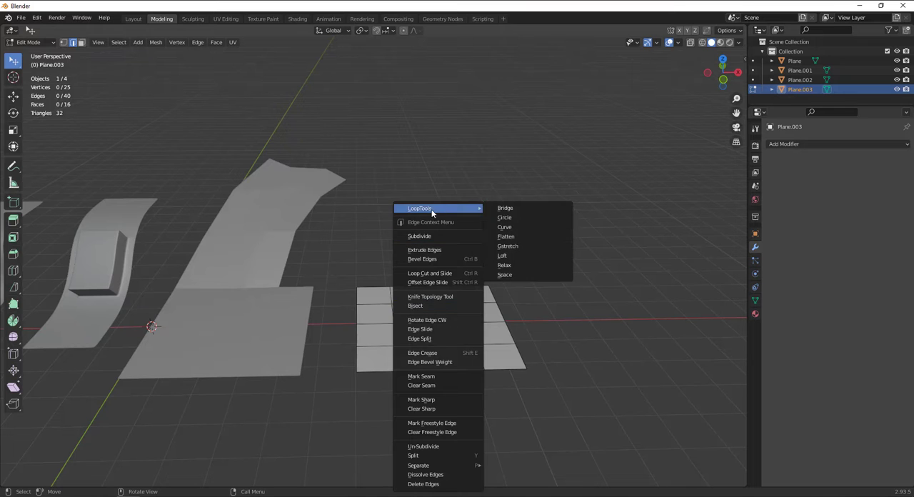
pyautogui.click(82, 44)
pyautogui.keyDown('alt'); pyautogui.moveTo(560, 357); pyautogui.dragTo(548, 403); pyautogui.keyUp('alt')
pyautogui.scroll(3, 591, 465)
pyautogui.keyDown('alt'); pyautogui.keyDown('shift'); pyautogui.moveTo(587, 468); pyautogui.dragTo(599, 405); pyautogui.keyUp('shift'); pyautogui.keyUp('alt')
pyautogui.click(461, 262)
pyautogui.keyDown('alt'); pyautogui.keyDown('shift'); pyautogui.moveTo(471, 398); pyautogui.dragTo(576, 260); pyautogui.keyUp('shift'); pyautogui.keyUp('alt')
pyautogui.keyDown('shift'); pyautogui.click(439, 307); pyautogui.keyUp('shift')
pyautogui.keyDown('shift'); pyautogui.click(500, 333); pyautogui.keyUp('shift')
pyautogui.keyDown('shift'); pyautogui.click(523, 281); pyautogui.keyUp('shift')
# Bring up the LoopTools operations beside the viewport and clear the face selection
pyautogui.click(739, 65)
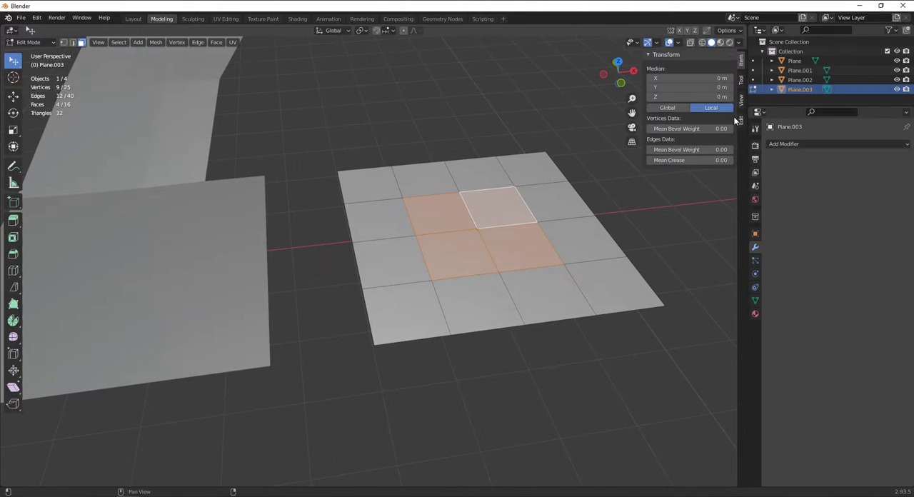
pyautogui.click(741, 80)
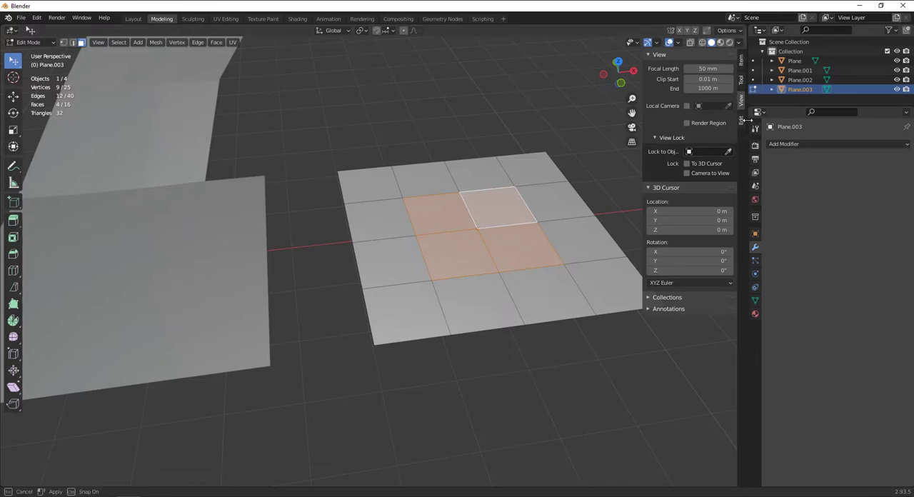
pyautogui.click(742, 120)
pyautogui.hotkey('alt', 'a')
pyautogui.click(680, 55)
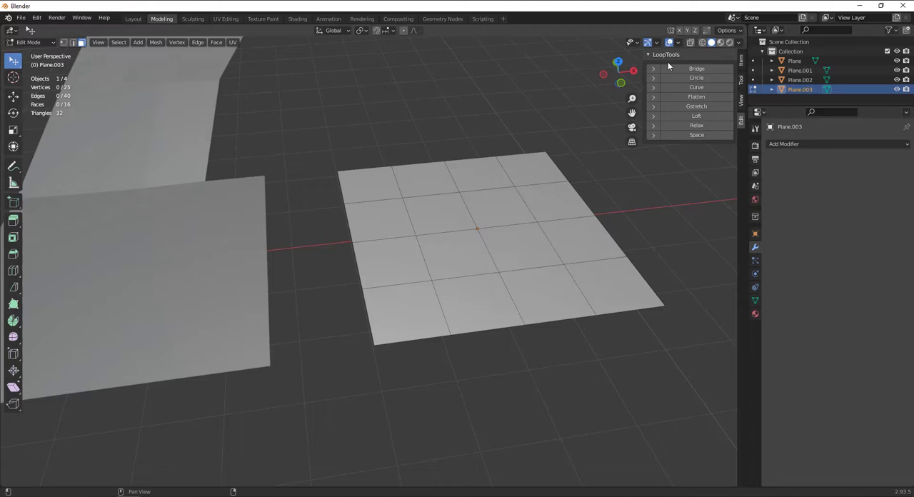
# Select the four central faces of the subdivided plane and reshape them into a circle with LoopTools
pyautogui.click(451, 223)
pyautogui.keyDown('shift'); pyautogui.click(508, 220); pyautogui.keyUp('shift')
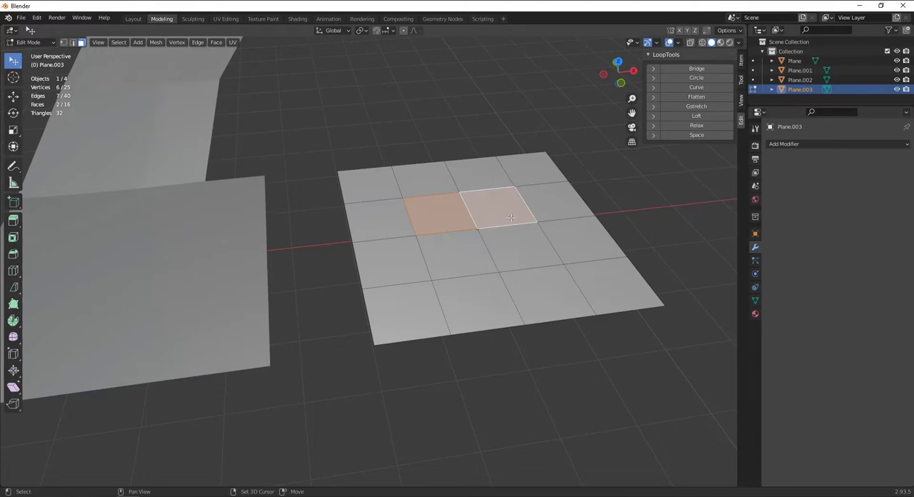
pyautogui.keyDown('shift'); pyautogui.click(476, 250); pyautogui.keyUp('shift')
pyautogui.keyDown('shift'); pyautogui.click(516, 251); pyautogui.keyUp('shift')
pyautogui.keyDown('alt'); pyautogui.moveTo(516, 251); pyautogui.dragTo(489, 255); pyautogui.keyUp('alt')
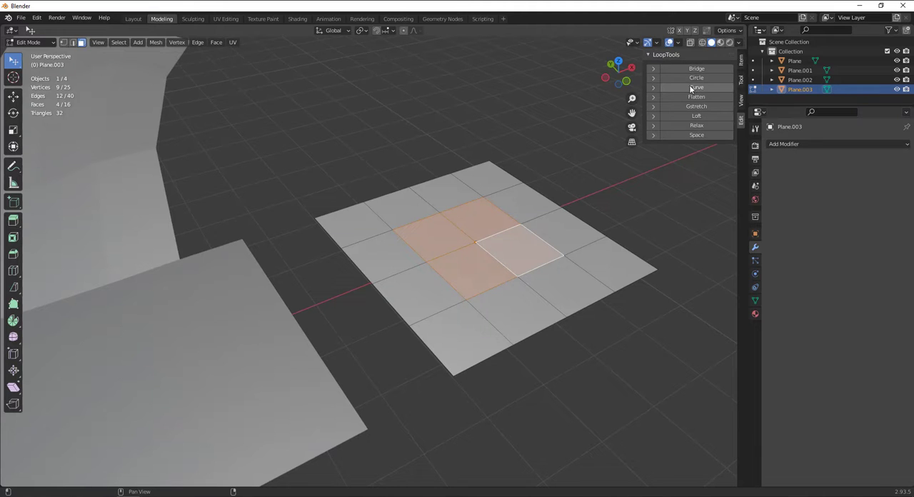
pyautogui.click(660, 78)
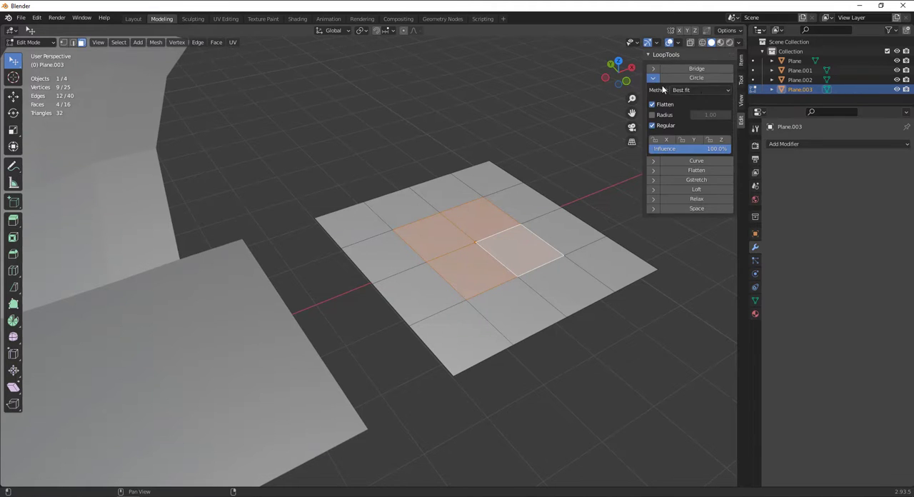
pyautogui.click(653, 78)
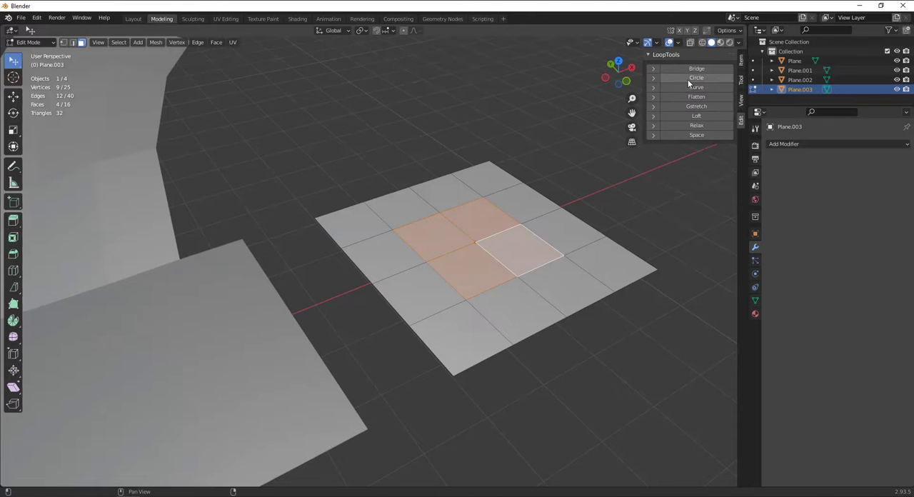
pyautogui.click(688, 78)
pyautogui.moveTo(409, 234)
pyautogui.keyDown('alt'); pyautogui.mouseDown()
pyautogui.moveTo(404, 271)
pyautogui.moveTo(366, 294)
pyautogui.moveTo(400, 246)
pyautogui.moveTo(420, 243)
pyautogui.mouseUp(); pyautogui.keyUp('alt')
pyautogui.scroll(1, 372, 298)
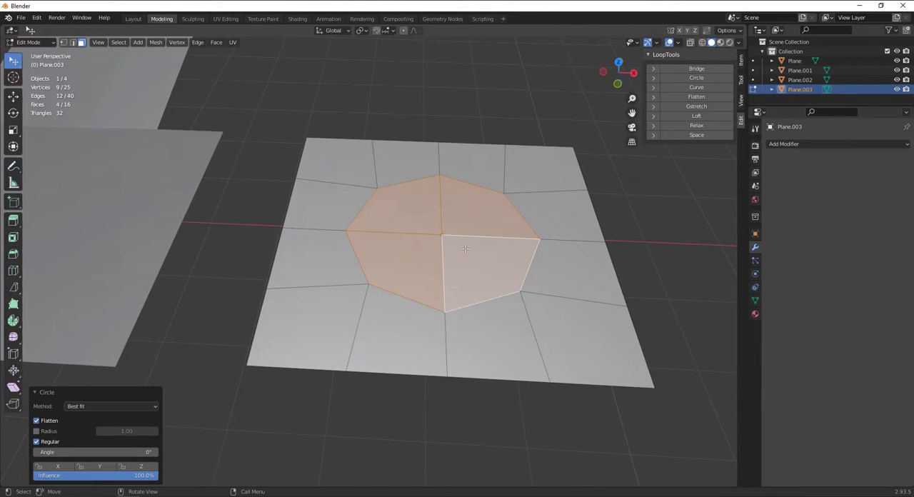
# Extrude the circular faces upward by about 1.39 m to form a cylinder on the plane
pyautogui.press('e')
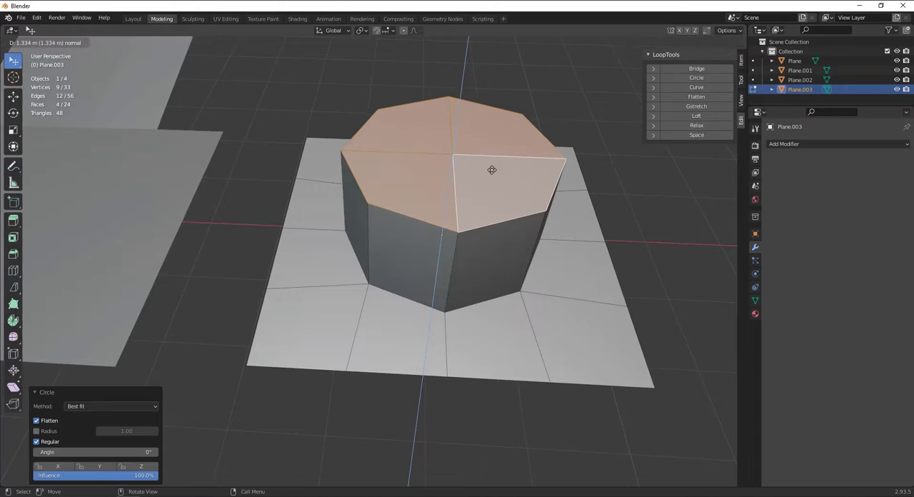
pyautogui.click(494, 166)
pyautogui.keyDown('alt'); pyautogui.moveTo(457, 200); pyautogui.dragTo(437, 268); pyautogui.keyUp('alt')
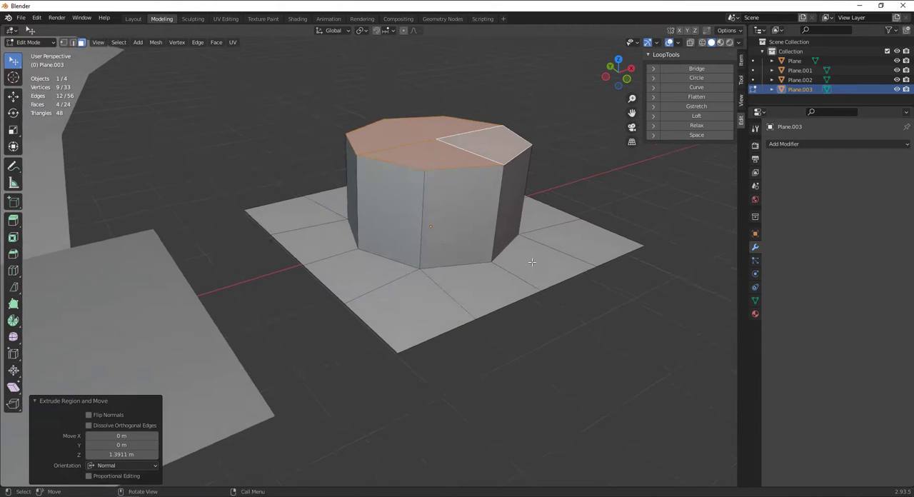
# Extrude the cylinder's top faces in place and scale them to about 0.956, making a narrow rim
pyautogui.press('e')
pyautogui.rightClick(532, 262)
pyautogui.press('s')
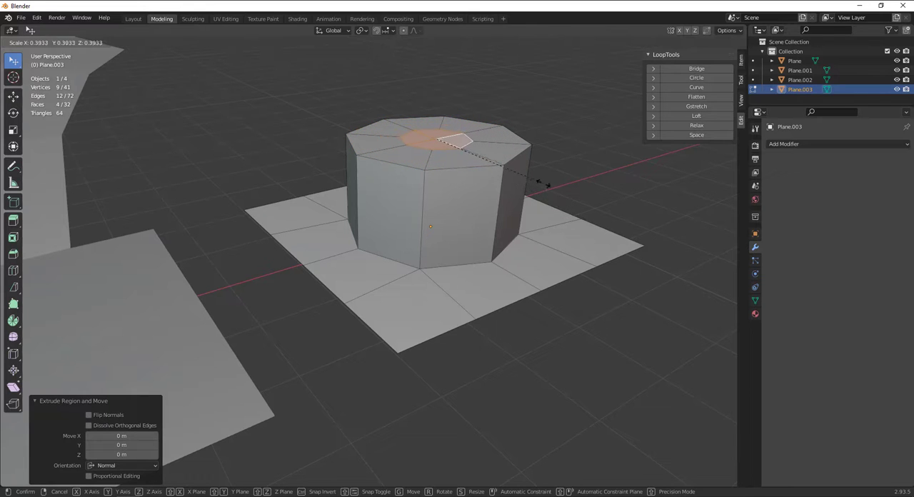
pyautogui.click(683, 277)
pyautogui.press('ctrl')
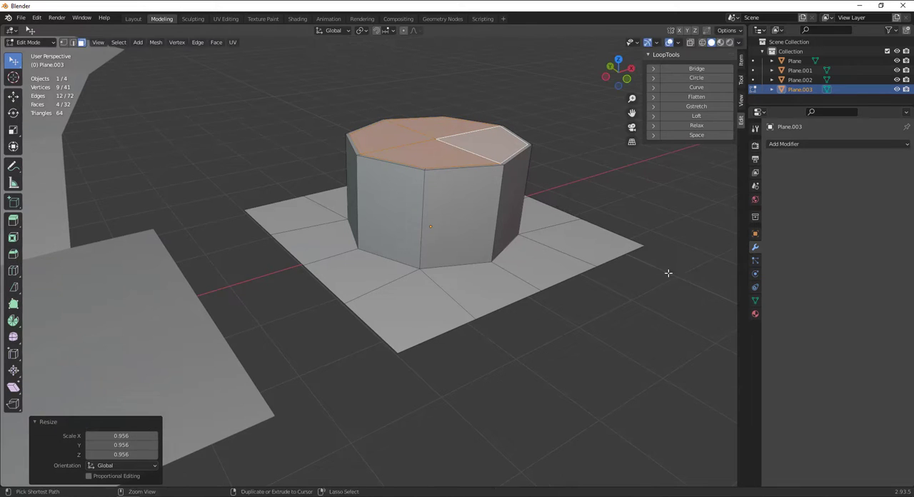
pyautogui.hotkey('shift', 'space')
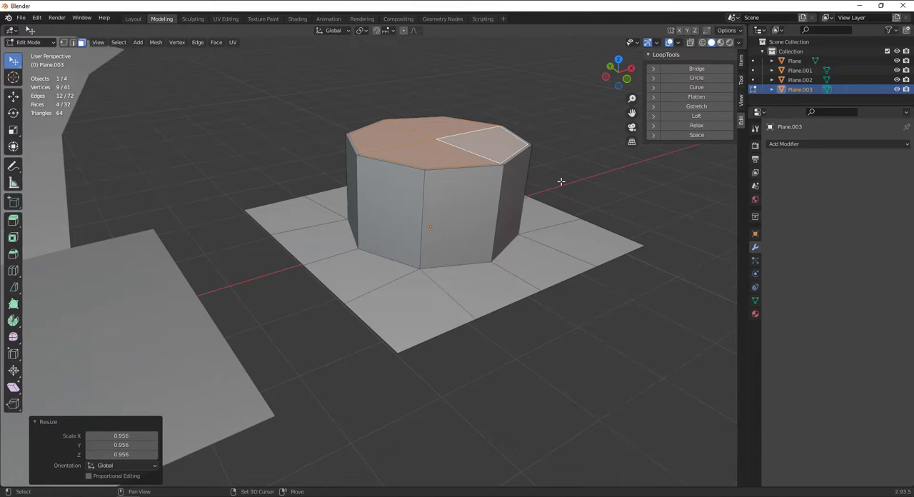
pyautogui.hotkey('shift', 'space')
# Extrude the inner top faces in place again and scale them to about 0.685 for a second, wider ring
pyautogui.scroll(2, 686, 209)
pyautogui.press('e')
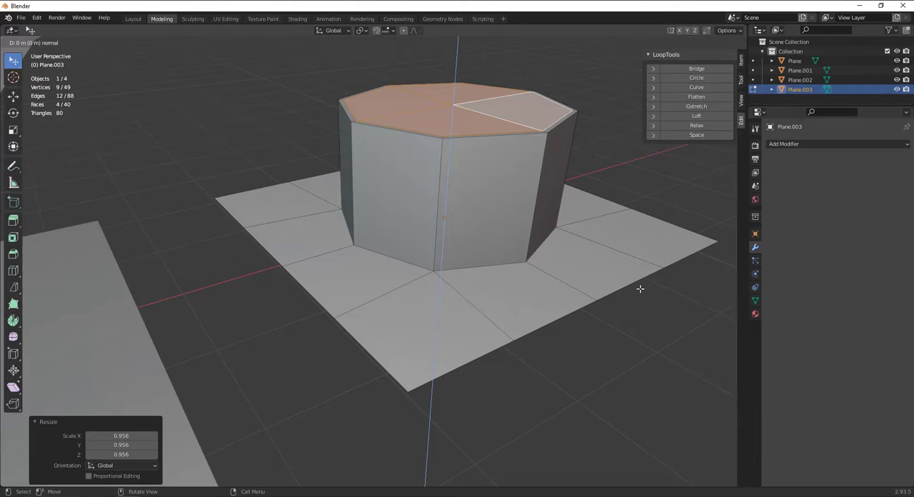
pyautogui.click(640, 289)
pyautogui.press('s')
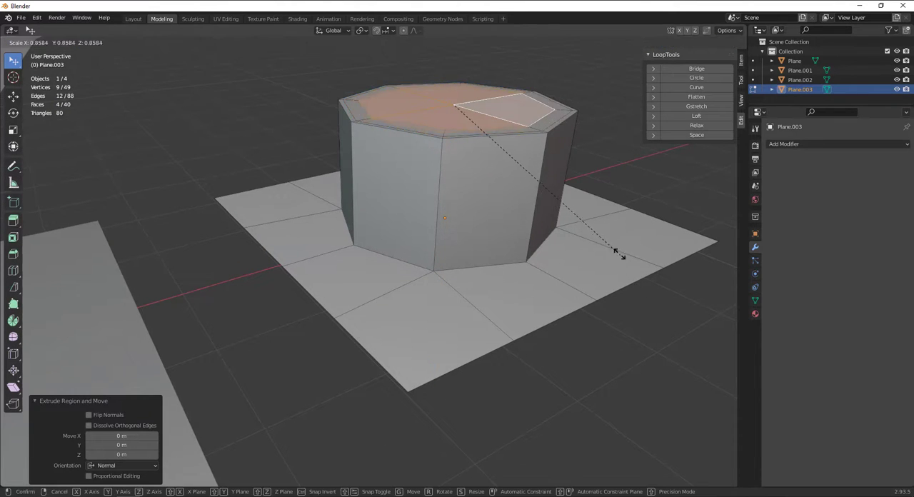
pyautogui.click(590, 220)
# Add two loop cuts around the cylinder's side wall, one tight against its top rim and one close to its base
pyautogui.keyDown('alt'); pyautogui.moveTo(538, 254); pyautogui.dragTo(526, 221); pyautogui.keyUp('alt')
pyautogui.hotkey('ctrl', 'r')
pyautogui.click(526, 222)
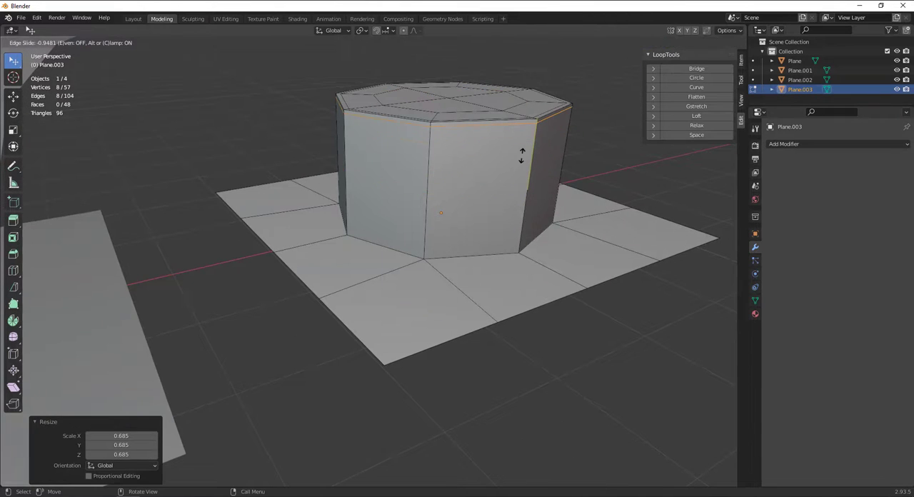
pyautogui.click(522, 156)
pyautogui.hotkey('ctrl', 'r')
pyautogui.click(523, 161)
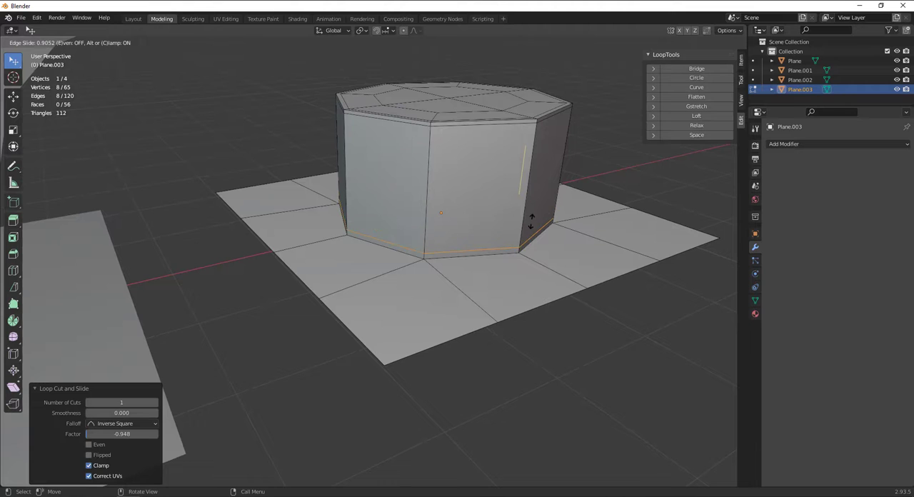
pyautogui.click(531, 221)
# Add a loop cut along each of two adjacent outer borders of the base plane, slid close to the edge
pyautogui.hotkey('ctrl', 'r')
pyautogui.click(368, 285)
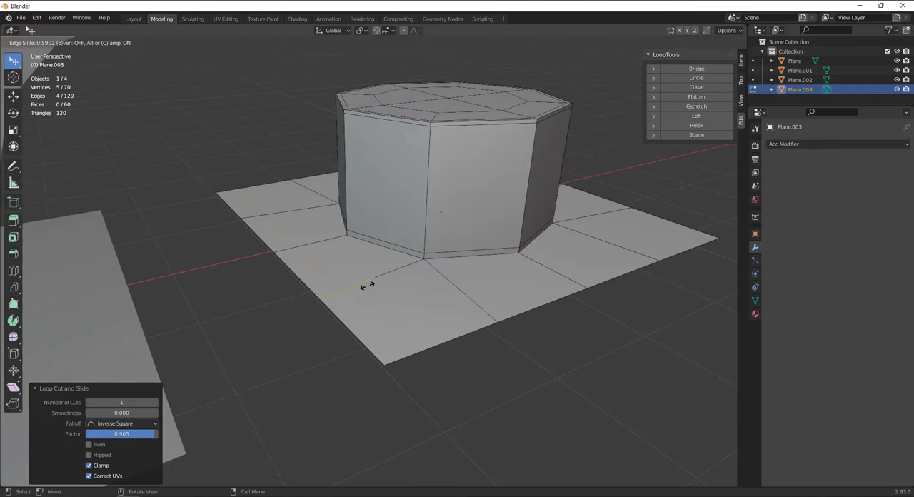
pyautogui.click(354, 292)
pyautogui.hotkey('ctrl', 'r')
pyautogui.click(460, 305)
pyautogui.click(486, 342)
pyautogui.moveTo(491, 341); pyautogui.dragTo(464, 339, button='middle')
# Add loop cuts along the two remaining outer borders of the base plane, slid close to the edges
pyautogui.hotkey('ctrl', 'r')
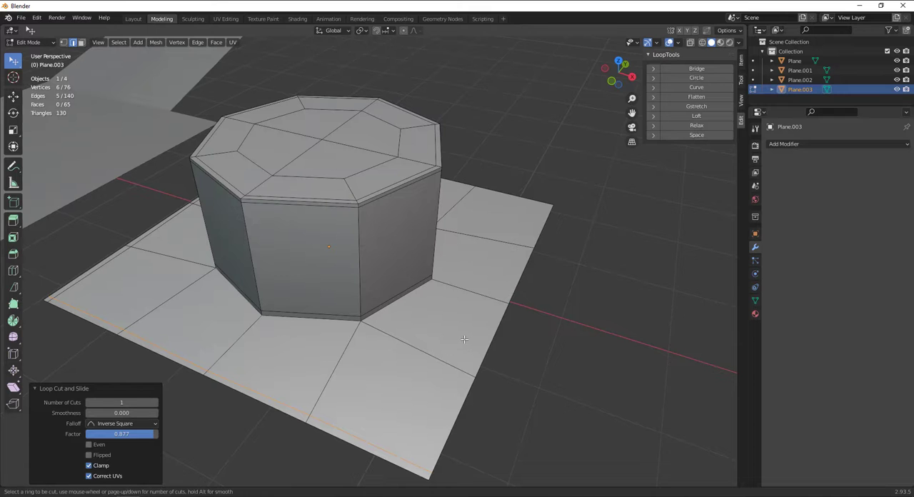
pyautogui.click(491, 303)
pyautogui.click(524, 310)
pyautogui.moveTo(510, 312); pyautogui.dragTo(412, 346, button='middle')
pyautogui.hotkey('ctrl', 'r')
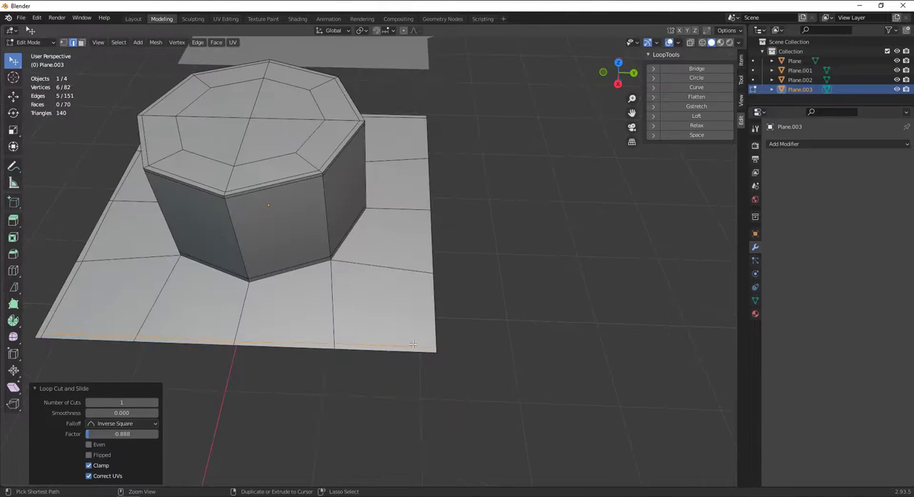
pyautogui.click(413, 345)
pyautogui.click(449, 336)
pyautogui.moveTo(313, 250); pyautogui.dragTo(414, 221, button='middle')
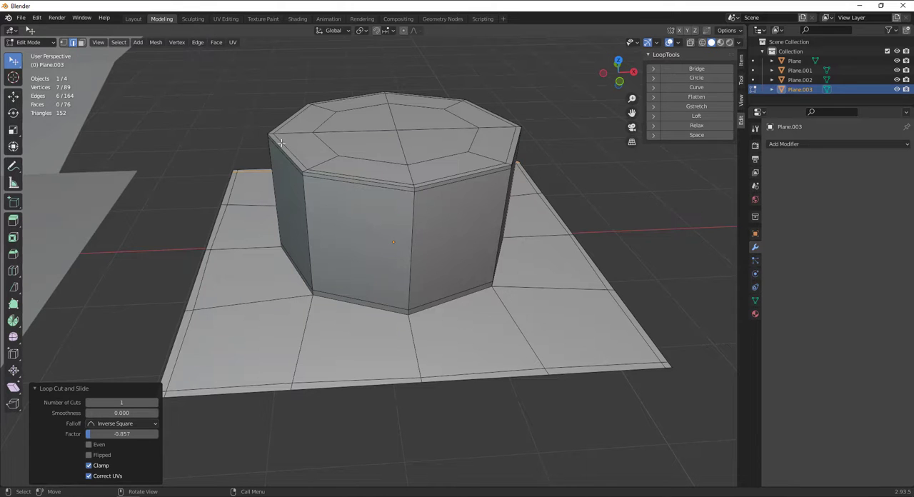
# Return to Object Mode, add a Subdivision Surface modifier to the cylinder plane, and shade it smooth
pyautogui.press('Tab')
pyautogui.scroll(-4, 299, 124)
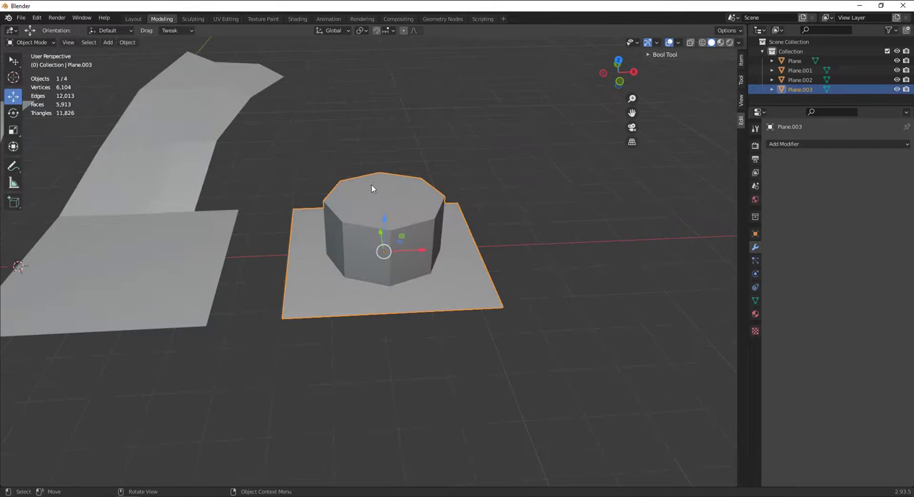
pyautogui.keyDown('shift'); pyautogui.moveTo(337, 190); pyautogui.dragTo(434, 215, button='middle'); pyautogui.keyUp('shift')
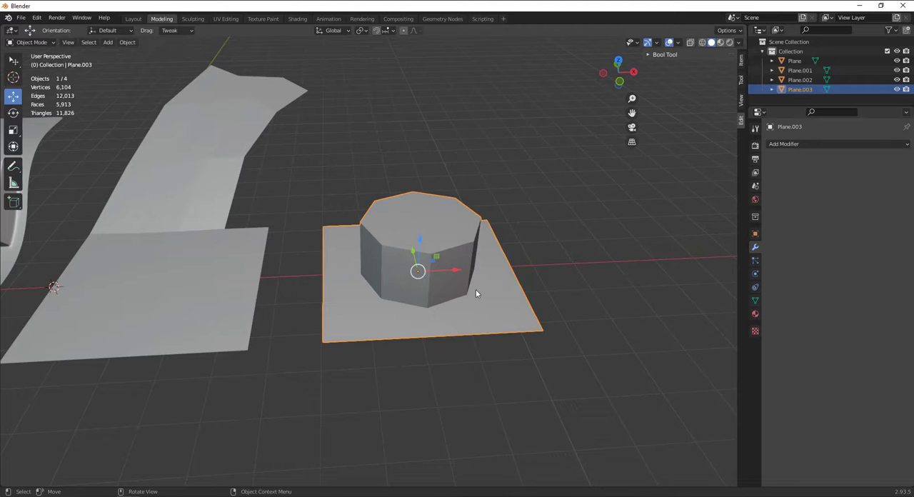
pyautogui.click(789, 144)
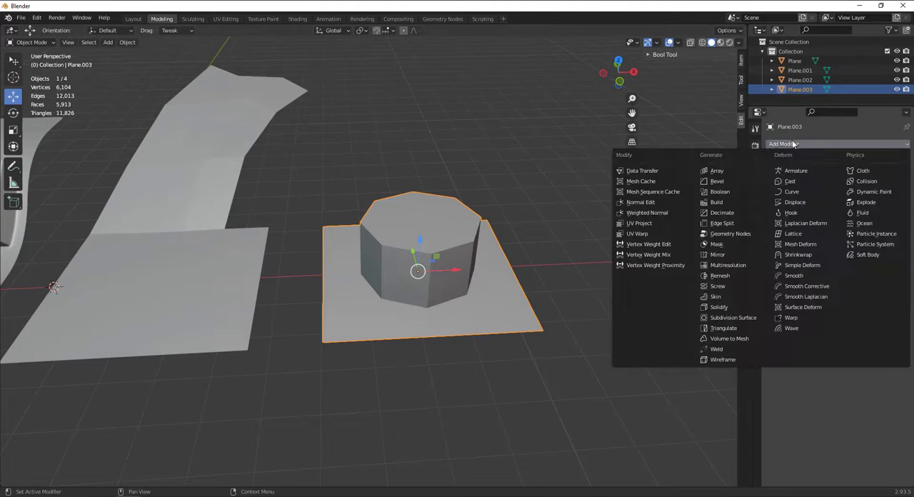
pyautogui.click(724, 317)
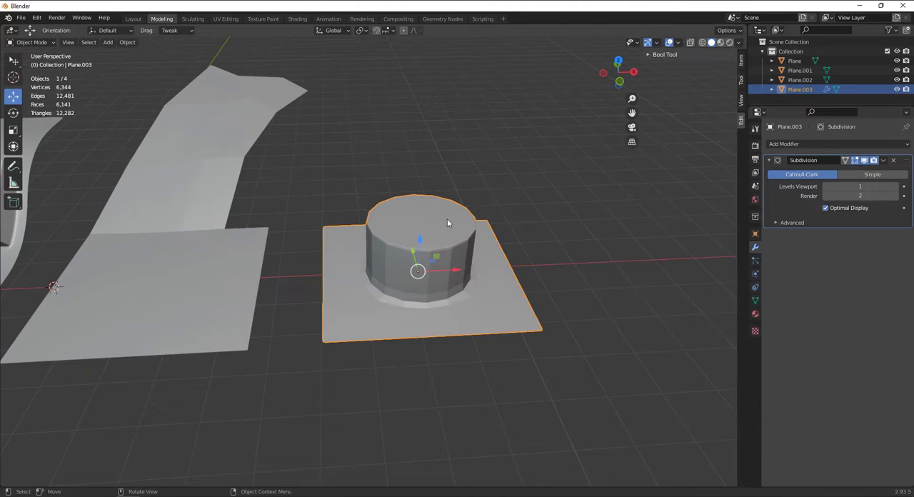
pyautogui.rightClick(429, 257)
pyautogui.click(428, 259)
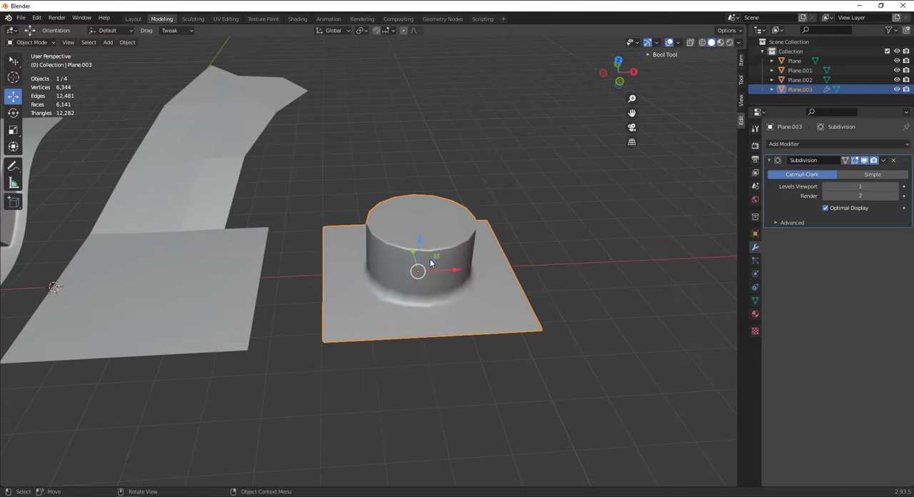
# Set the Subdivision modifier's viewport level to 2
pyautogui.scroll(3, 430, 260)
pyautogui.click(903, 187)
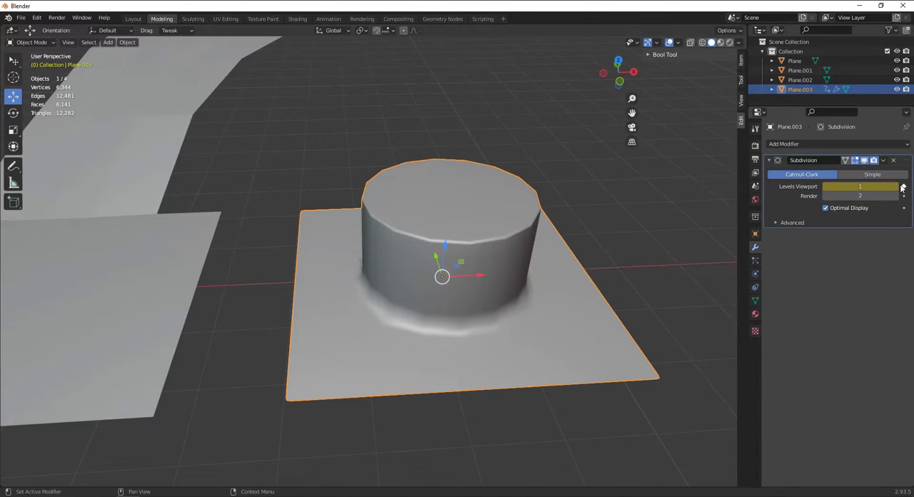
pyautogui.click(903, 188)
pyautogui.click(897, 188)
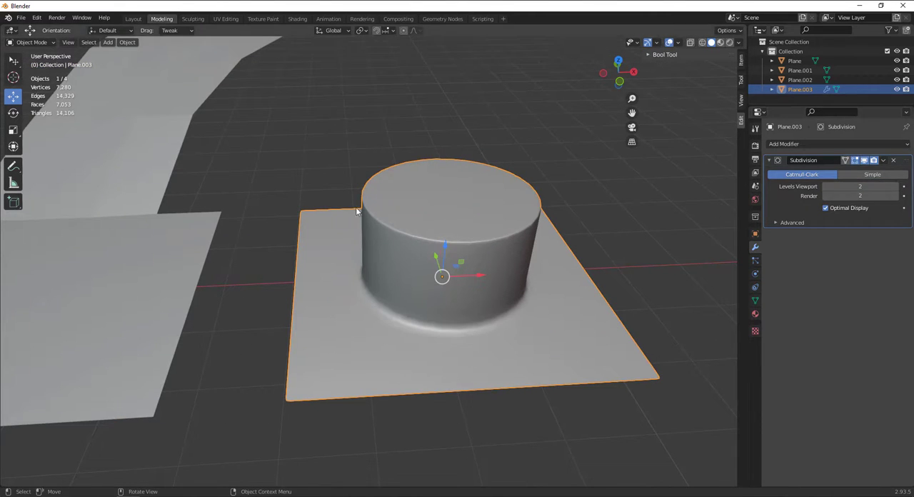
# Switch to the select tool and move the cylinder plane about 0.63 m along negative X, toward the strip
pyautogui.press('w')
pyautogui.moveTo(471, 244); pyautogui.dragTo(435, 243)
pyautogui.scroll(-3, 471, 243)
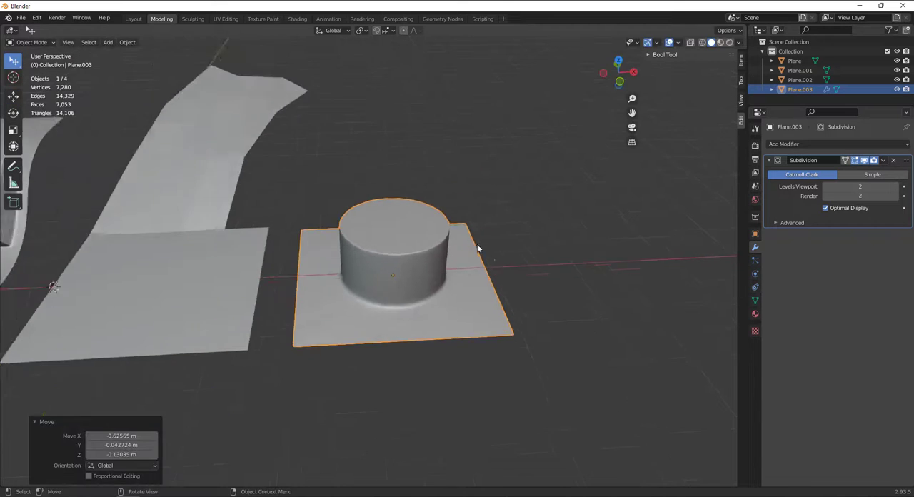
pyautogui.moveTo(477, 243)
pyautogui.mouseDown(button='middle')
pyautogui.moveTo(413, 270)
pyautogui.moveTo(468, 244)
pyautogui.moveTo(464, 254)
pyautogui.mouseUp(button='middle')
pyautogui.scroll(3, 369, 245)
pyautogui.scroll(-3, 390, 251)
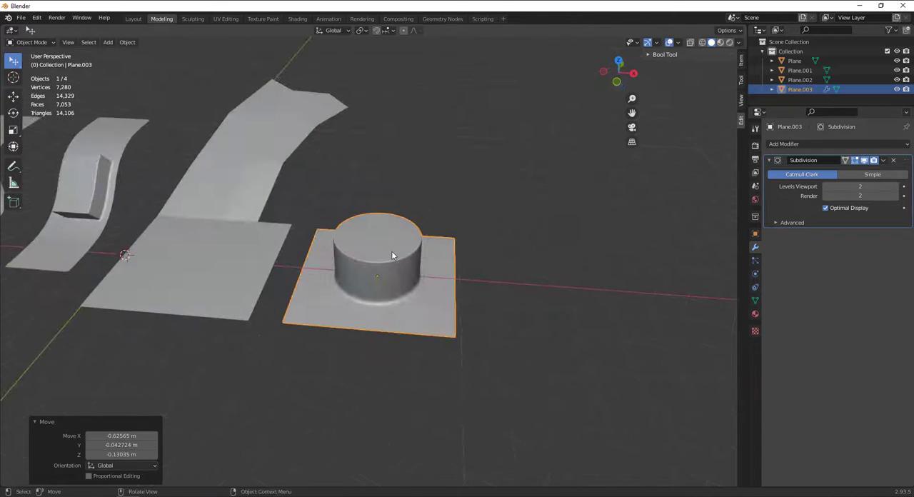
pyautogui.scroll(3, 392, 251)
# Apply the cylinder plane's Subdivision modifier, inspect the resulting mesh in Edit Mode, and clear the selection
pyautogui.press('Tab')
pyautogui.scroll(2, 407, 243)
pyautogui.press('Tab')
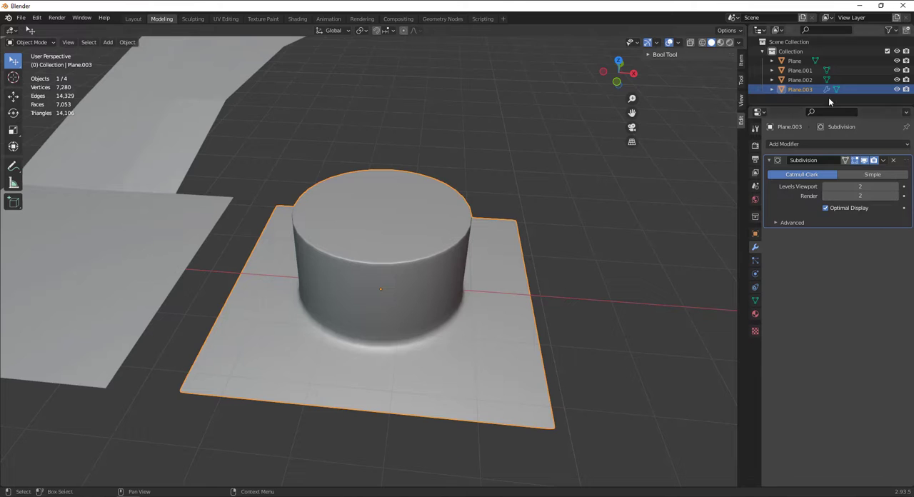
pyautogui.click(884, 162)
pyautogui.click(878, 171)
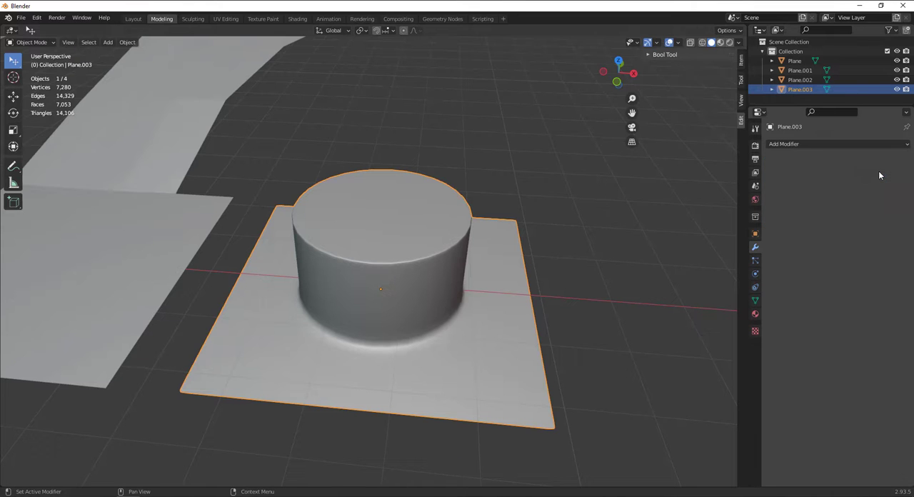
pyautogui.press('Tab')
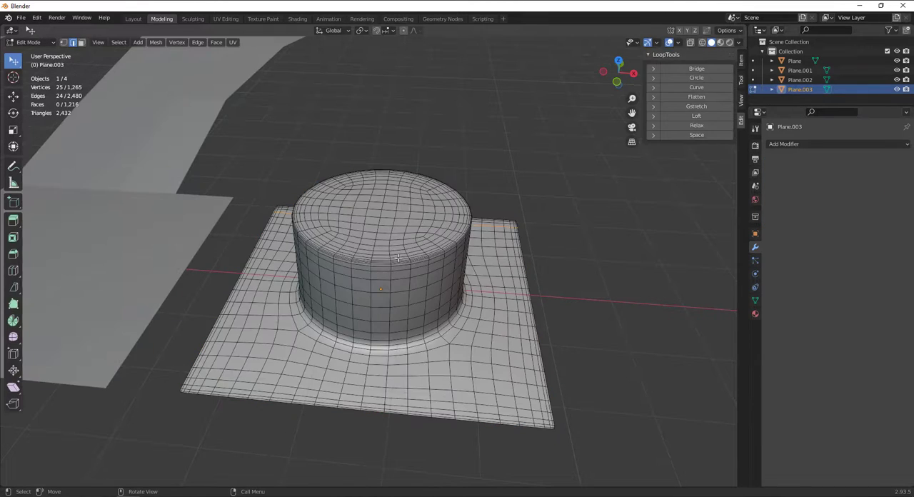
pyautogui.moveTo(398, 261); pyautogui.dragTo(380, 270, button='middle')
pyautogui.scroll(-5, 379, 270)
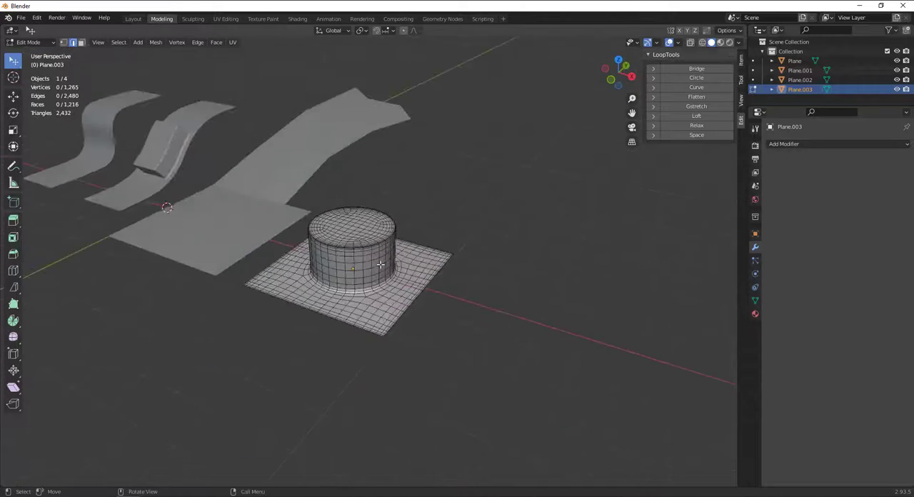
# Return to Object Mode, select the neighbouring extruded strip with the filled gap, and shade it smooth
pyautogui.press('Tab')
pyautogui.moveTo(284, 246); pyautogui.dragTo(350, 173, button='middle')
pyautogui.click(350, 173)
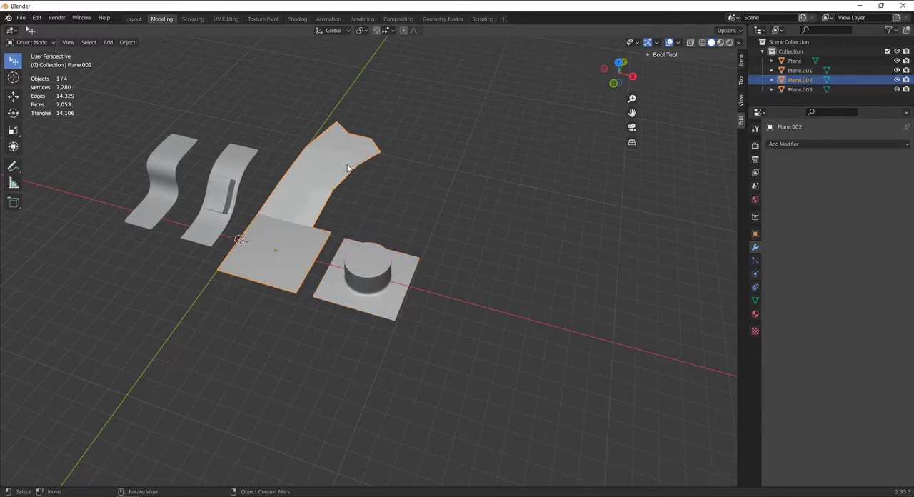
pyautogui.rightClick(342, 167)
pyautogui.click(341, 168)
pyautogui.scroll(3, 341, 168)
# Add a Subdivision Surface modifier to the extruded strip, apply it, and deselect the object
pyautogui.click(886, 145)
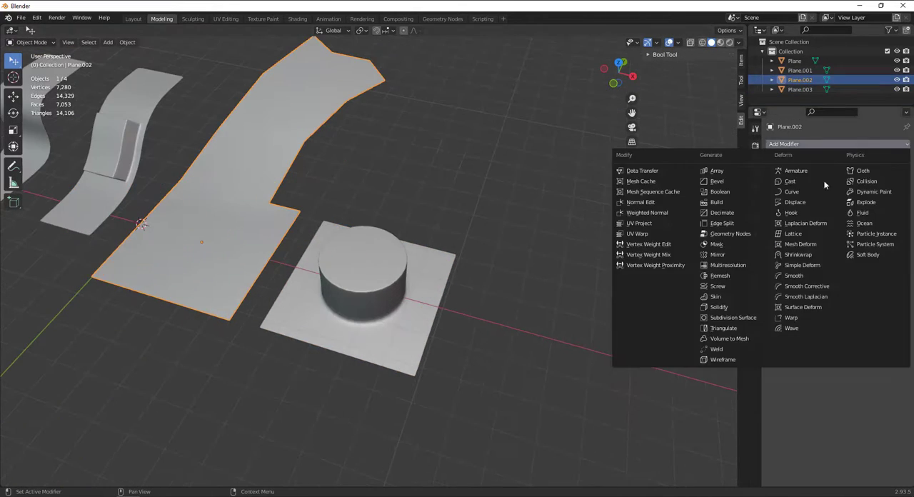
pyautogui.click(730, 317)
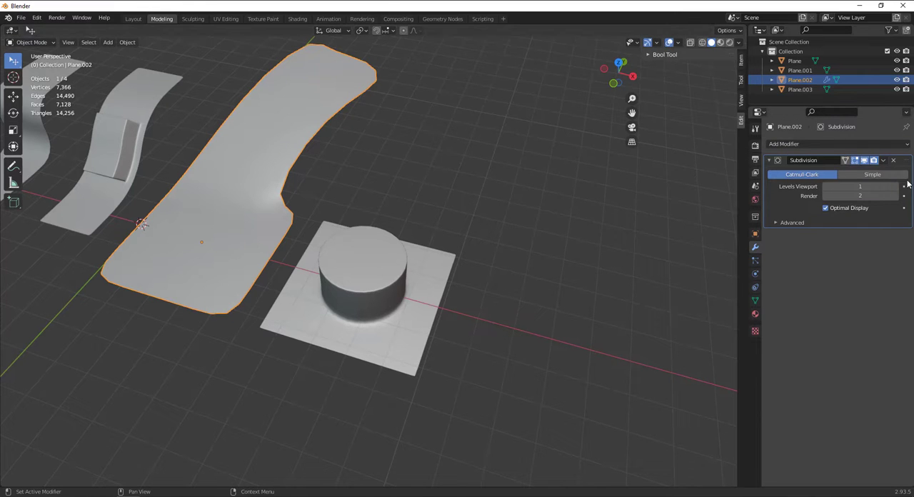
pyautogui.click(883, 161)
pyautogui.click(876, 172)
pyautogui.click(340, 117)
pyautogui.moveTo(340, 117); pyautogui.dragTo(206, 123, button='middle')
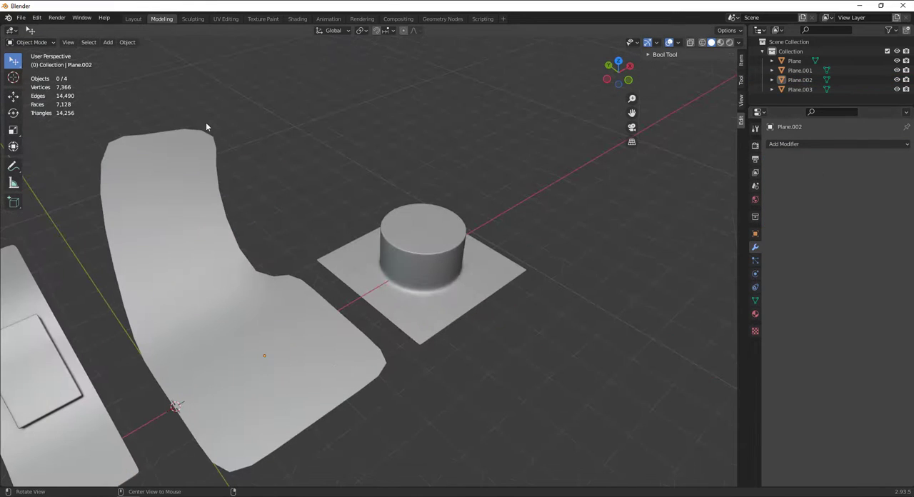
# Check the smoothed strip by briefly entering Edit Mode, and select the plane with the raised cylinder
pyautogui.click(197, 193)
pyautogui.press('Tab')
pyautogui.press('Tab')
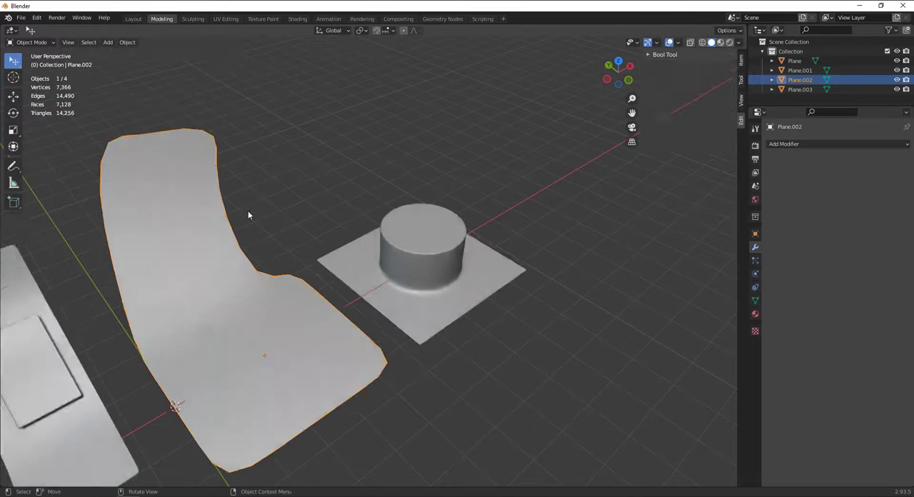
pyautogui.scroll(-5, 252, 212)
pyautogui.moveTo(472, 224); pyautogui.dragTo(421, 233, button='middle')
pyautogui.click(409, 255)
pyautogui.scroll(1, 691, 143)
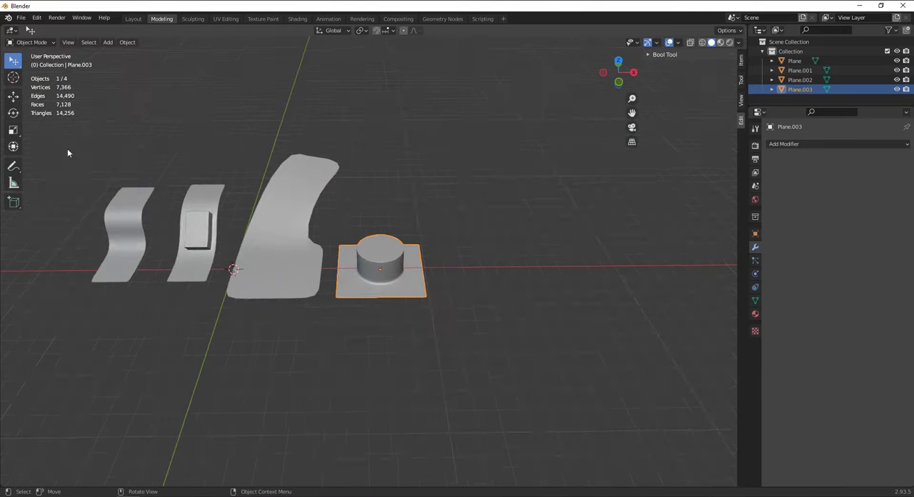
# Add a 2 m cube and move it about 15.17 m along X, beyond the cylinder plane
pyautogui.hotkey('shift', 'a')
pyautogui.moveTo(399, 173)
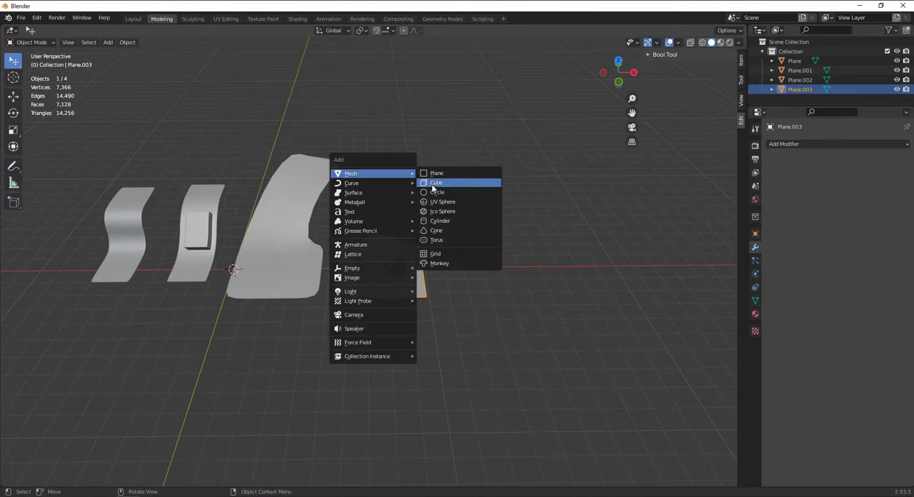
pyautogui.click(435, 183)
pyautogui.click(14, 95)
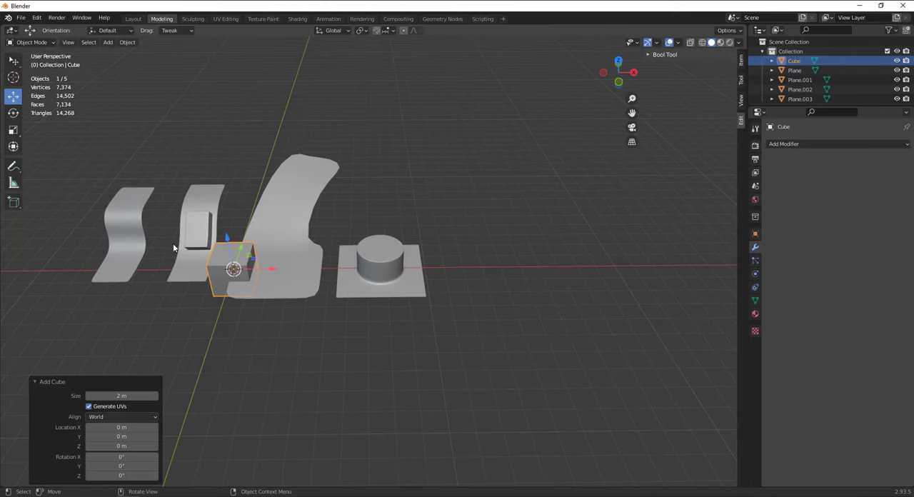
pyautogui.moveTo(262, 266); pyautogui.dragTo(550, 250)
# Expand the Bool Tool options in Object Mode and compare them with the cube's LoopTools options in Edit Mode
pyautogui.click(665, 55)
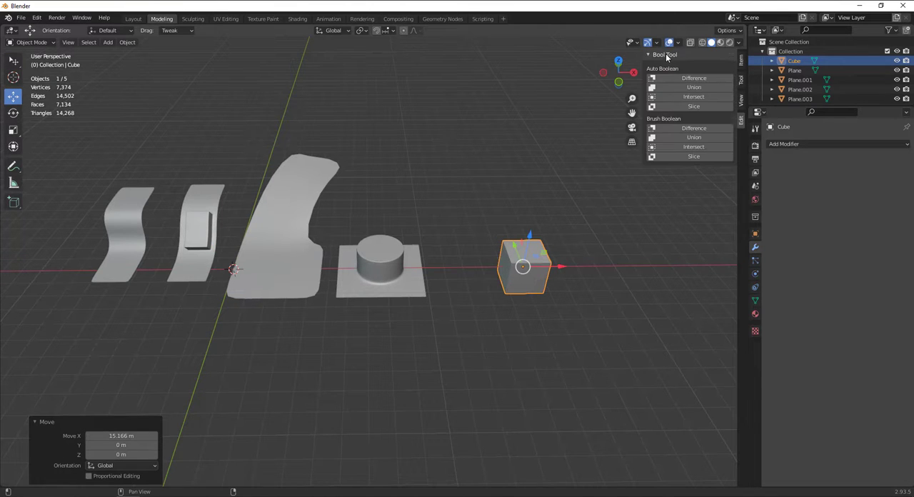
pyautogui.press('Tab')
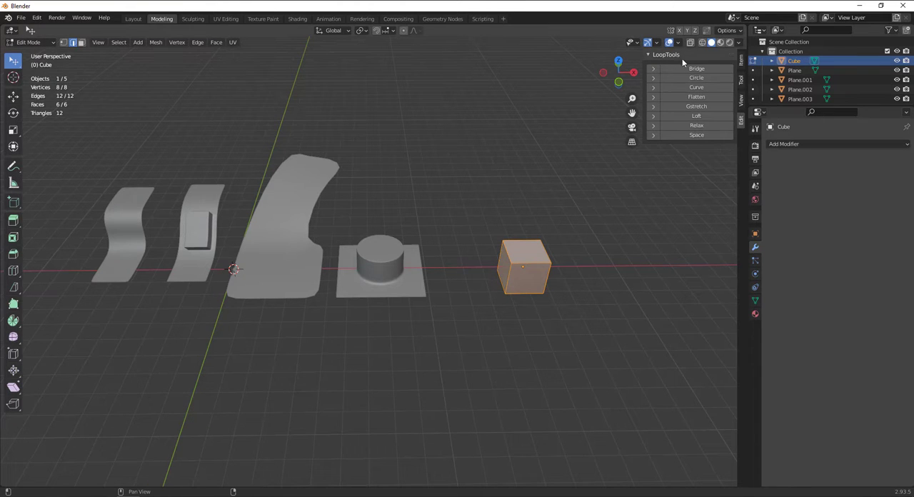
pyautogui.press('Tab')
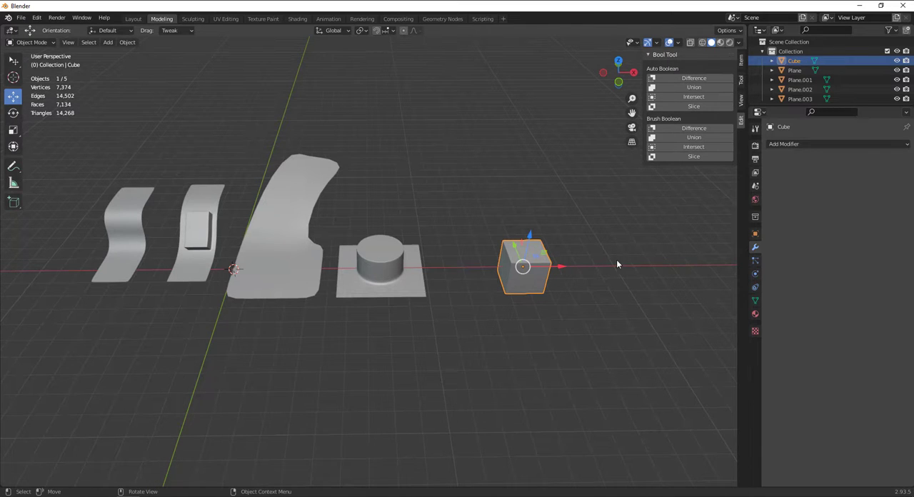
pyautogui.moveTo(618, 264); pyautogui.dragTo(465, 257, button='middle')
pyautogui.press('Tab')
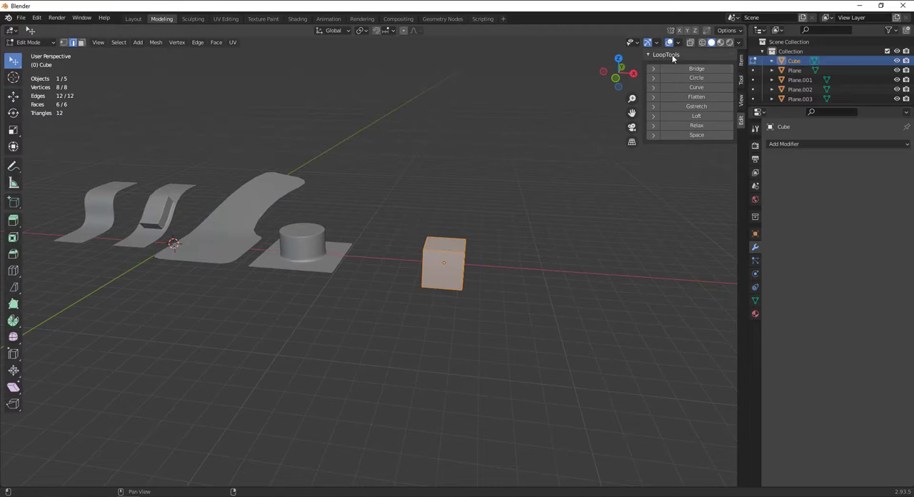
# Switch to face selection and extrude the cube's top face upward twice to form a three-block column
pyautogui.click(454, 241)
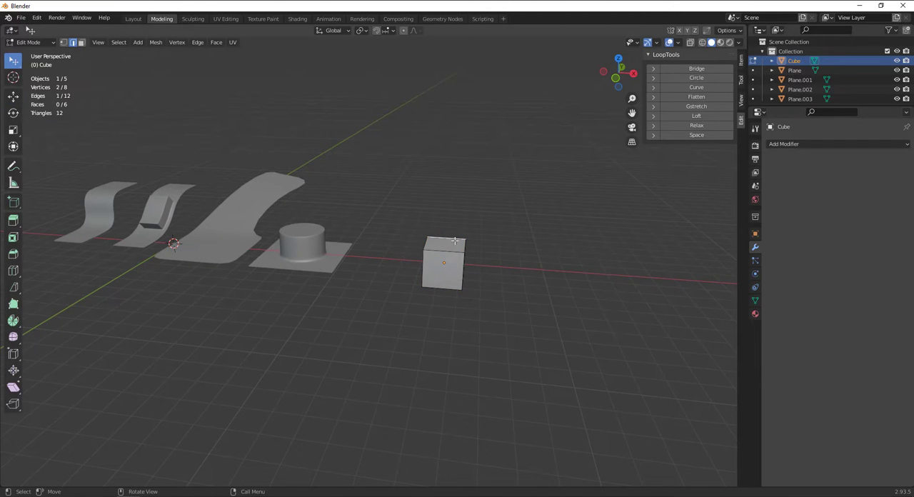
pyautogui.click(82, 42)
pyautogui.click(444, 244)
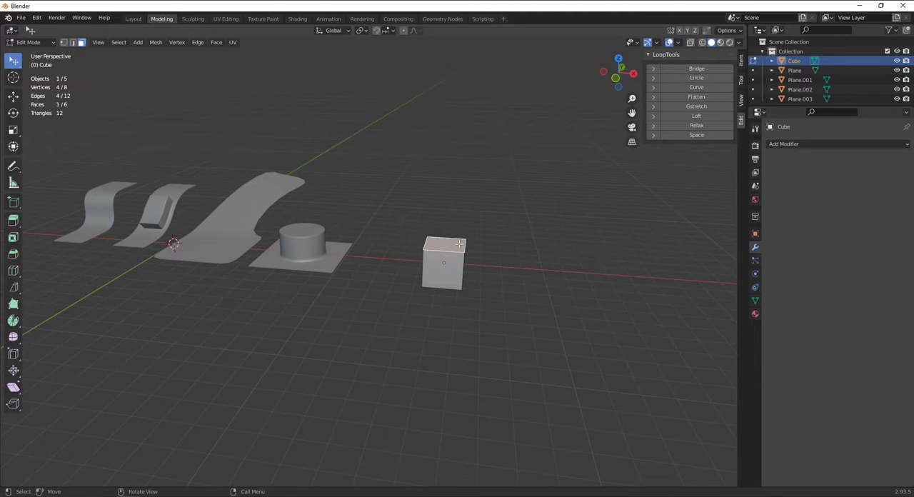
pyautogui.press('KP_Decimal')
pyautogui.scroll(-8, 447, 255)
pyautogui.moveTo(447, 255); pyautogui.dragTo(392, 259, button='middle')
pyautogui.press('e')
pyautogui.click(428, 190)
pyautogui.press('e')
pyautogui.click(443, 132)
pyautogui.scroll(-3, 414, 229)
# Duplicate the whole column within the mesh, offset about 9.87 m in X, 2.03 m in Y and 0.52 m in Z
pyautogui.press('a')
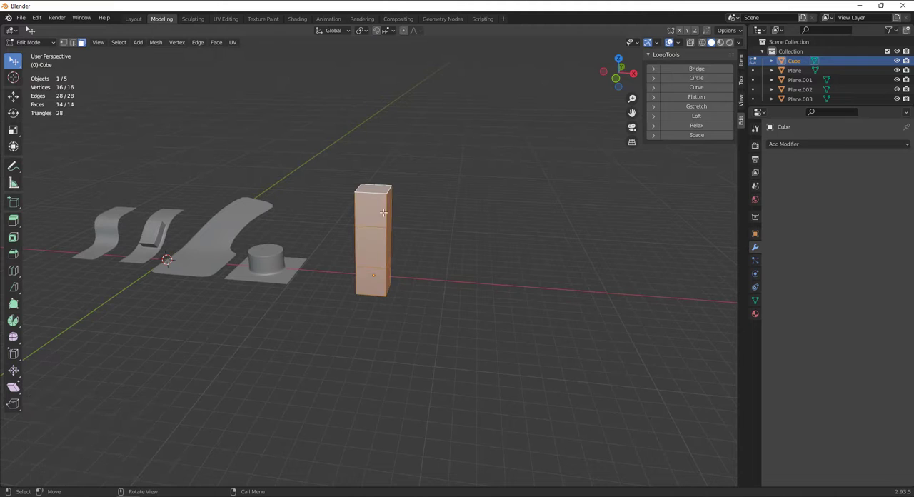
pyautogui.hotkey('alt', 'a')
pyautogui.press('a')
pyautogui.hotkey('shift', 'd')
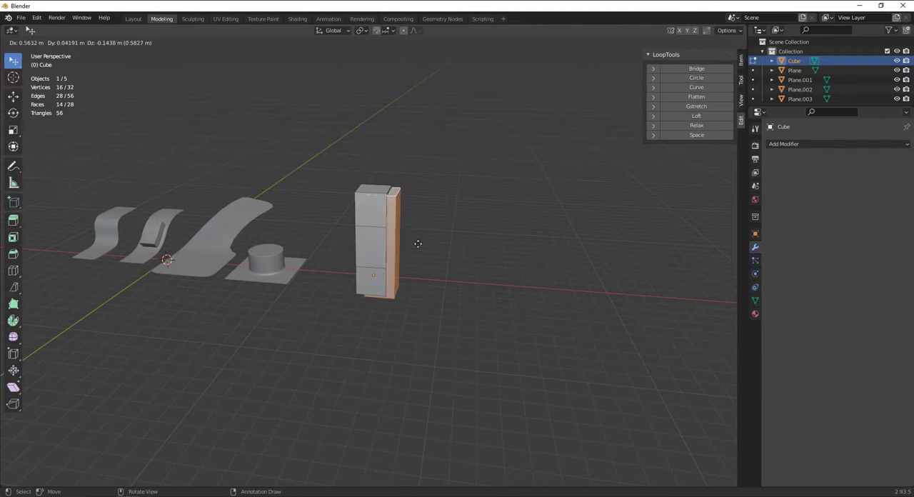
pyautogui.click(554, 226)
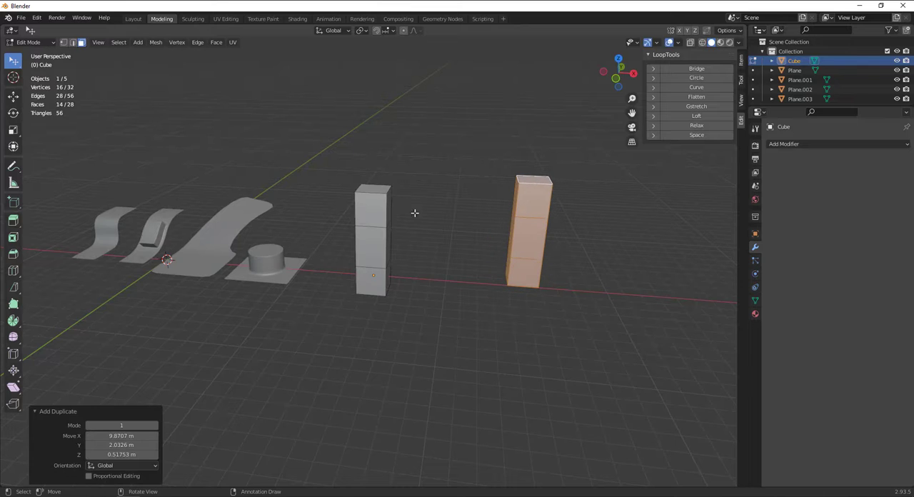
# Select the facing inner faces of both columns' top blocks and connect them with the LoopTools Bridge
pyautogui.click(414, 206)
pyautogui.moveTo(415, 207); pyautogui.dragTo(415, 257, button='middle')
pyautogui.click(396, 214)
pyautogui.scroll(2, 431, 229)
pyautogui.click(377, 229)
pyautogui.keyDown('shift'); pyautogui.moveTo(525, 208); pyautogui.dragTo(468, 257, button='middle'); pyautogui.keyUp('shift')
pyautogui.keyDown('shift'); pyautogui.click(505, 247); pyautogui.keyUp('shift')
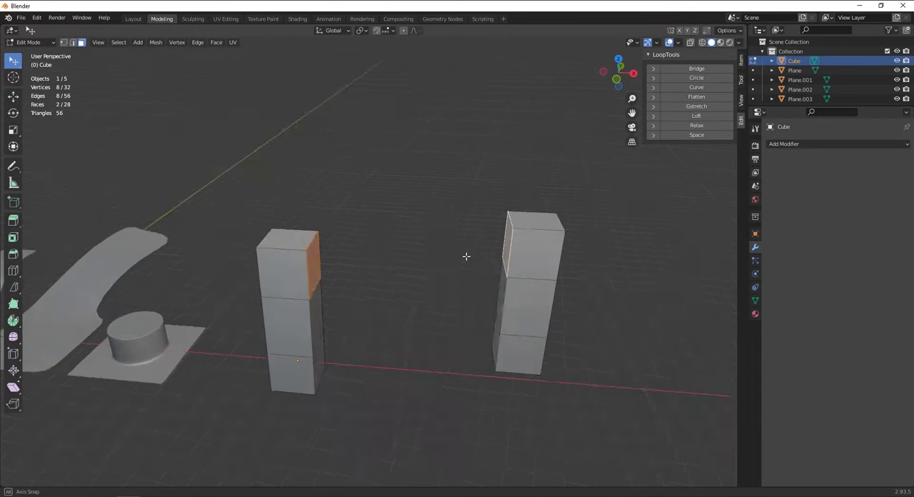
pyautogui.click(697, 68)
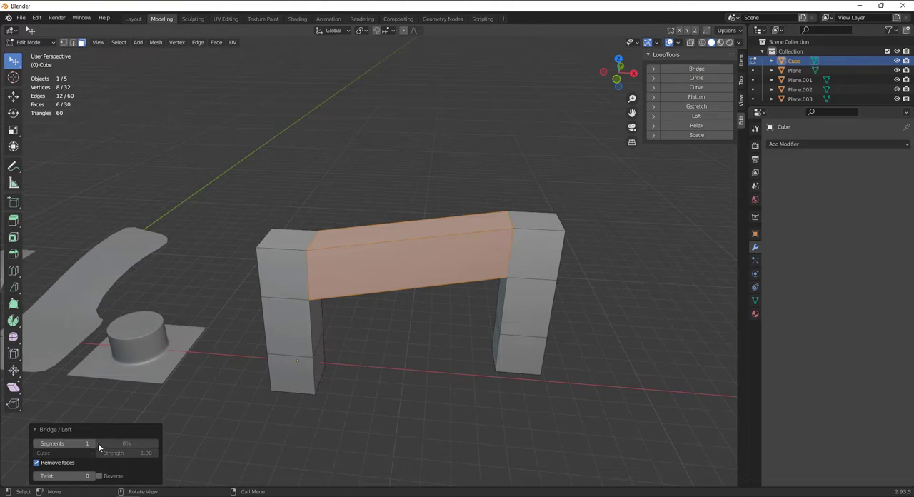
# Experiment with the upper bridge's twist, and set it to 20 segments, strength 0.07 and twist 0
pyautogui.moveTo(91, 443); pyautogui.dragTo(114, 448)
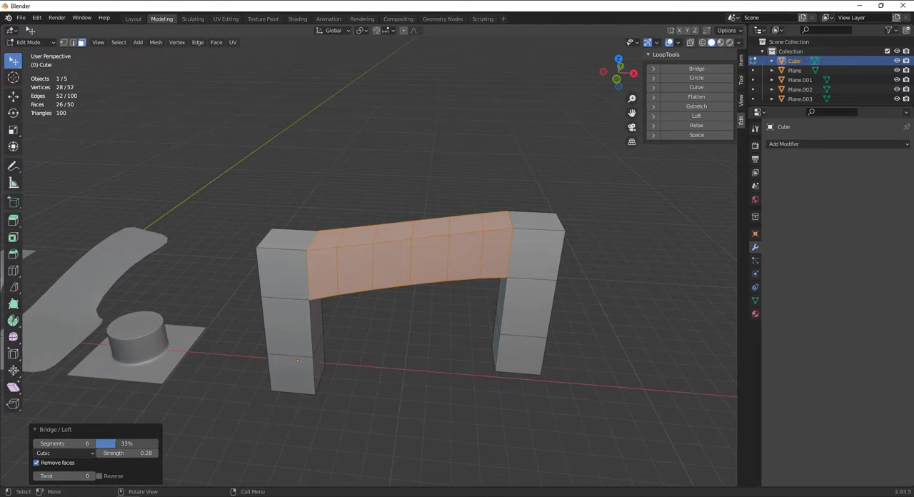
pyautogui.moveTo(61, 474)
pyautogui.mouseDown()
pyautogui.moveTo(81, 474)
pyautogui.moveTo(71, 476)
pyautogui.mouseUp()
pyautogui.moveTo(77, 441); pyautogui.dragTo(123, 452)
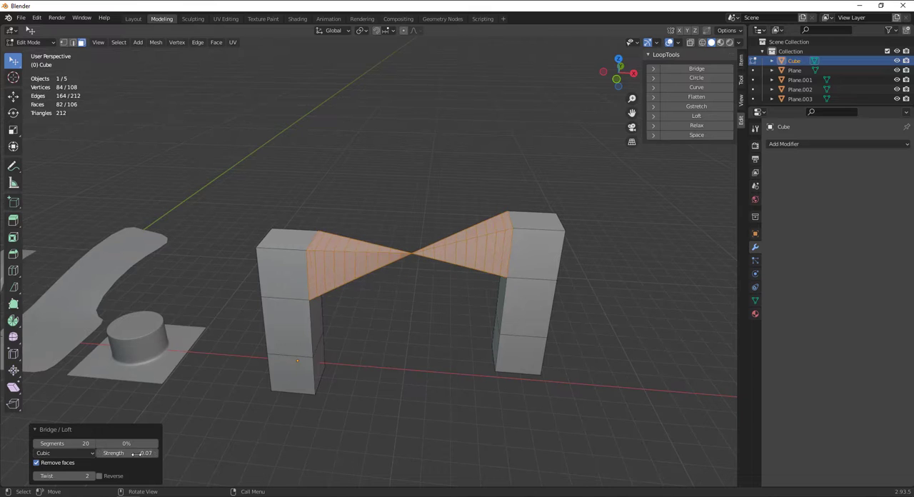
pyautogui.moveTo(61, 477); pyautogui.dragTo(51, 476)
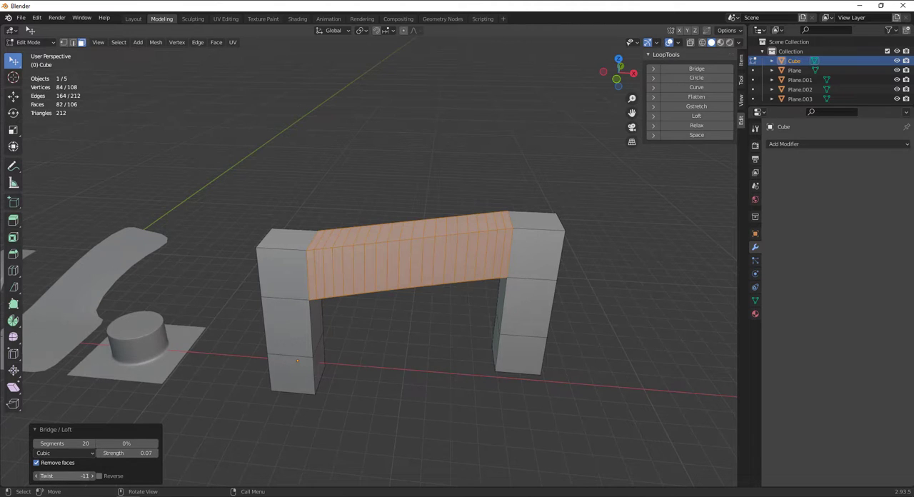
pyautogui.click(63, 477)
pyautogui.write('0')
pyautogui.press('Return')
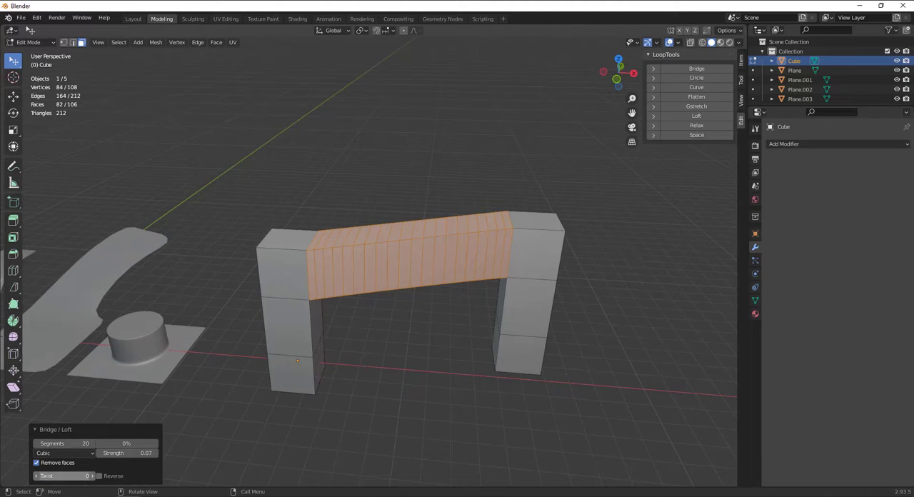
# Try the upper bridge's Reverse option and switch it off, set Twist to 1, and reduce the segments to 8
pyautogui.click(99, 476)
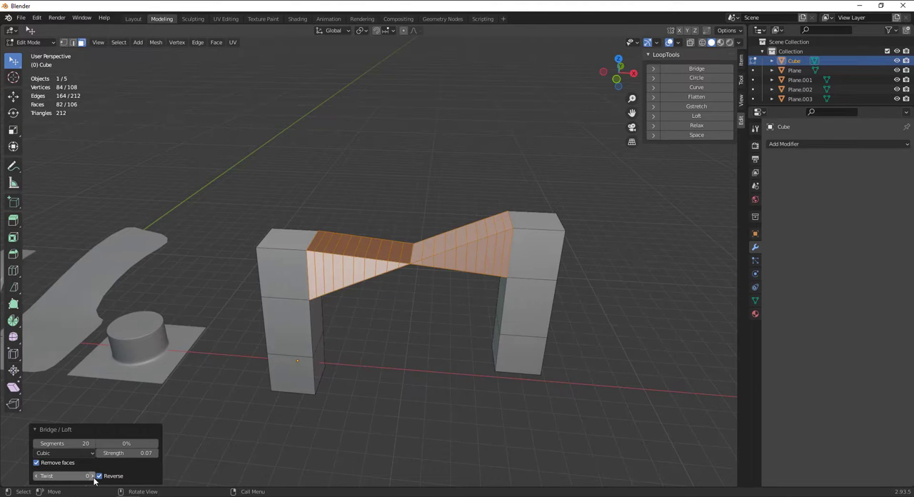
pyautogui.click(98, 477)
pyautogui.click(92, 476)
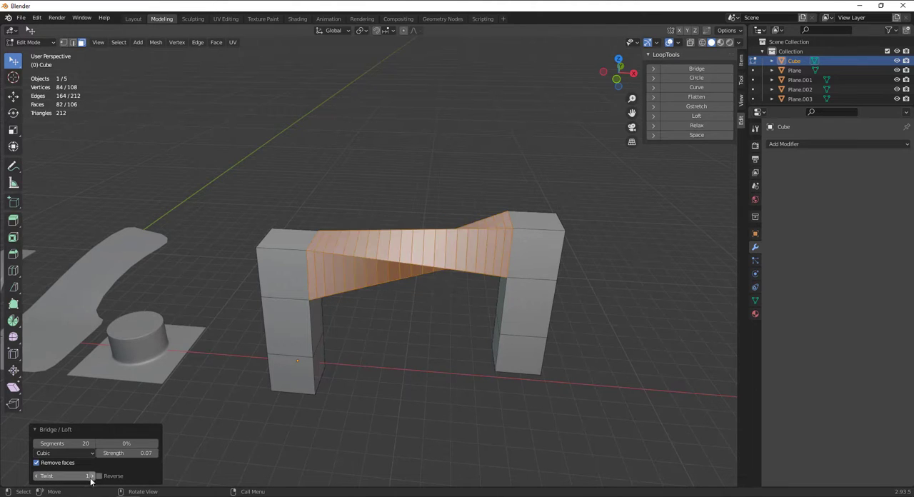
pyautogui.click(92, 476)
pyautogui.click(36, 476)
pyautogui.moveTo(522, 252); pyautogui.dragTo(443, 286, button='middle')
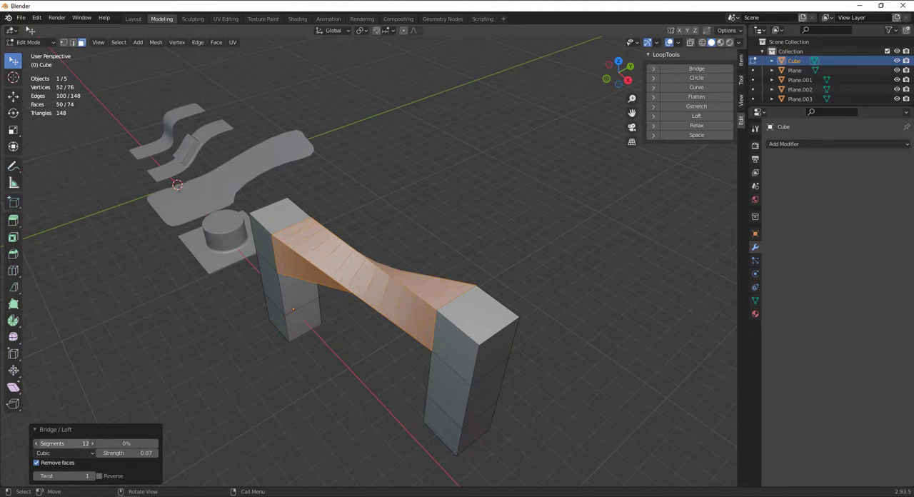
pyautogui.moveTo(66, 443)
pyautogui.mouseDown()
pyautogui.moveTo(43, 444)
pyautogui.moveTo(67, 444)
pyautogui.mouseUp()
# Bridge the facing inner faces of the columns' lowest blocks using 4 segments and twist 0
pyautogui.moveTo(347, 284)
pyautogui.mouseDown(button='middle')
pyautogui.moveTo(523, 212)
pyautogui.moveTo(383, 251)
pyautogui.moveTo(353, 283)
pyautogui.mouseUp(button='middle')
pyautogui.scroll(2, 514, 219)
pyautogui.click(369, 343)
pyautogui.moveTo(374, 347); pyautogui.dragTo(410, 349, button='middle')
pyautogui.click(273, 413)
pyautogui.keyDown('shift'); pyautogui.click(512, 356); pyautogui.keyUp('shift')
pyautogui.moveTo(512, 356); pyautogui.dragTo(681, 48, button='middle')
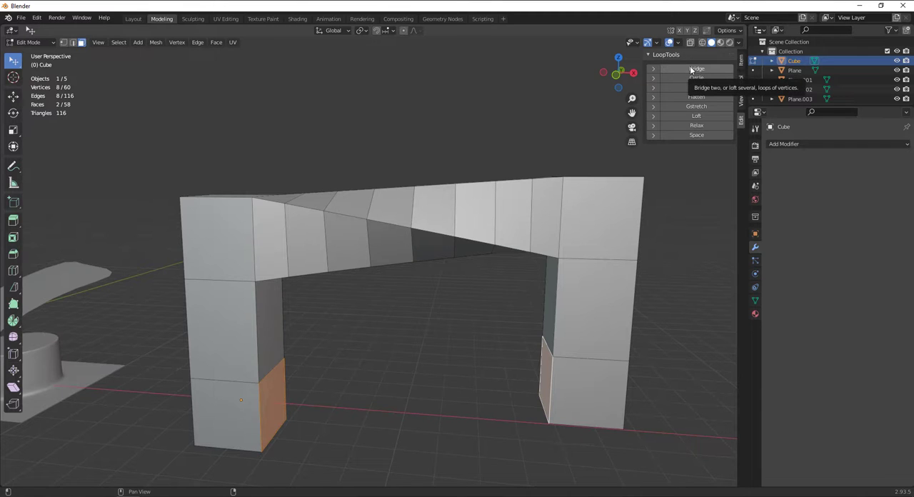
pyautogui.click(652, 70)
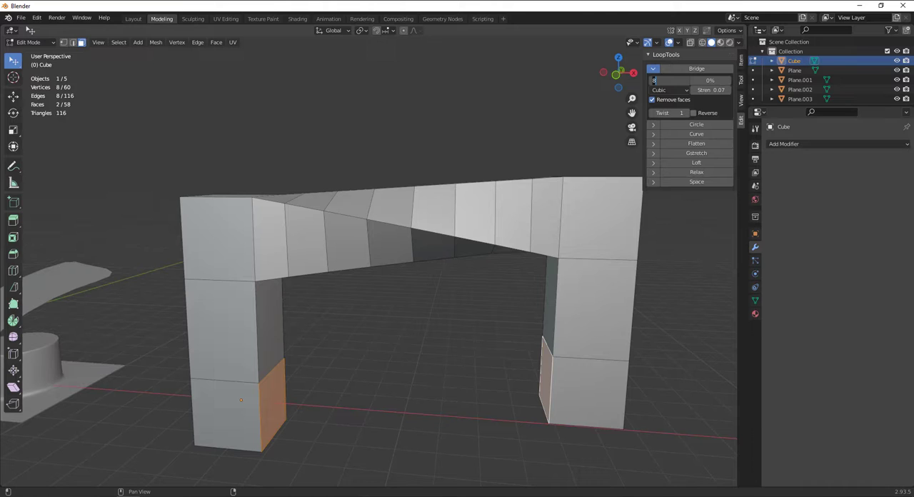
pyautogui.press('BackSpace')
pyautogui.write('4')
pyautogui.press('Return')
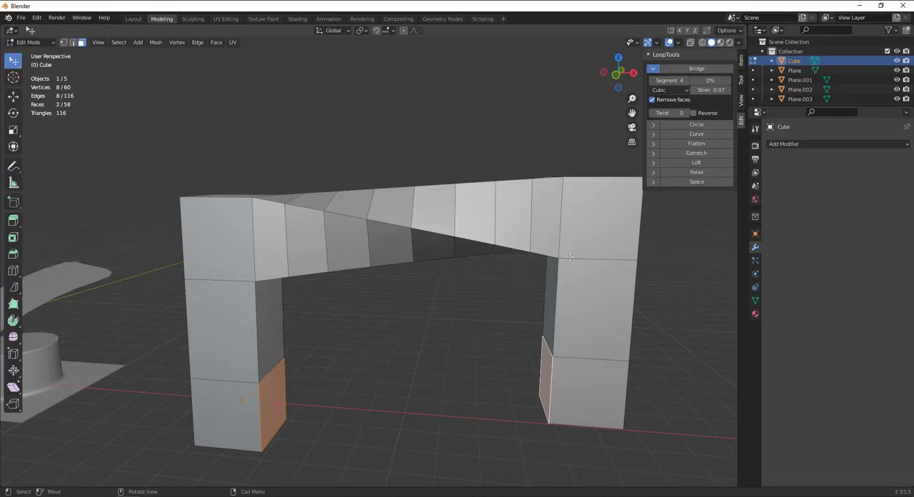
pyautogui.click(685, 70)
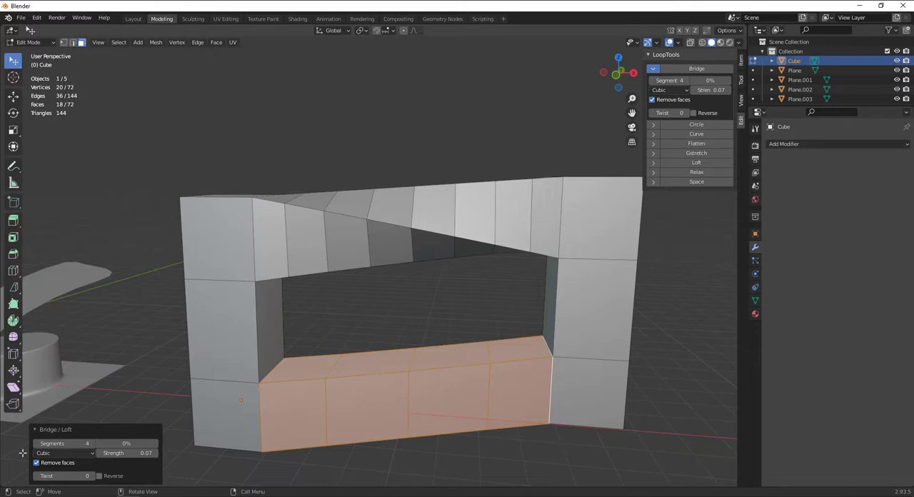
# Set the lower bridge's segments to 10 and twist to 1, and clear the selection
pyautogui.click(93, 476)
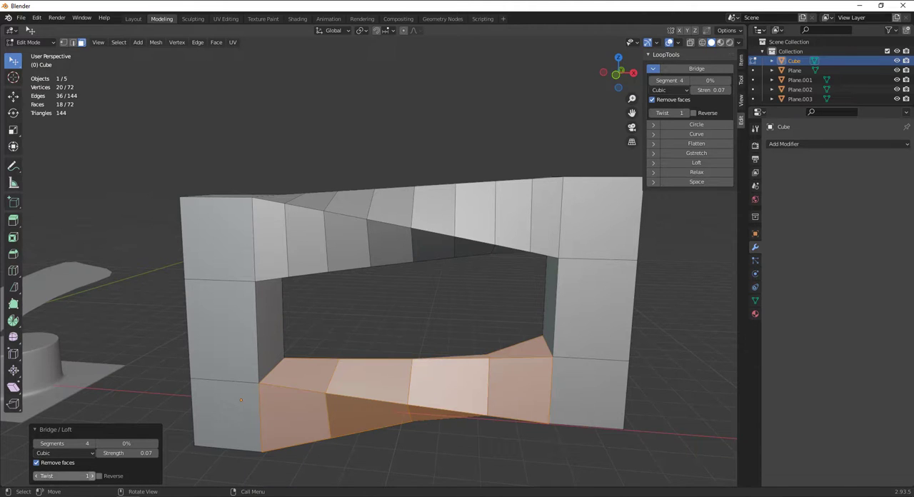
pyautogui.click(94, 476)
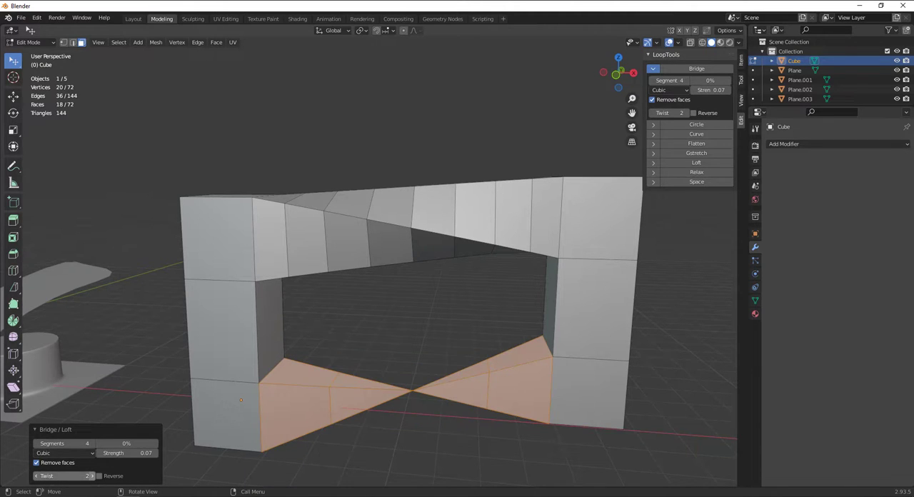
pyautogui.click(93, 444)
pyautogui.click(93, 444)
pyautogui.click(93, 444)
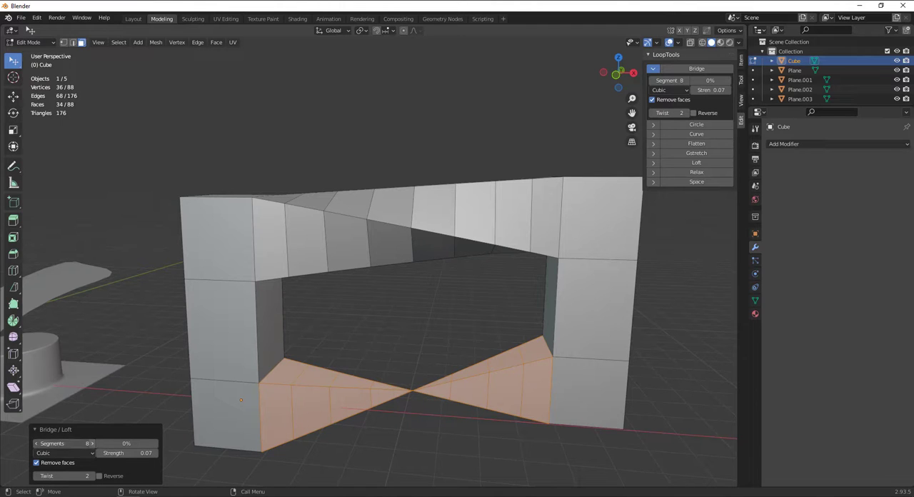
pyautogui.click(93, 444)
pyautogui.click(37, 476)
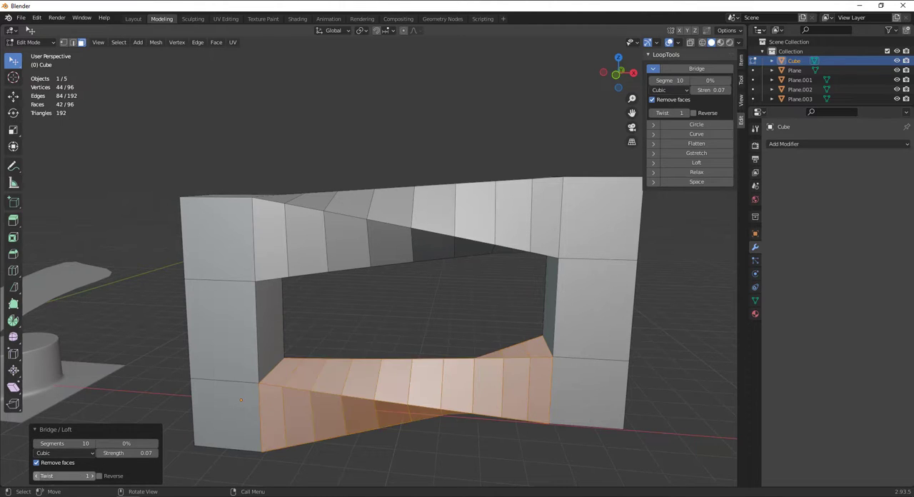
pyautogui.click(452, 319)
pyautogui.moveTo(451, 319); pyautogui.dragTo(511, 271, button='middle')
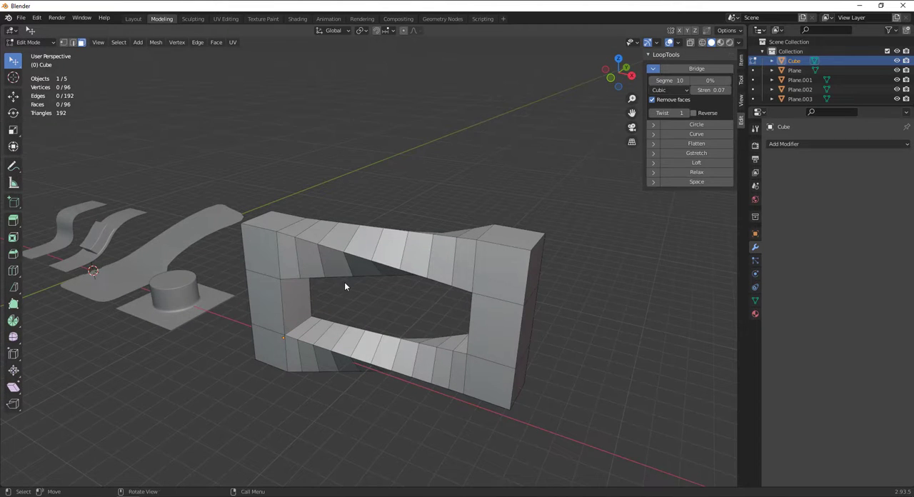
# Preview a Subdivision Surface modifier on the bridged frame and remove it
pyautogui.click(783, 143)
pyautogui.click(747, 318)
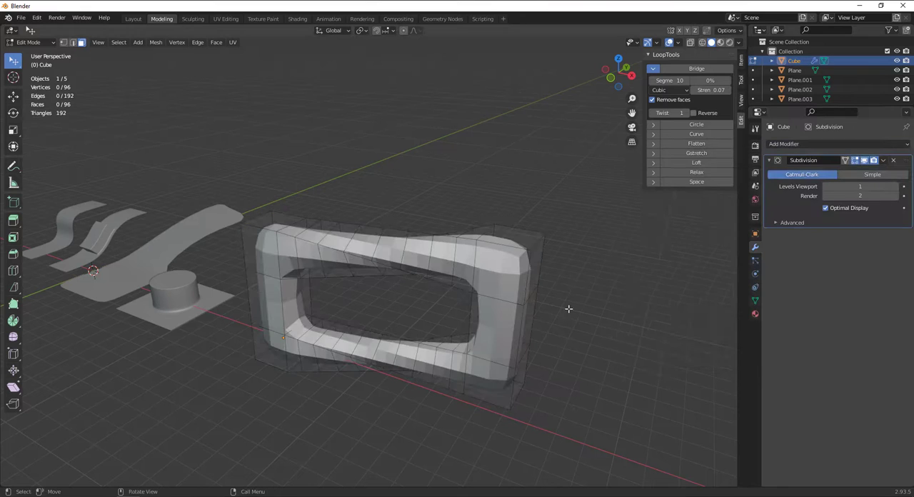
pyautogui.moveTo(357, 281); pyautogui.dragTo(480, 277, button='middle')
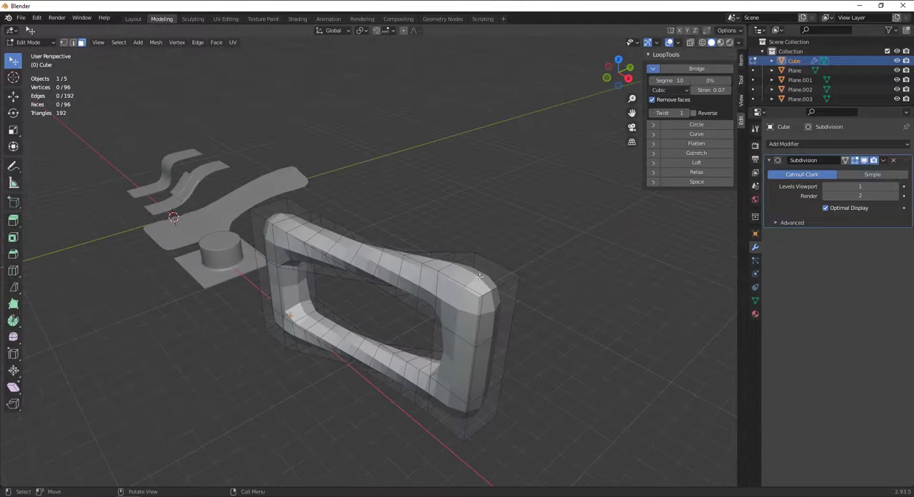
pyautogui.click(894, 161)
# Add two supporting edge loops lengthwise around the frame, slid towards opposite edges with factors of -0.874 and 0.843
pyautogui.hotkey('ctrl', 'r')
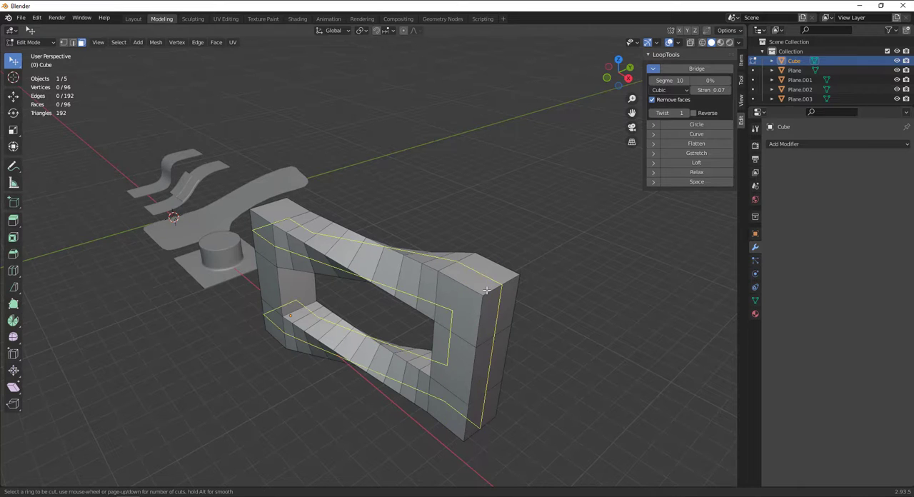
pyautogui.click(486, 292)
pyautogui.click(484, 299)
pyautogui.hotkey('ctrl', 'r')
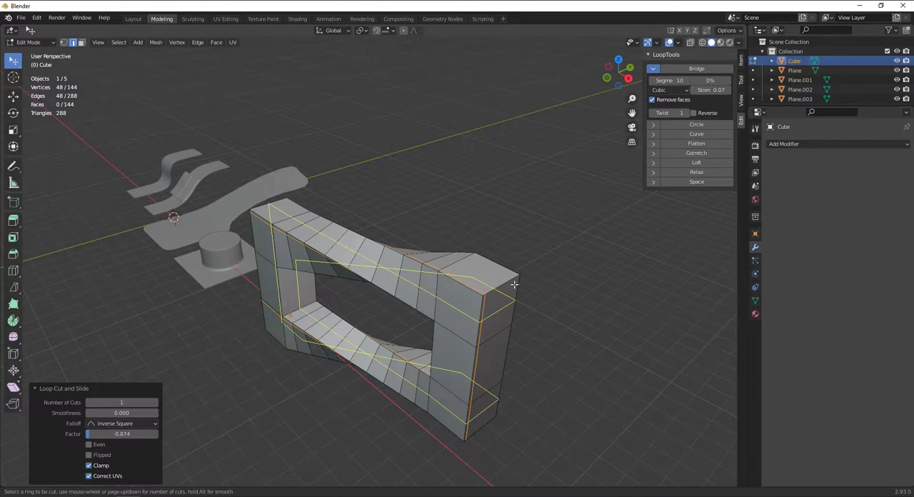
pyautogui.click(516, 284)
pyautogui.click(520, 272)
pyautogui.hotkey('ctrl', 'e')
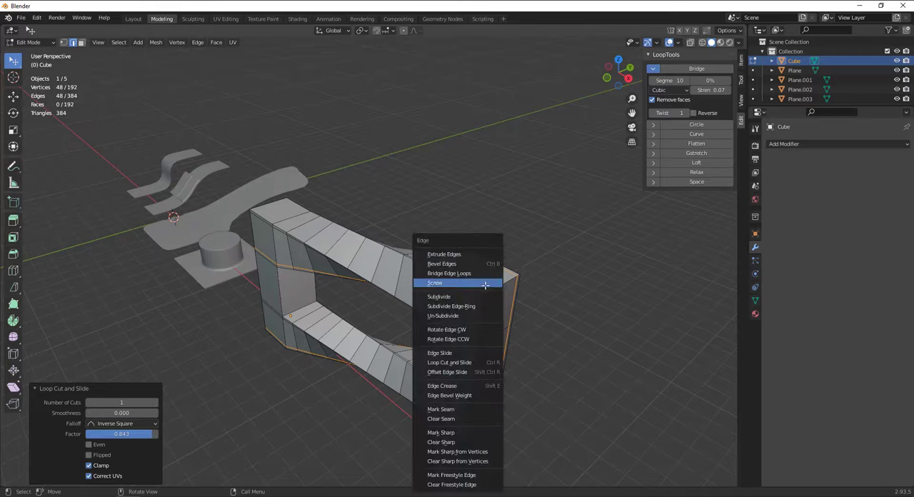
pyautogui.press('Escape')
# Add vertical supporting loops to the right column, near its outer and inner edges, with factors of -0.966 and 0.968
pyautogui.hotkey('ctrl', 'r')
pyautogui.click(441, 272)
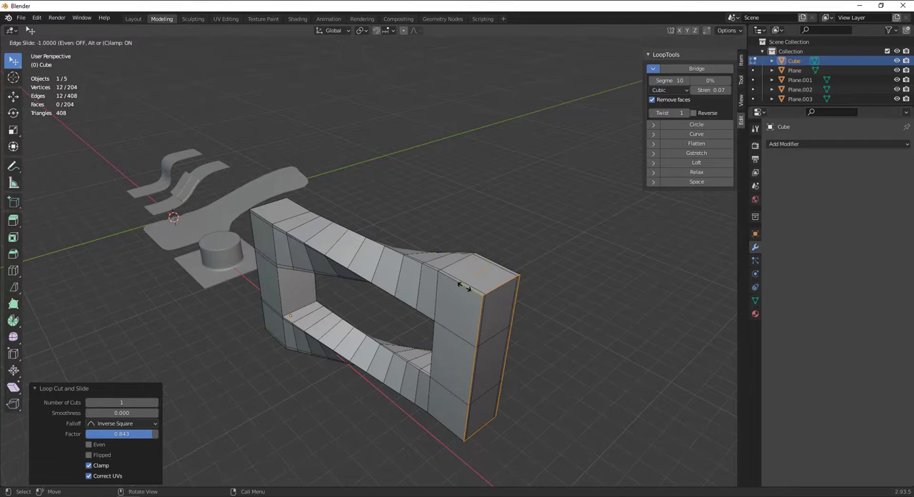
pyautogui.click(461, 283)
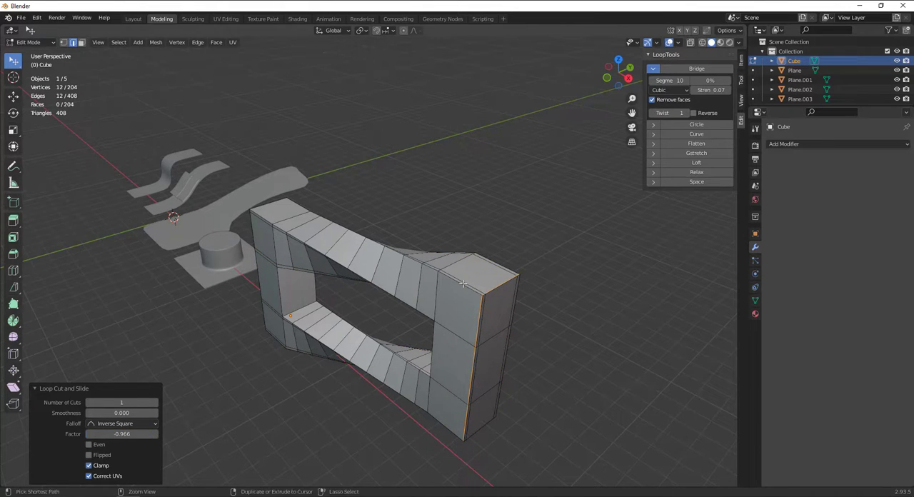
pyautogui.hotkey('ctrl', 'r')
pyautogui.click(457, 282)
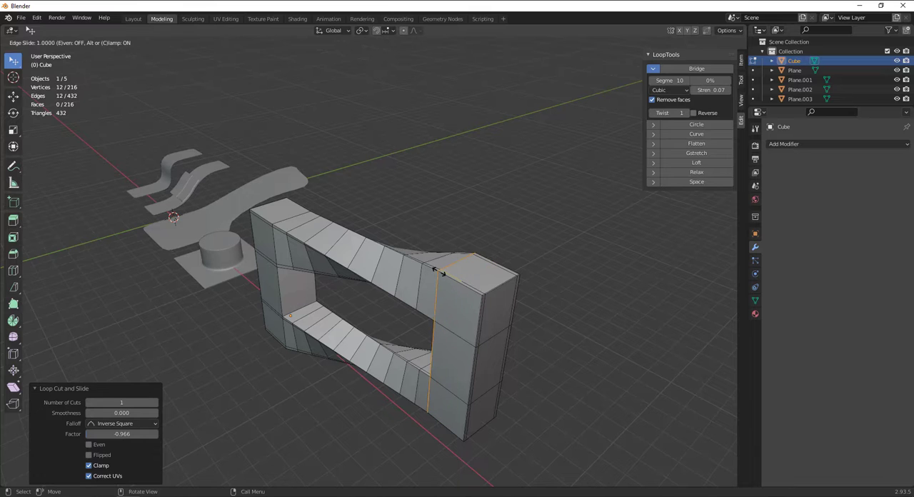
pyautogui.click(433, 285)
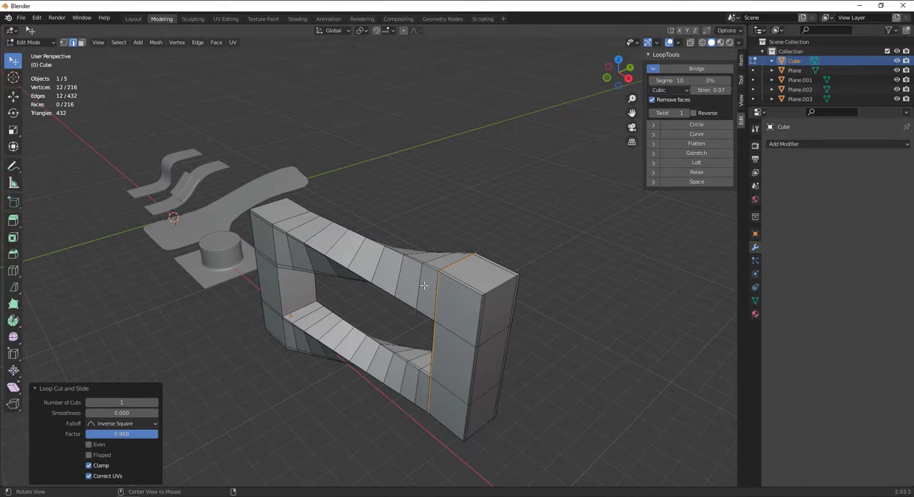
# Add vertical supporting loops to the left column, near its outer and inner edges, with factors of 0.933 and -0.919
pyautogui.moveTo(424, 286); pyautogui.dragTo(236, 229, button='middle')
pyautogui.hotkey('ctrl', 'r')
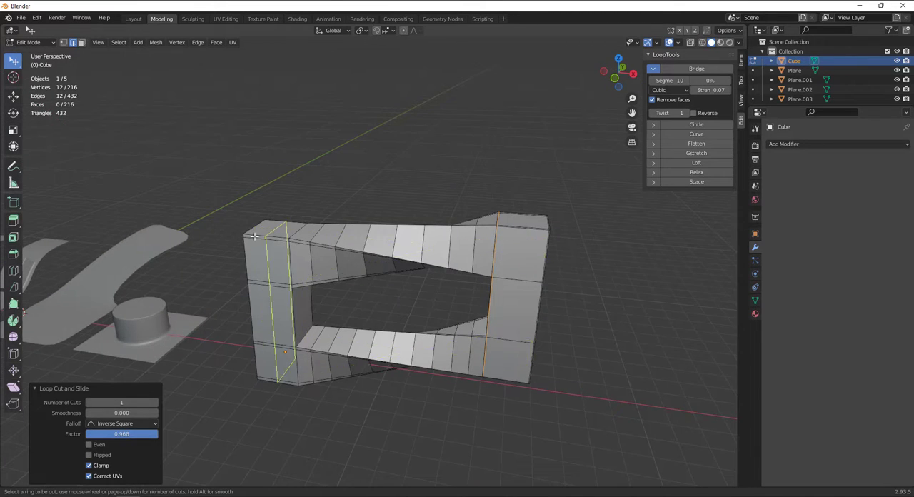
pyautogui.click(253, 236)
pyautogui.click(236, 239)
pyautogui.hotkey('ctrl', 'r')
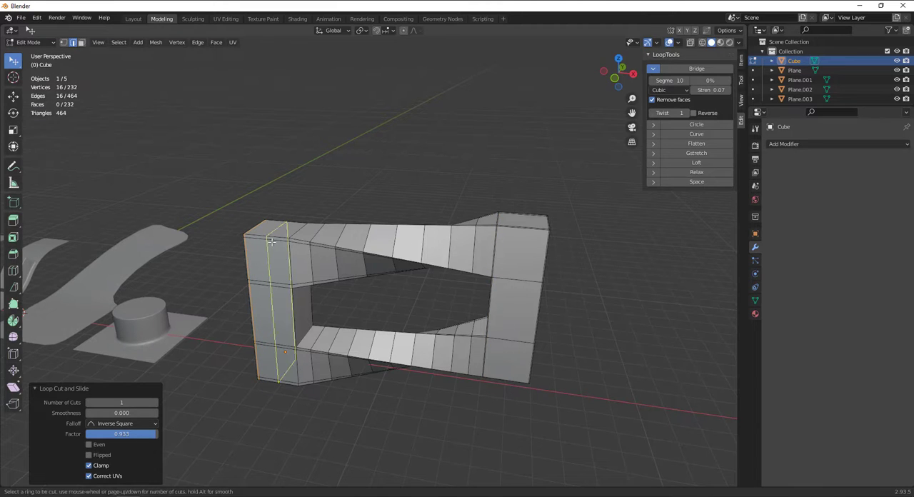
pyautogui.click(275, 241)
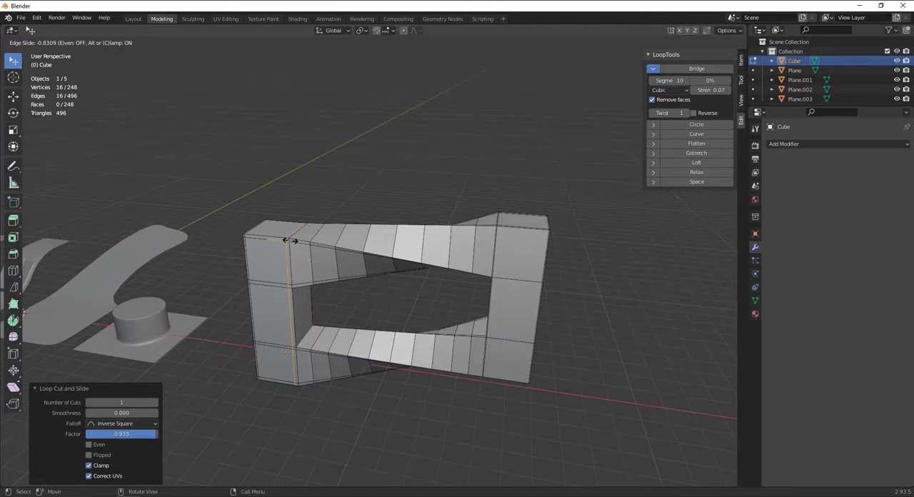
pyautogui.click(291, 241)
# Add two lengthwise loops starting on the left column's inner face, one close to each of its long edges
pyautogui.hotkey('ctrl', 'r')
pyautogui.click(300, 327)
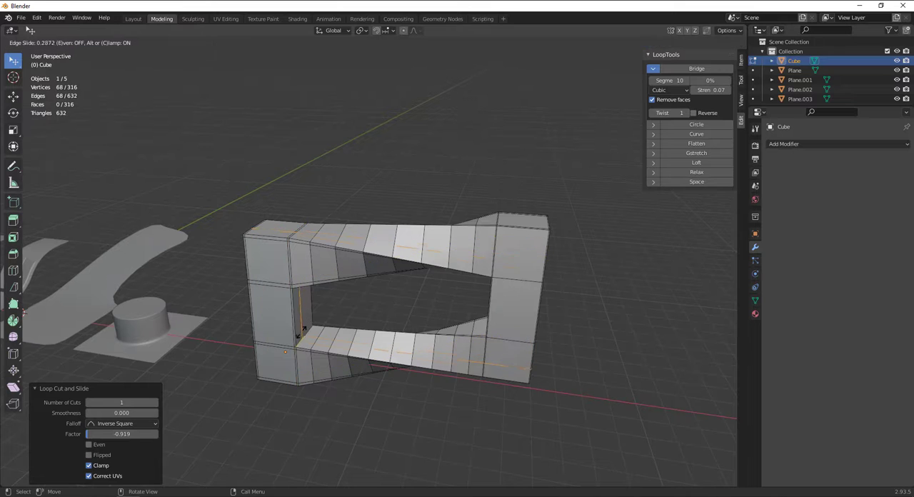
pyautogui.click(294, 340)
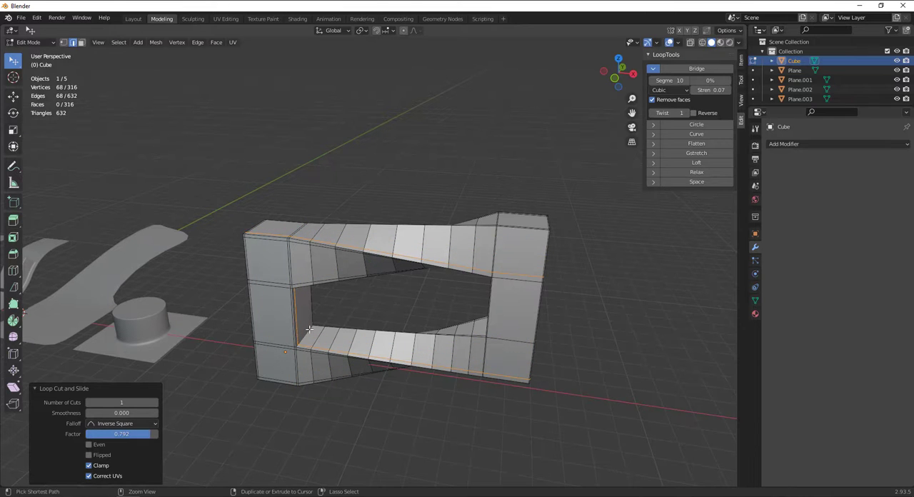
pyautogui.hotkey('ctrl', 'r')
pyautogui.click(310, 329)
pyautogui.click(322, 327)
# Add a Subdivision Surface modifier to the frame and shade it smooth in Object Mode
pyautogui.moveTo(322, 327); pyautogui.dragTo(431, 233, button='middle')
pyautogui.click(292, 313)
pyautogui.click(821, 144)
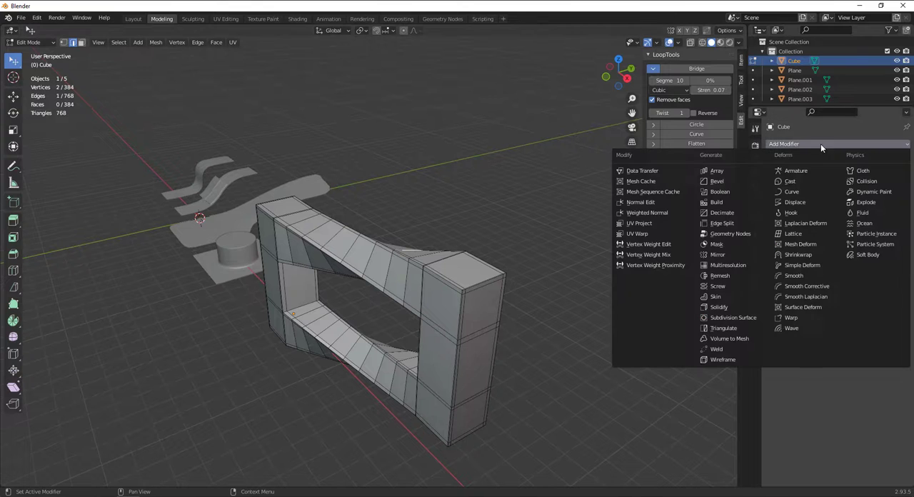
pyautogui.click(736, 319)
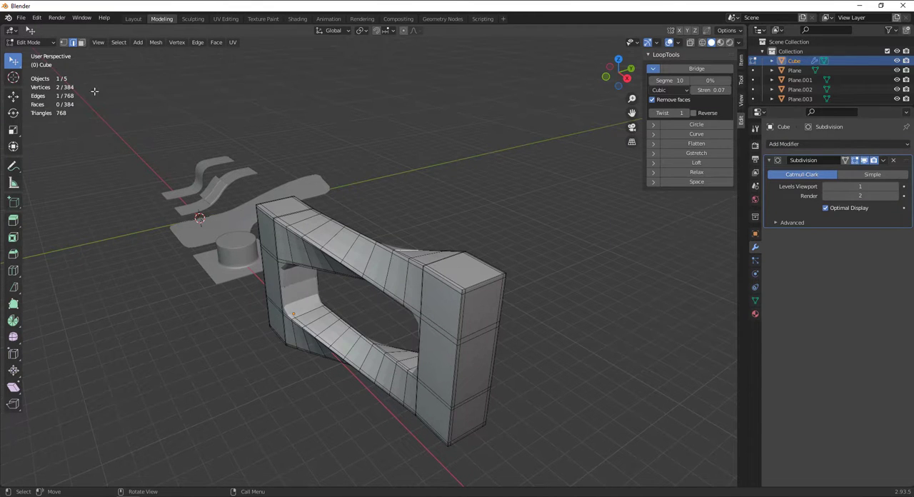
pyautogui.click(28, 42)
pyautogui.click(31, 50)
pyautogui.rightClick(417, 293)
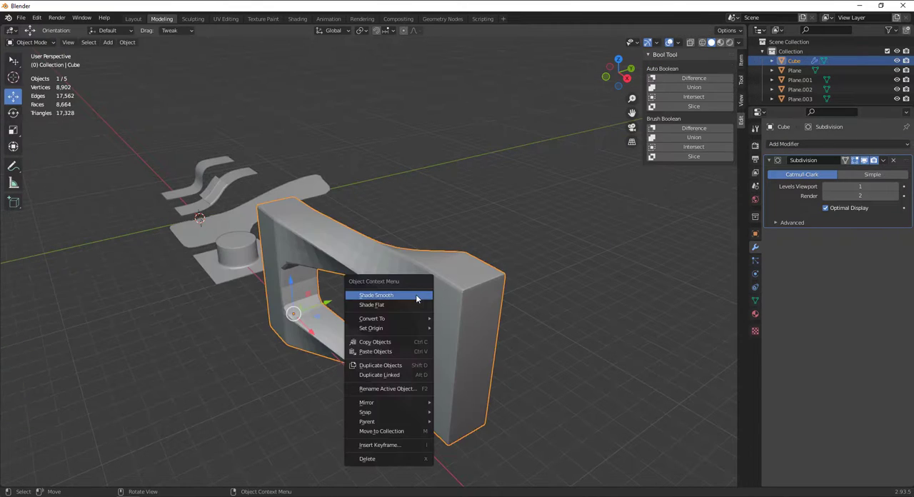
pyautogui.click(417, 295)
# In Edit Mode, add an edge loop at the upper bridge's right end and slide it fully against the right column
pyautogui.moveTo(417, 295); pyautogui.dragTo(481, 289, button='middle')
pyautogui.press('Tab')
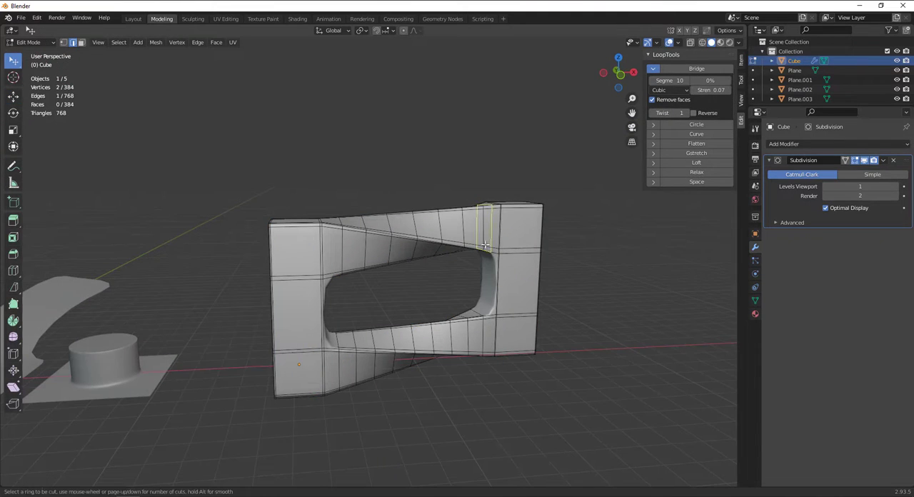
pyautogui.click(490, 245)
pyautogui.press('g')
pyautogui.press('g')
pyautogui.click(490, 243)
pyautogui.hotkey('ctrl', 'r')
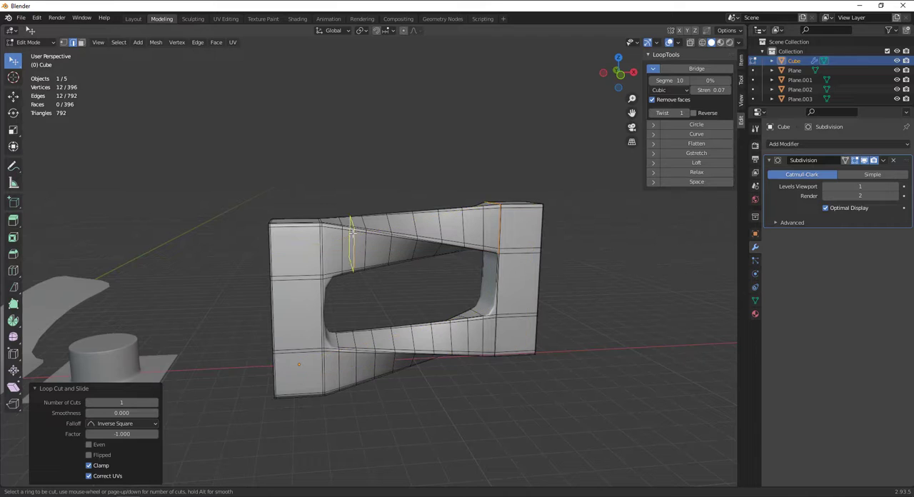
pyautogui.click(335, 235)
pyautogui.rightClick(348, 241)
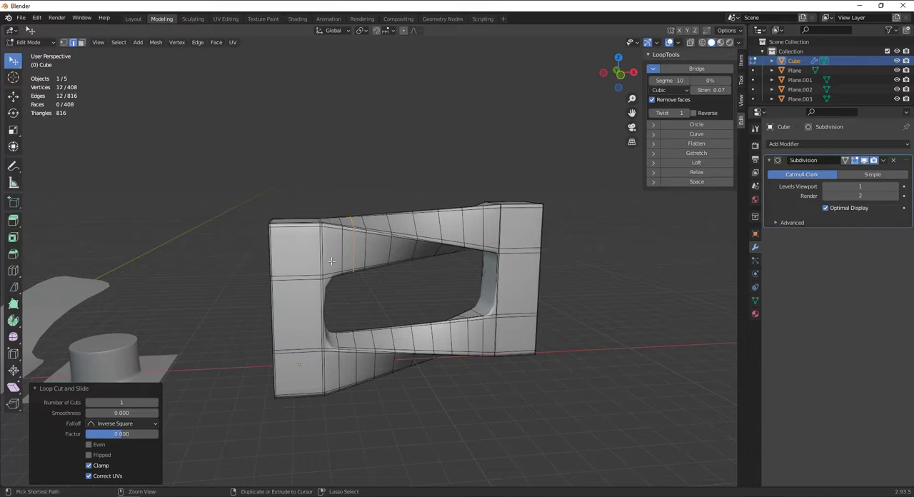
pyautogui.hotkey('ctrl', 'z')
# Add edge loops tight against the left column on the upper bridge and against both columns on the lower bridge
pyautogui.hotkey('ctrl', 'r')
pyautogui.click(333, 221)
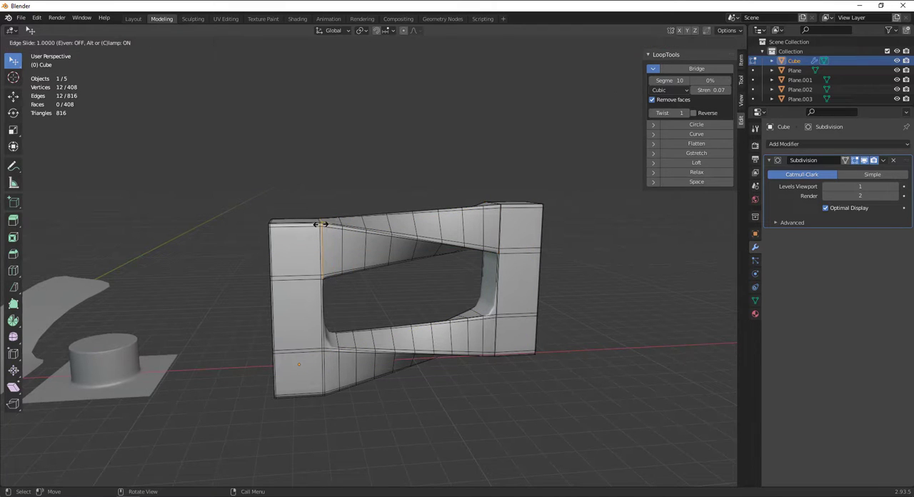
pyautogui.click(323, 223)
pyautogui.hotkey('ctrl', 'r')
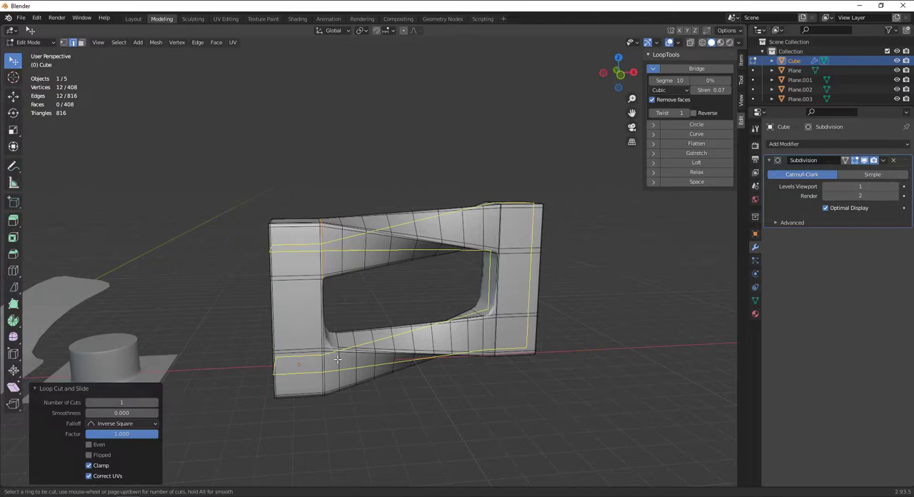
pyautogui.click(327, 350)
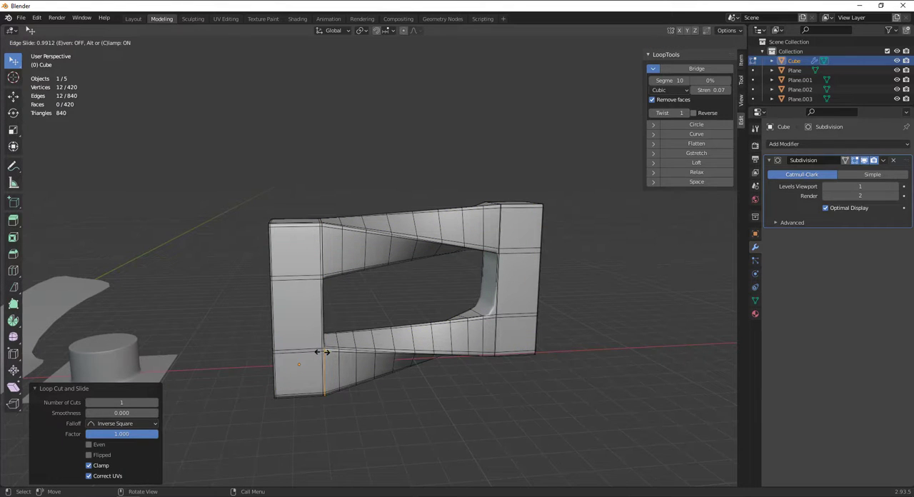
pyautogui.click(323, 351)
pyautogui.hotkey('ctrl', 'r')
pyautogui.click(494, 318)
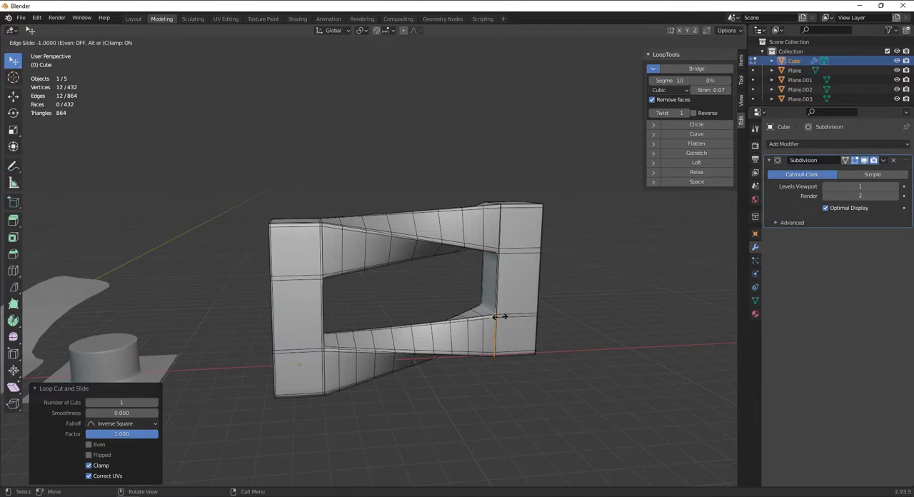
pyautogui.click(500, 316)
# Add horizontal supporting loops at the top and bottom of the right column's middle section, with factors of -0.850 and 0.780
pyautogui.hotkey('ctrl', 'r')
pyautogui.click(503, 278)
pyautogui.click(510, 259)
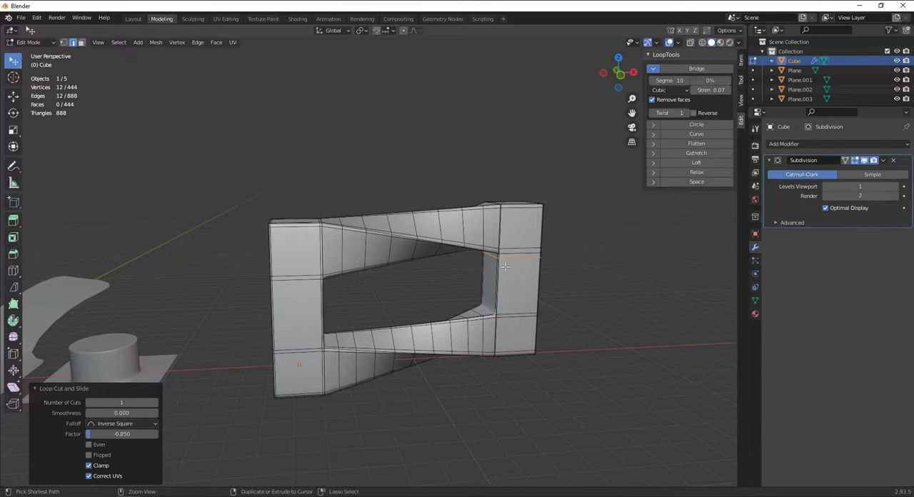
pyautogui.hotkey('ctrl', 'r')
pyautogui.click(502, 279)
pyautogui.click(501, 285)
# Add horizontal supporting loops at the top and bottom of the left column's middle section, the bottom one with factor 0.745
pyautogui.hotkey('ctrl', 'r')
pyautogui.click(337, 308)
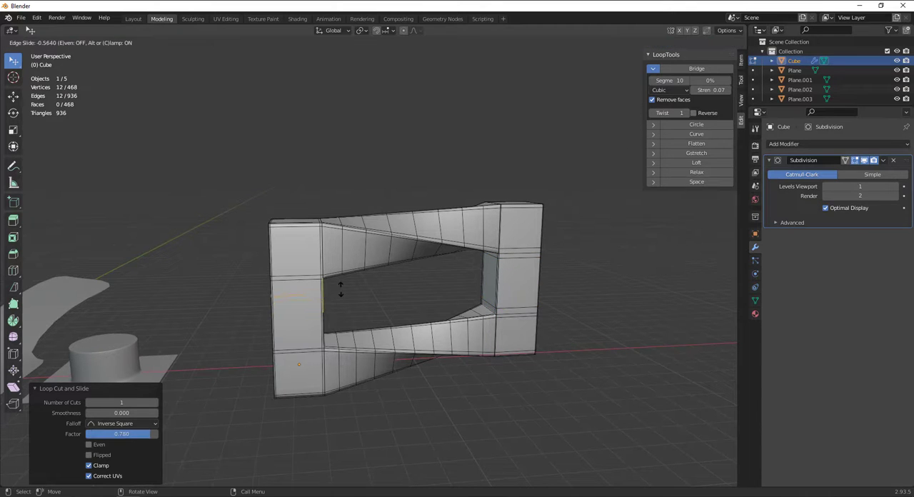
pyautogui.click(343, 281)
pyautogui.hotkey('ctrl', 'r')
pyautogui.click(310, 323)
pyautogui.click(310, 325)
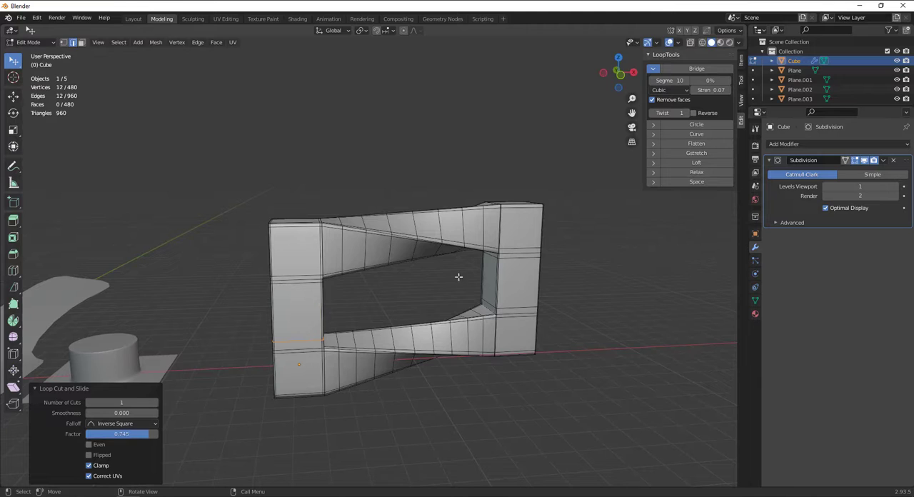
# Apply the frame's Subdivision modifier in Object Mode and clear the selection
pyautogui.moveTo(460, 276)
pyautogui.mouseDown(button='middle')
pyautogui.moveTo(386, 305)
pyautogui.moveTo(372, 286)
pyautogui.moveTo(379, 259)
pyautogui.moveTo(496, 280)
pyautogui.moveTo(462, 290)
pyautogui.mouseUp(button='middle')
pyautogui.press('Tab')
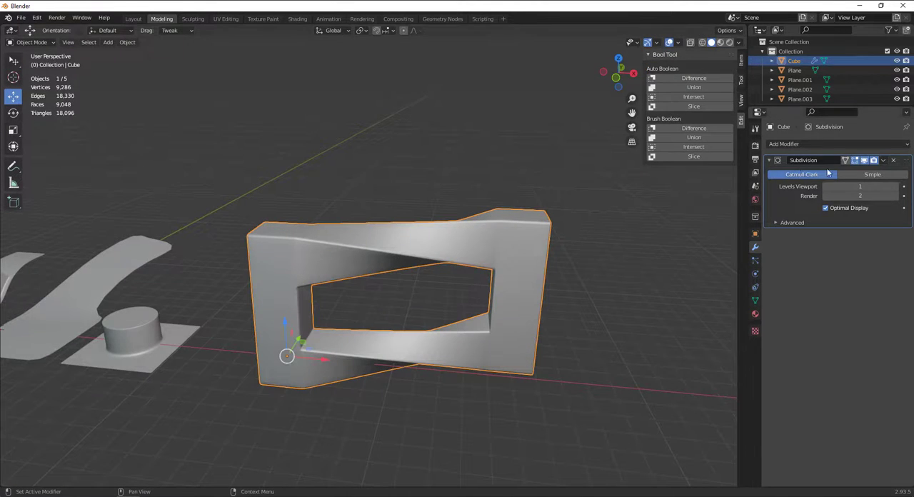
pyautogui.click(885, 160)
pyautogui.click(883, 160)
pyautogui.click(843, 177)
pyautogui.rightClick(361, 256)
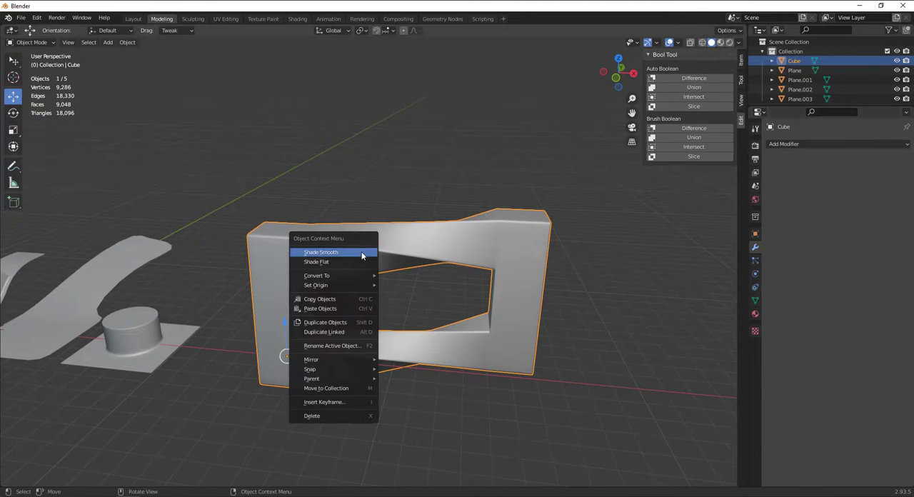
pyautogui.hotkey('alt', 'a')
# Change the viewport's MatCap to the glossy red material to inspect the reflections on the finished shapes
pyautogui.moveTo(451, 238)
pyautogui.mouseDown(button='middle')
pyautogui.moveTo(474, 321)
pyautogui.moveTo(382, 322)
pyautogui.moveTo(353, 279)
pyautogui.moveTo(400, 239)
pyautogui.moveTo(292, 278)
pyautogui.moveTo(233, 330)
pyautogui.moveTo(100, 299)
pyautogui.moveTo(198, 237)
pyautogui.moveTo(465, 265)
pyautogui.mouseUp(button='middle')
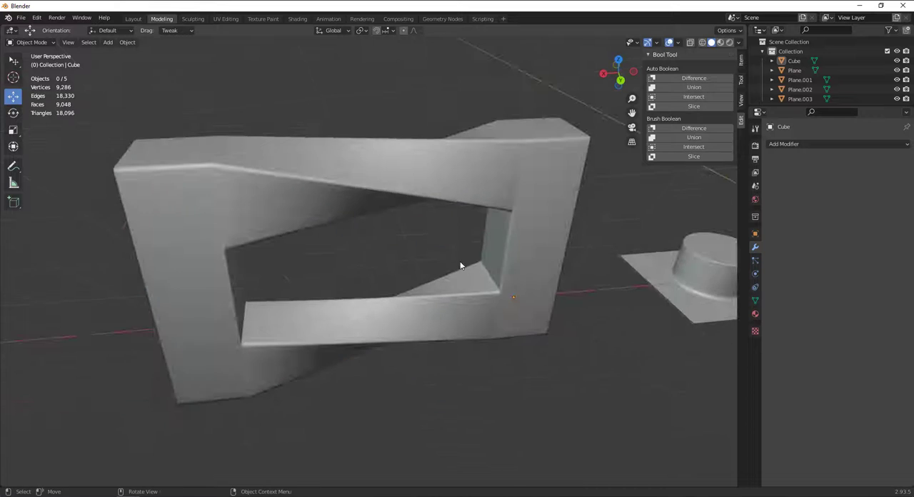
pyautogui.scroll(-4, 465, 265)
pyautogui.click(740, 42)
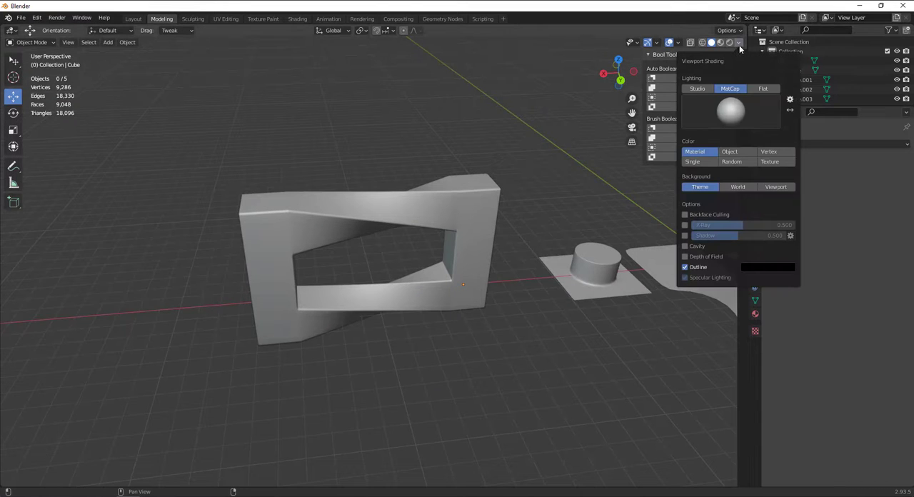
pyautogui.click(729, 110)
pyautogui.click(735, 174)
pyautogui.moveTo(457, 235); pyautogui.dragTo(400, 313, button='middle')
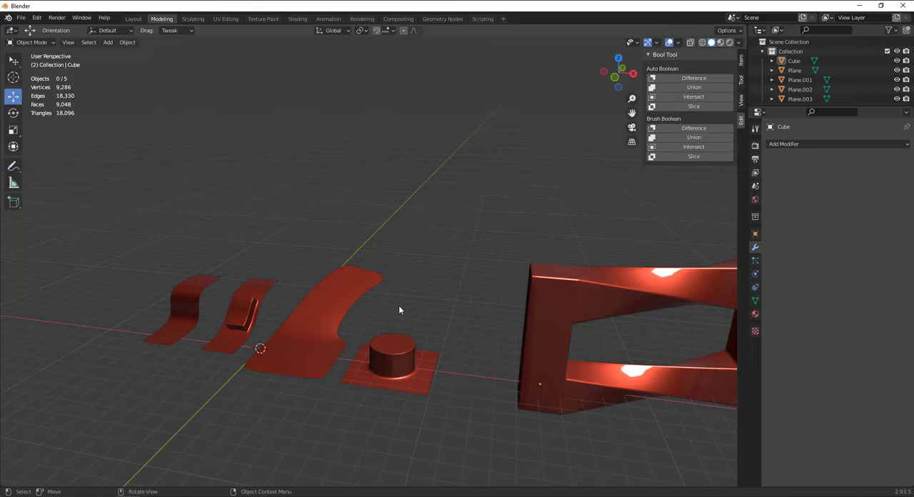